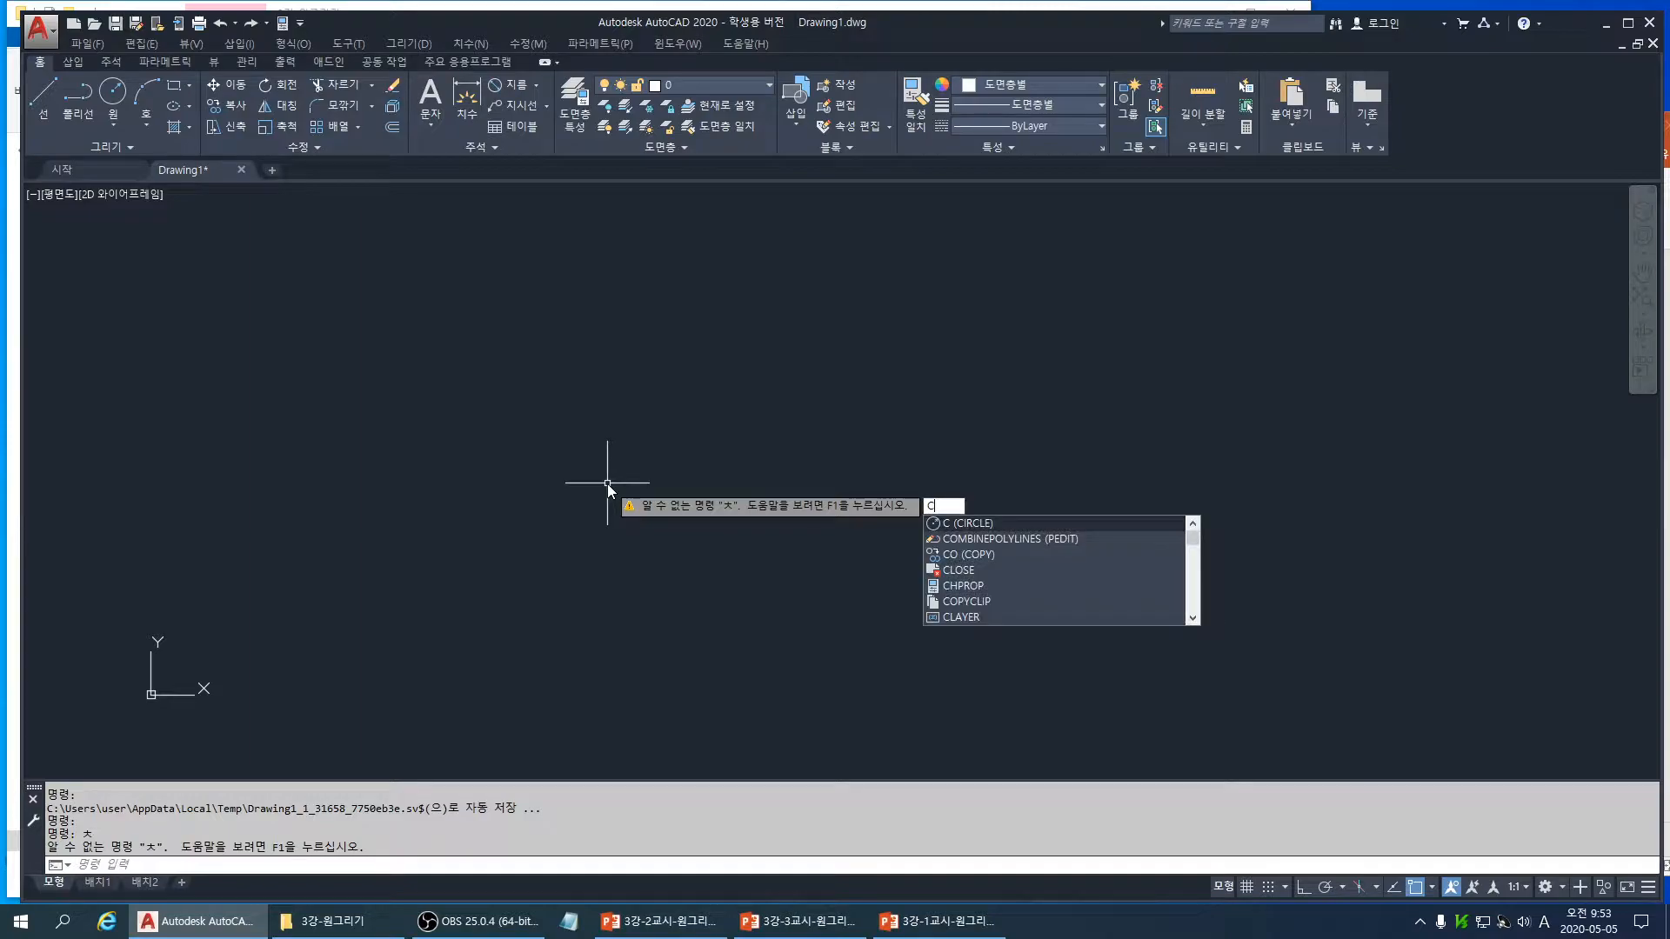
# - Draw a circle with a radius of 25 in the empty drawing area, left of the middle
pyautogui.press('Return')
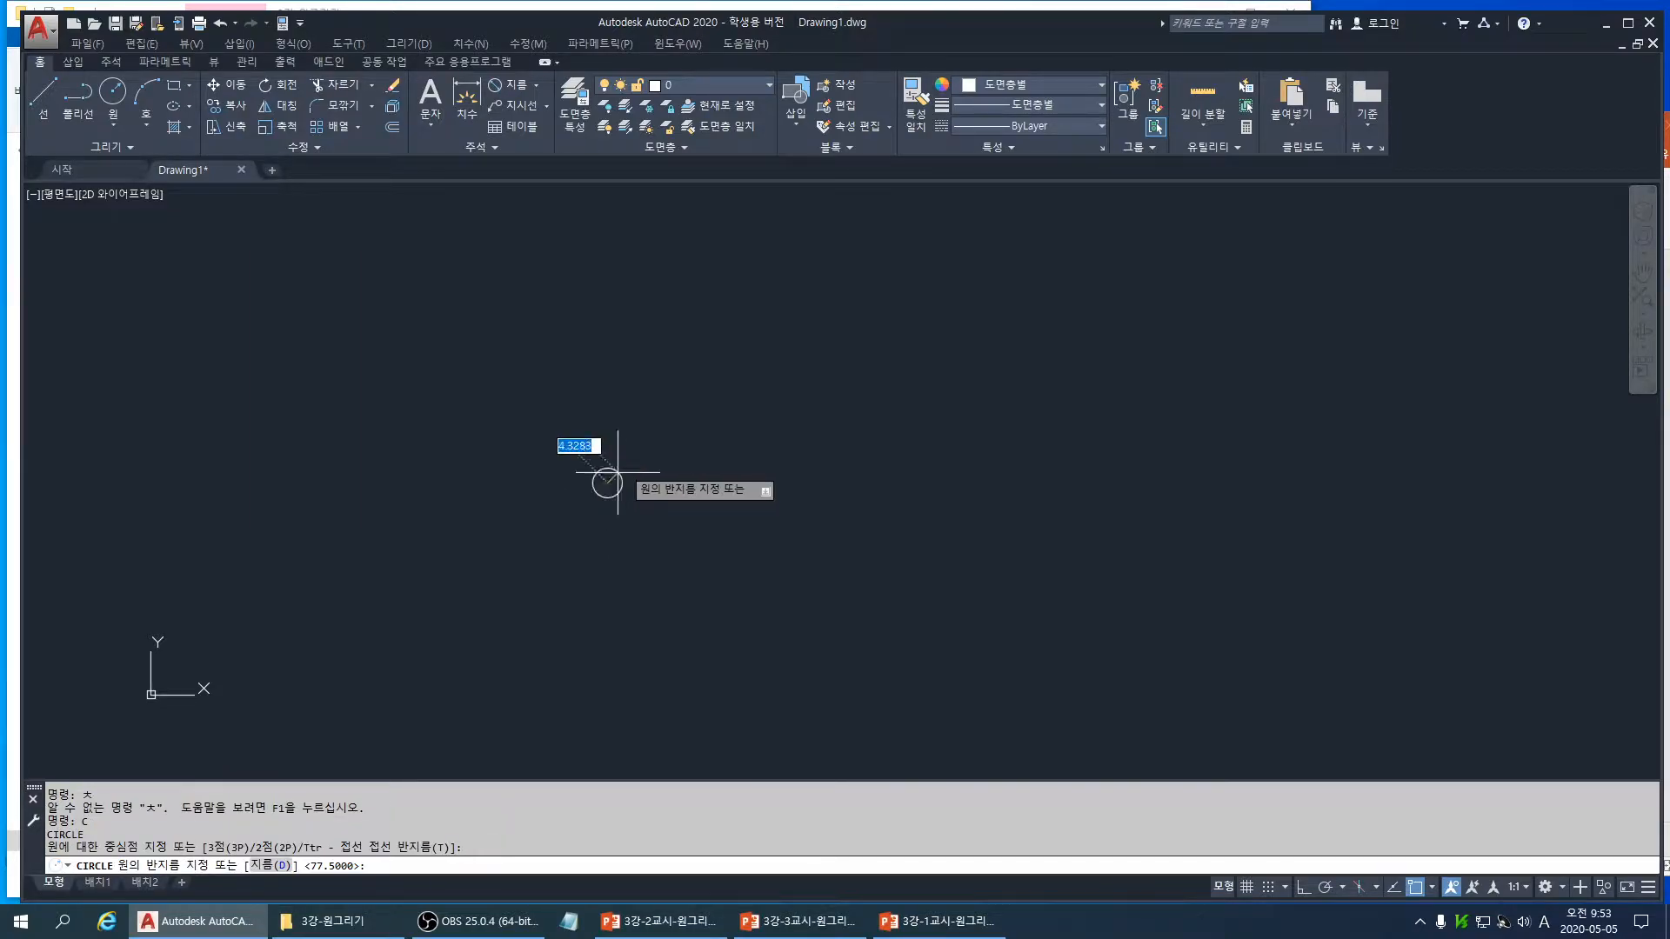
pyautogui.click(608, 484)
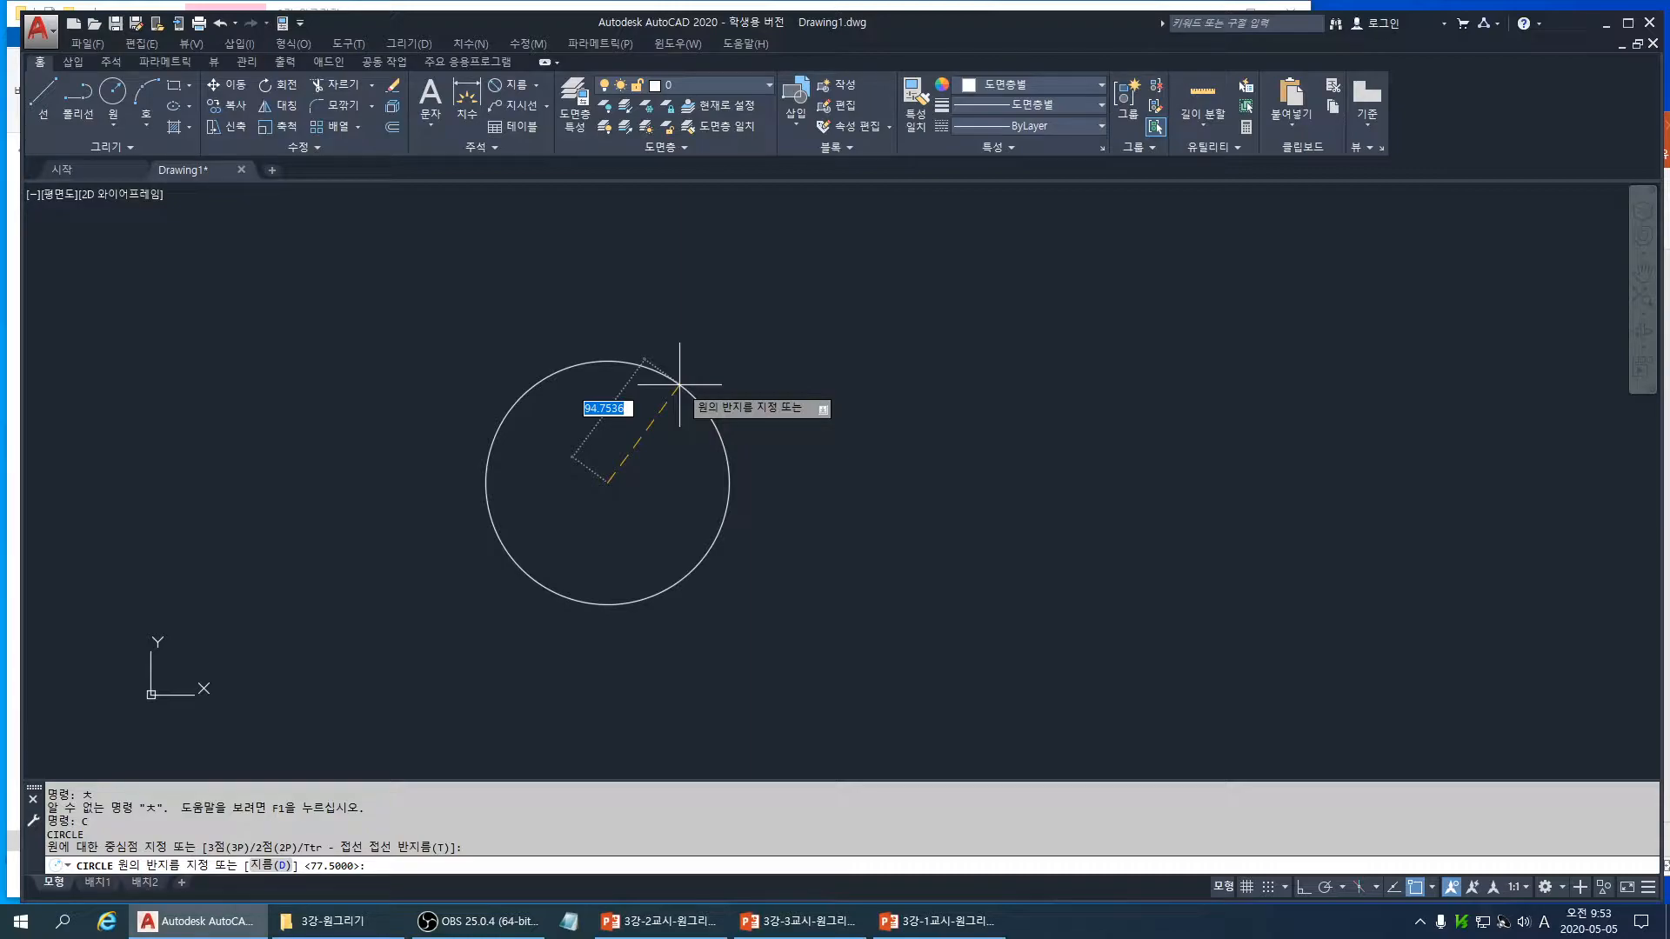
pyautogui.write('25')
pyautogui.press('Return')
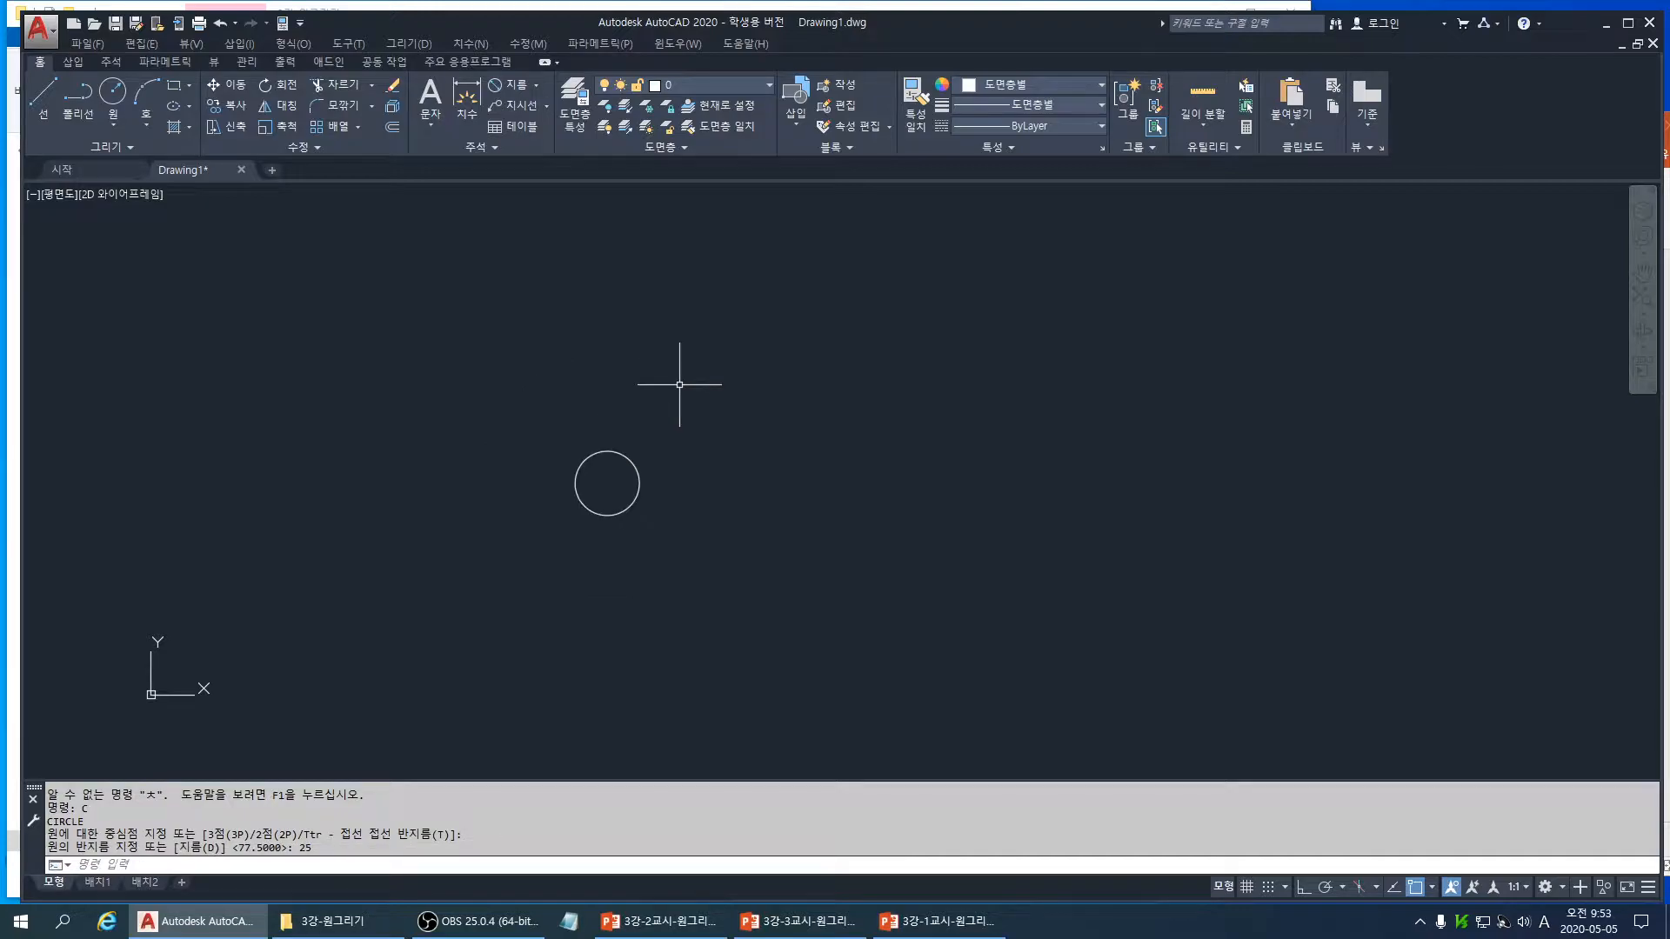
# - Add a radius dimension to the circle, placing its text outside the upper-right edge
pyautogui.scroll(5, 612, 480)
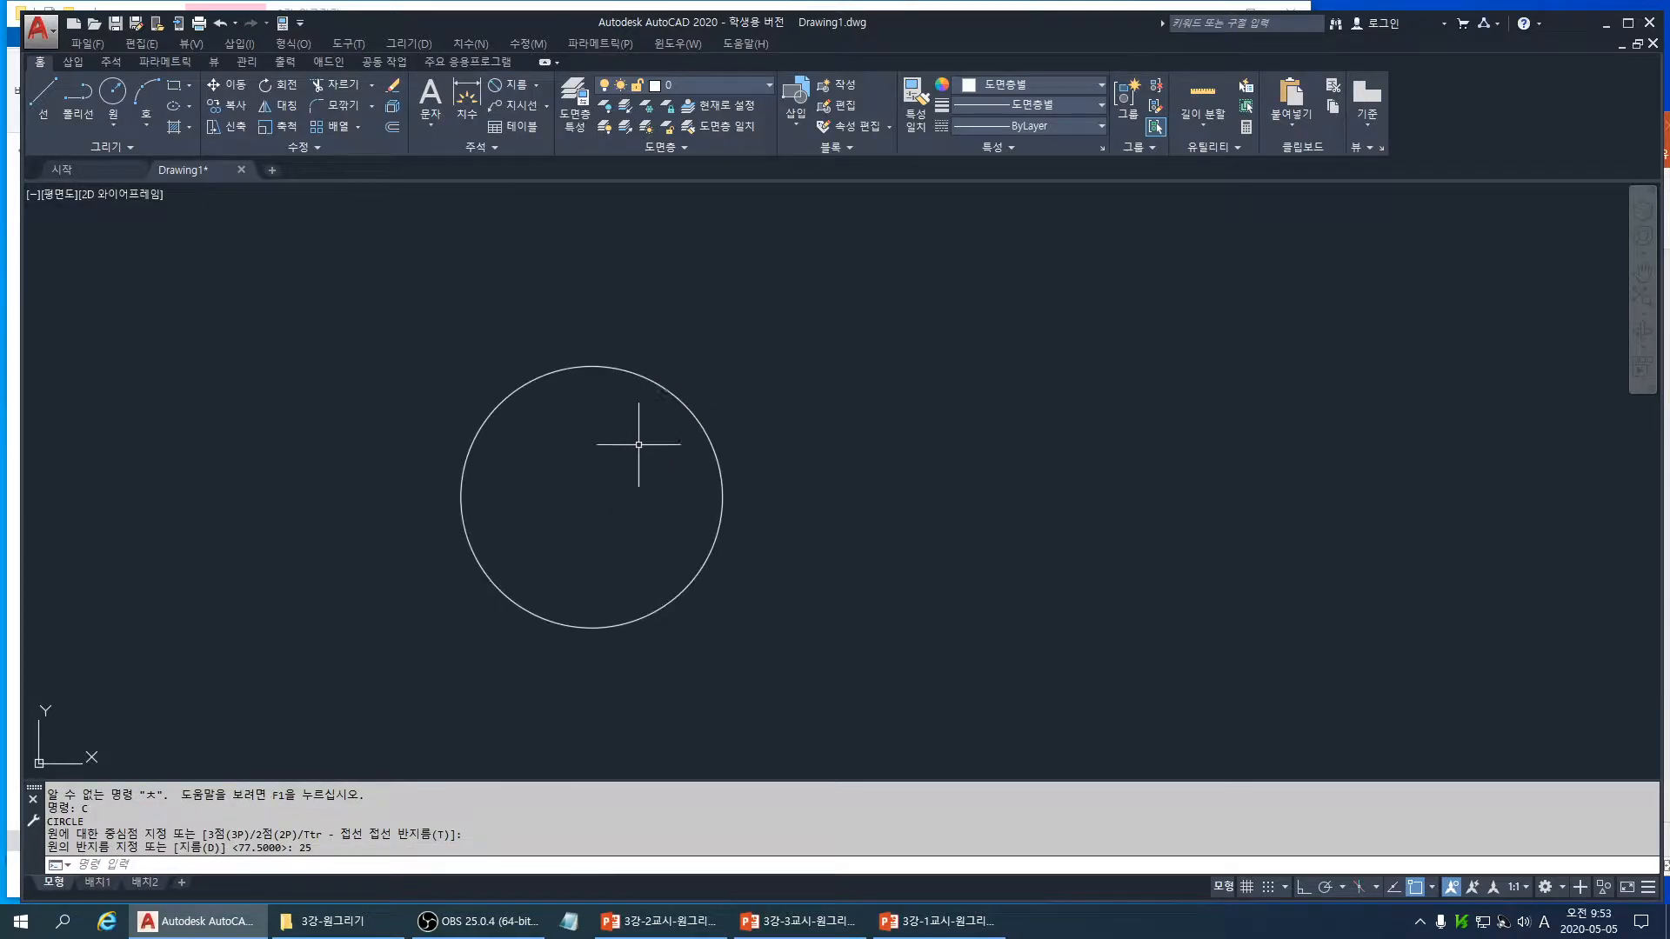
pyautogui.click(538, 84)
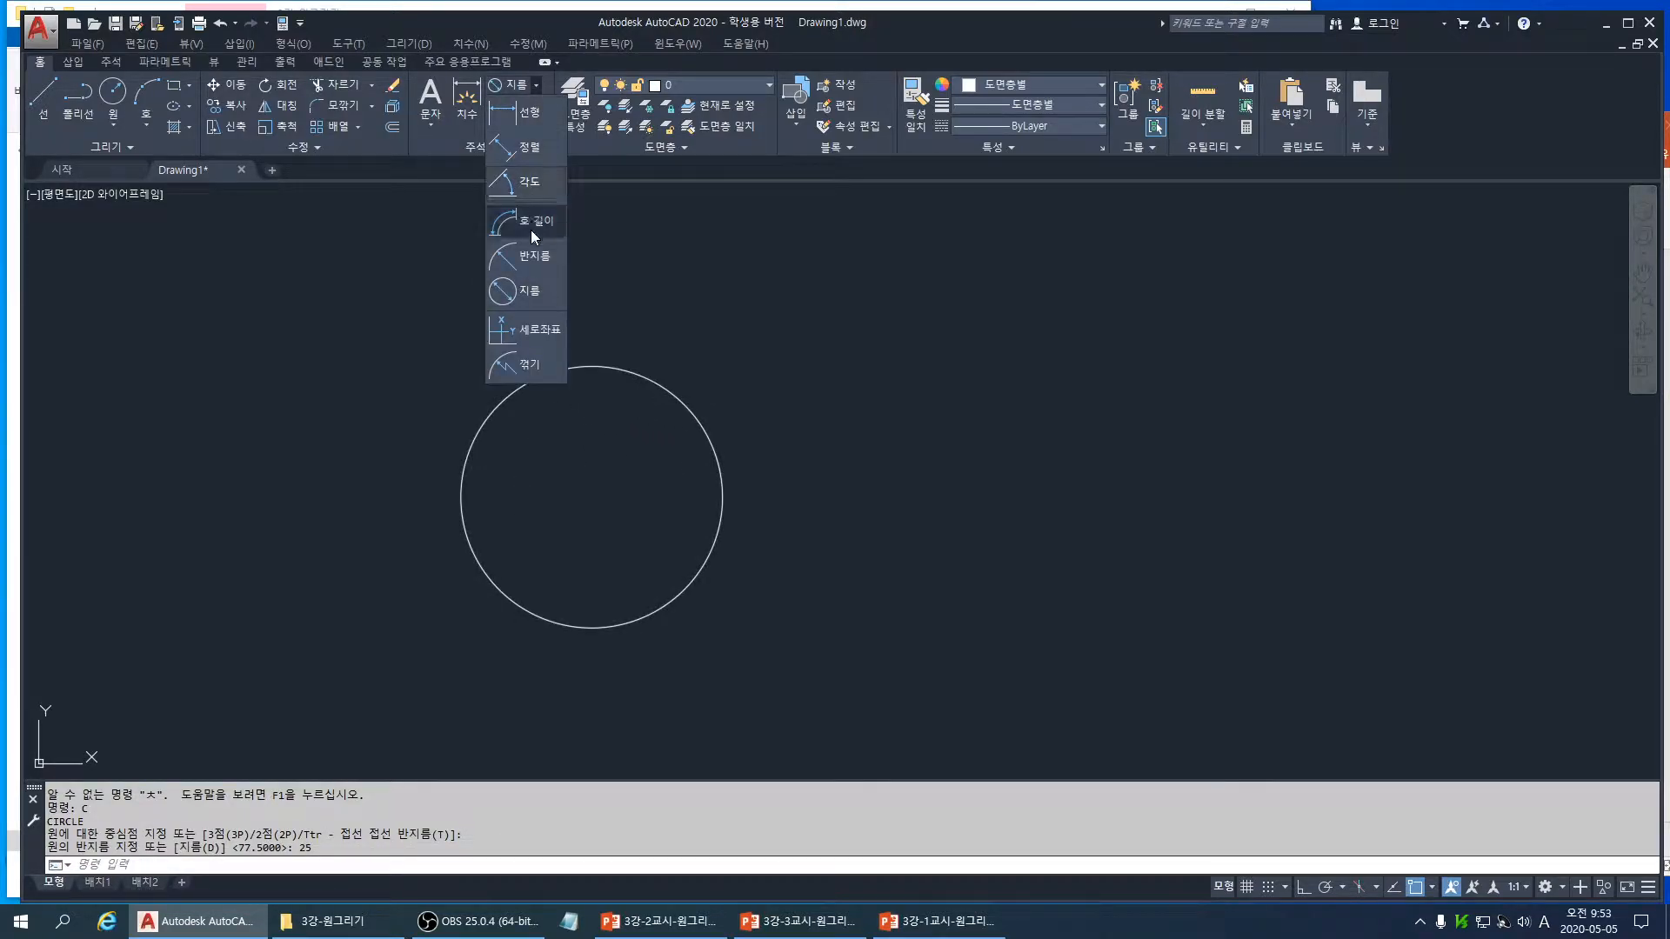
pyautogui.click(532, 261)
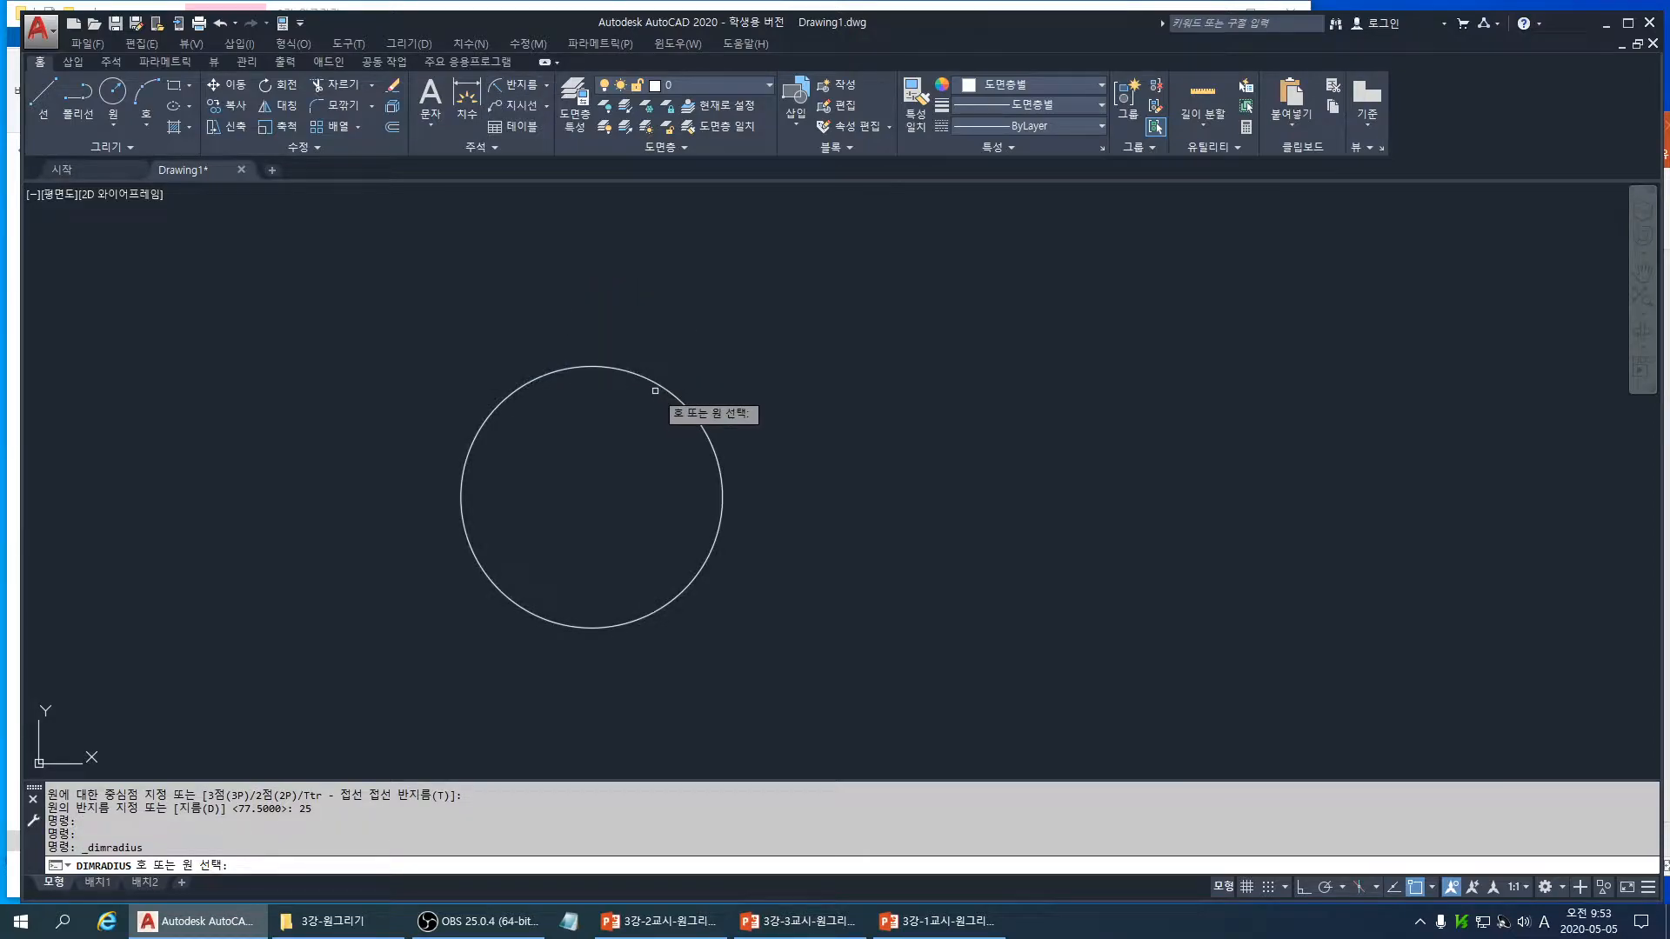
pyautogui.click(659, 385)
pyautogui.click(705, 338)
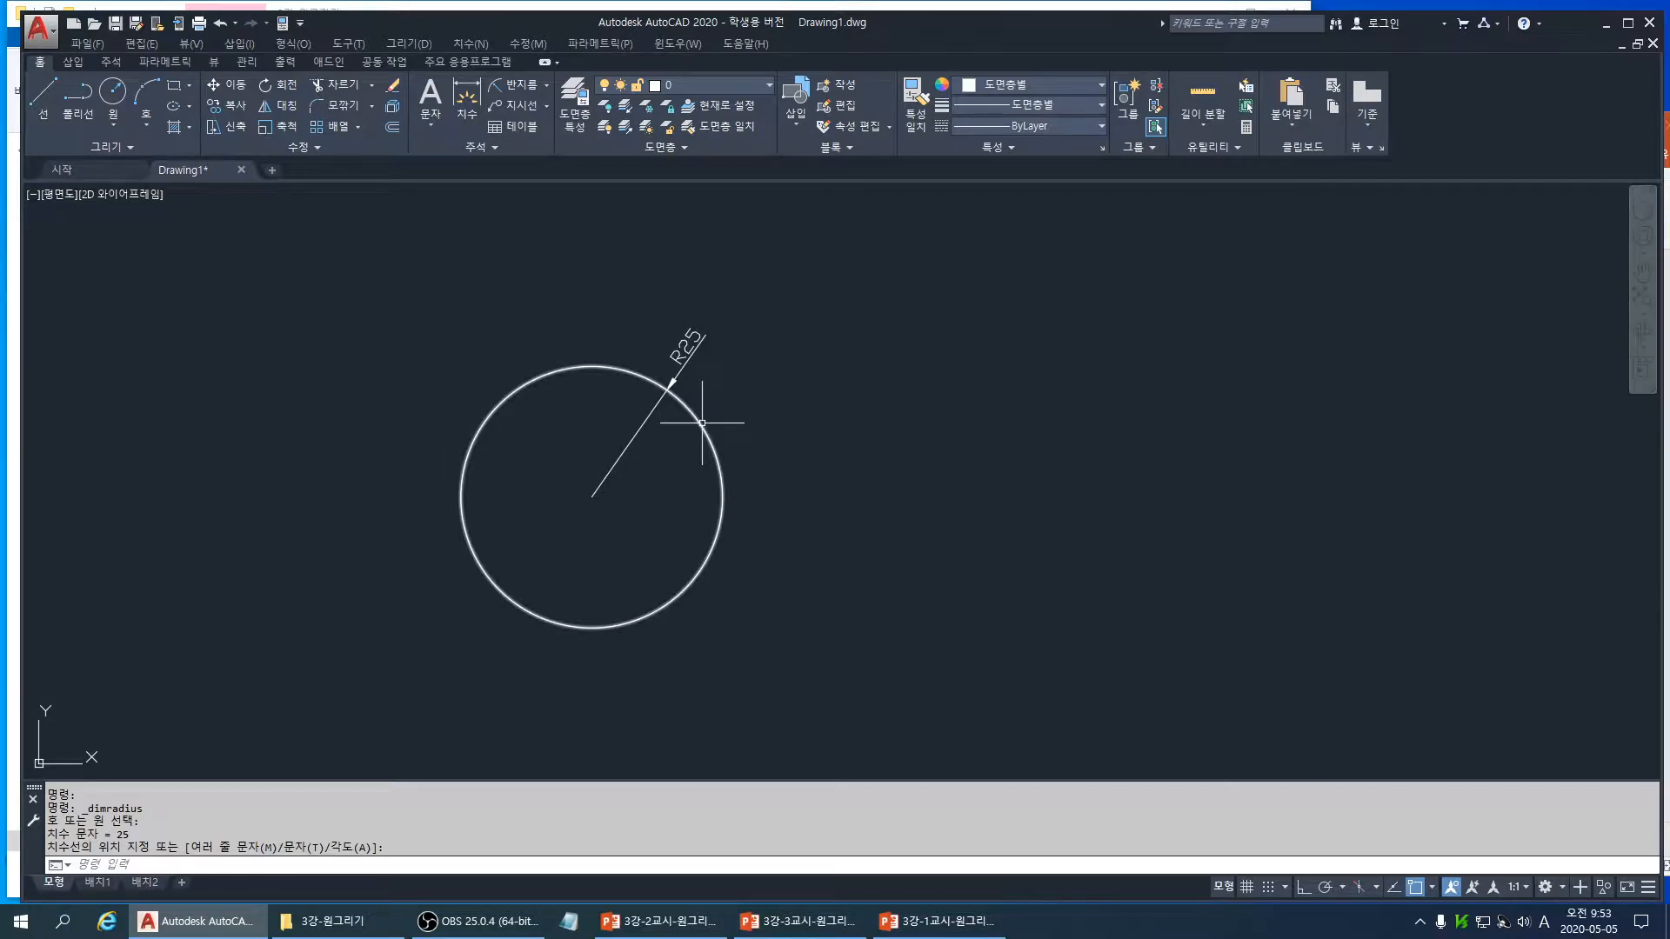
# - Draw a second circle with a radius of 25 to the right of the first one
pyautogui.moveTo(905, 466)
pyautogui.mouseDown(button='middle')
pyautogui.moveTo(790, 435)
pyautogui.moveTo(791, 454)
pyautogui.mouseUp(button='middle')
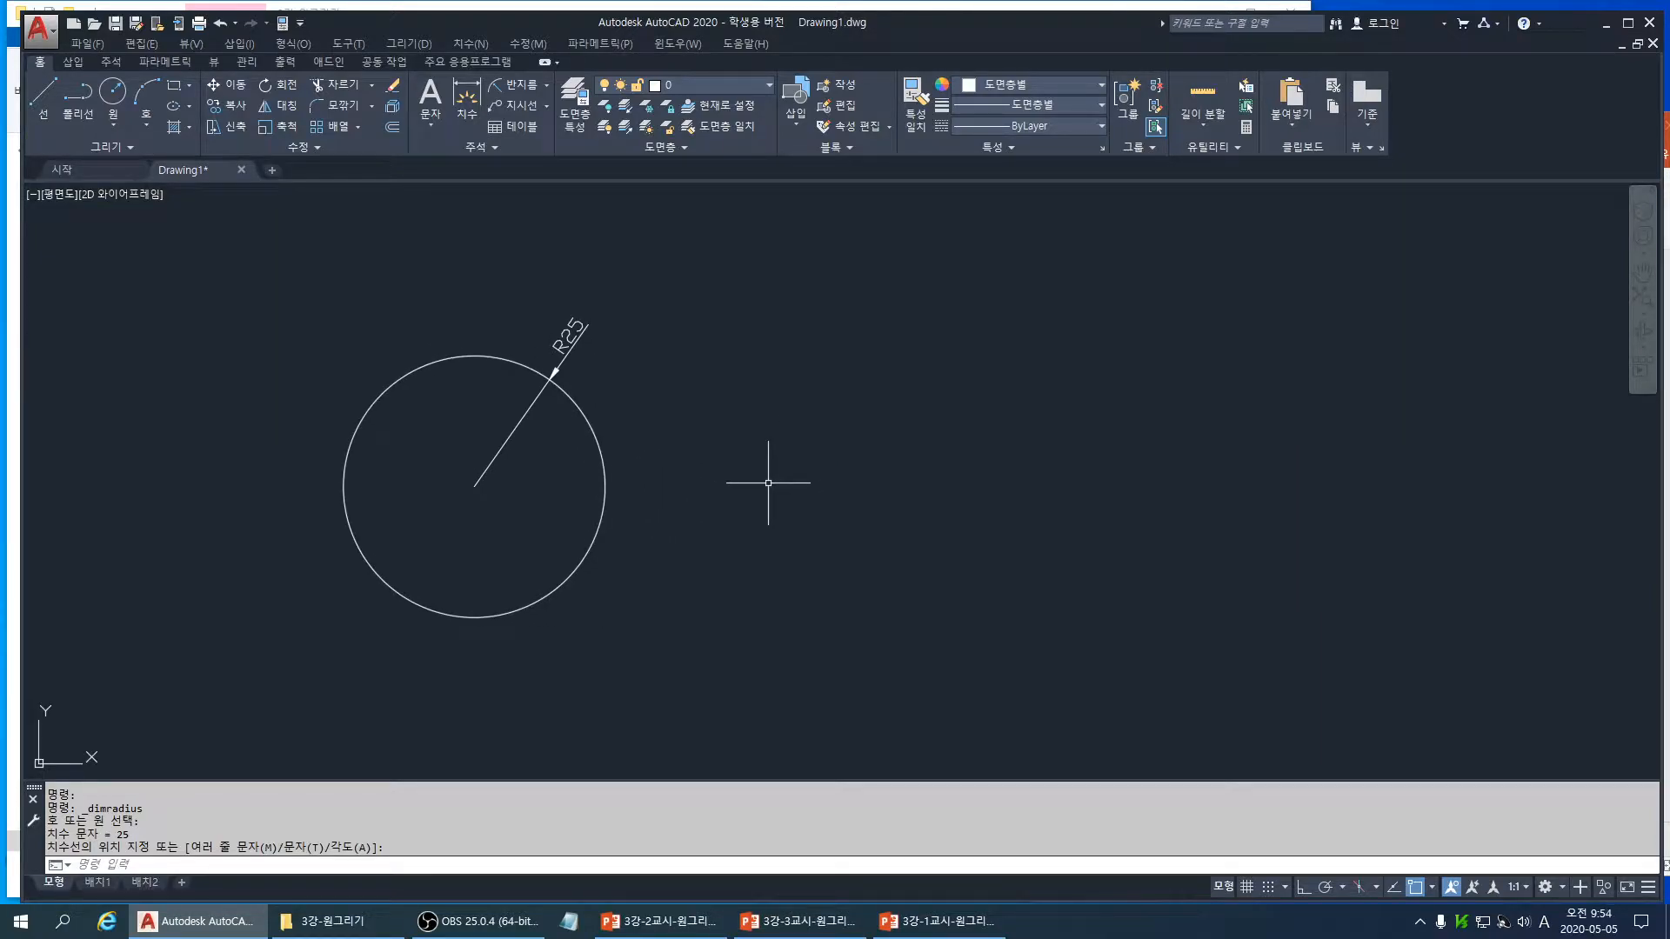
pyautogui.write('c')
pyautogui.press('Return')
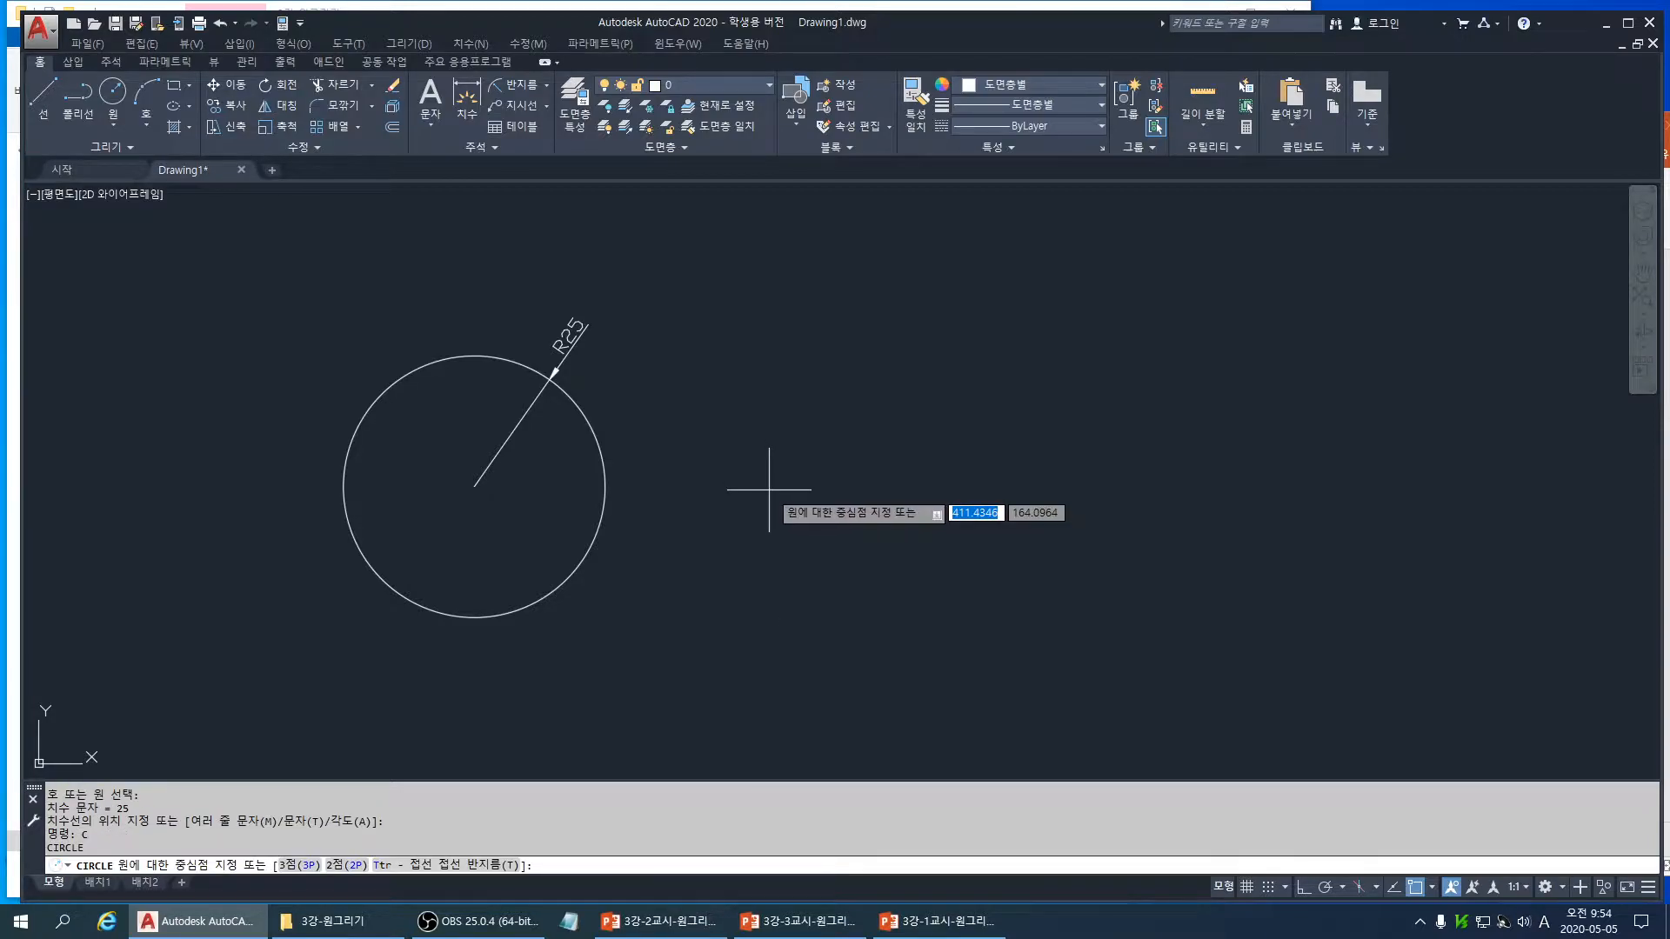
pyautogui.click(769, 491)
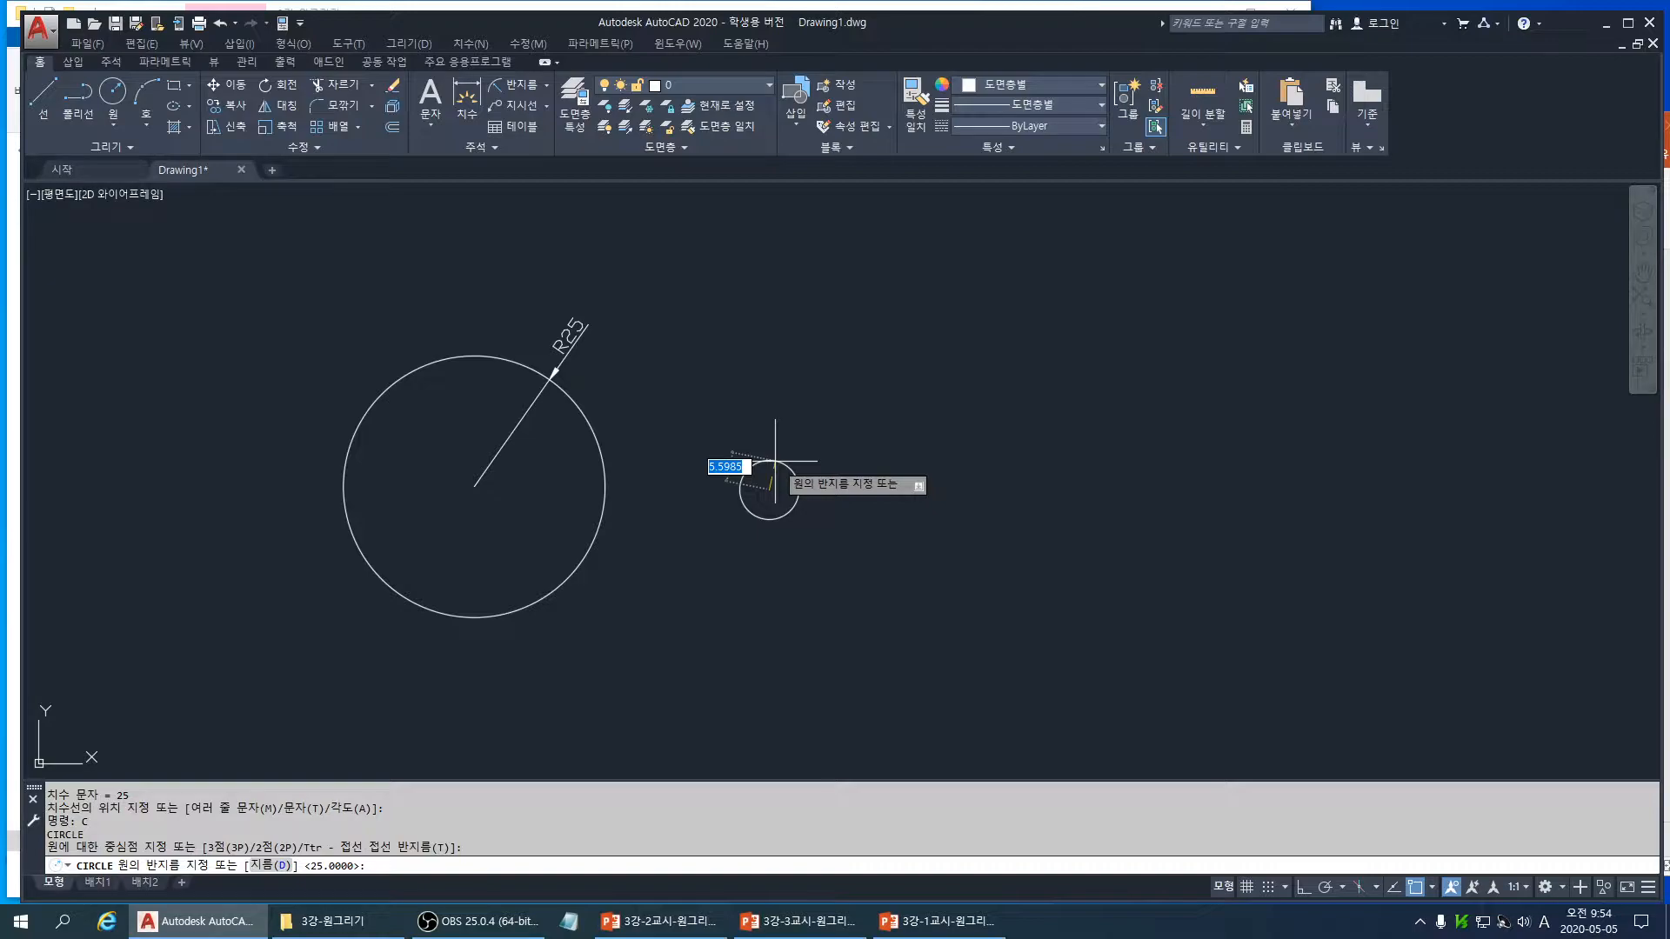
pyautogui.write('25')
pyautogui.press('Return')
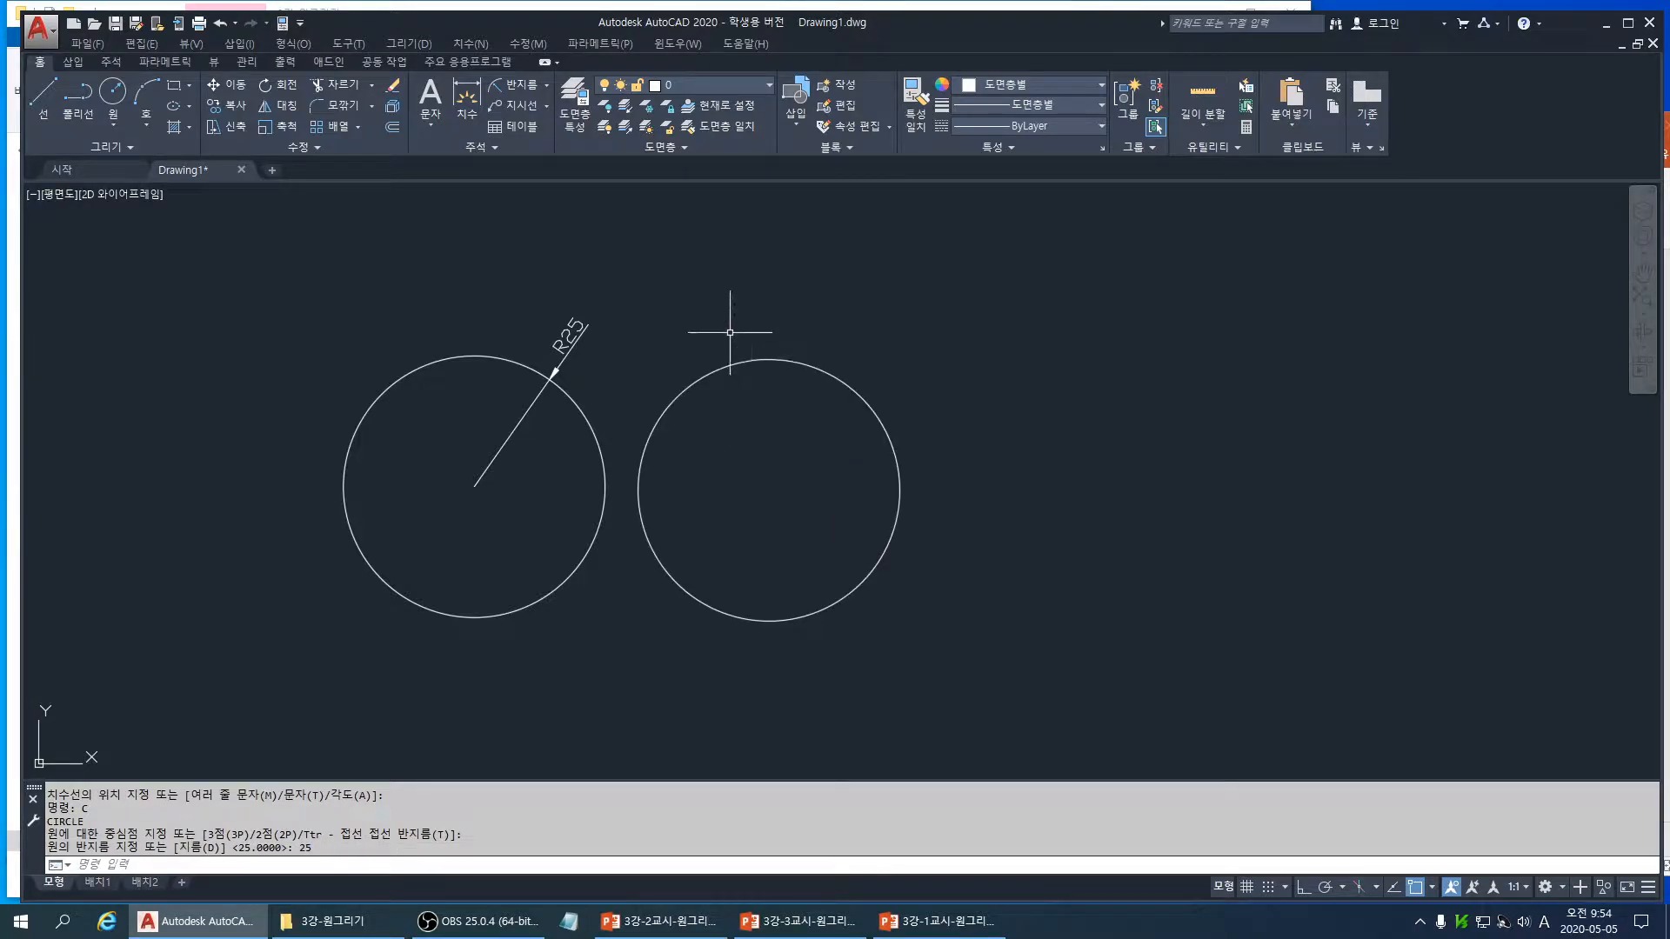
# - Add a radius dimension to the second circle, with its text outside the upper-right edge
pyautogui.click(535, 82)
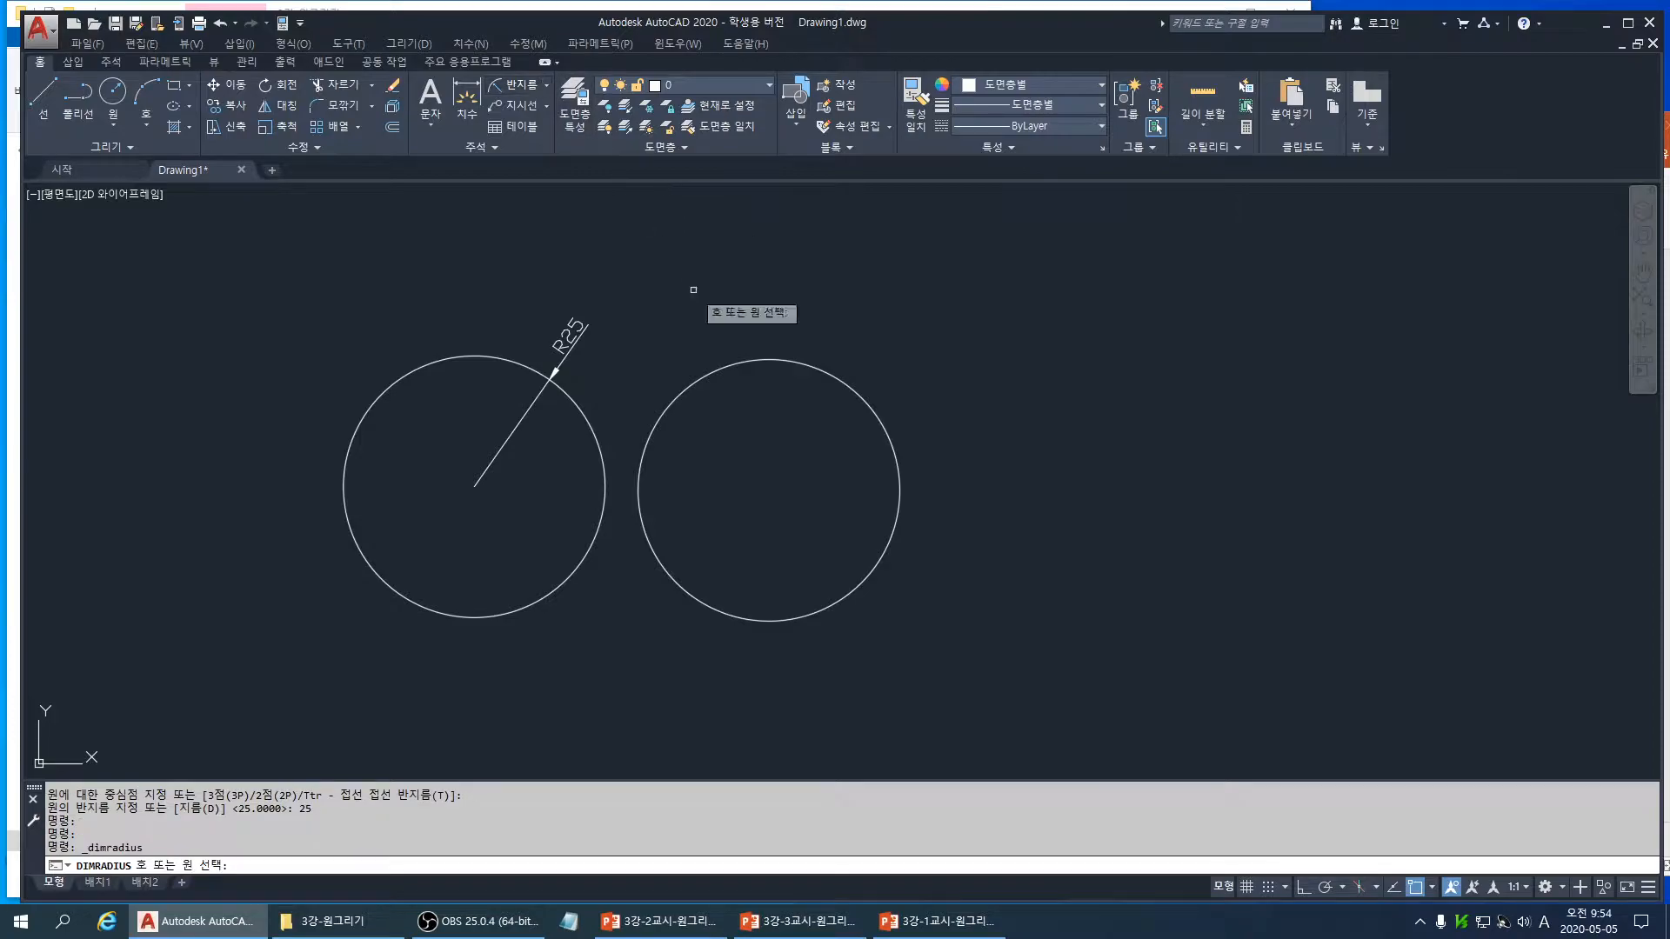
pyautogui.click(837, 377)
pyautogui.click(859, 353)
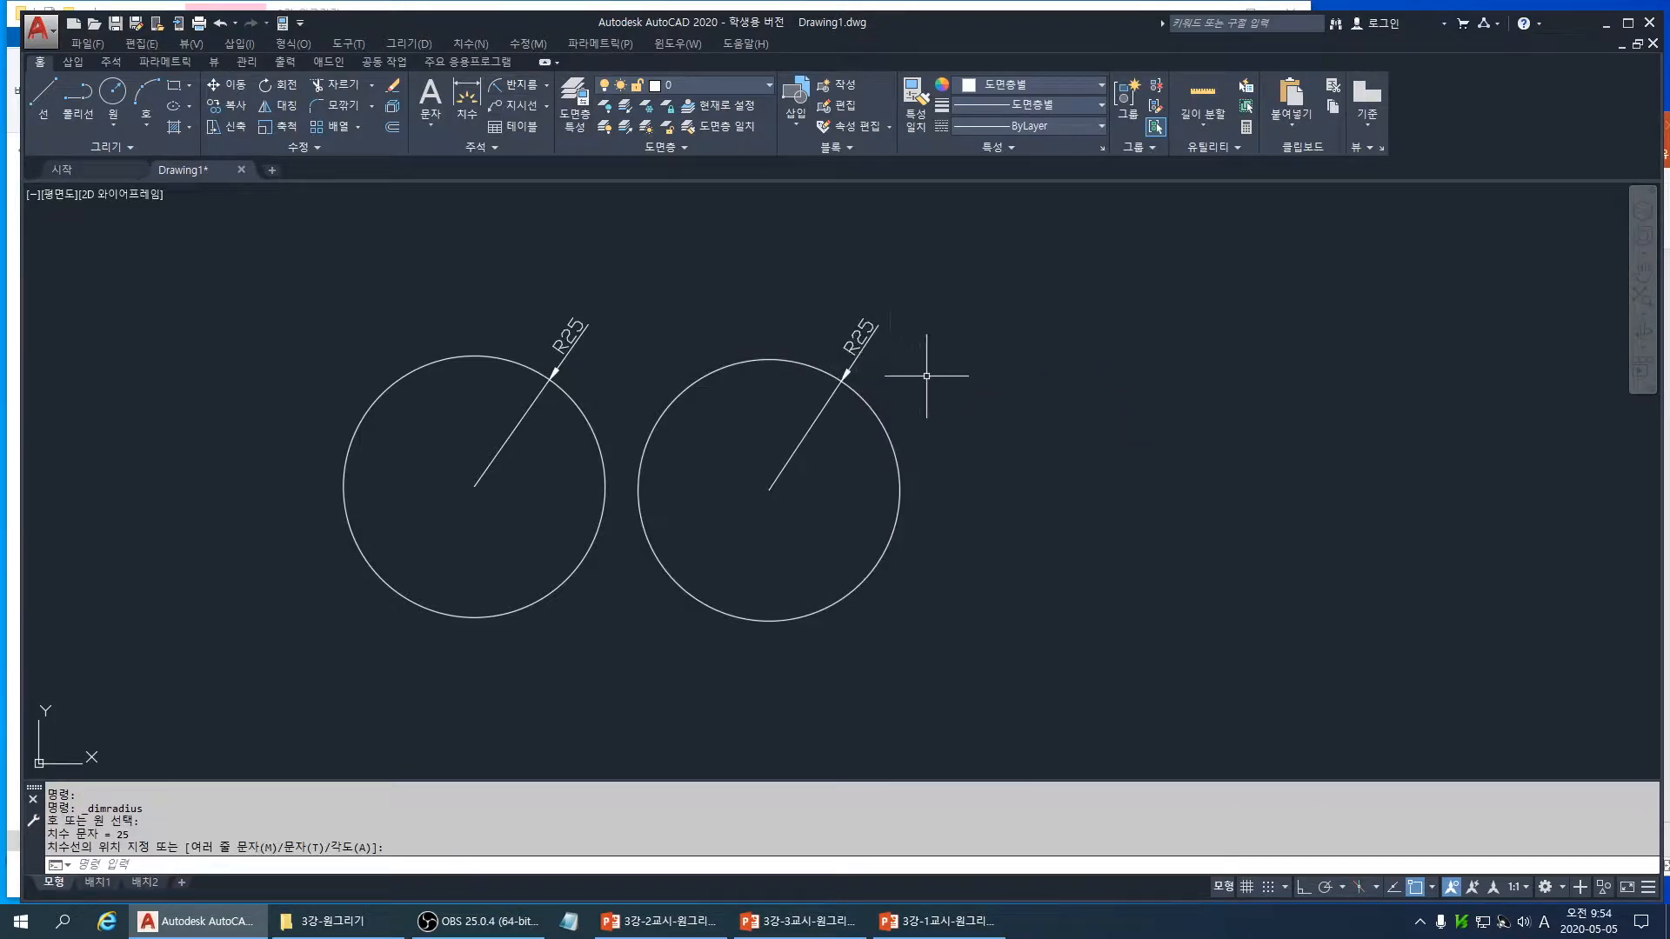
# - Draw a third circle to the right of the second one, using the Diameter option with a value of 50
pyautogui.moveTo(984, 504); pyautogui.dragTo(794, 505, button='middle')
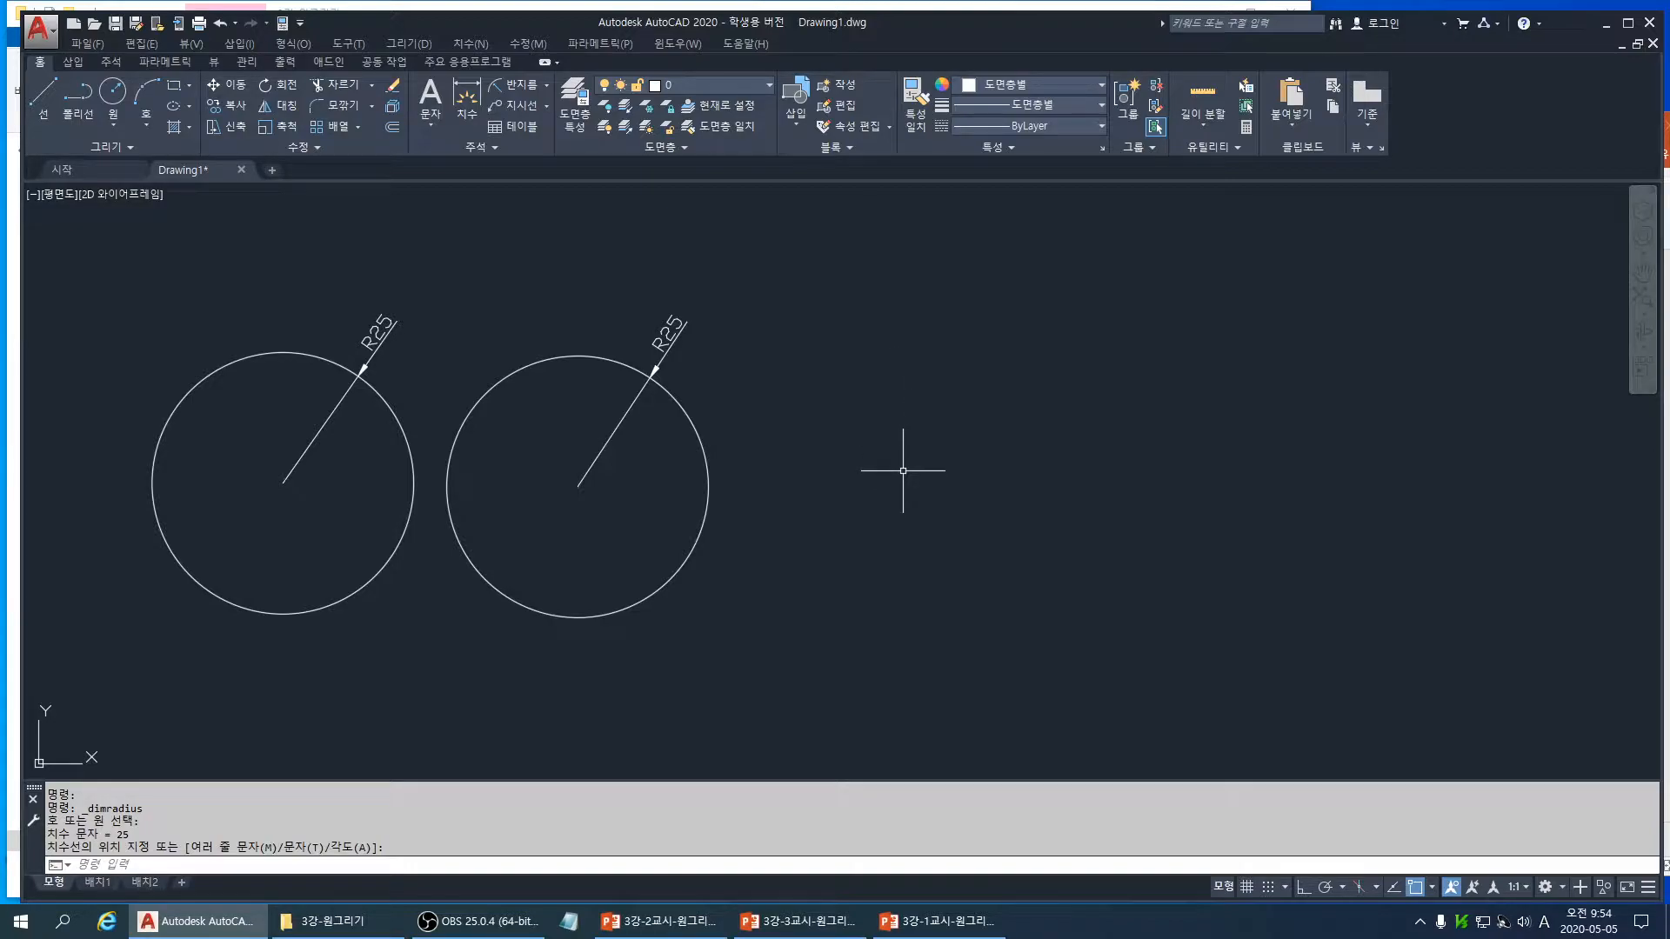
pyautogui.write('c')
pyautogui.press('Return')
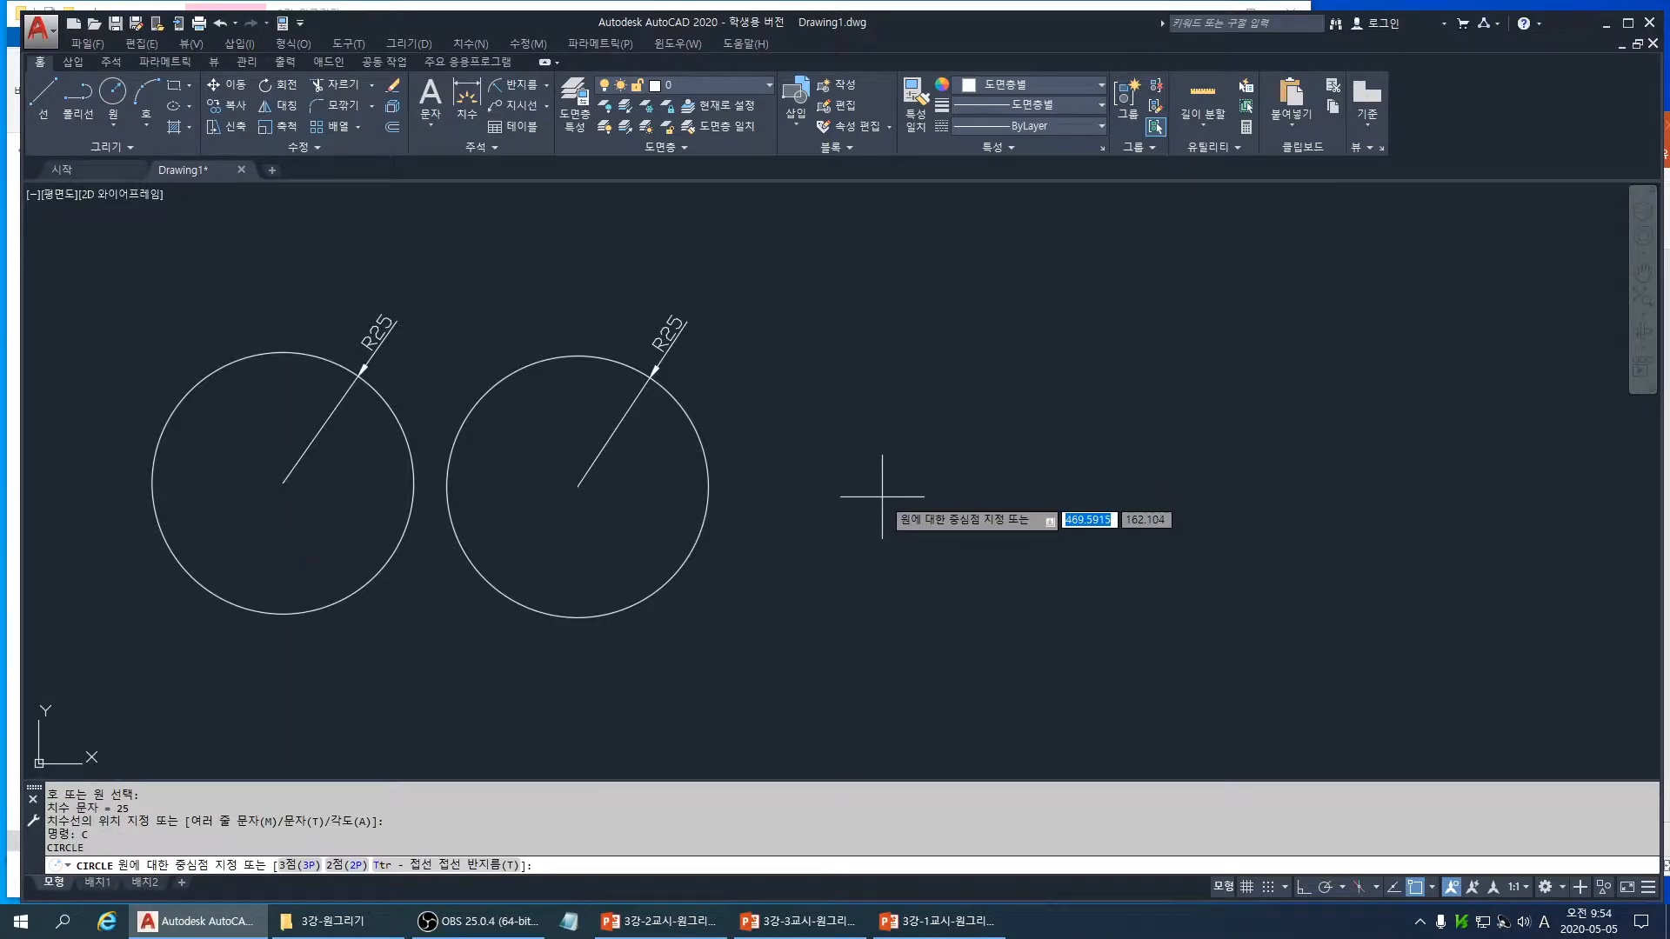
pyautogui.click(882, 497)
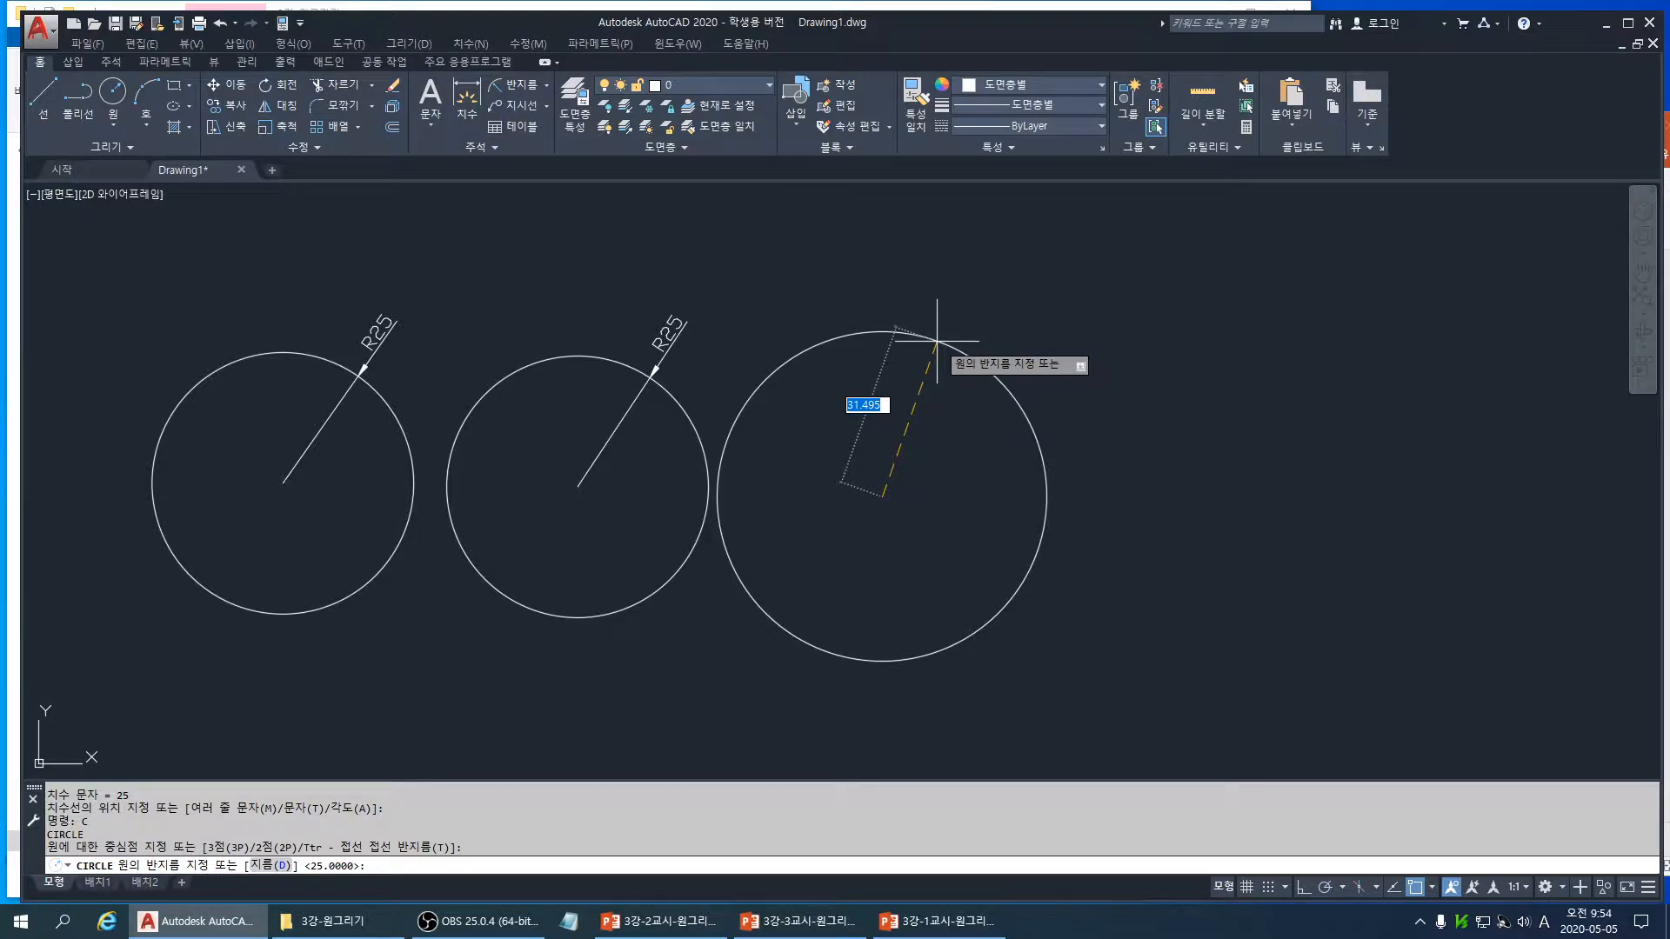
pyautogui.write('d')
pyautogui.press('Return')
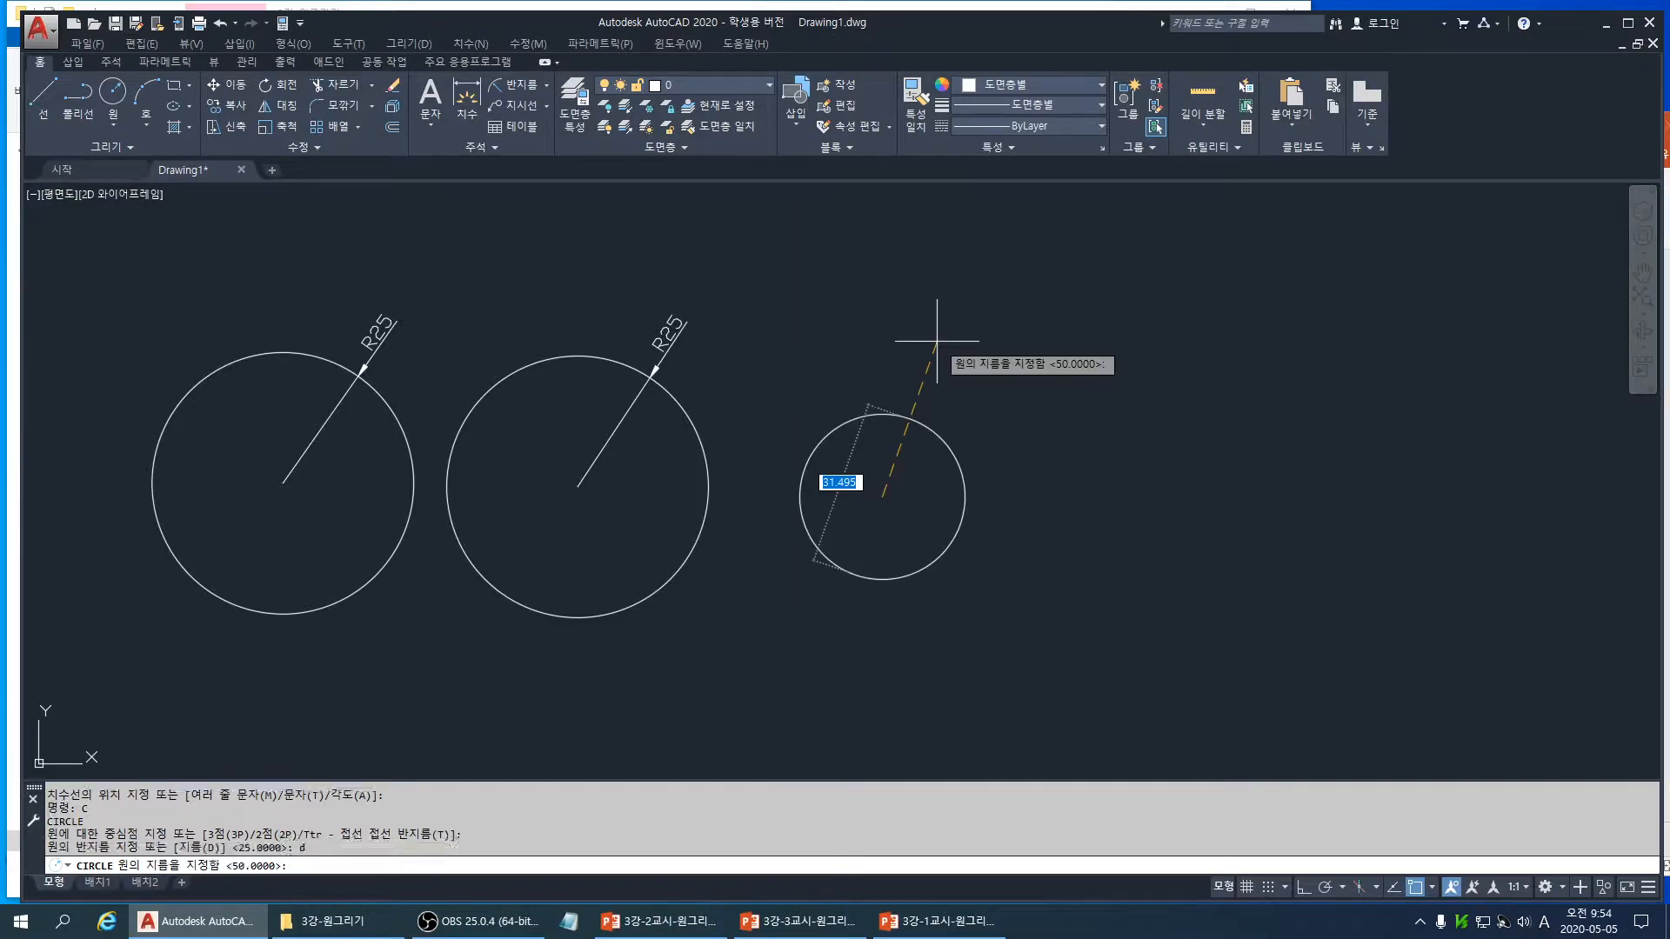
pyautogui.write('50')
pyautogui.press('Return')
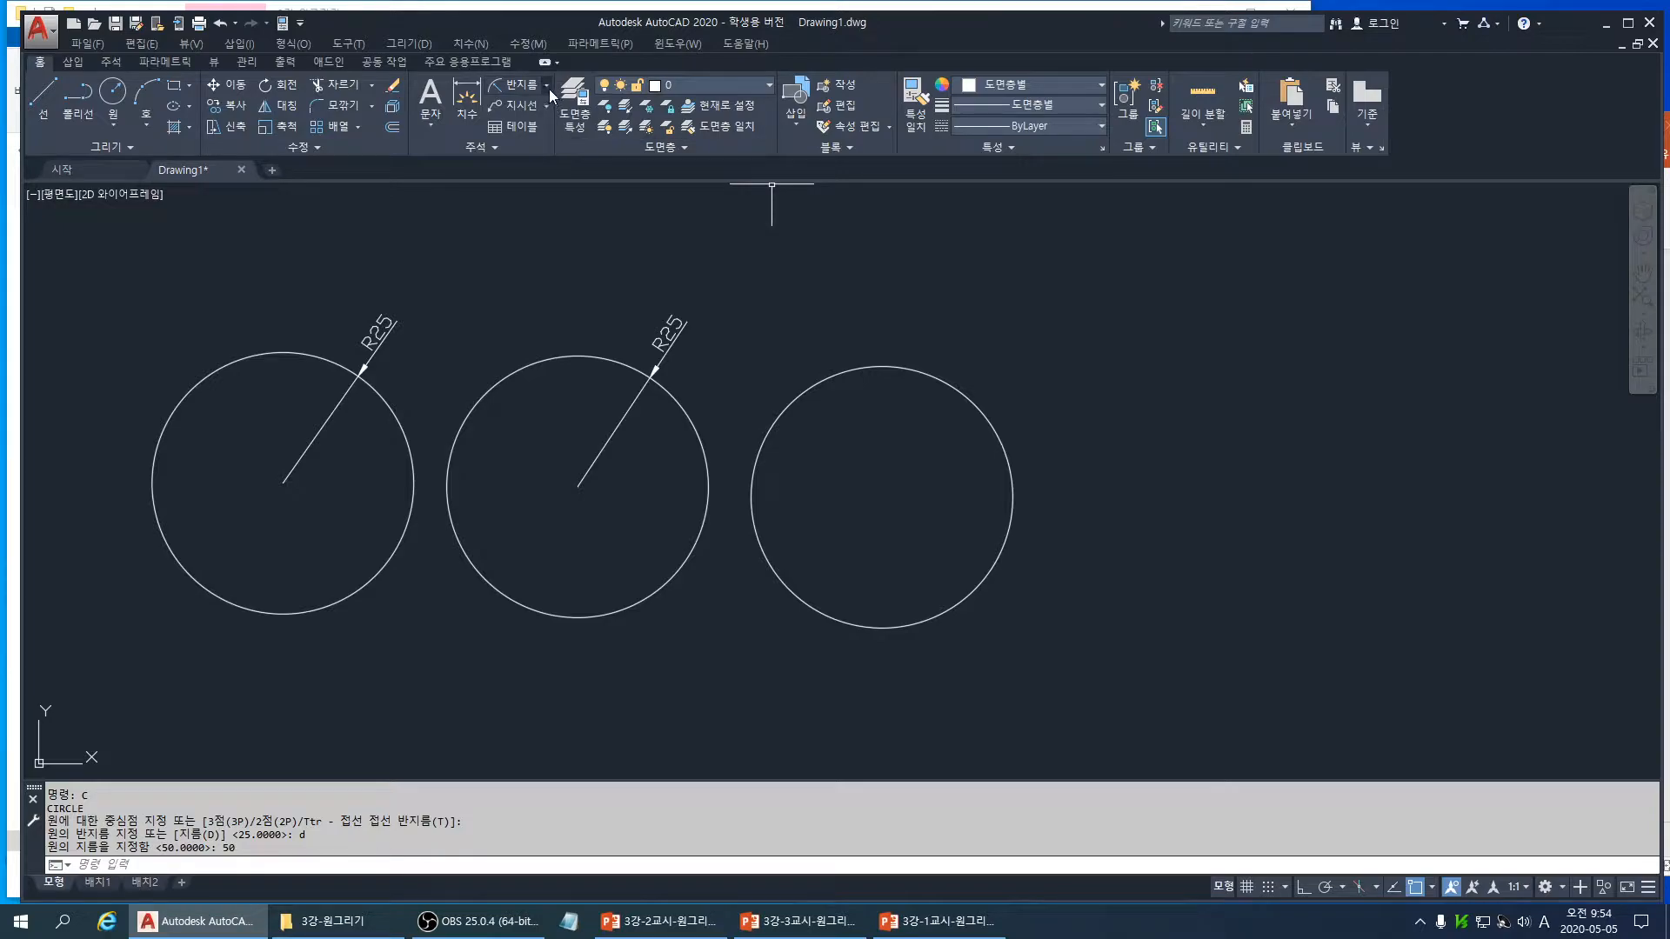
# - Add a radius dimension and a diameter dimension to the third circle, both placed outside its upper-right edge
pyautogui.click(523, 84)
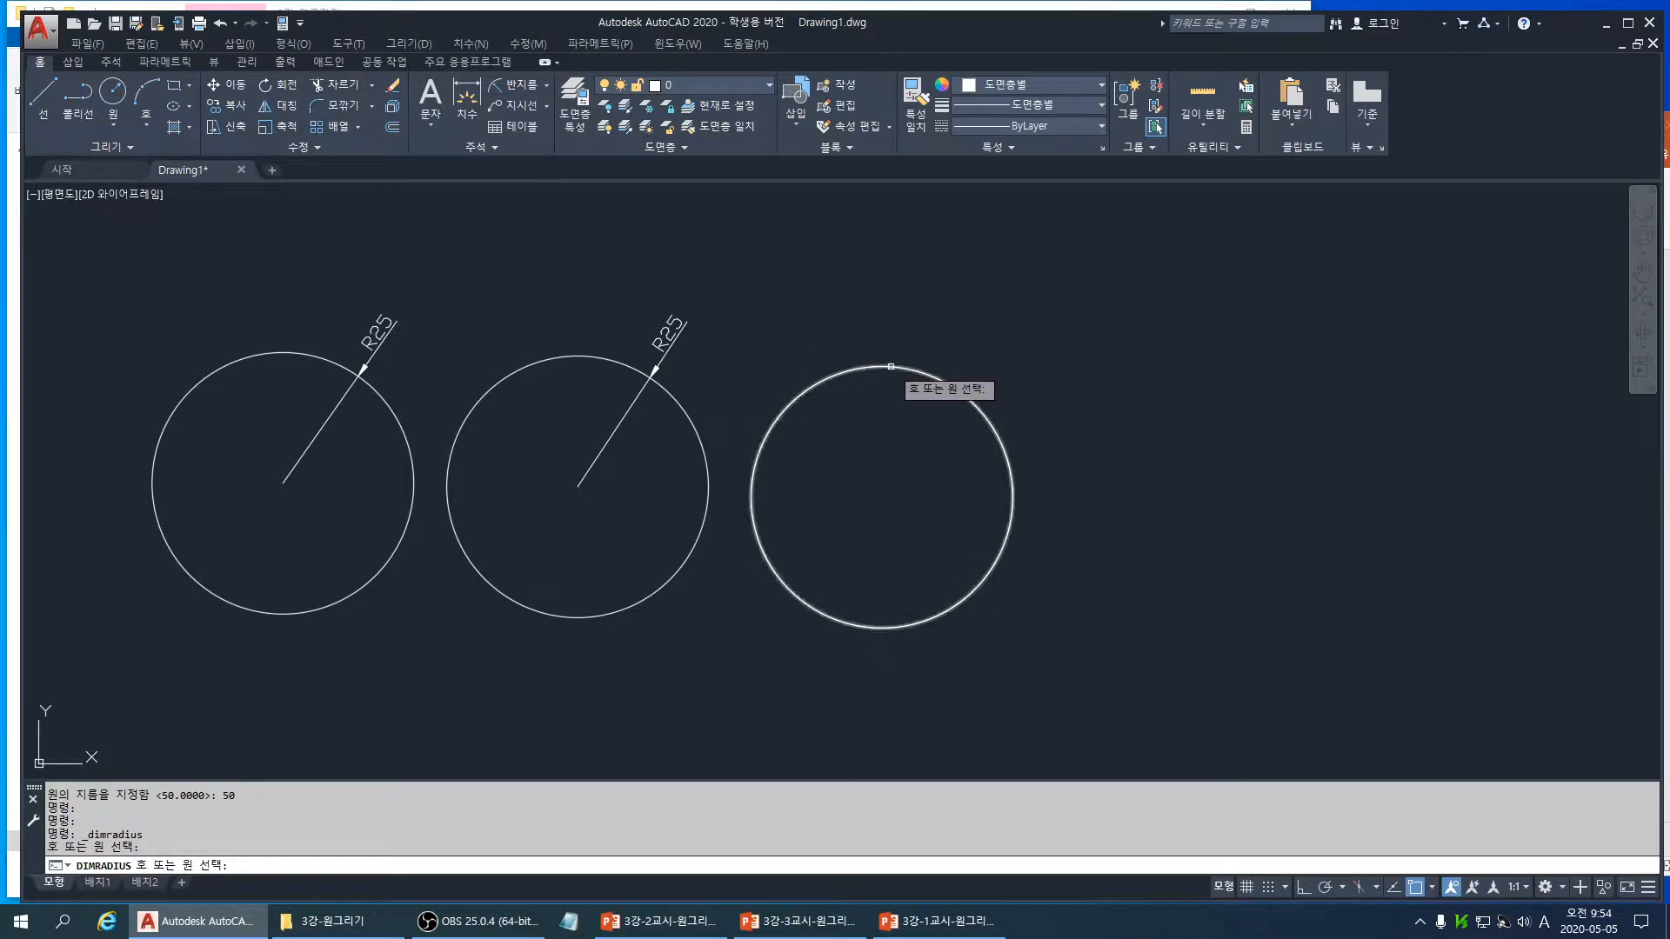
pyautogui.click(897, 367)
pyautogui.click(978, 341)
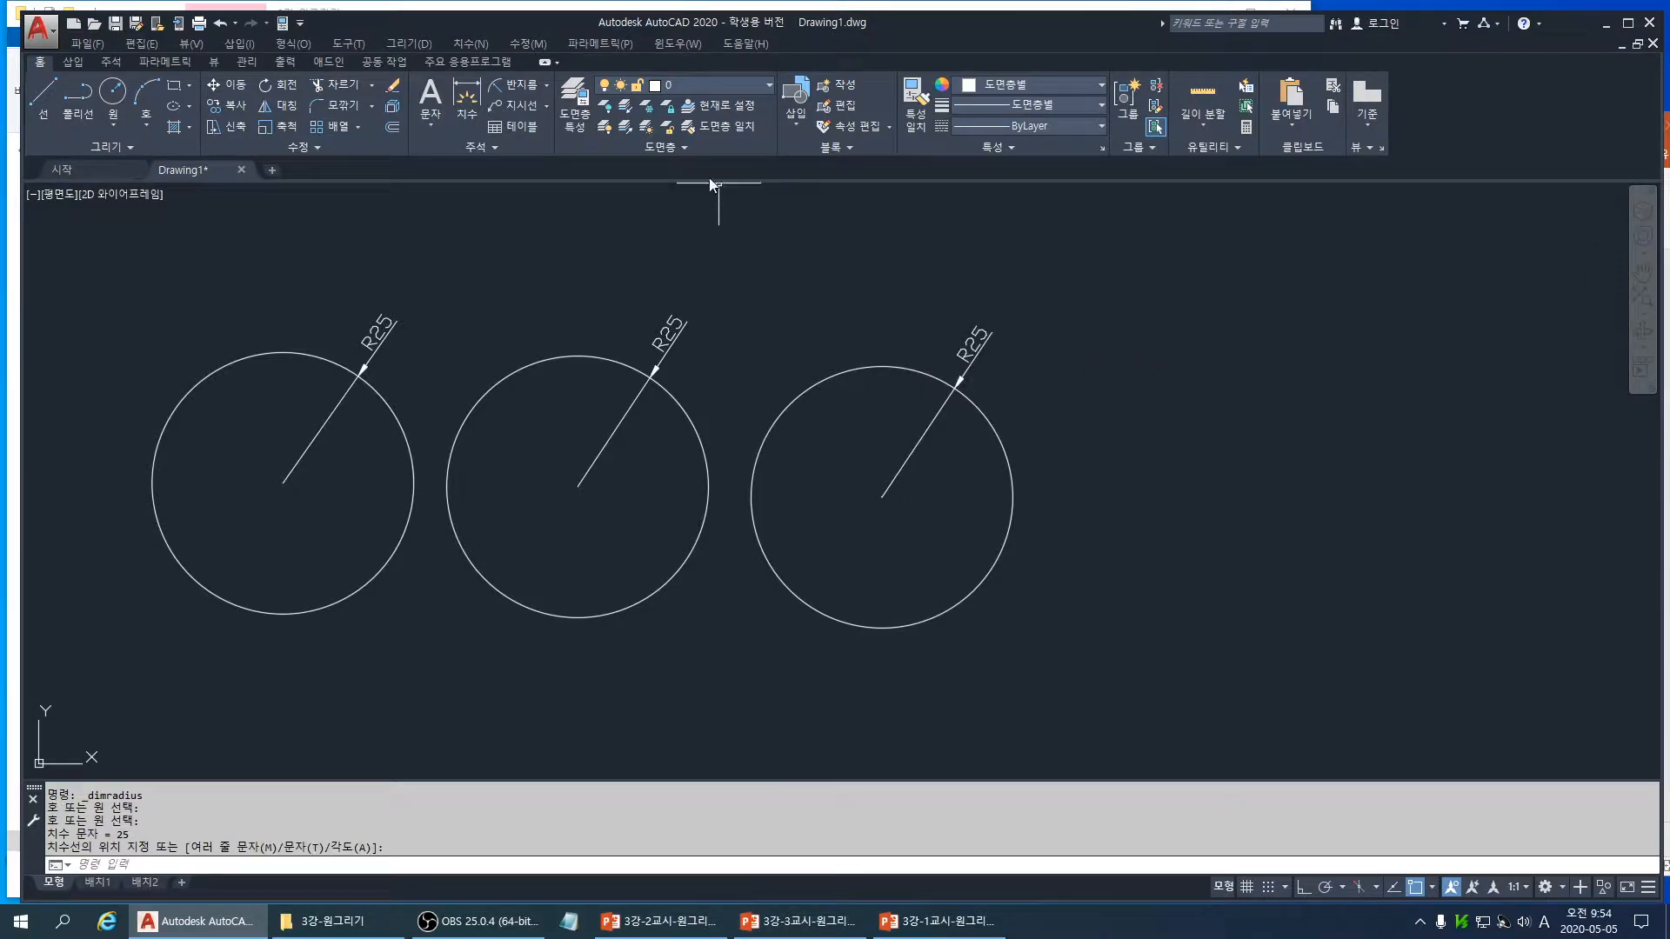
pyautogui.click(547, 85)
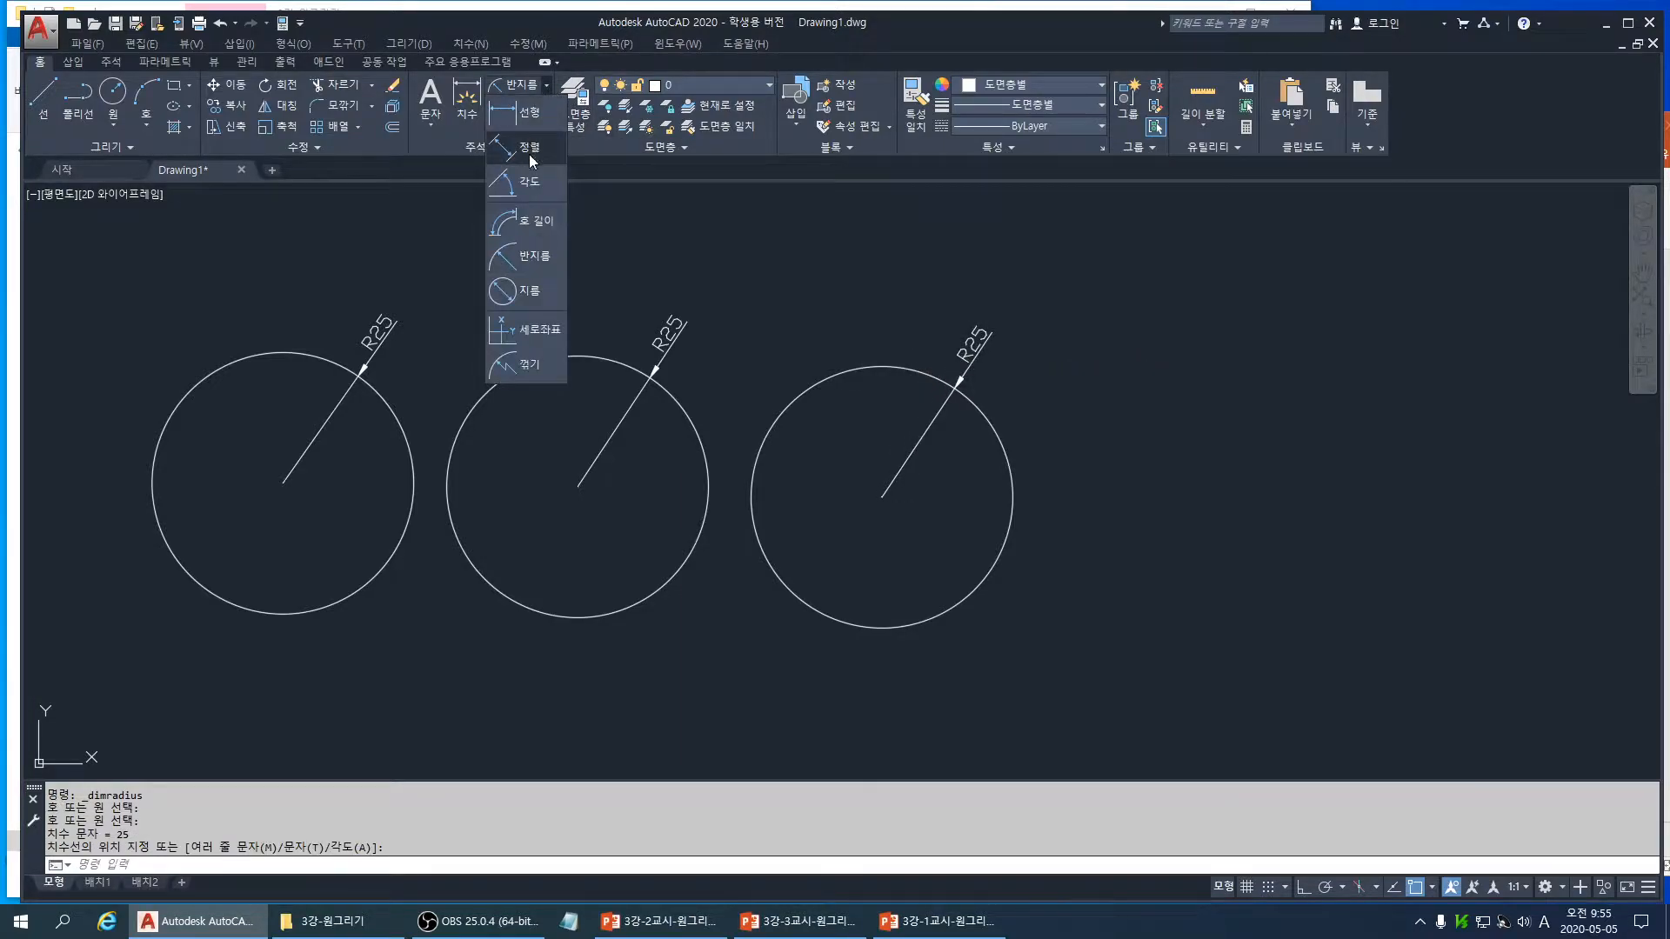
pyautogui.click(542, 277)
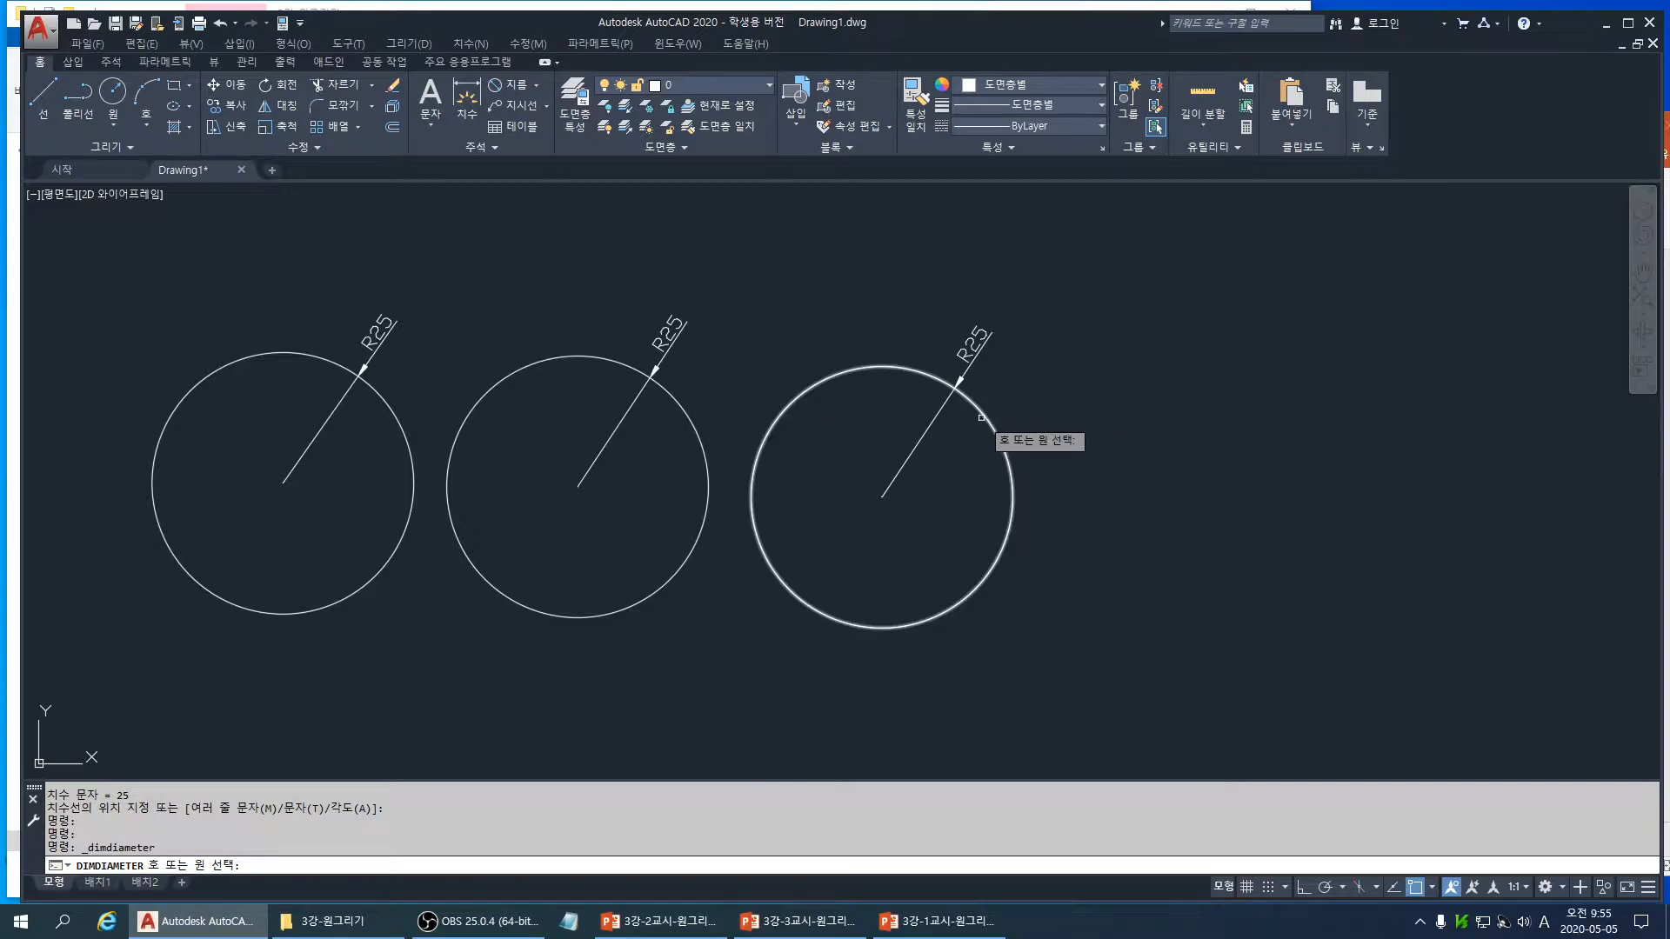
pyautogui.click(981, 412)
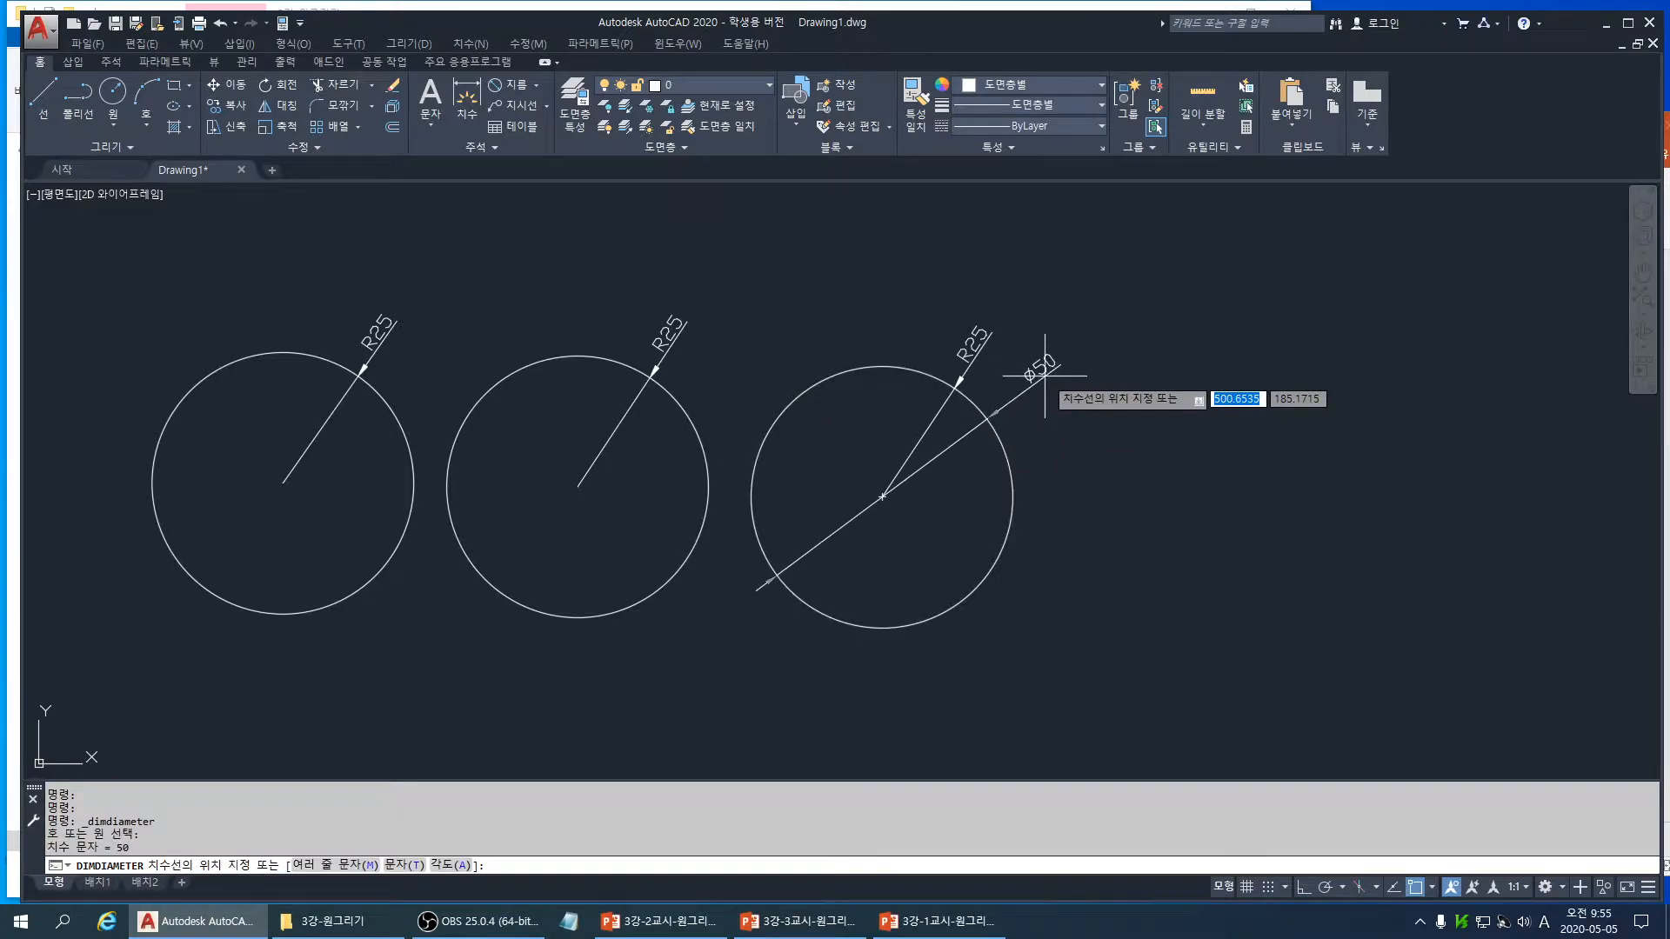
pyautogui.click(1041, 372)
# - Add the multiline text "55.5" in the empty space to the upper right of the third circle
pyautogui.moveTo(1082, 477); pyautogui.dragTo(948, 462, button='middle')
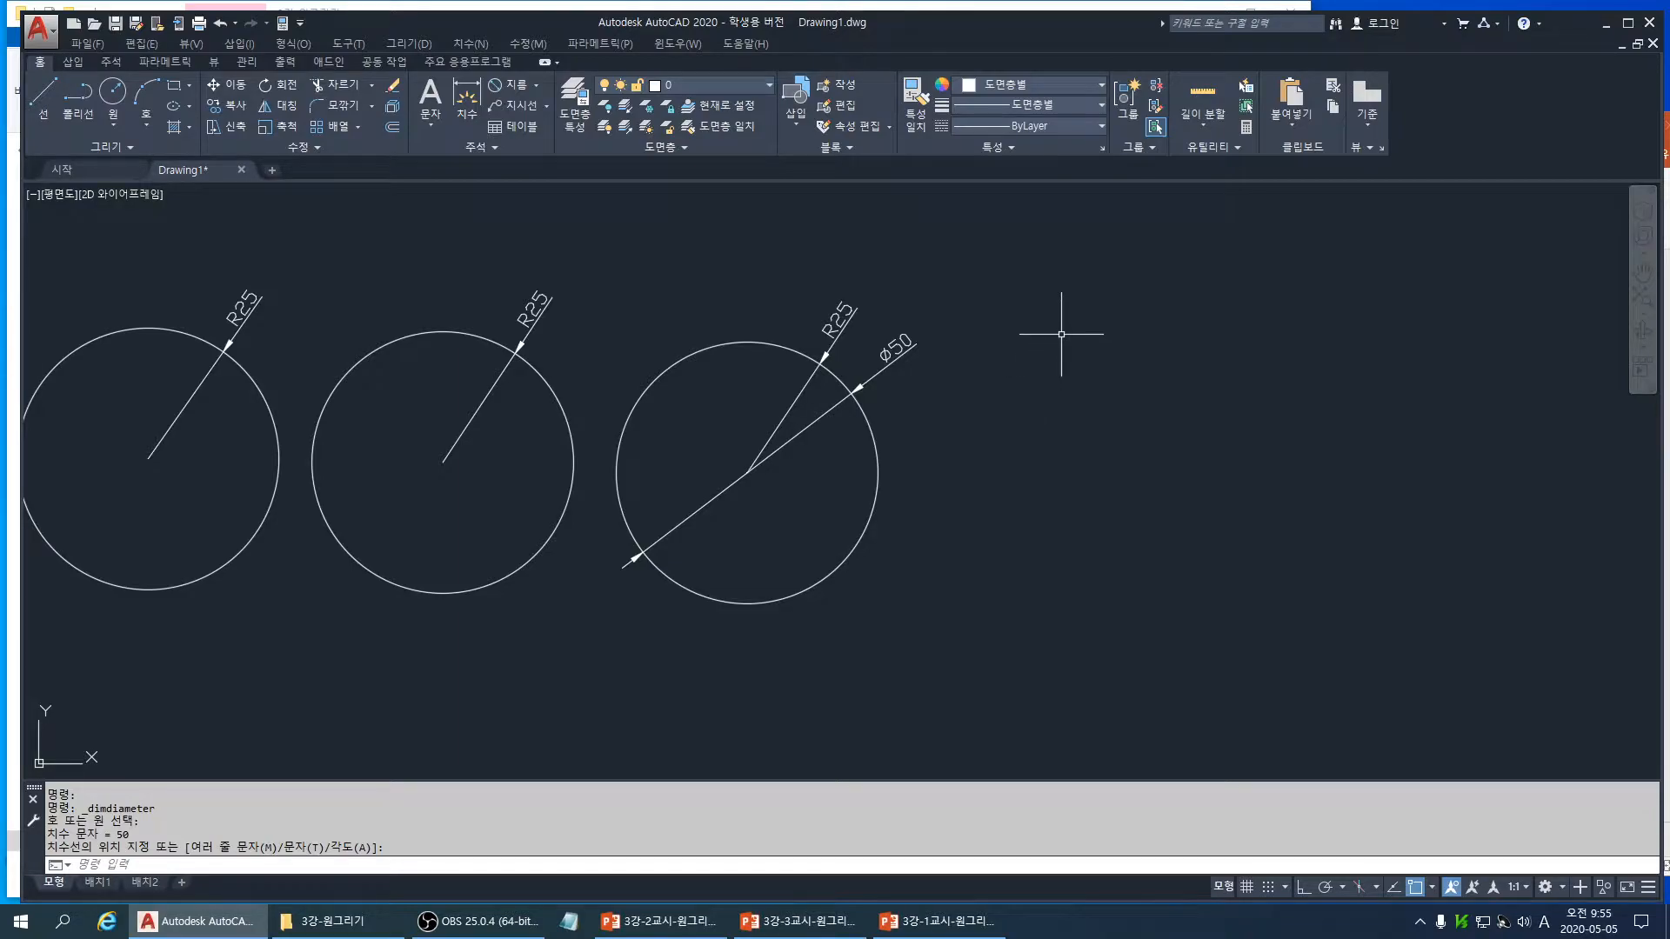
pyautogui.write('TR')
pyautogui.press('BackSpace')
pyautogui.press('Return')
pyautogui.click(1030, 304)
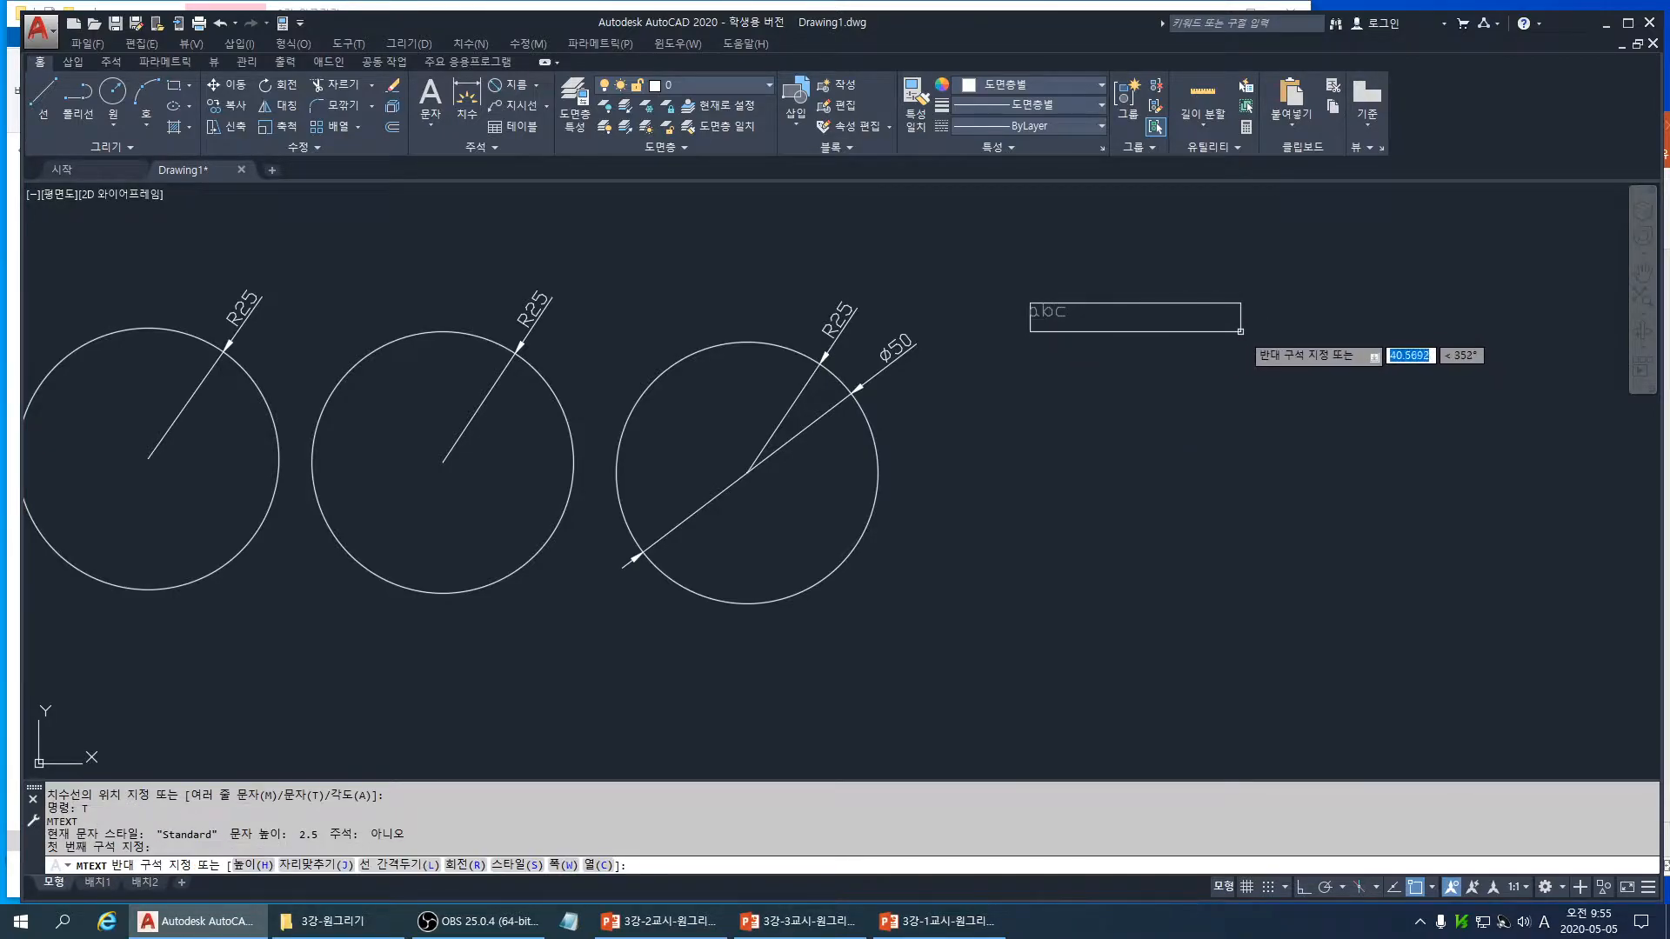
pyautogui.click(1205, 346)
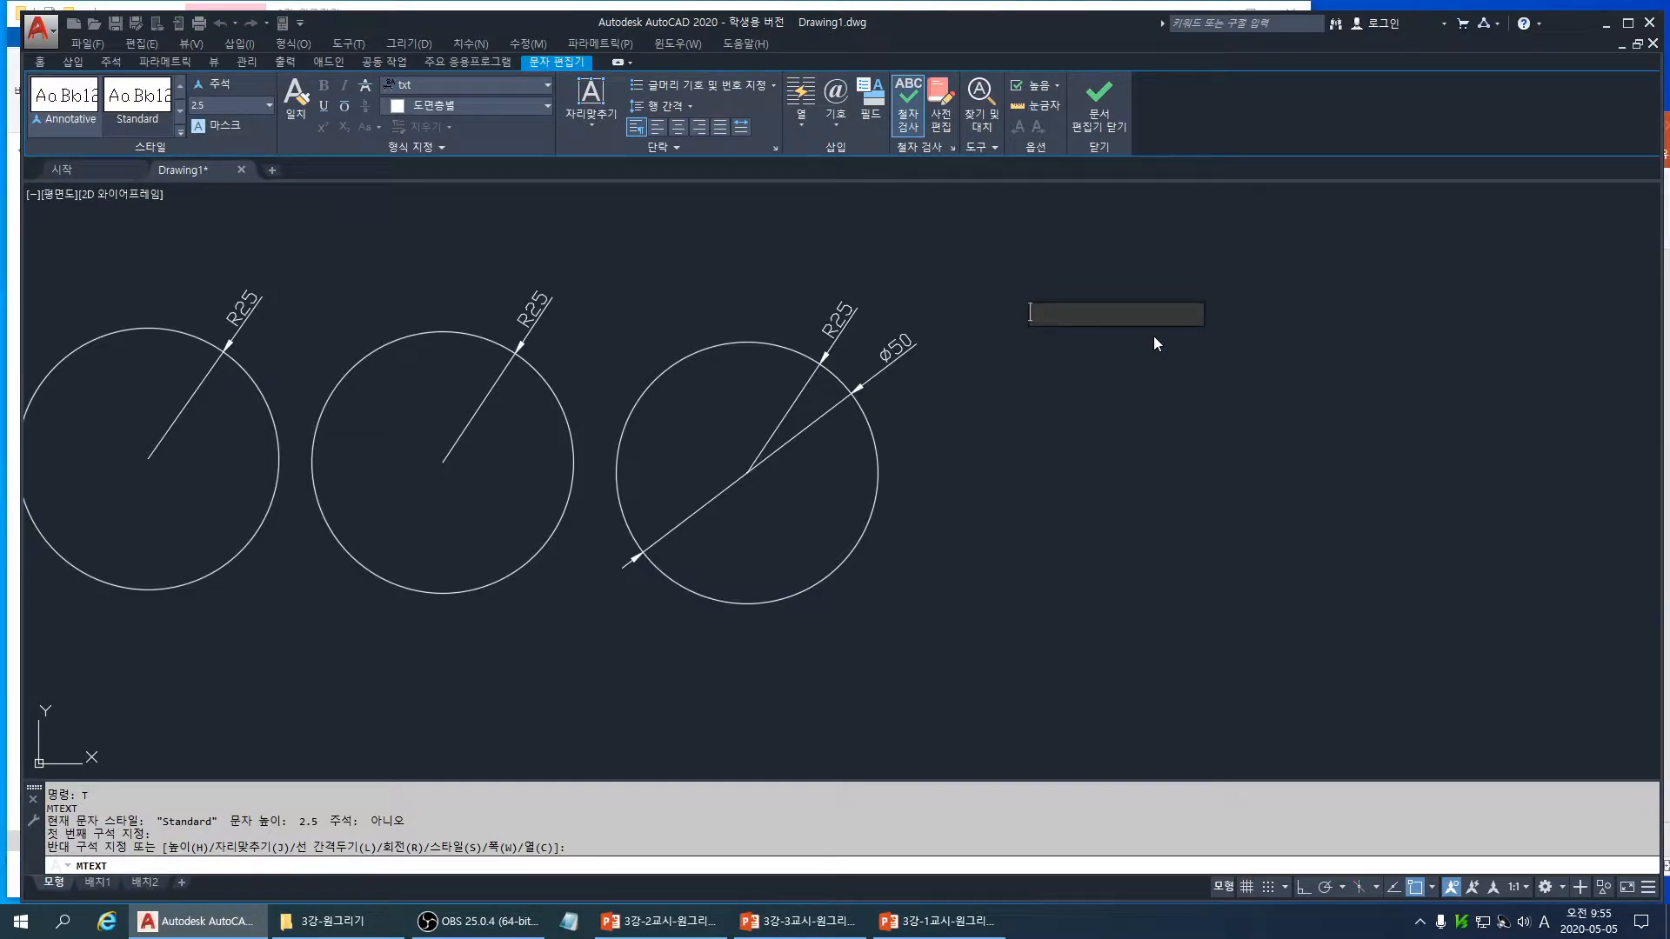
pyautogui.write('55.5')
pyautogui.click(1115, 364)
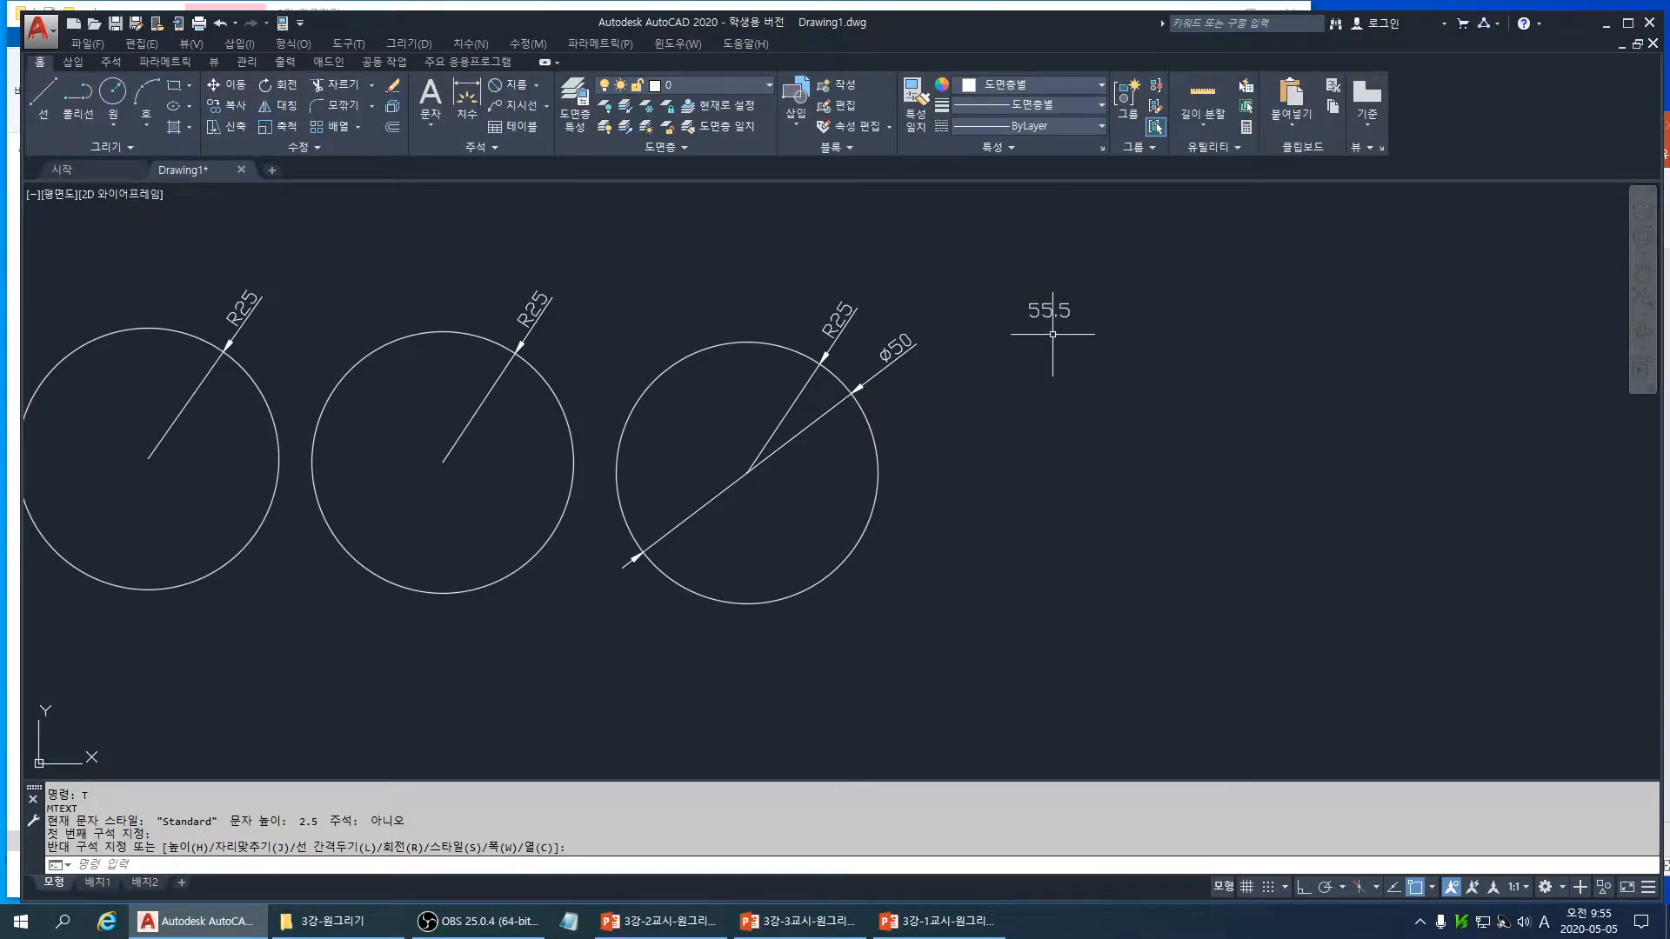
# - Draw a fourth circle centred below the 55.5 text, using the Diameter option with a value of 55.5
pyautogui.scroll(3, 1072, 318)
pyautogui.scroll(-3, 1074, 328)
pyautogui.moveTo(1070, 404); pyautogui.dragTo(987, 389, button='middle')
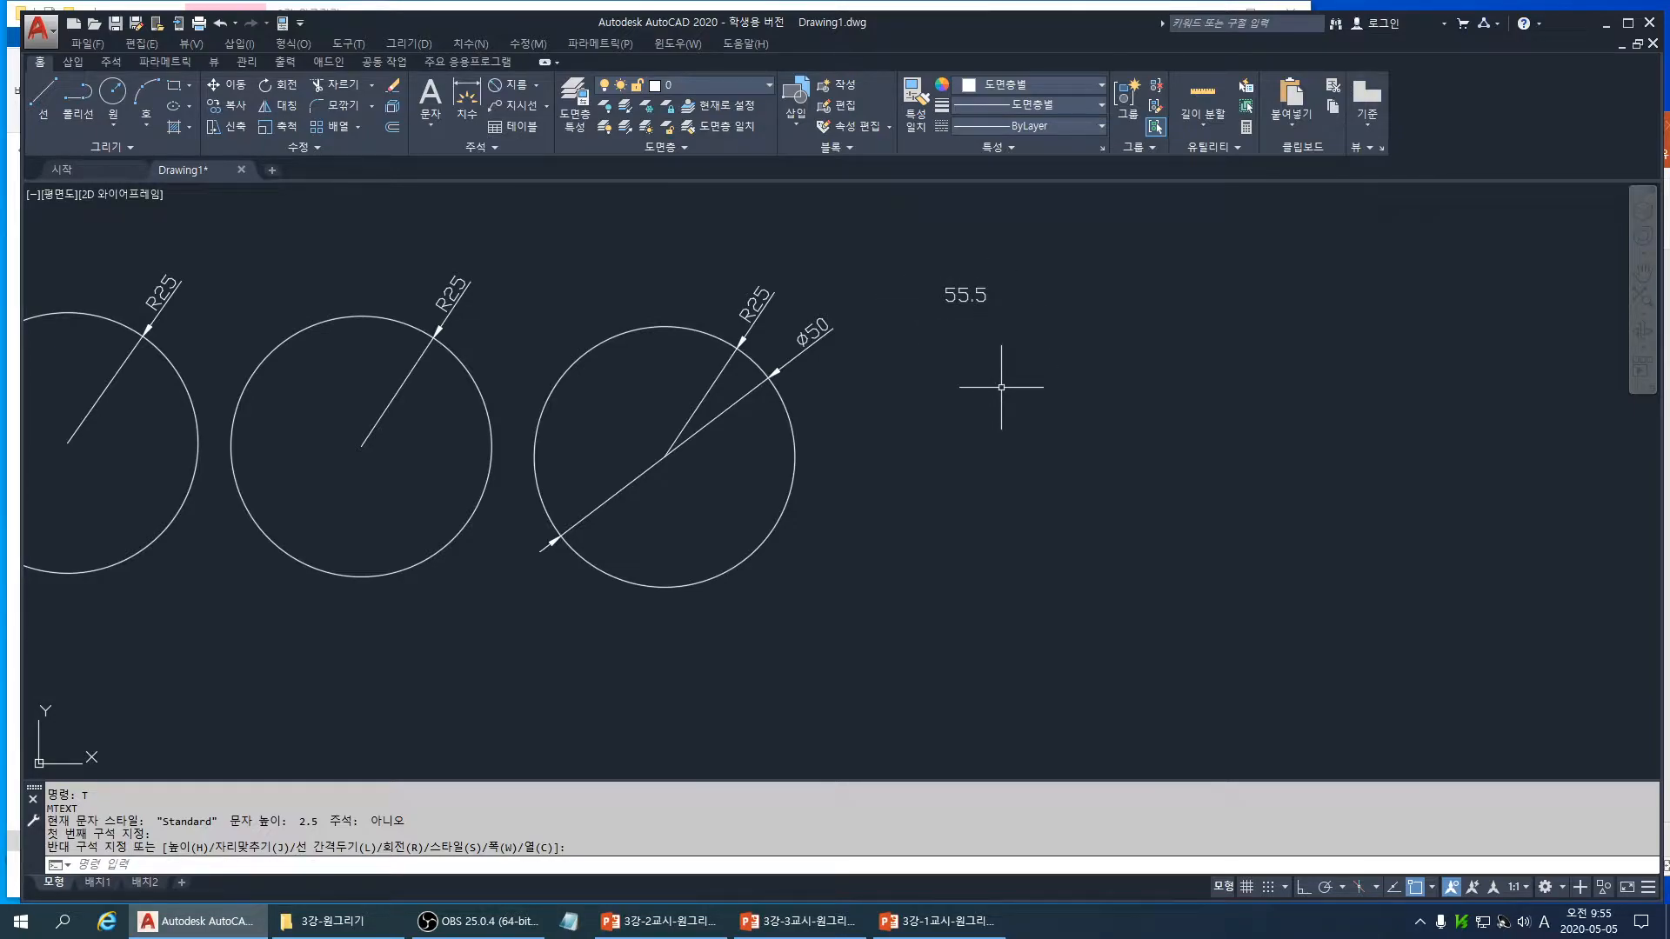
pyautogui.write('c')
pyautogui.press('Return')
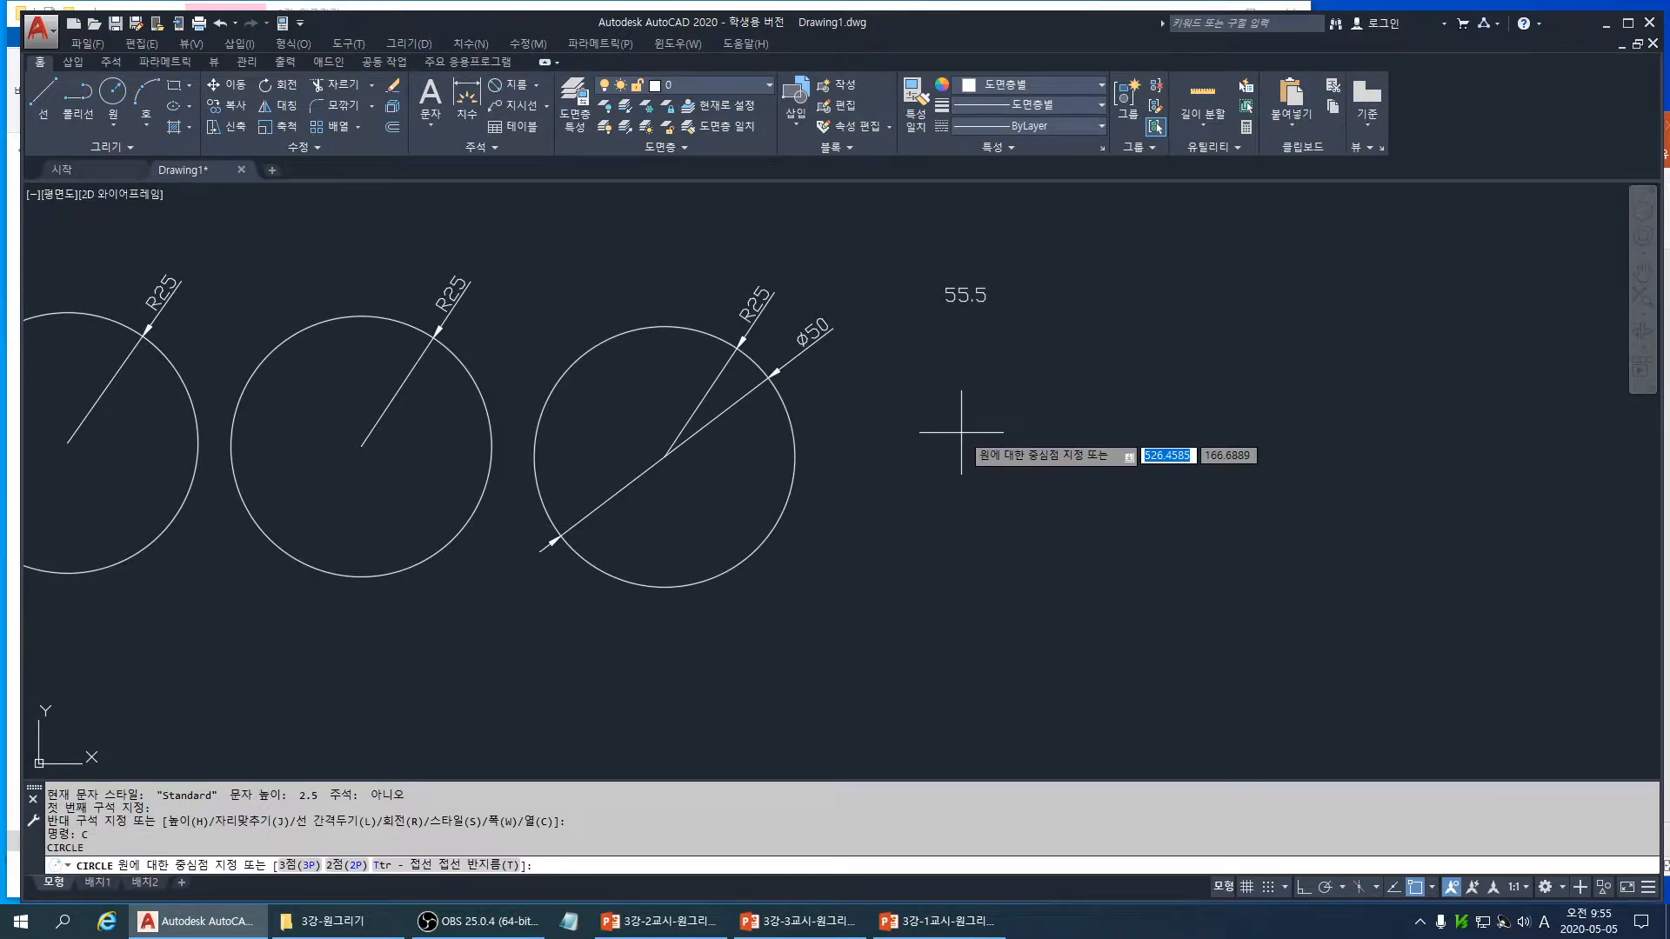
pyautogui.click(977, 441)
pyautogui.write('d')
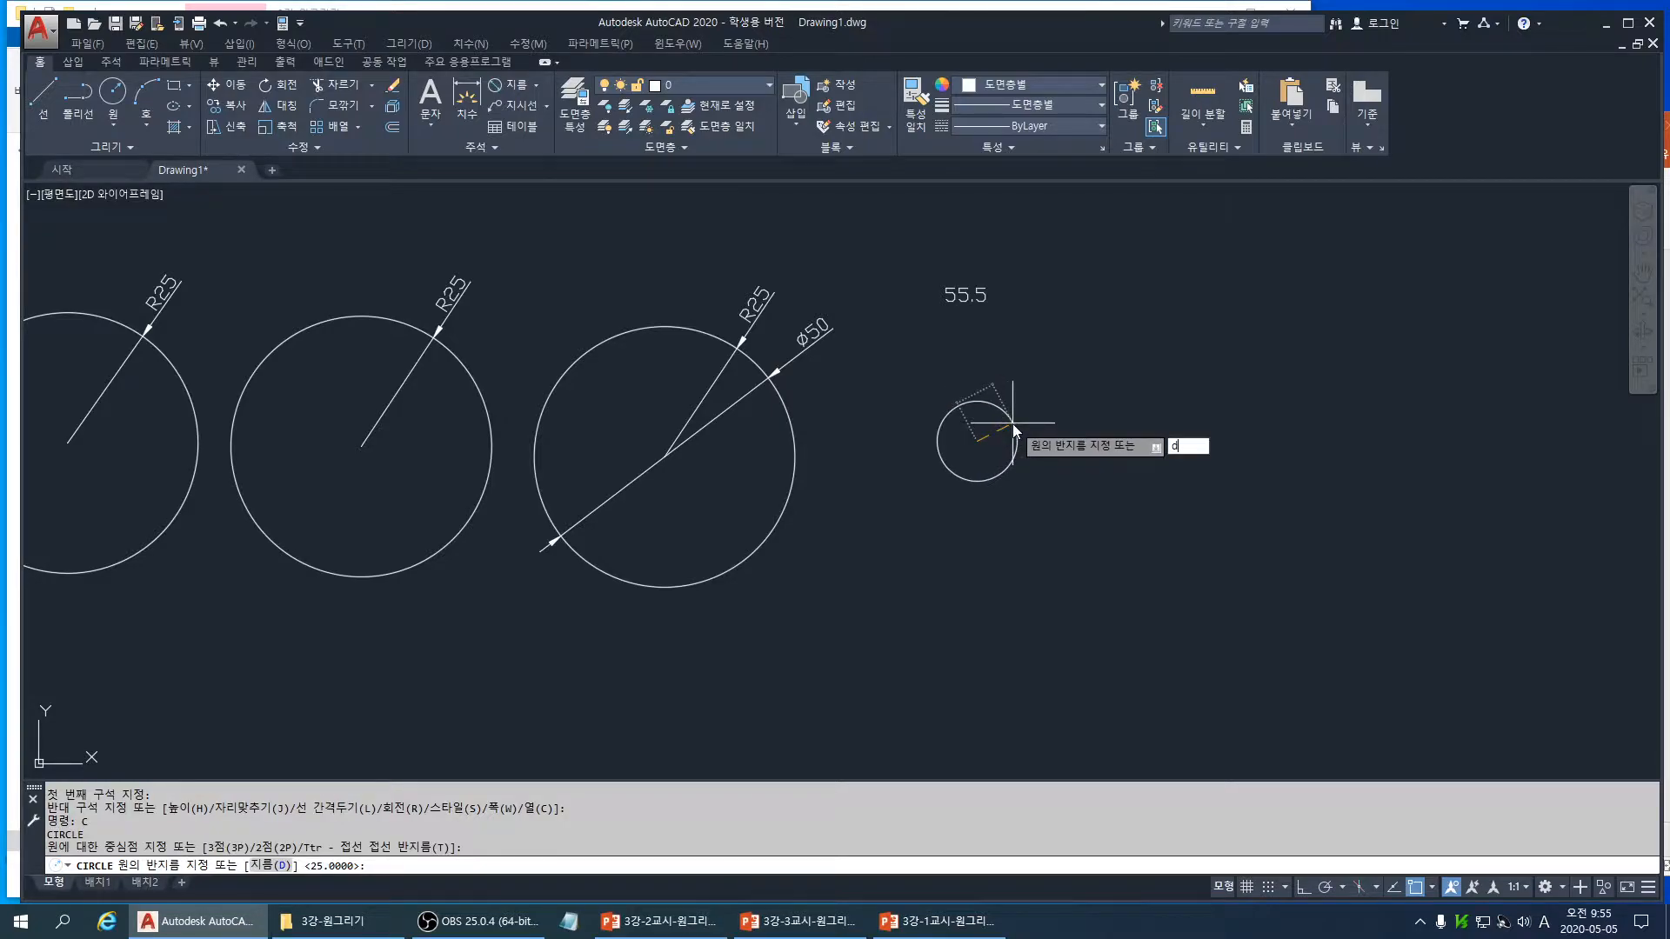
pyautogui.press('Return')
pyautogui.write('55.5')
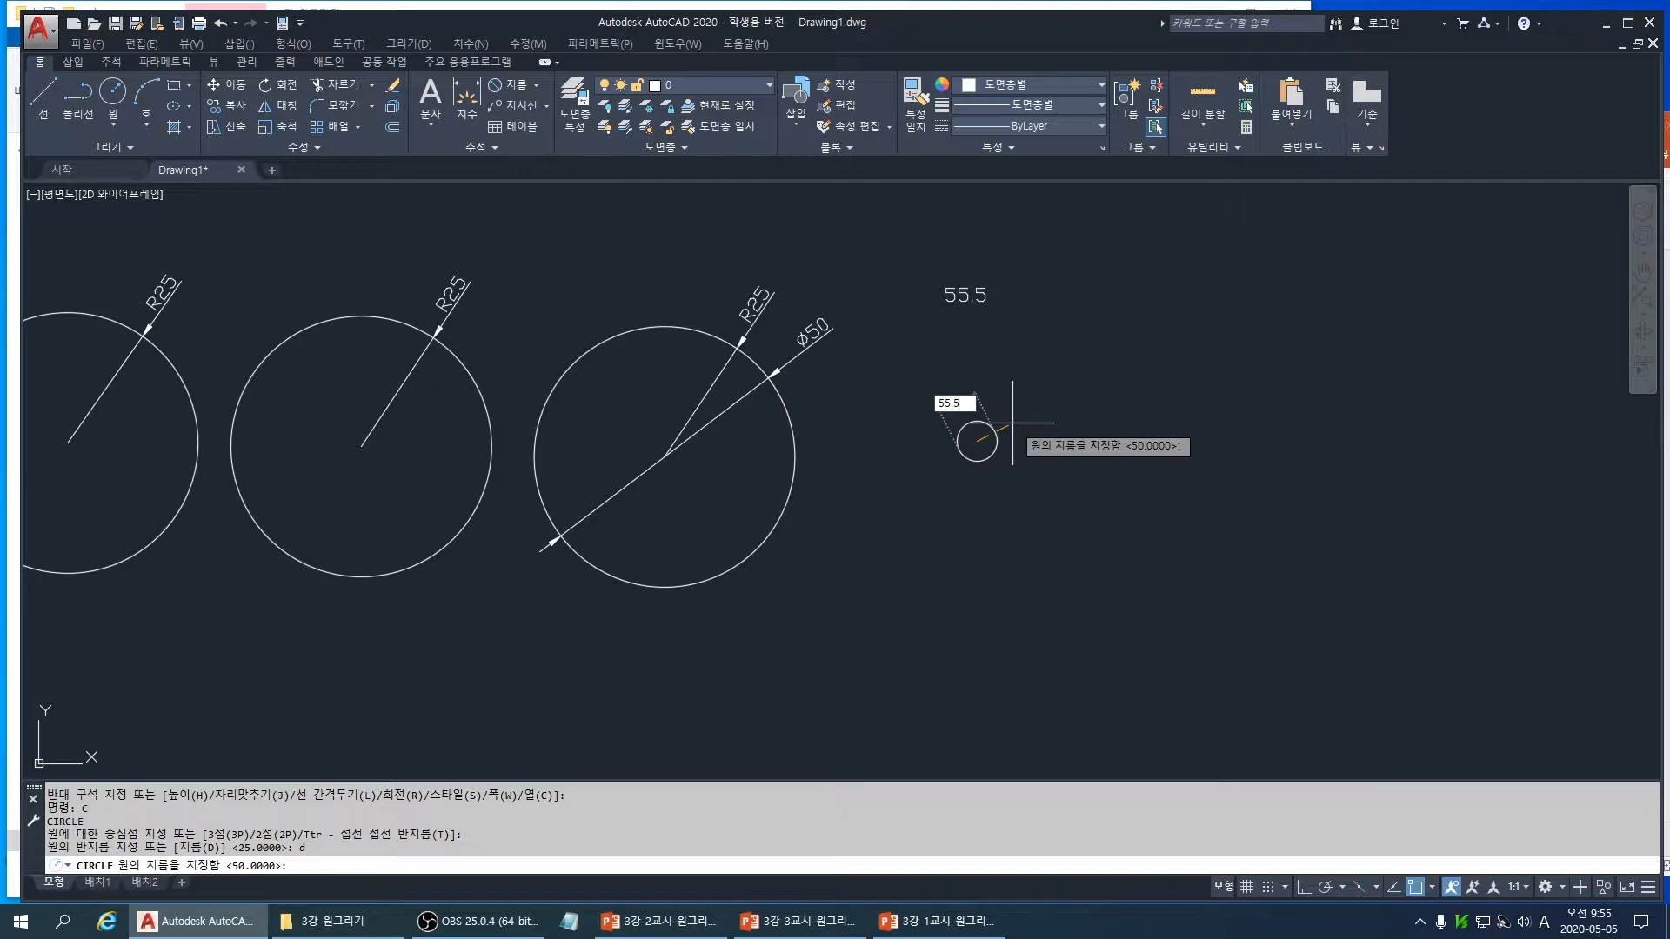
pyautogui.press('Return')
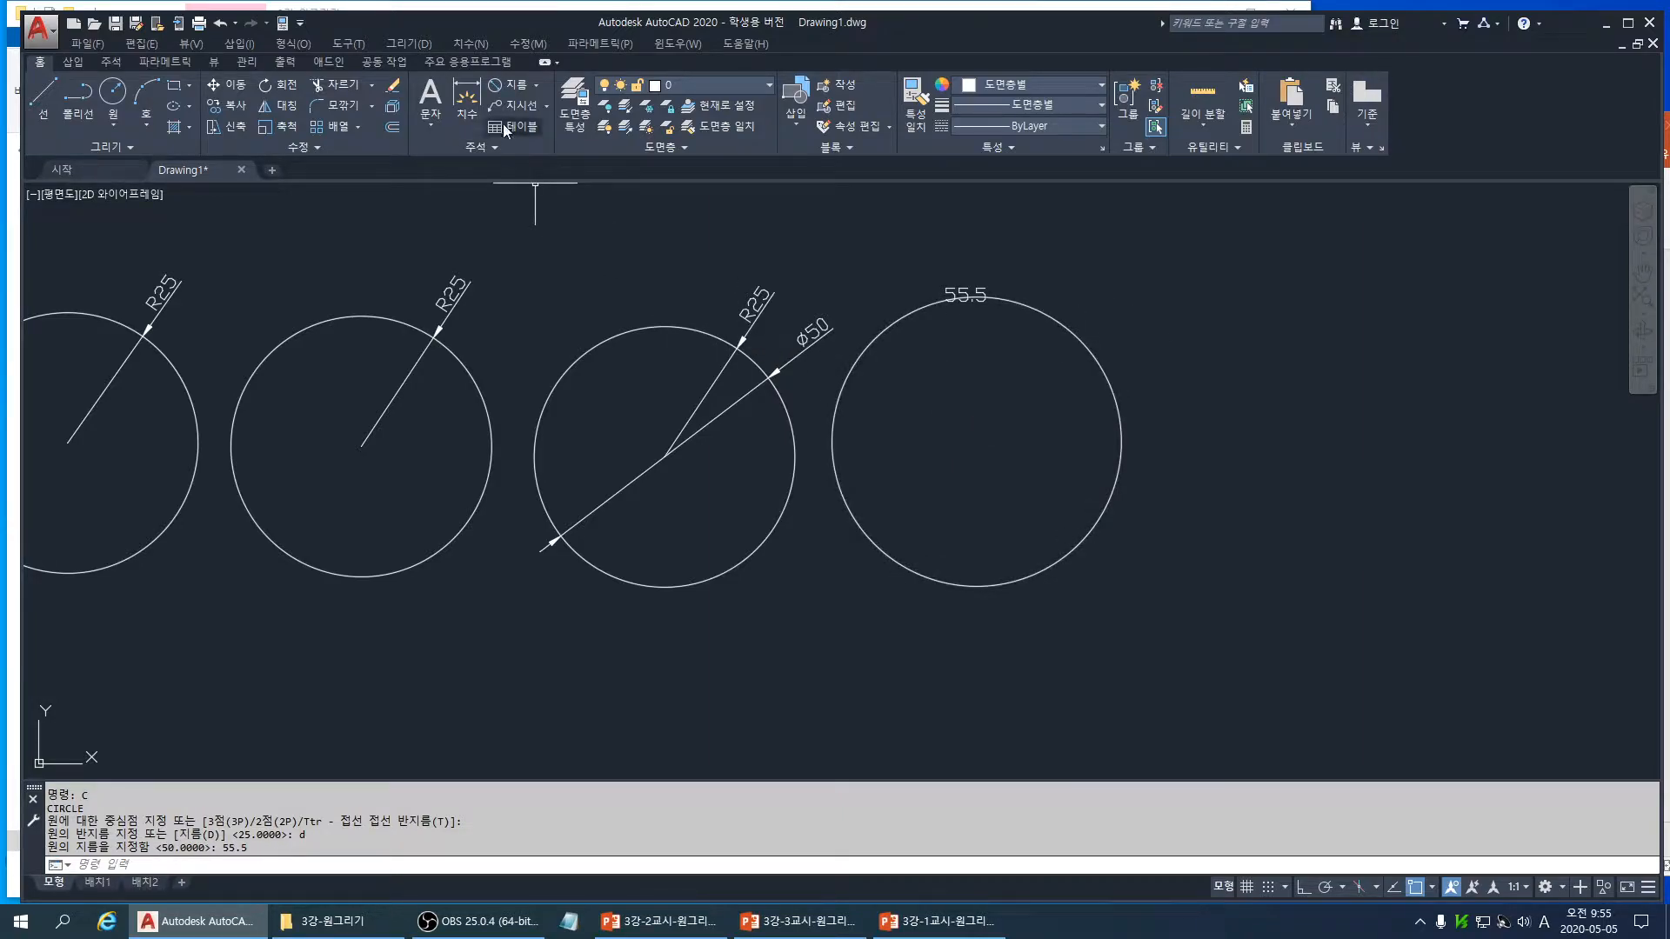
# - Add a diameter dimension to the fourth circle, with its text outside the upper-right edge
pyautogui.click(525, 86)
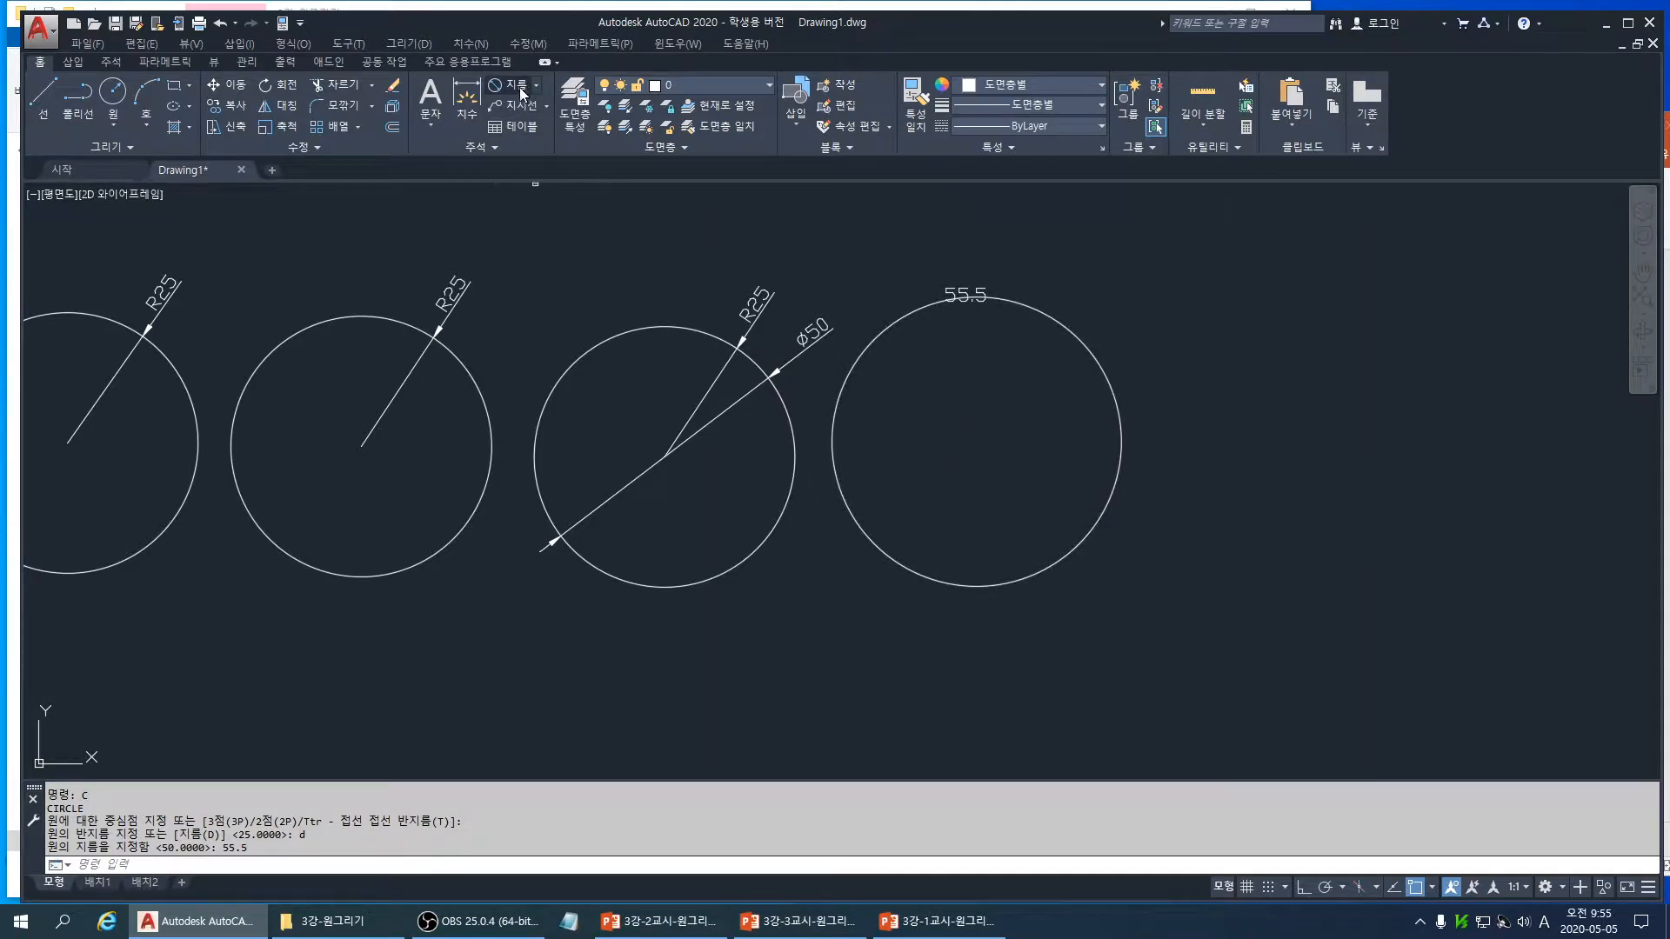
pyautogui.click(1041, 312)
pyautogui.click(1098, 308)
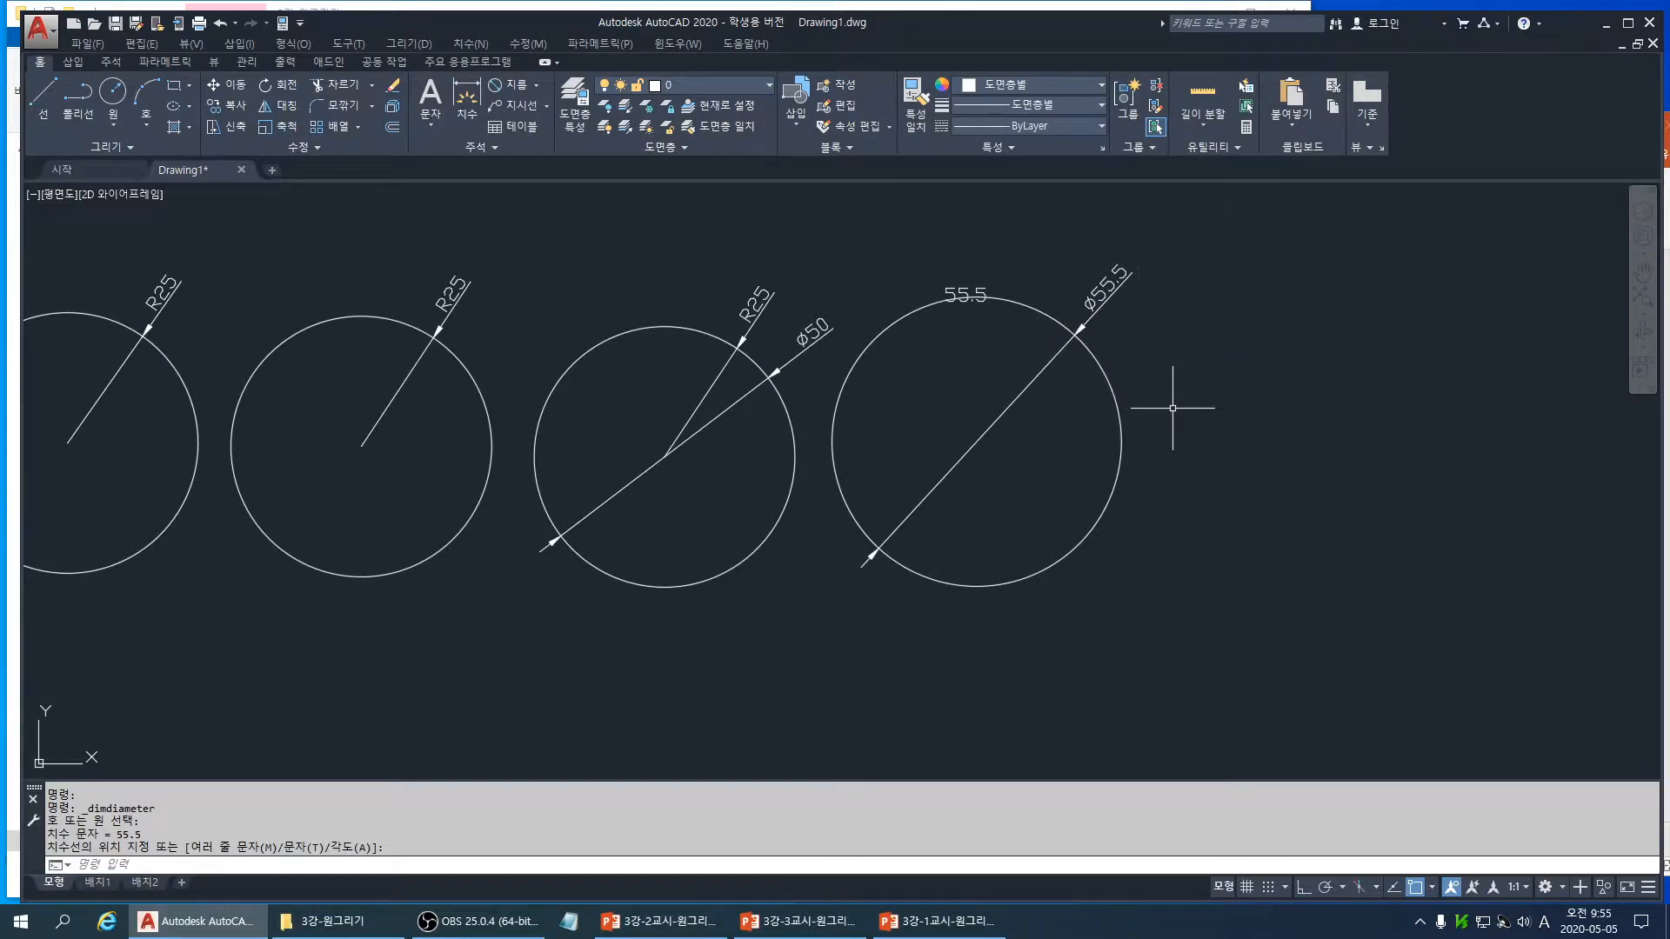
pyautogui.scroll(-2, 1160, 441)
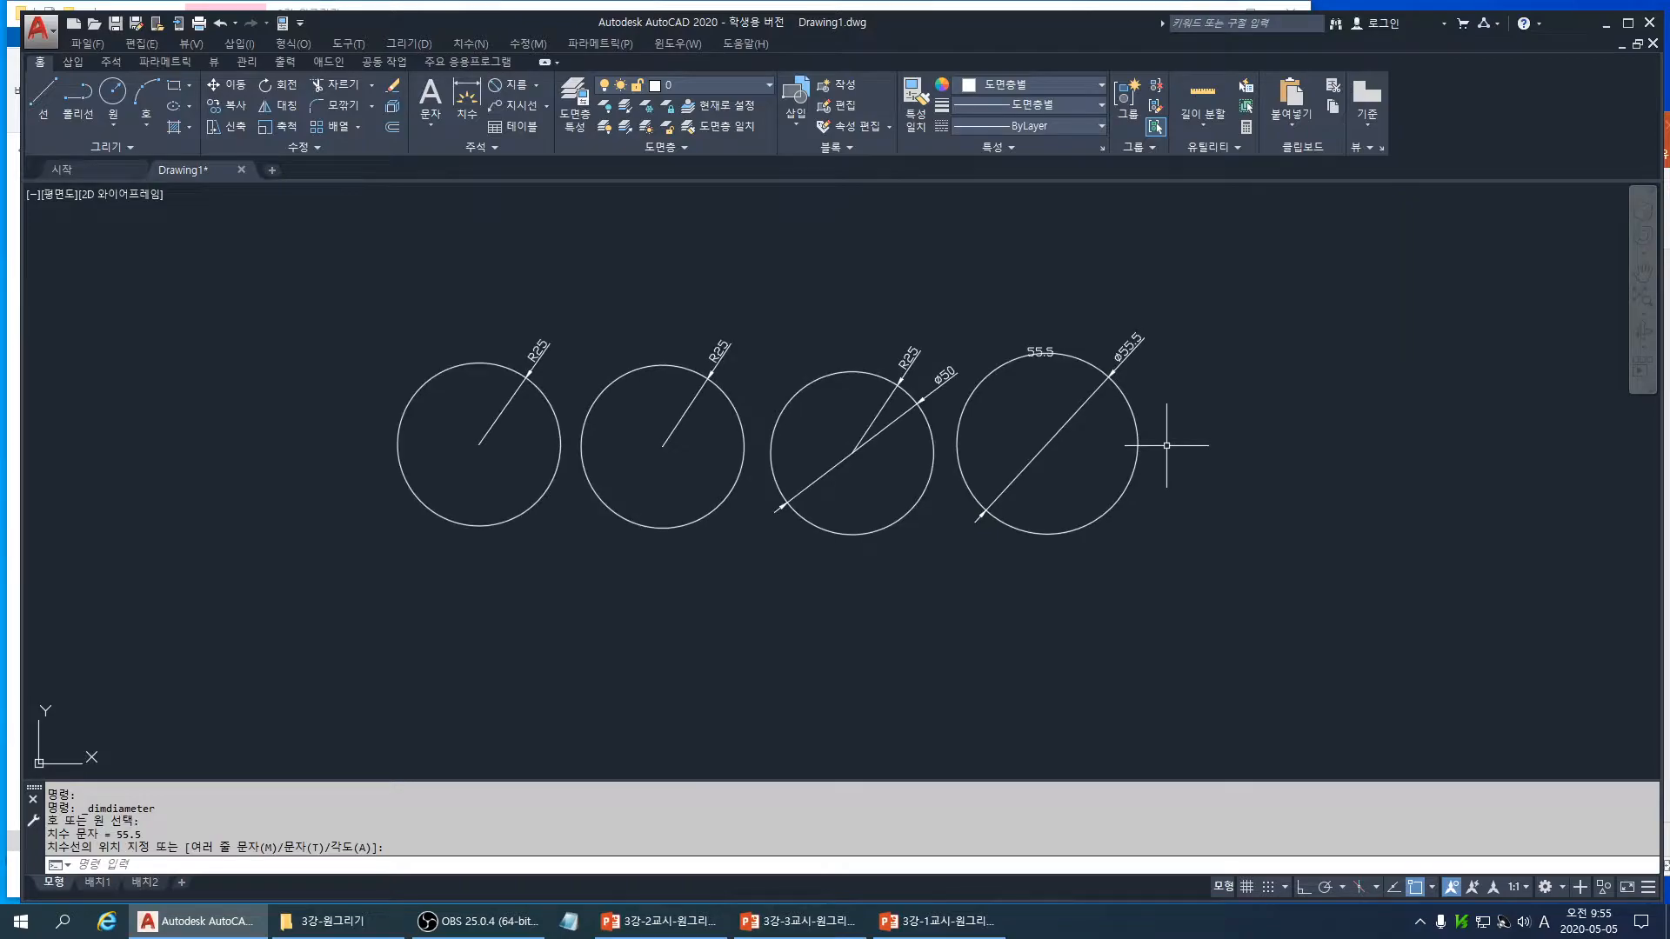
# - Draw a fifth circle centred below the third one with a diameter of 55.5, and dimension its diameter outside the upper-left edge
pyautogui.moveTo(1042, 459); pyautogui.dragTo(926, 436, button='middle')
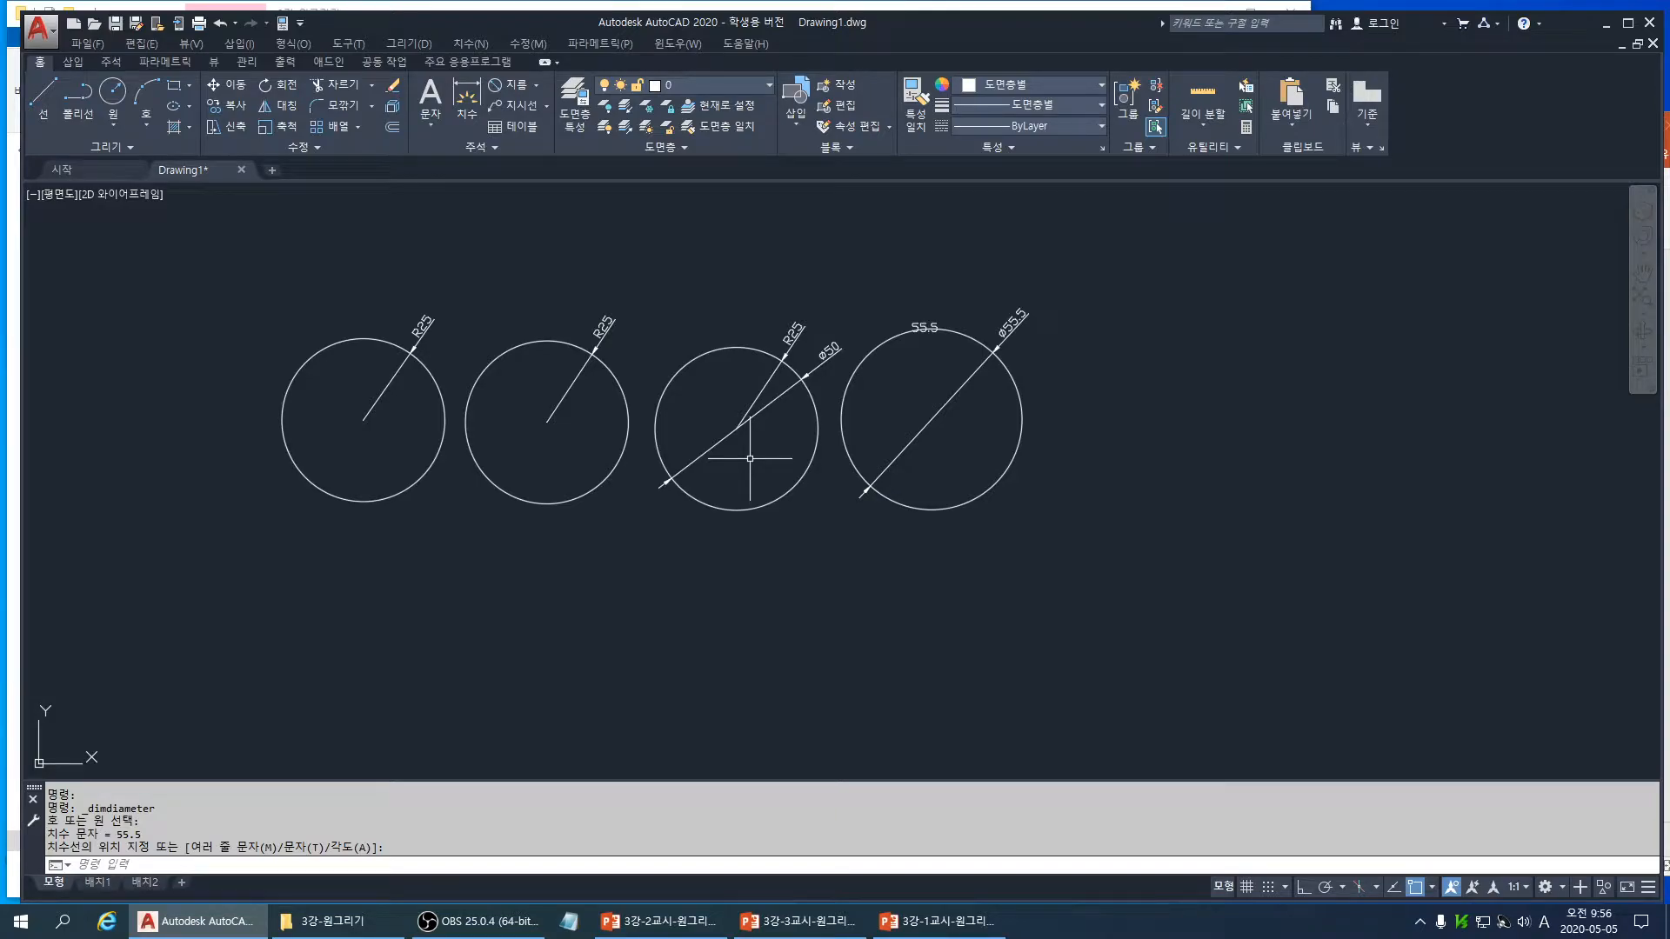
pyautogui.moveTo(828, 580); pyautogui.dragTo(847, 538, button='middle')
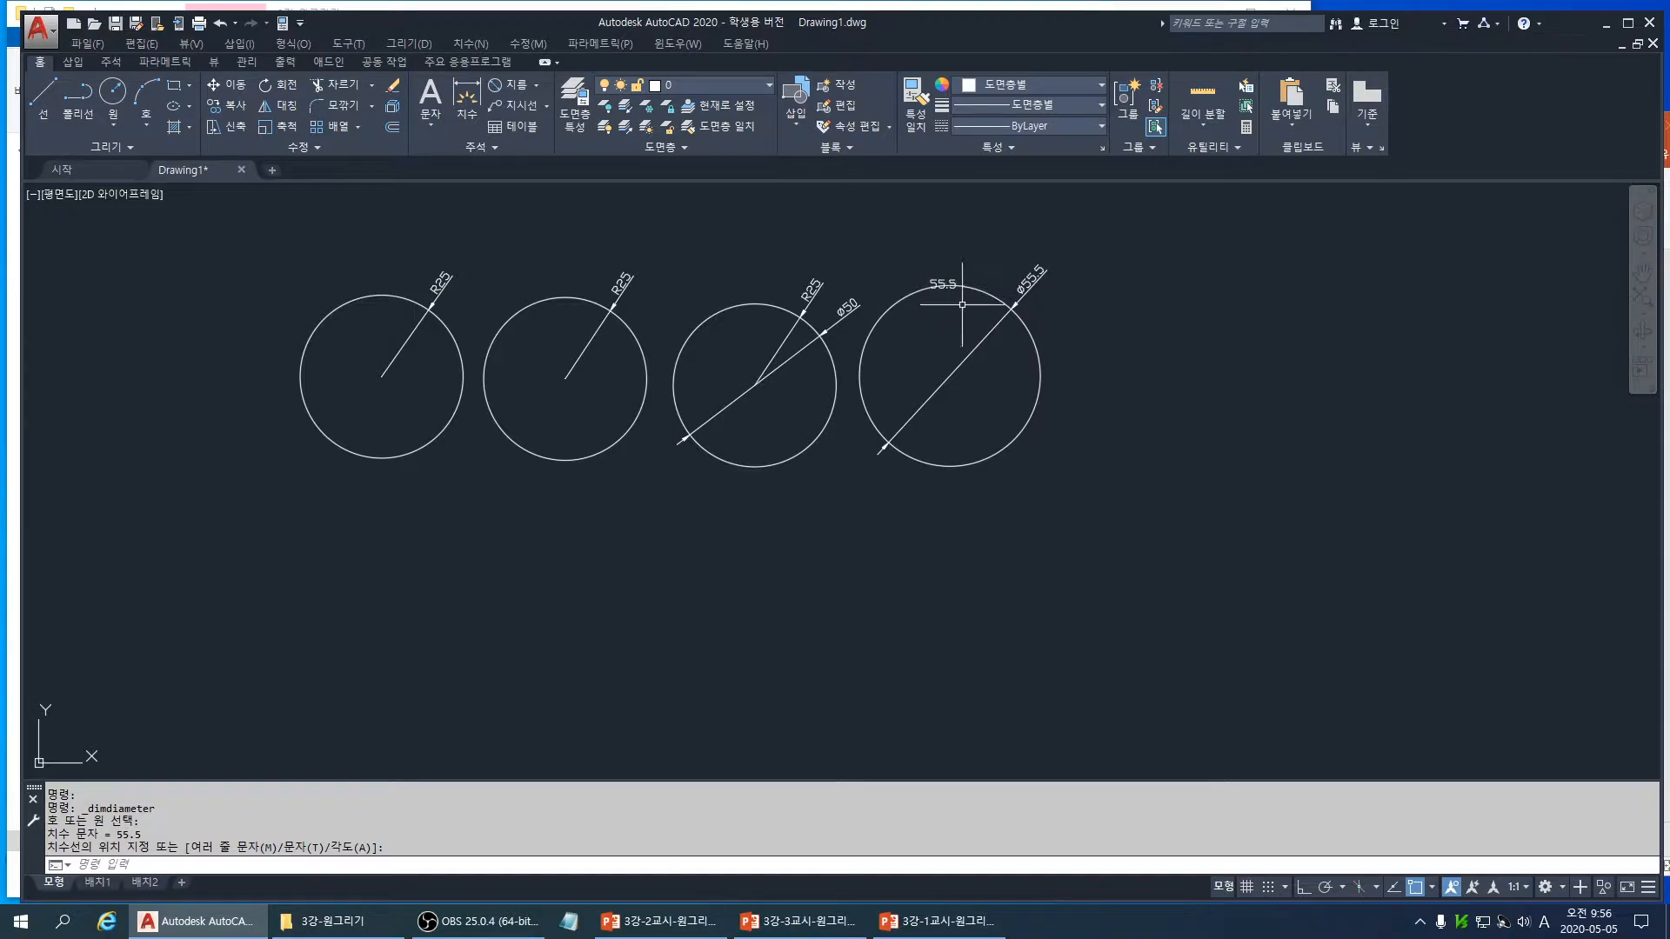
pyautogui.moveTo(910, 505); pyautogui.dragTo(910, 450, button='middle')
pyautogui.moveTo(793, 504); pyautogui.dragTo(787, 534, button='middle')
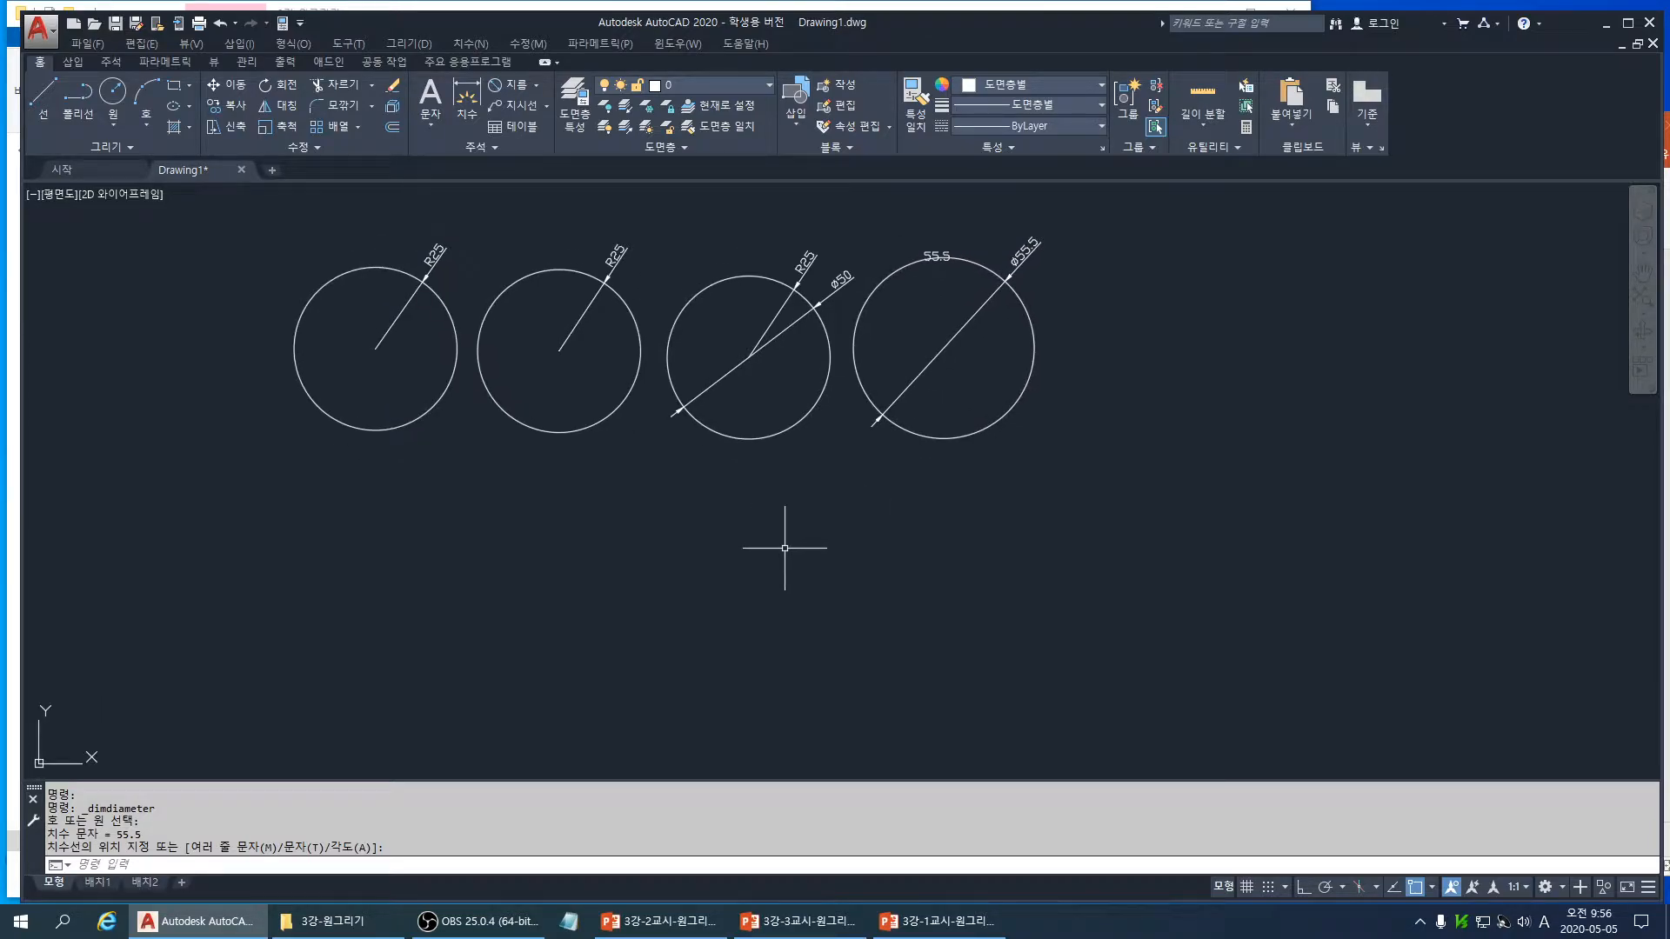
pyautogui.write('c')
pyautogui.press('Return')
pyautogui.click(782, 554)
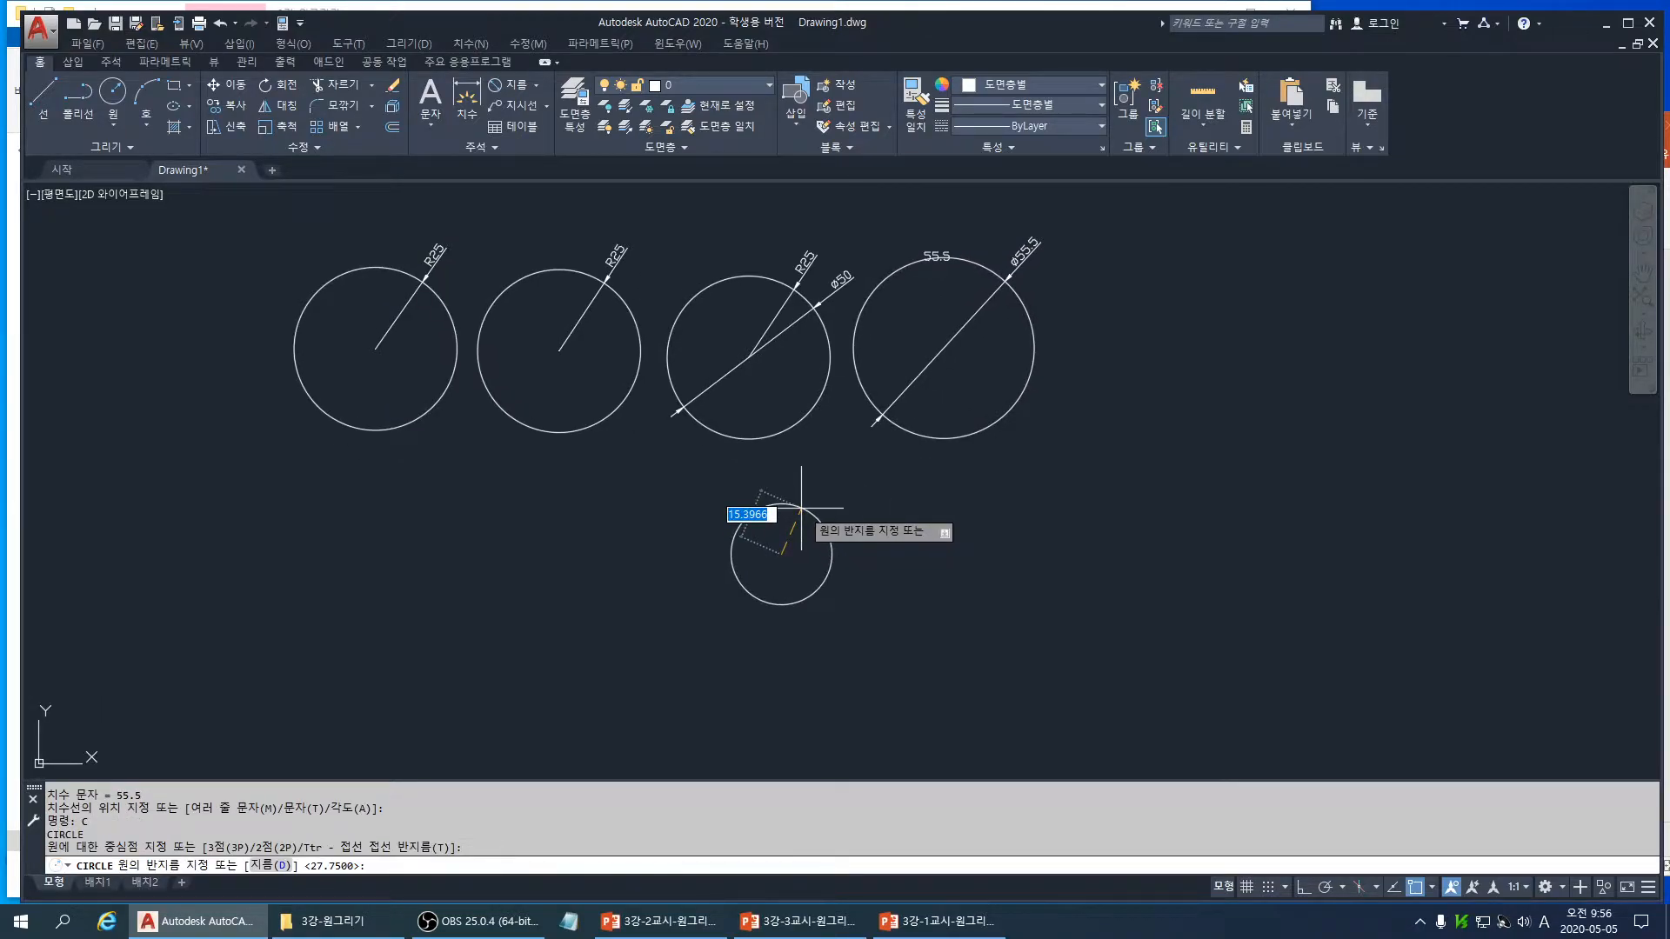
pyautogui.write('d')
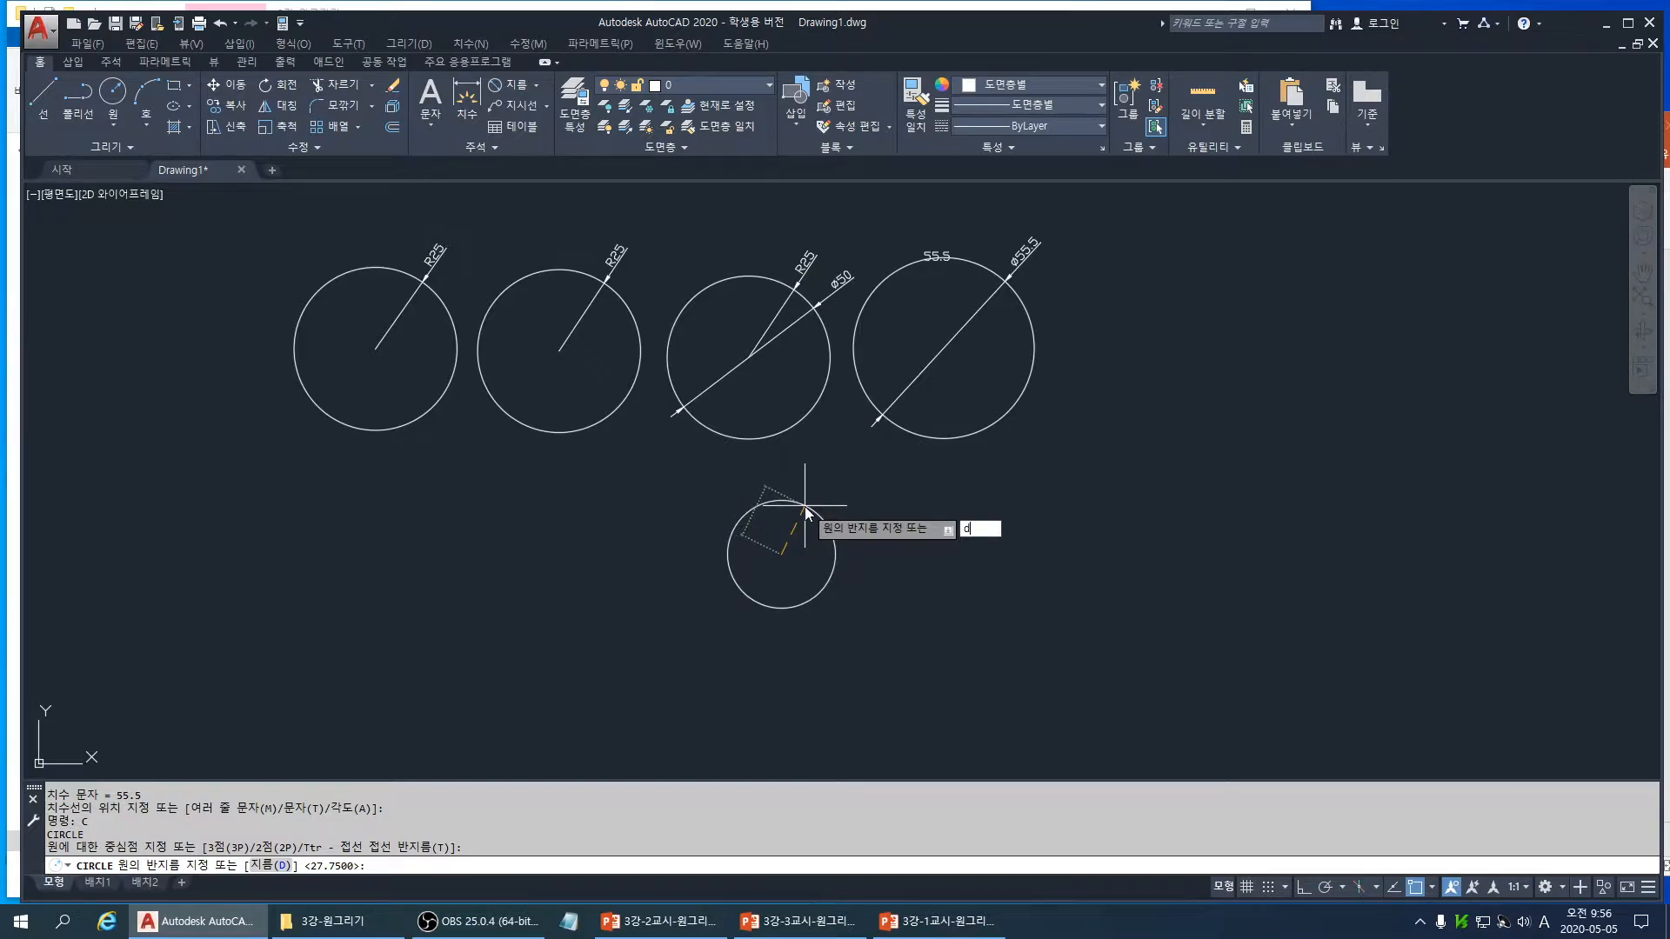
pyautogui.press('Return')
pyautogui.write('55.5')
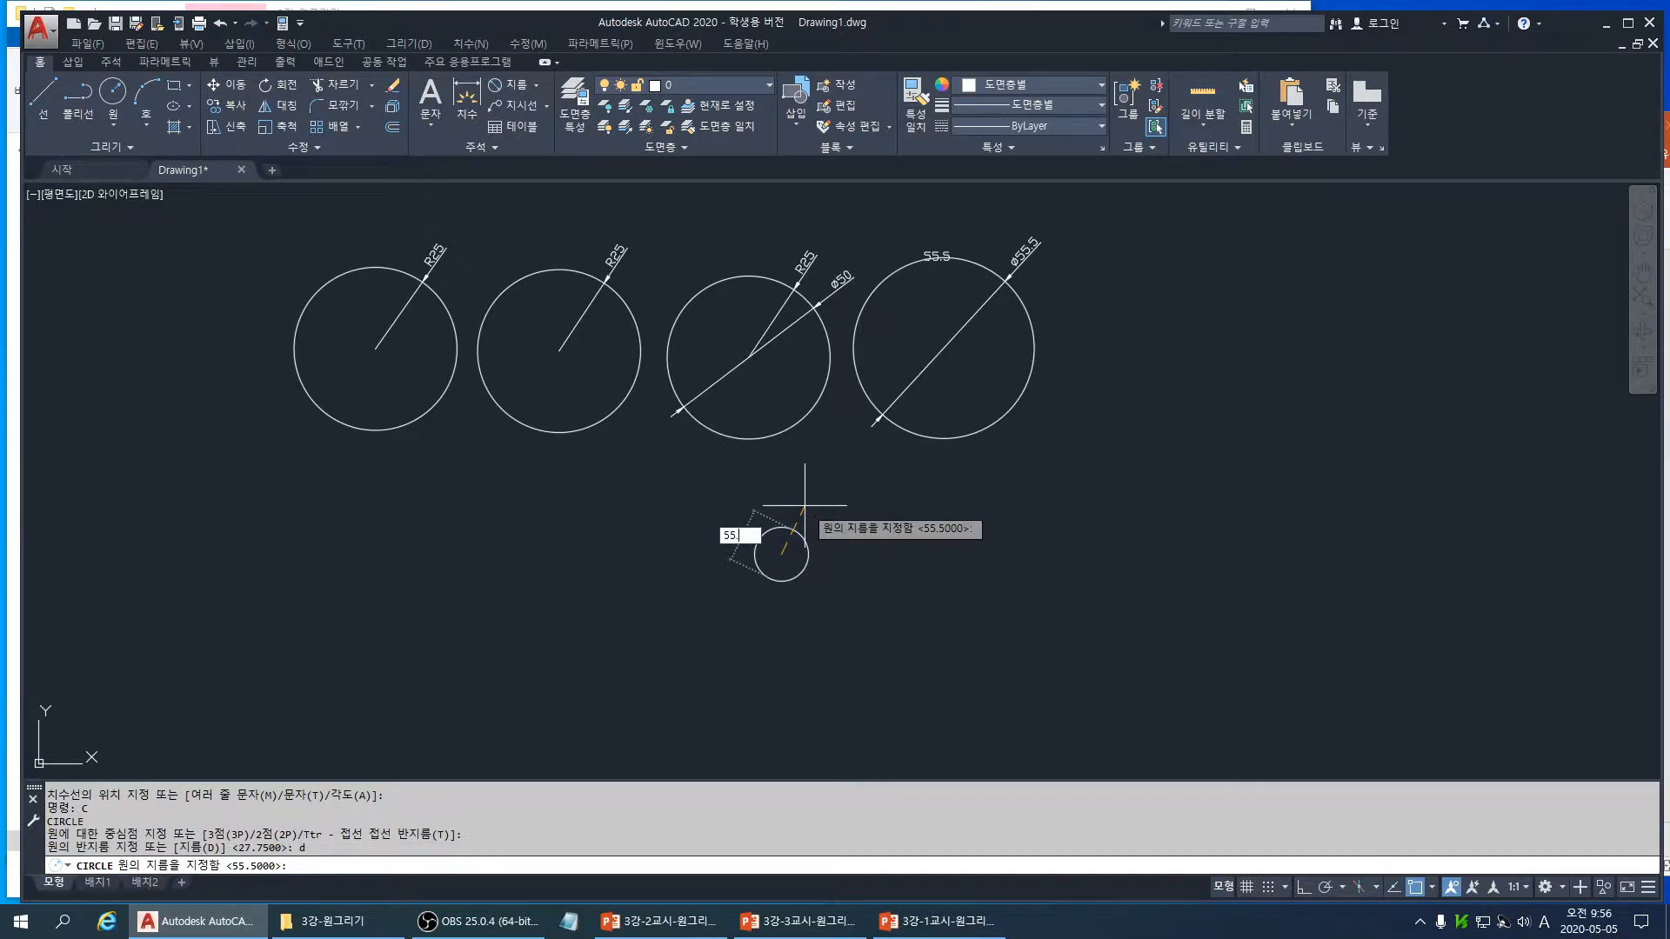
pyautogui.press('Return')
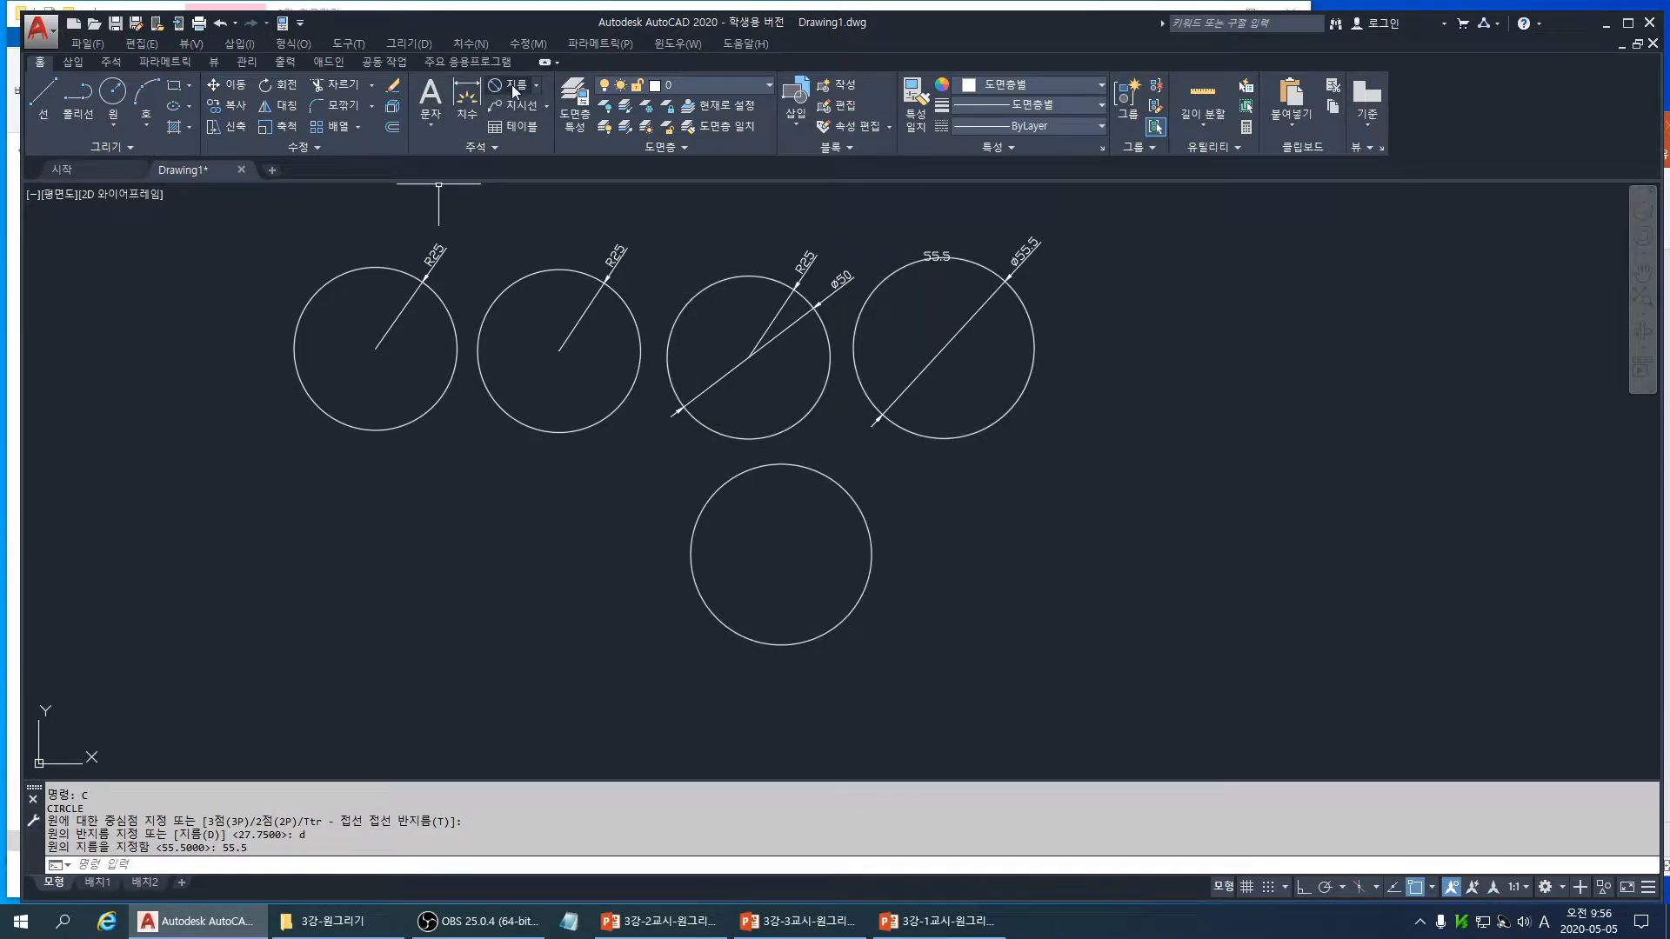
pyautogui.click(467, 109)
pyautogui.click(693, 532)
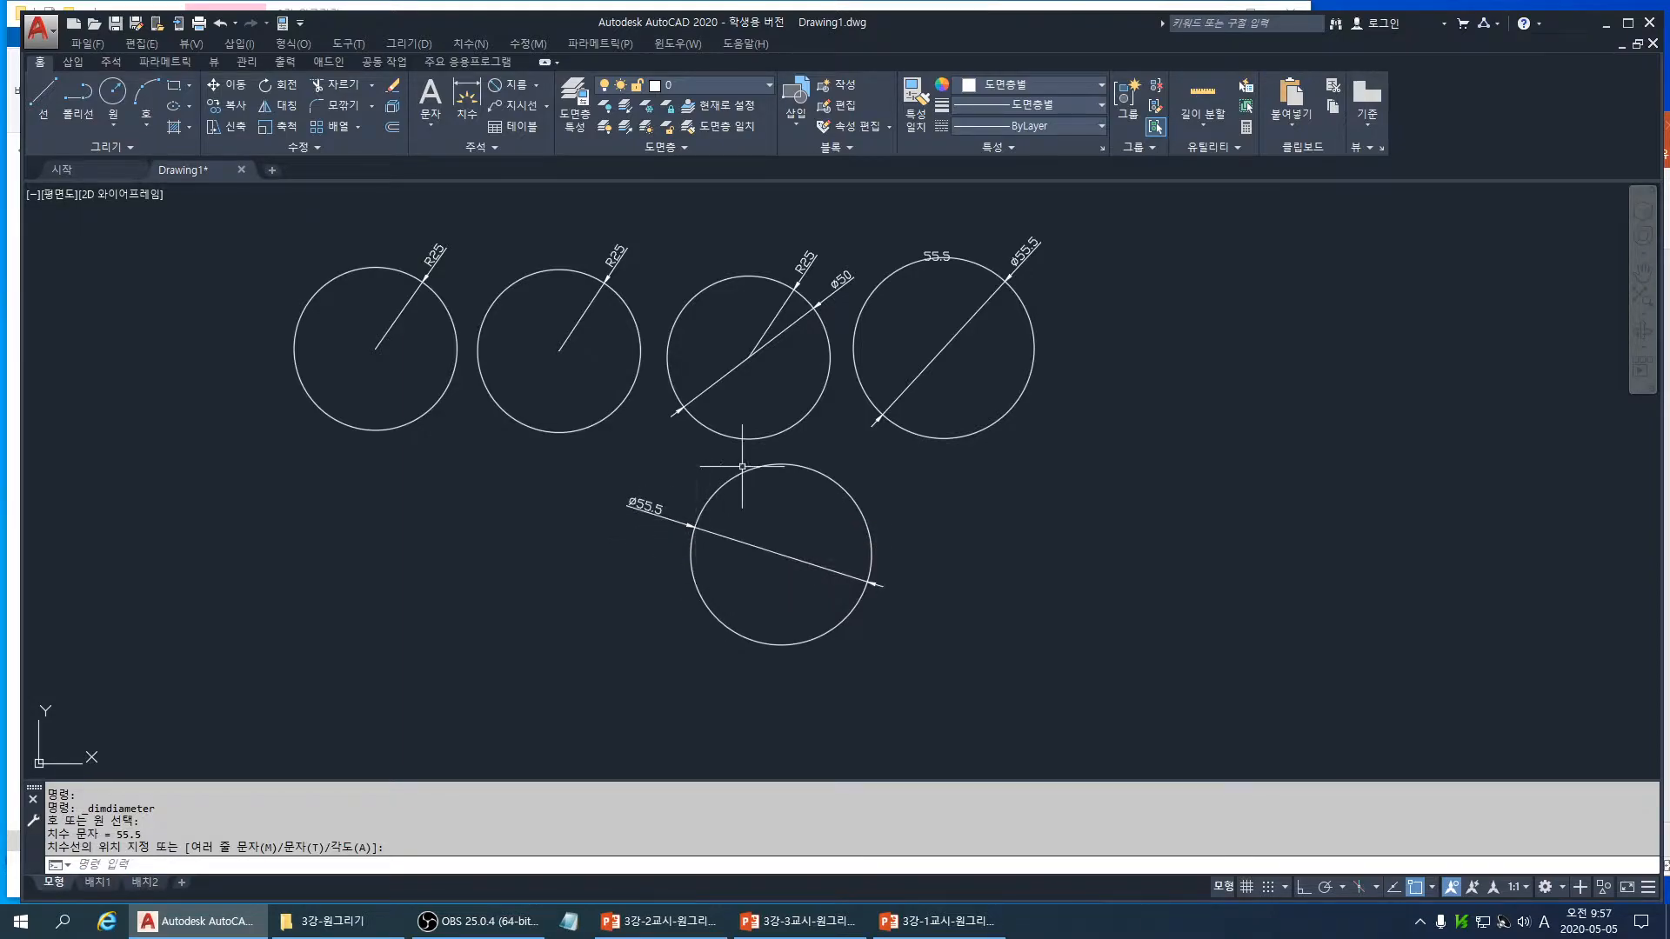
# - Draw a near-horizontal line 50 long in the empty space to the right of the circles
pyautogui.moveTo(962, 577); pyautogui.dragTo(731, 596, button='middle')
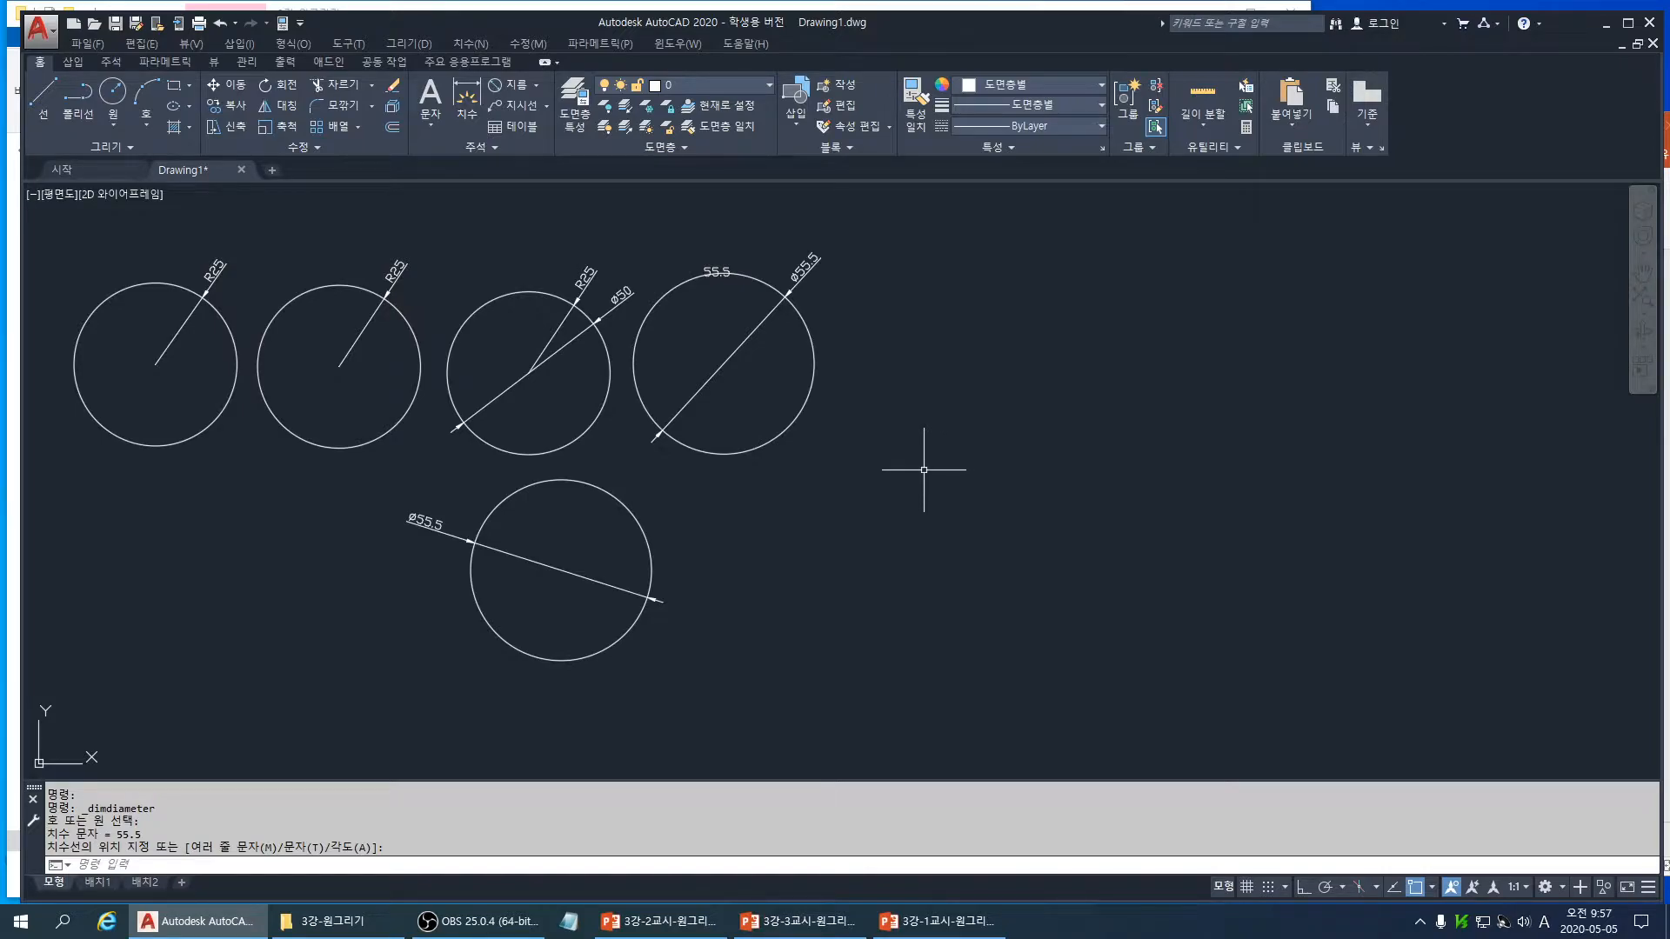
pyautogui.write('l')
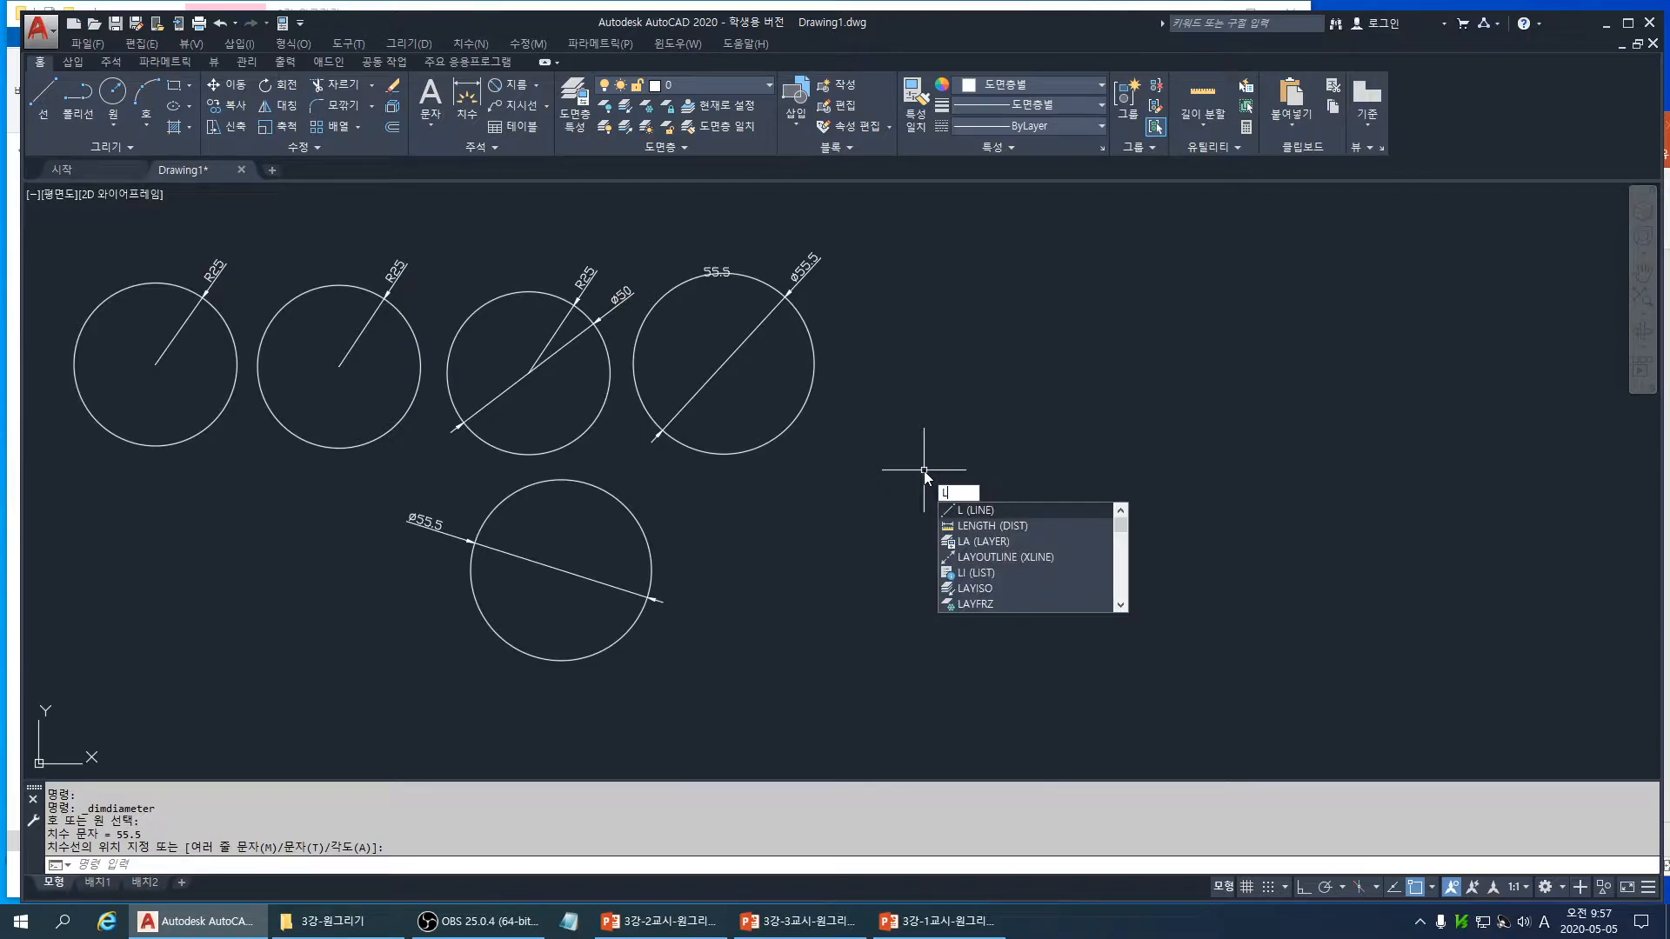
pyautogui.press('Return')
pyautogui.click(932, 460)
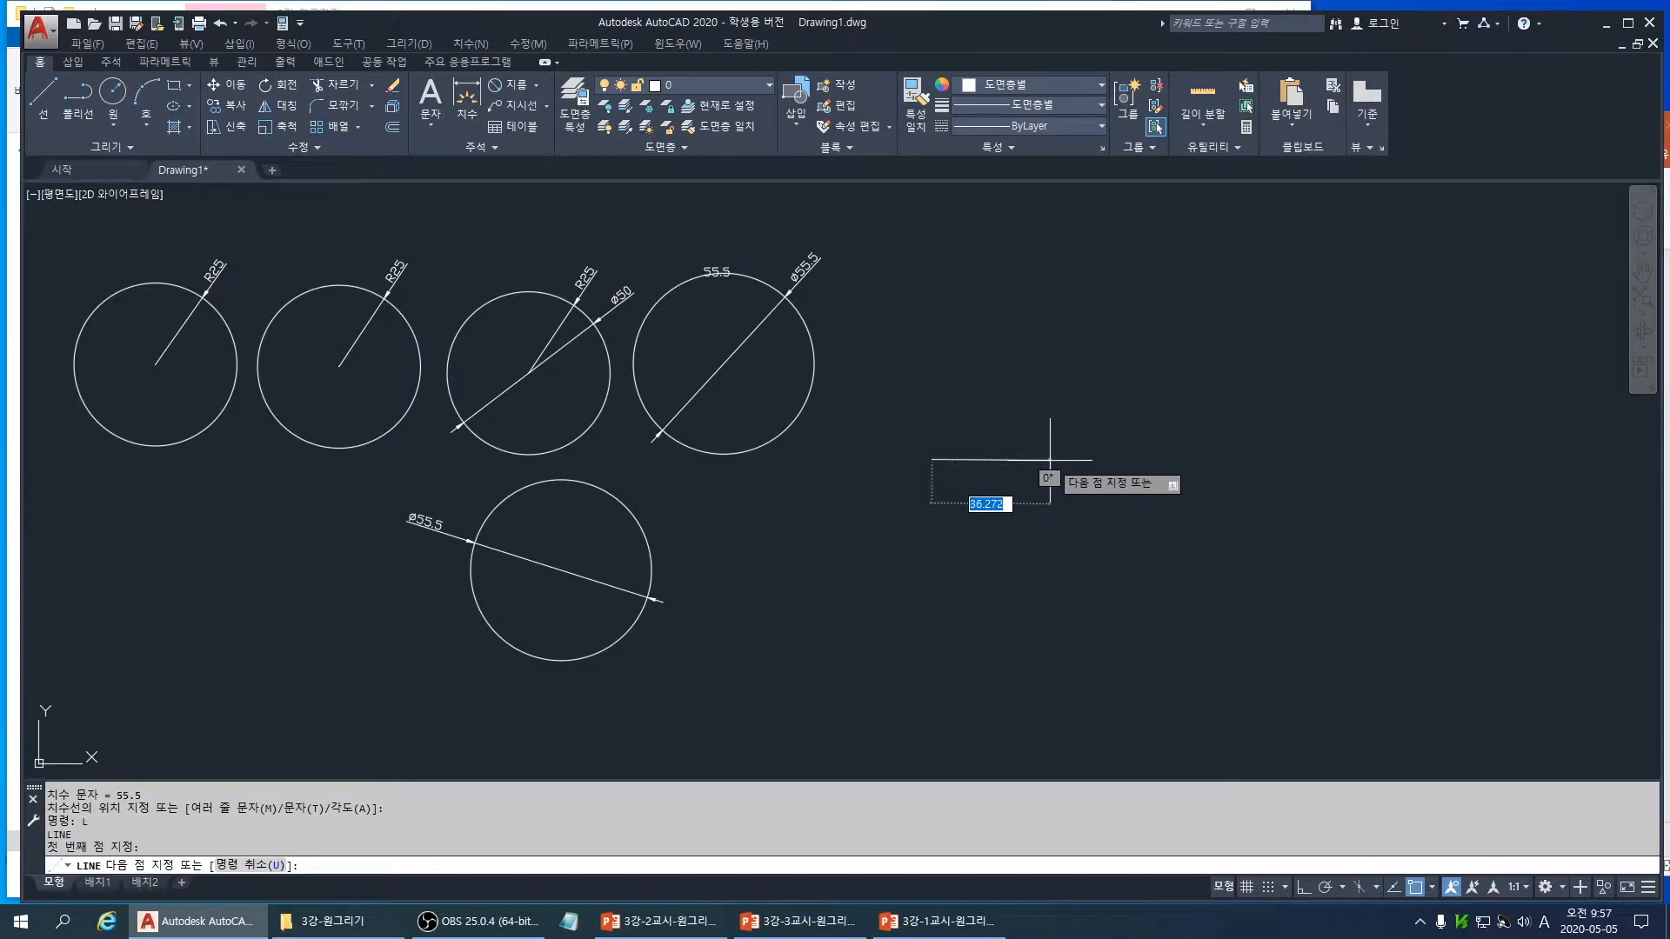
pyautogui.write('50')
pyautogui.press('Return')
pyautogui.press('Escape')
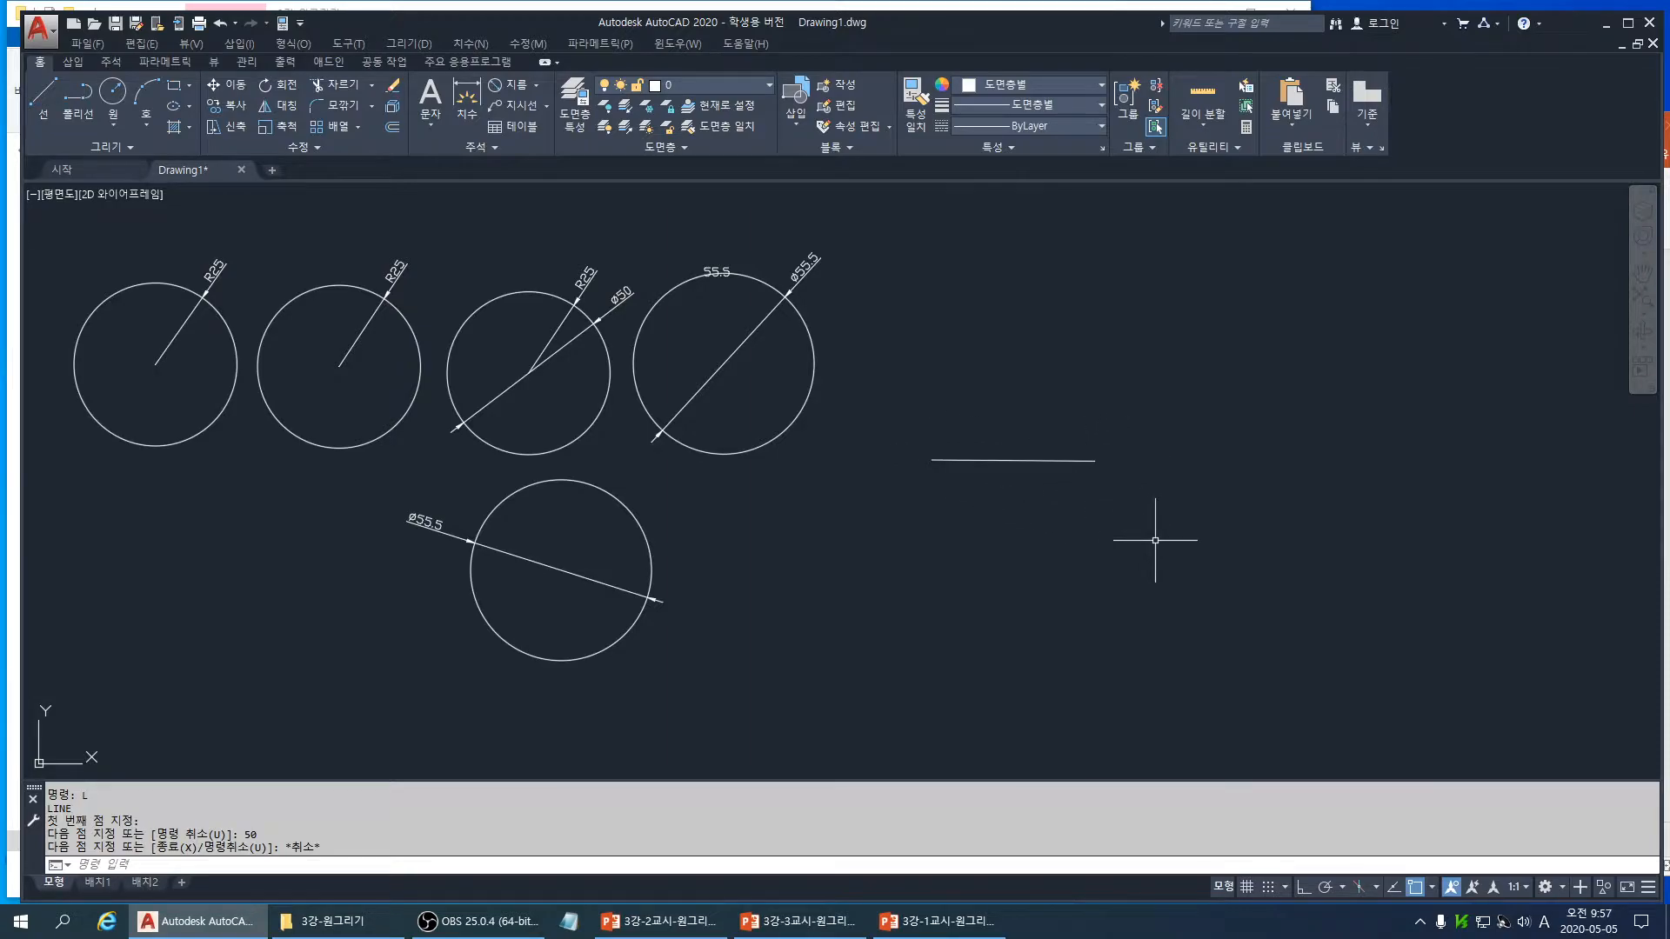
# - Draw a two-point (2P) circle using the line's left and right endpoints as its diameter
pyautogui.write('c')
pyautogui.press('Return')
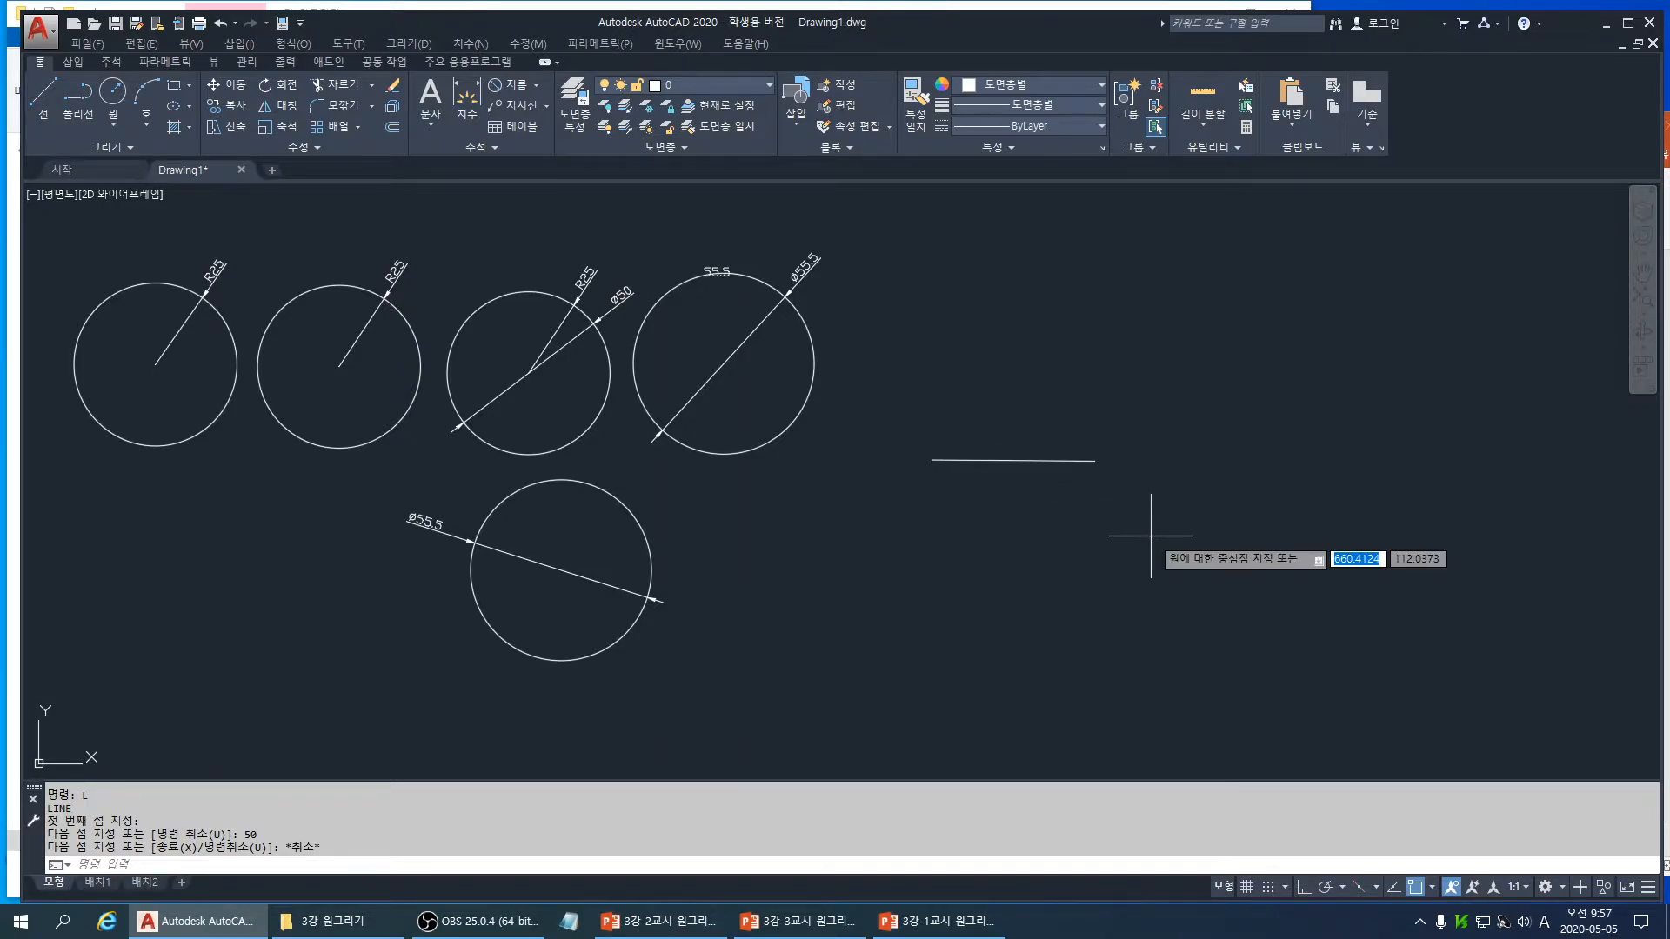
pyautogui.write('29')
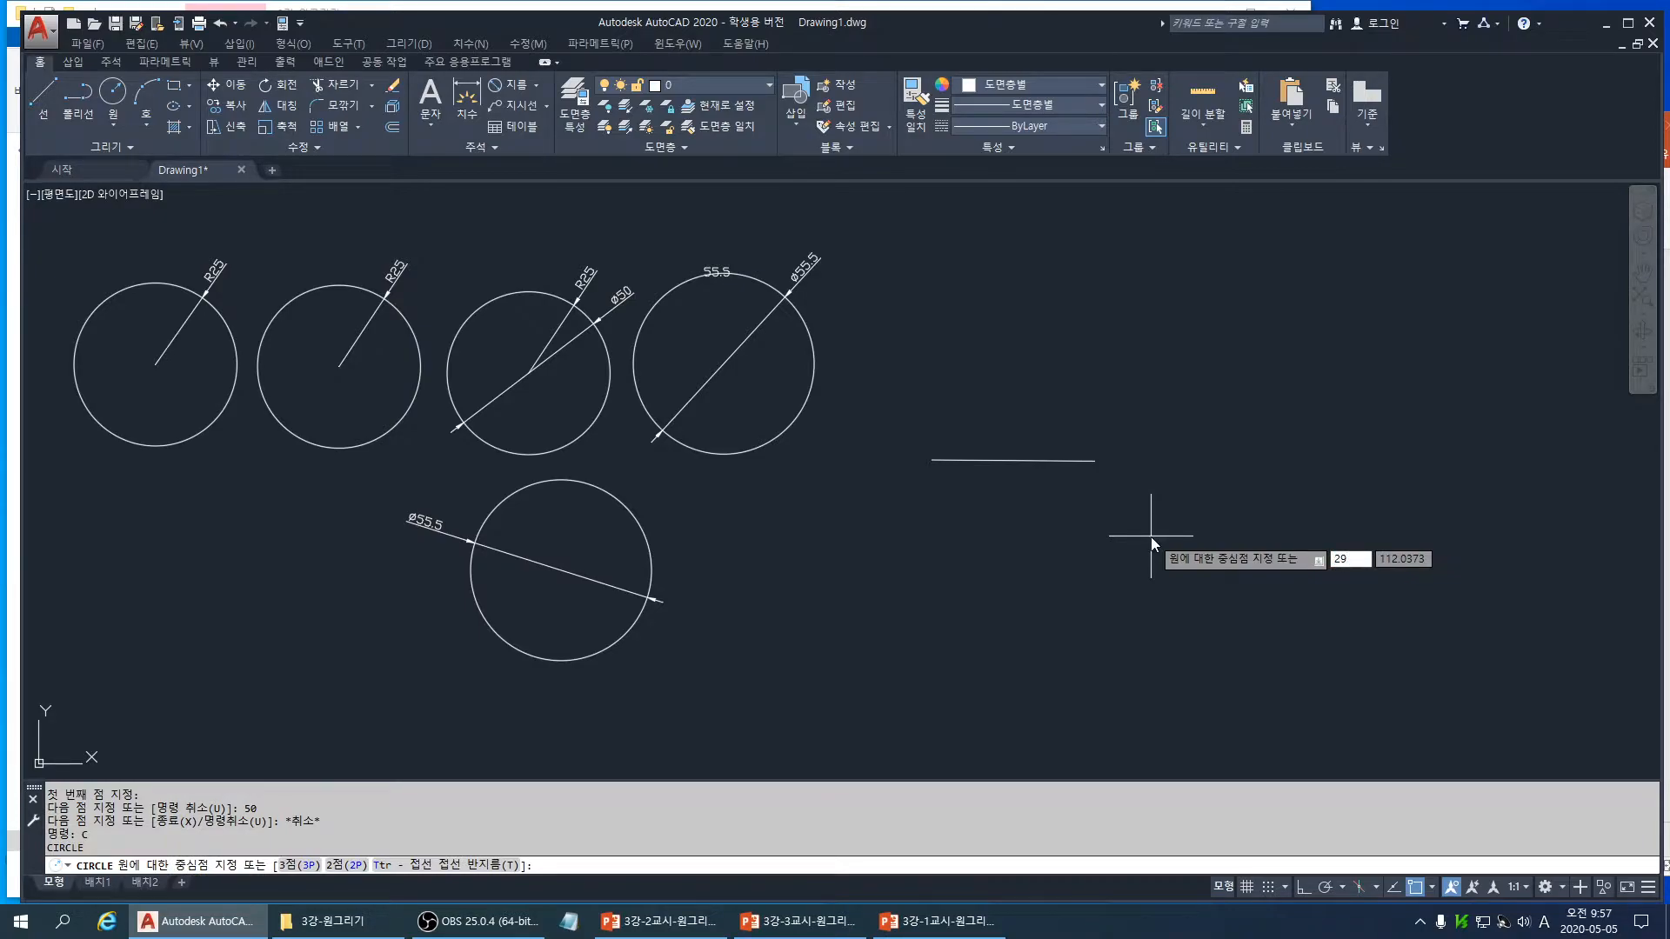
pyautogui.write('p')
pyautogui.press('Return')
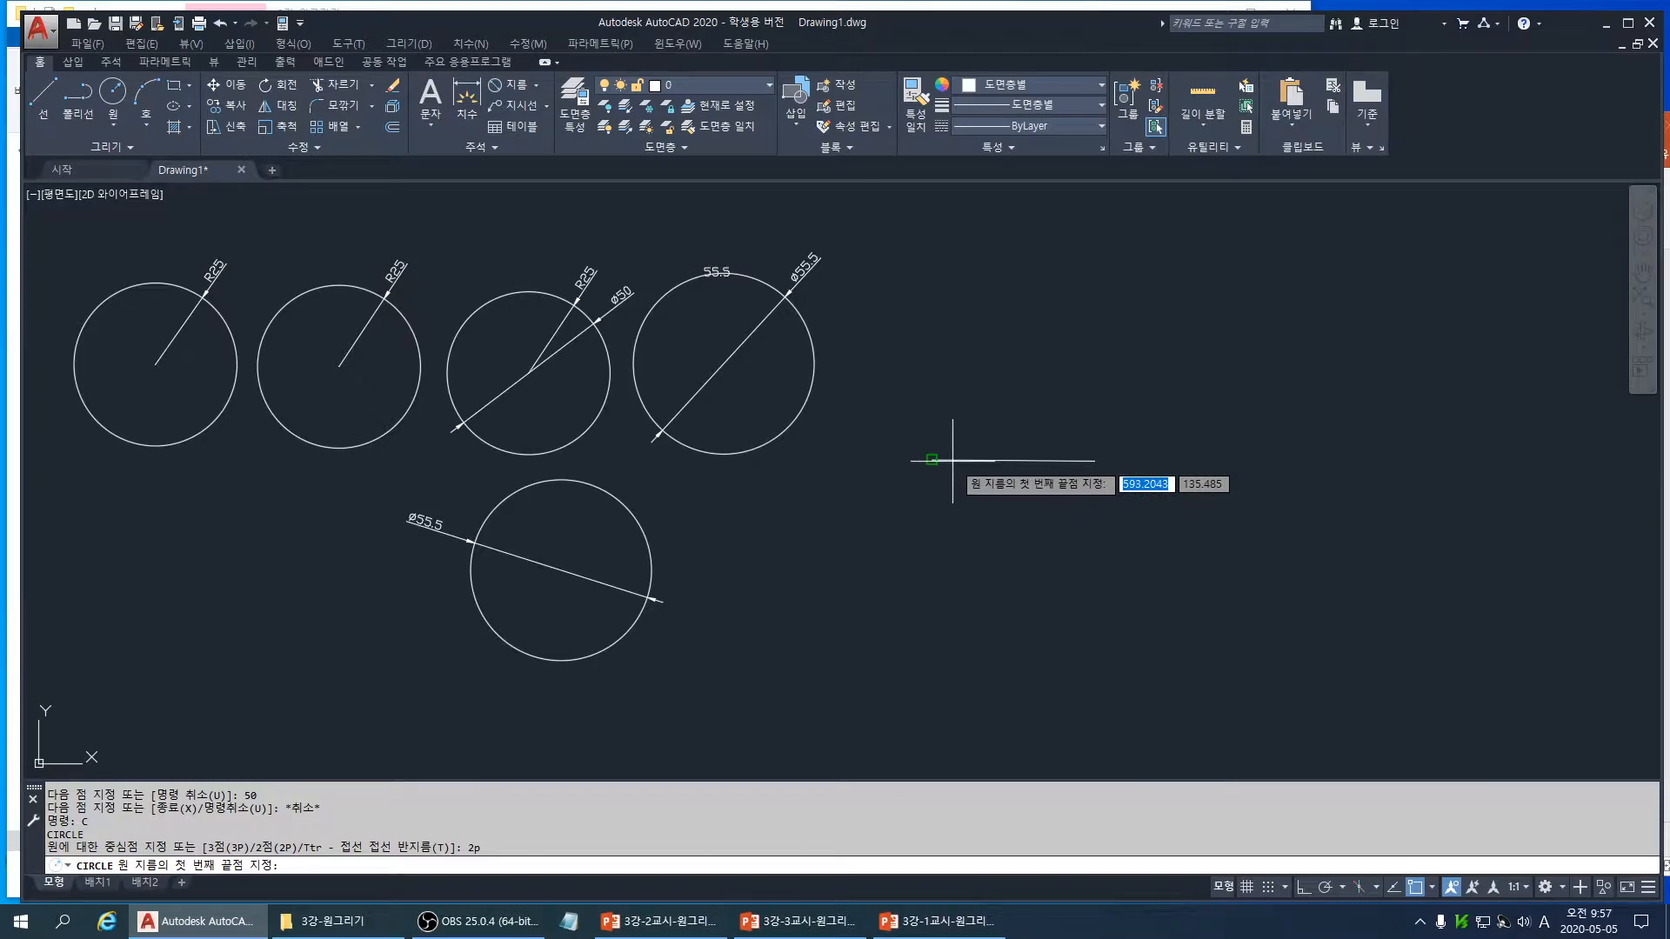
pyautogui.click(952, 460)
pyautogui.click(1094, 461)
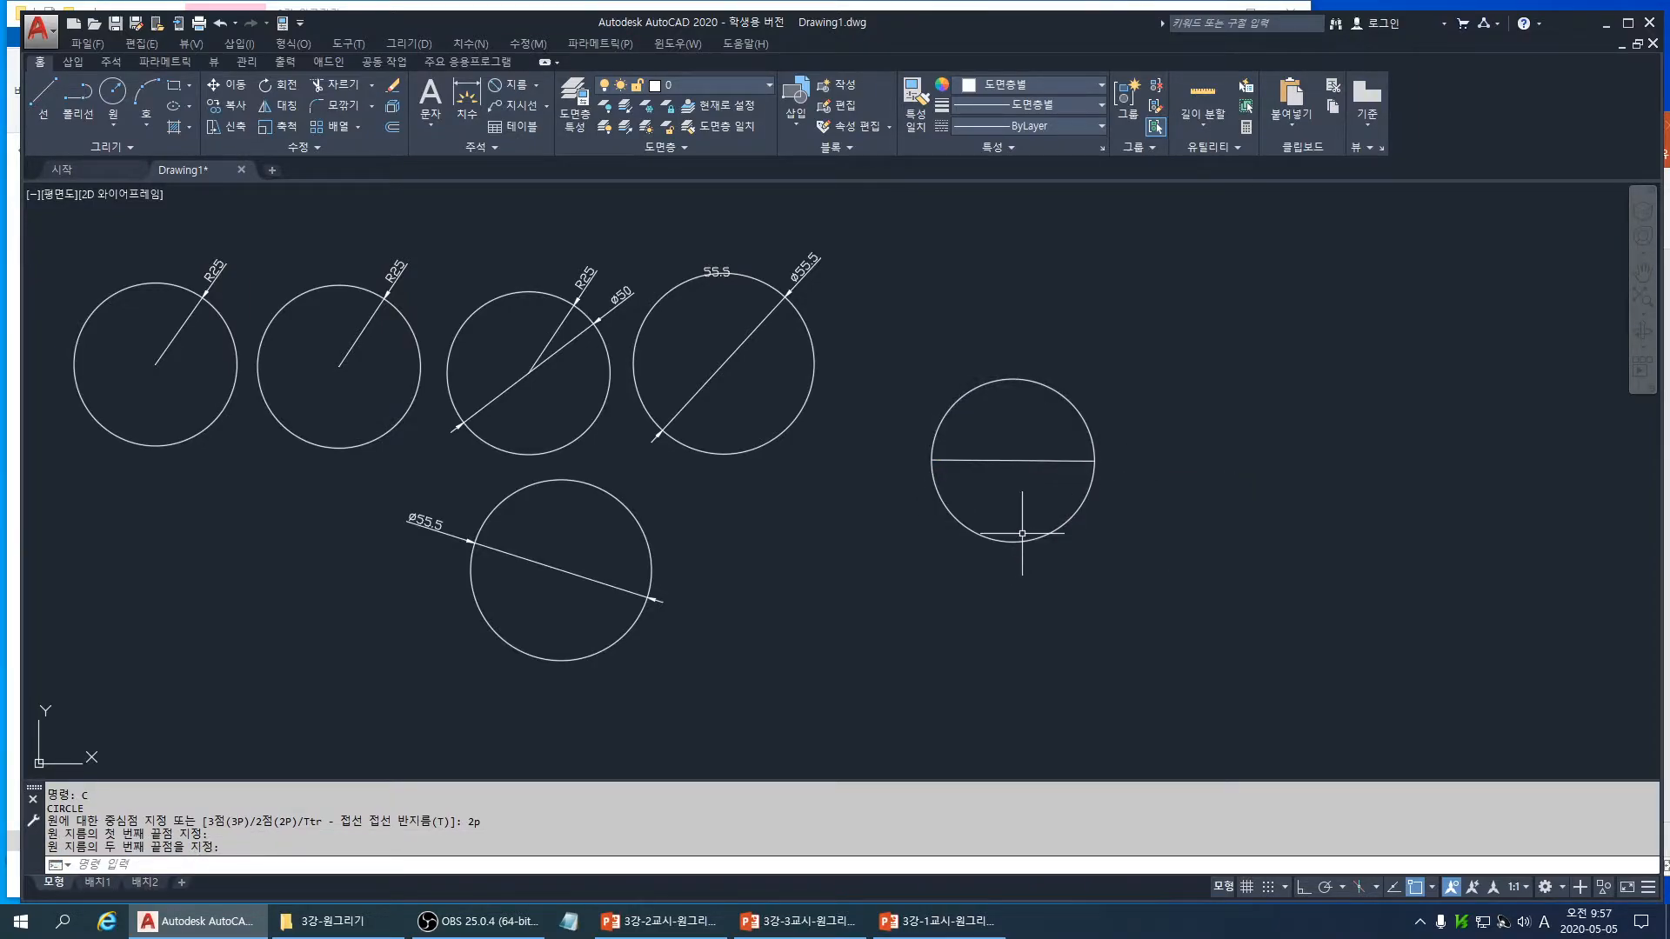
# - Draw a roughly square rectangle below the circle that is built on the line
pyautogui.moveTo(1025, 509); pyautogui.dragTo(1039, 474, button='middle')
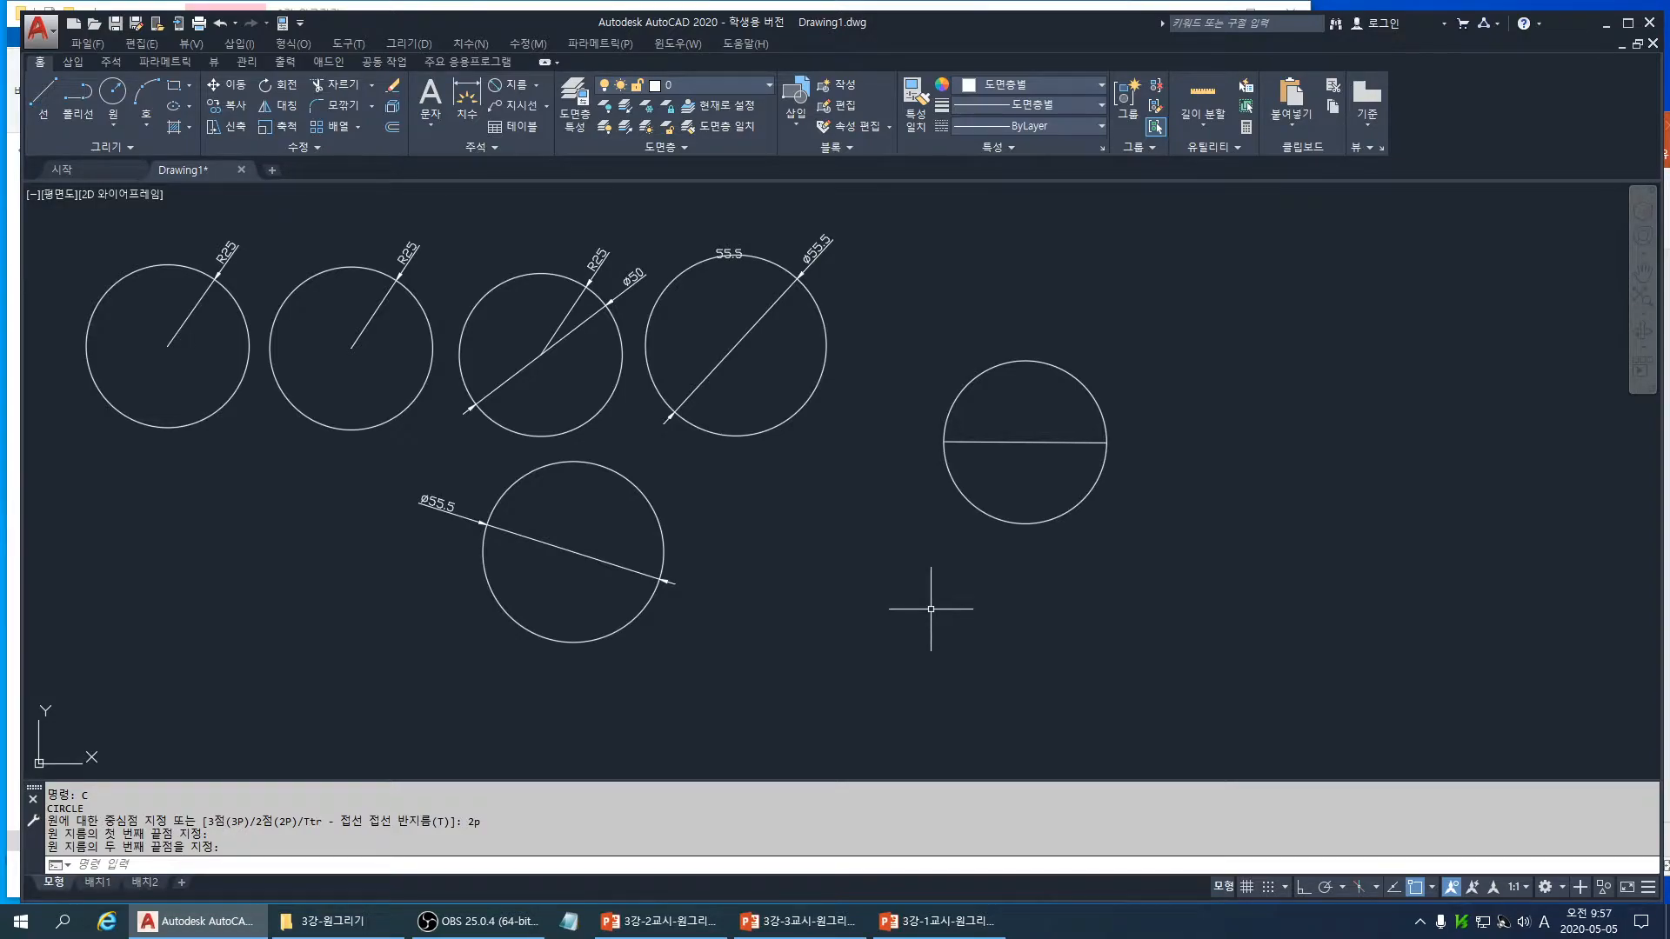
pyautogui.write('rec')
pyautogui.press('Return')
pyautogui.click(948, 586)
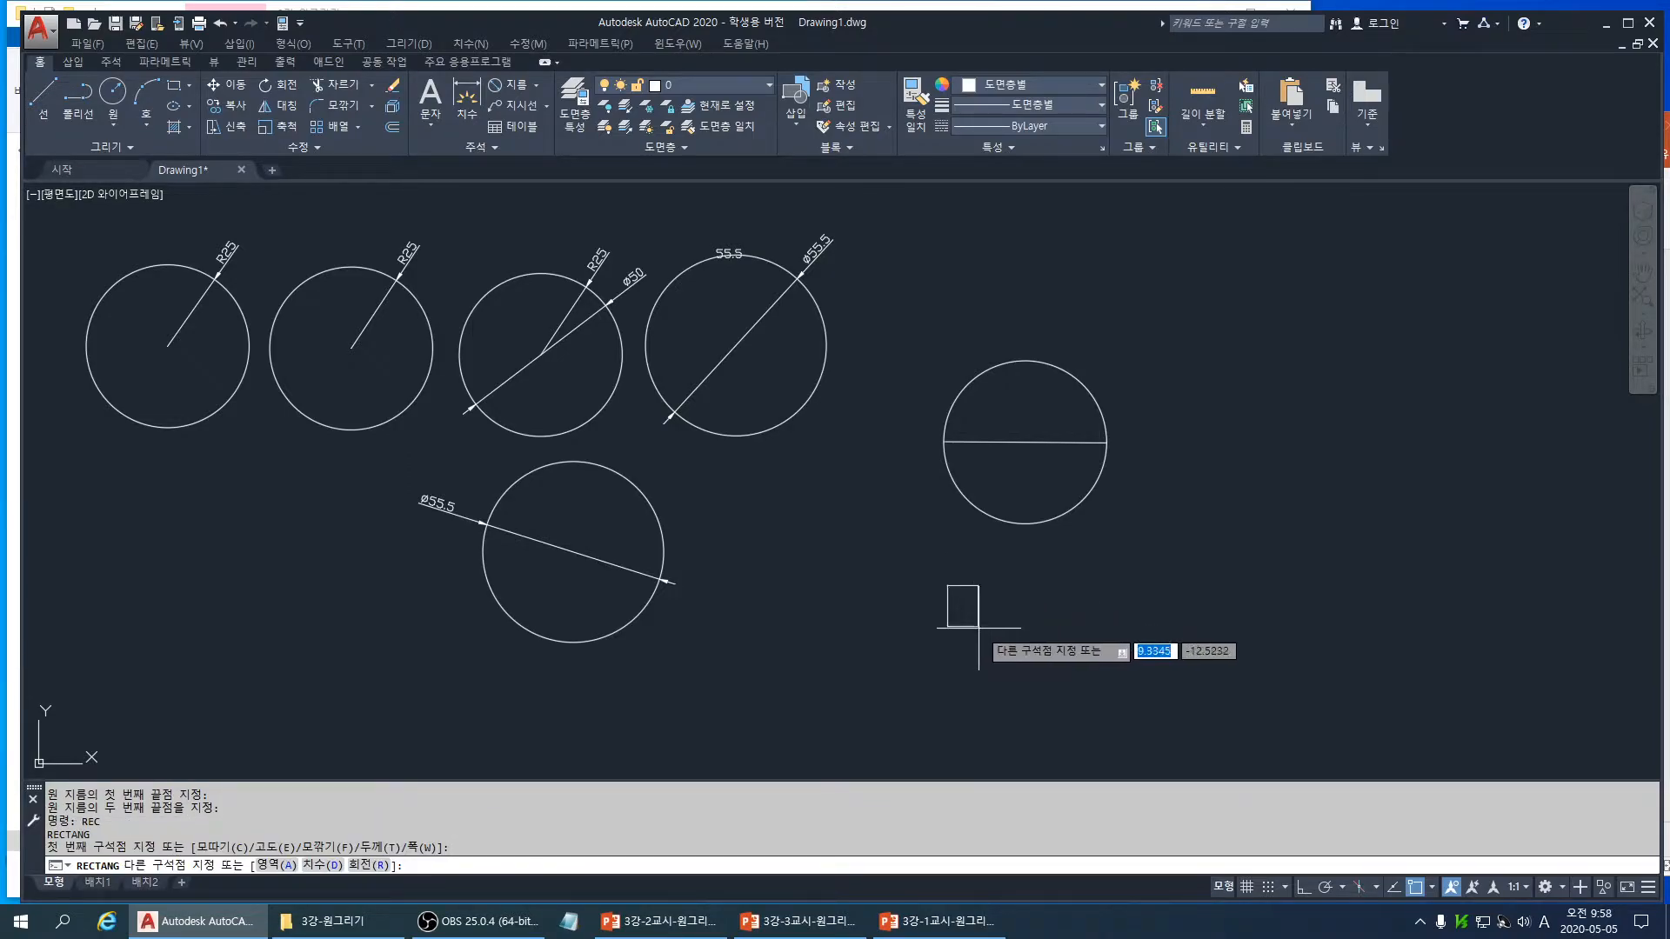
pyautogui.click(1068, 700)
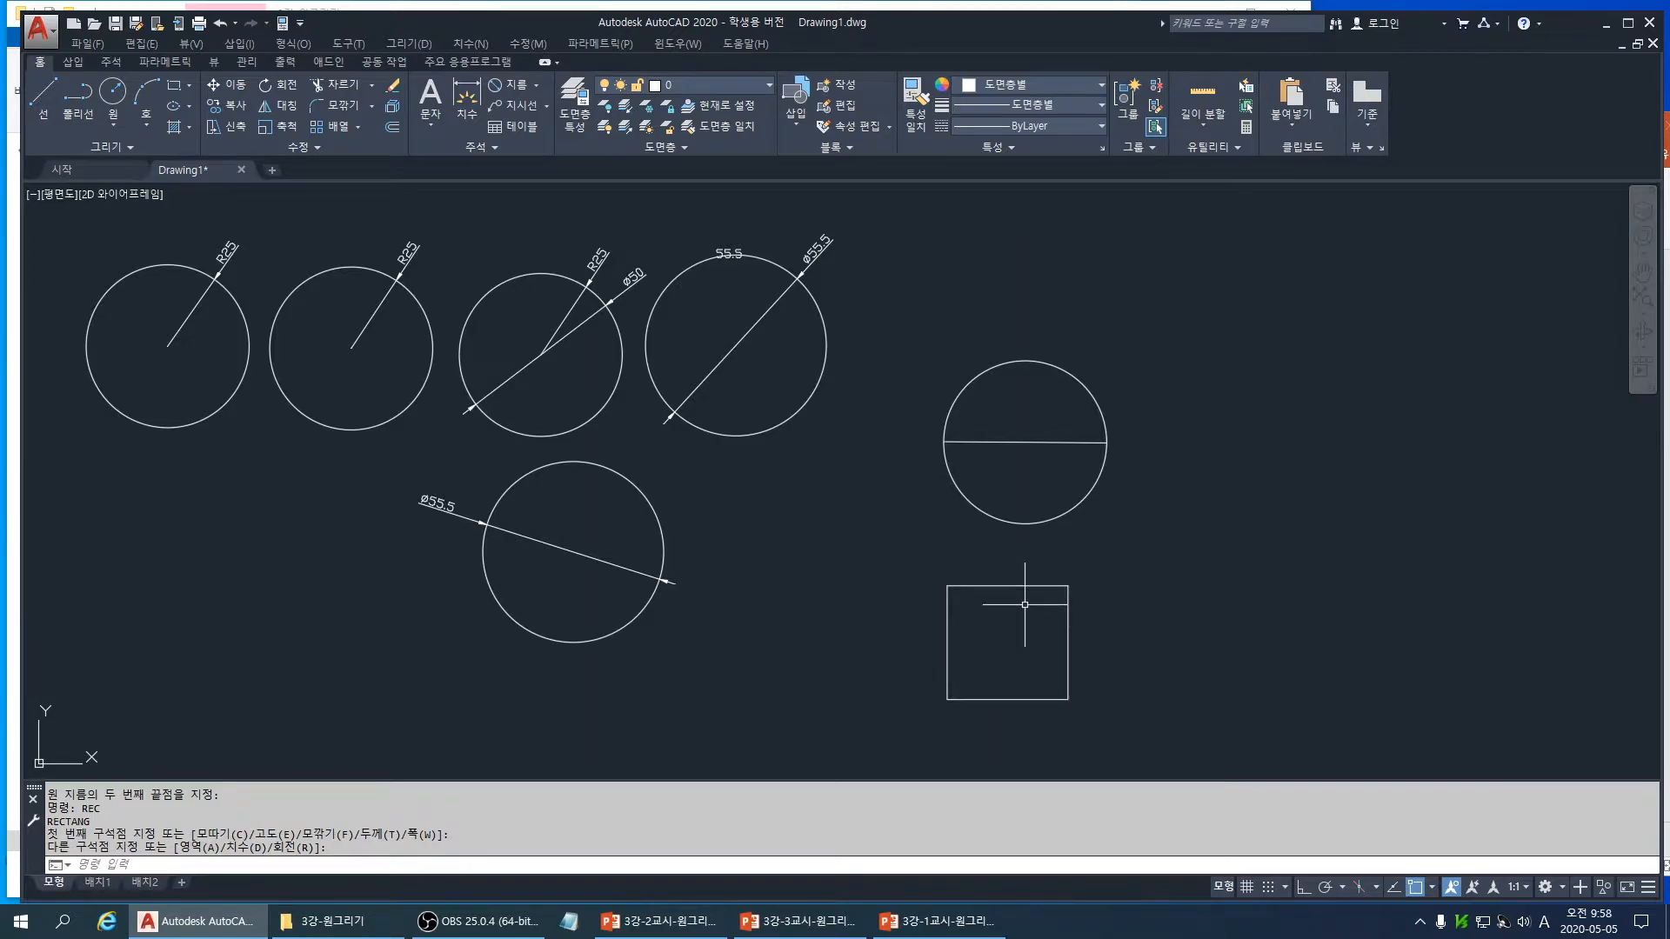
# - Draw a two-point (2P) circle whose diameter spans the rectangle's top edge from corner to corner
pyautogui.write('c')
pyautogui.press('Return')
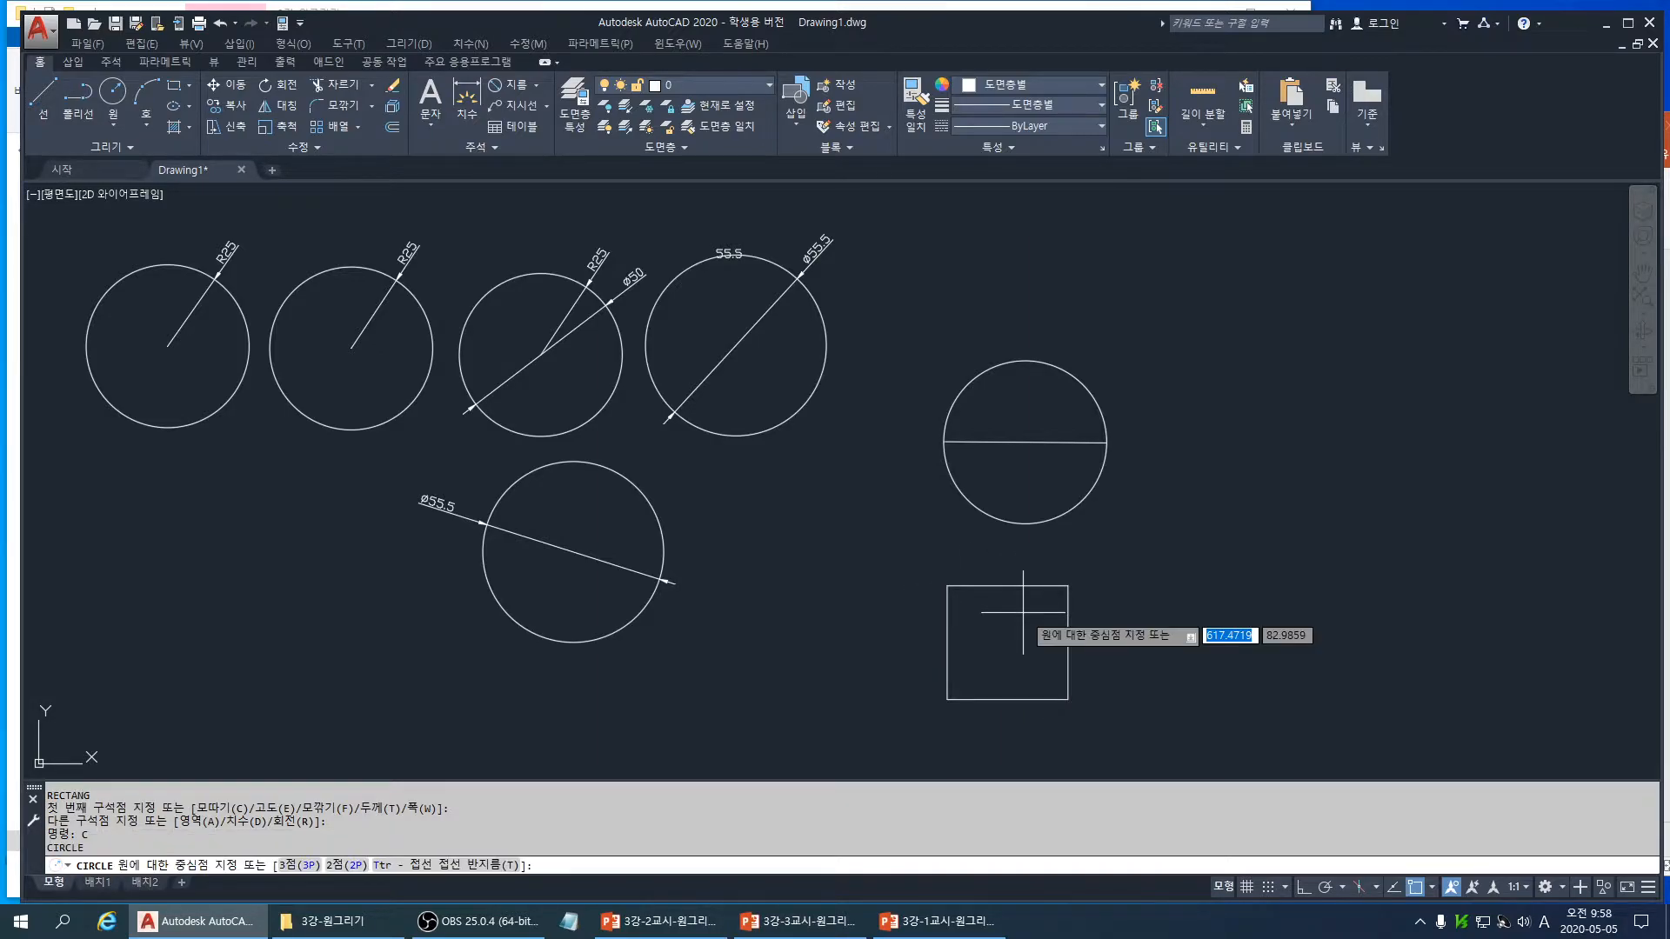
pyautogui.write('2p')
pyautogui.press('Return')
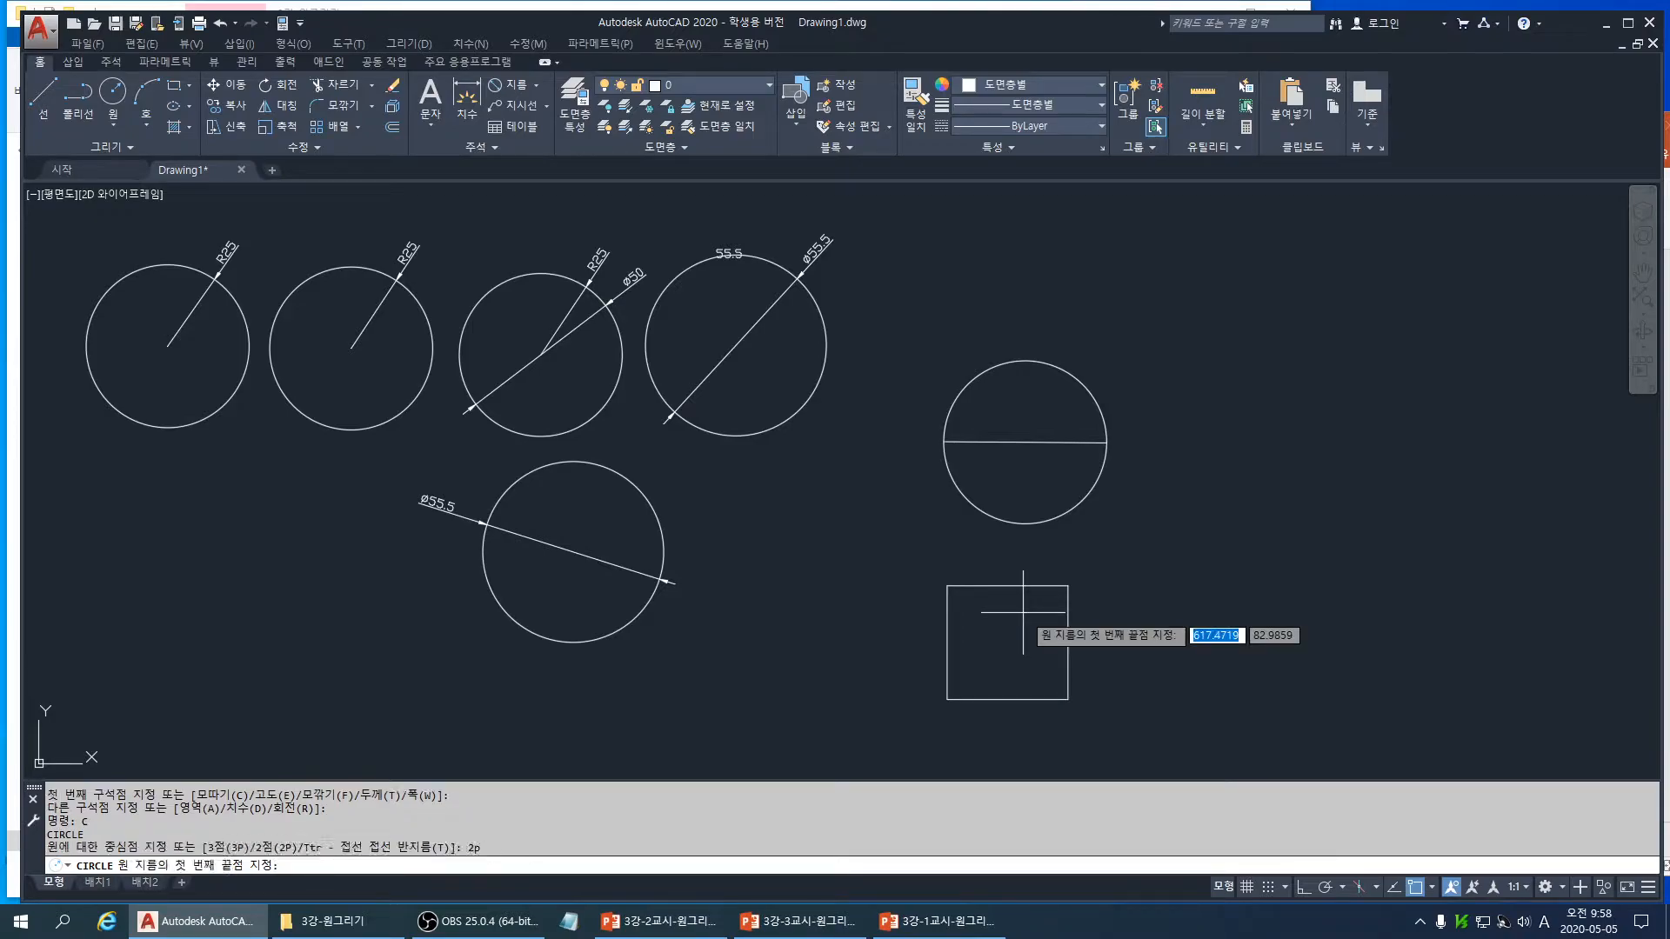
pyautogui.click(948, 585)
pyautogui.click(1060, 585)
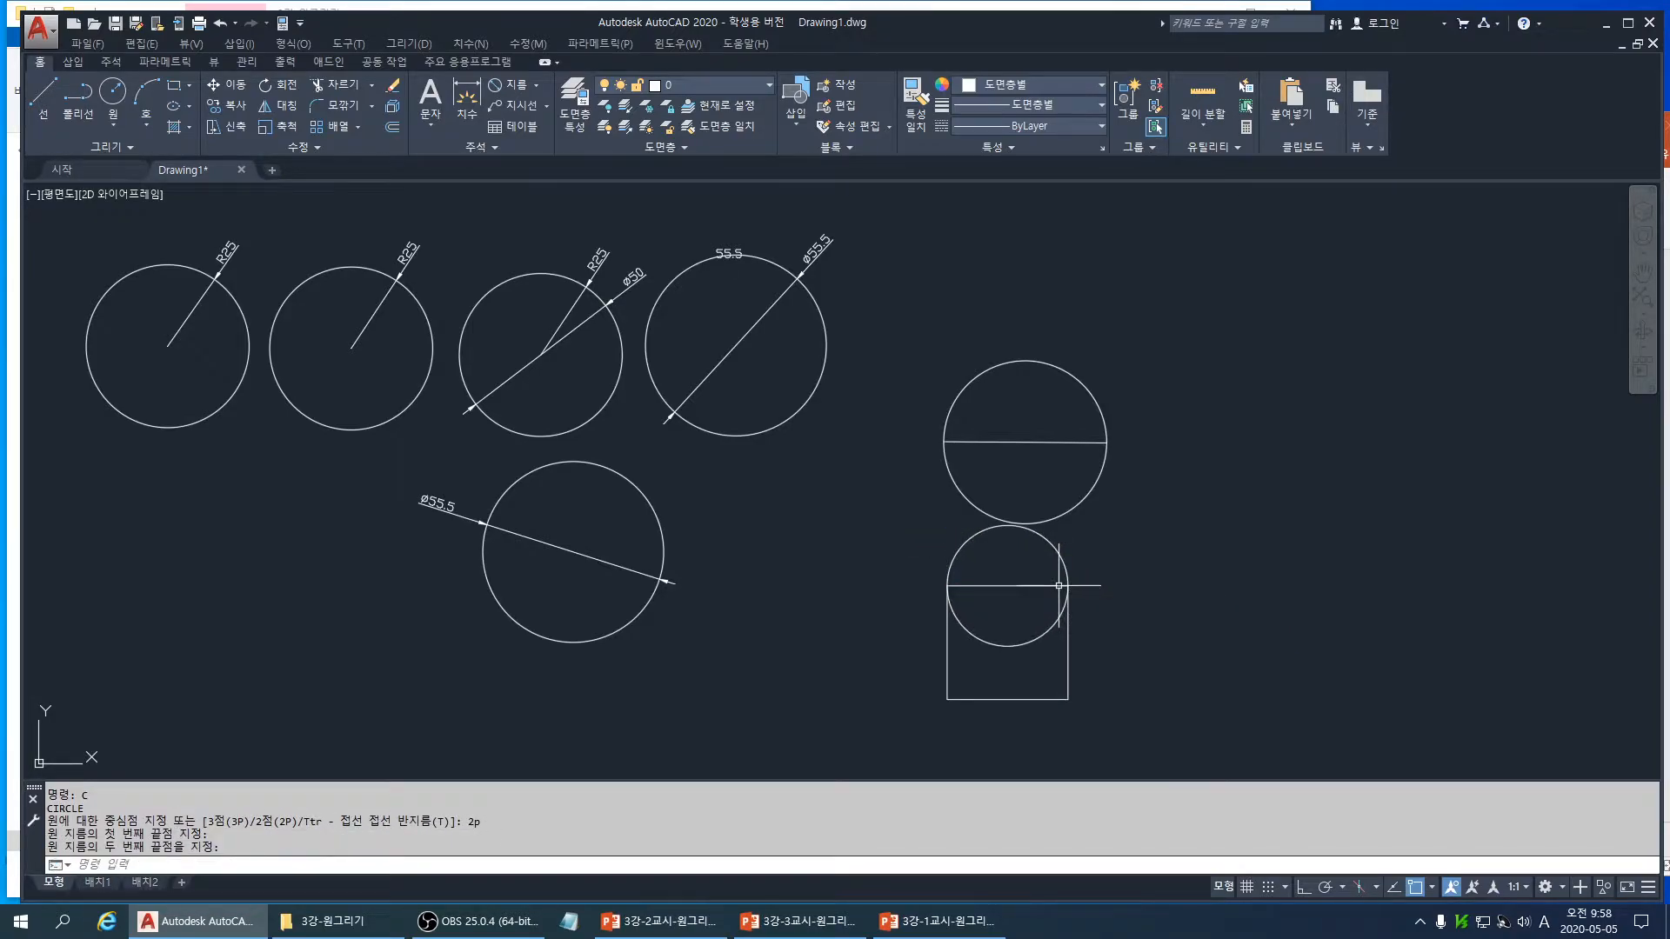
# - Draw a two-point (2P) circle through the rectangle's upper-left and lower-right corners
pyautogui.moveTo(1099, 664)
pyautogui.mouseDown(button='middle')
pyautogui.moveTo(1148, 566)
pyautogui.moveTo(1175, 552)
pyautogui.mouseUp(button='middle')
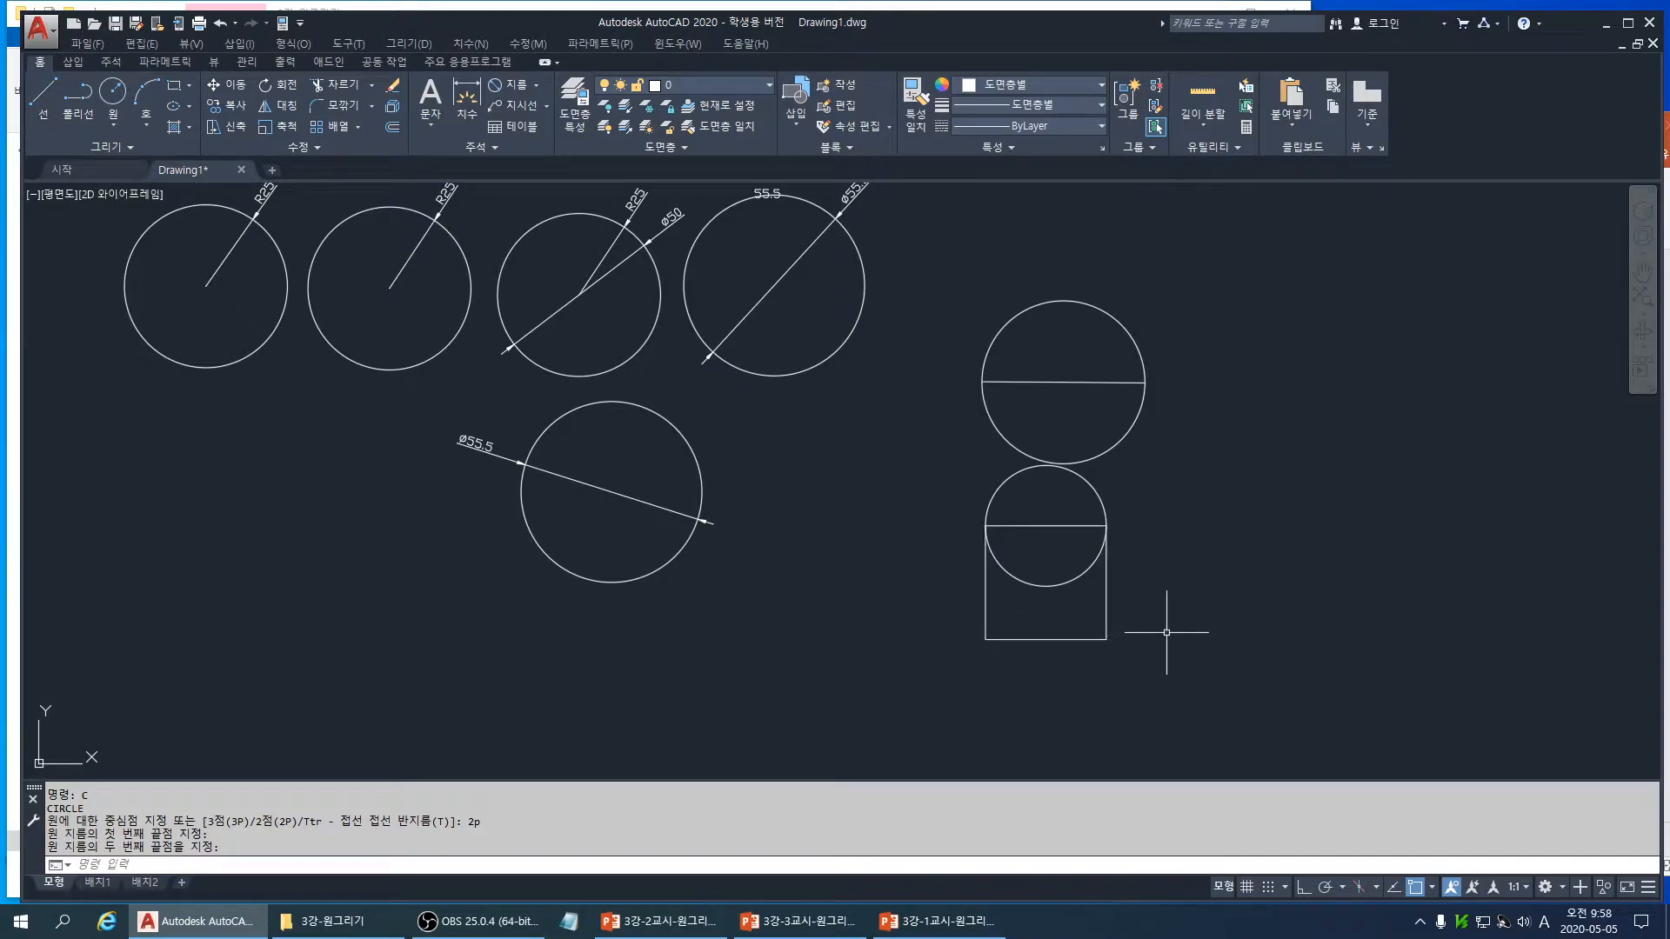
pyautogui.write('c')
pyautogui.press('Return')
pyautogui.write('2p')
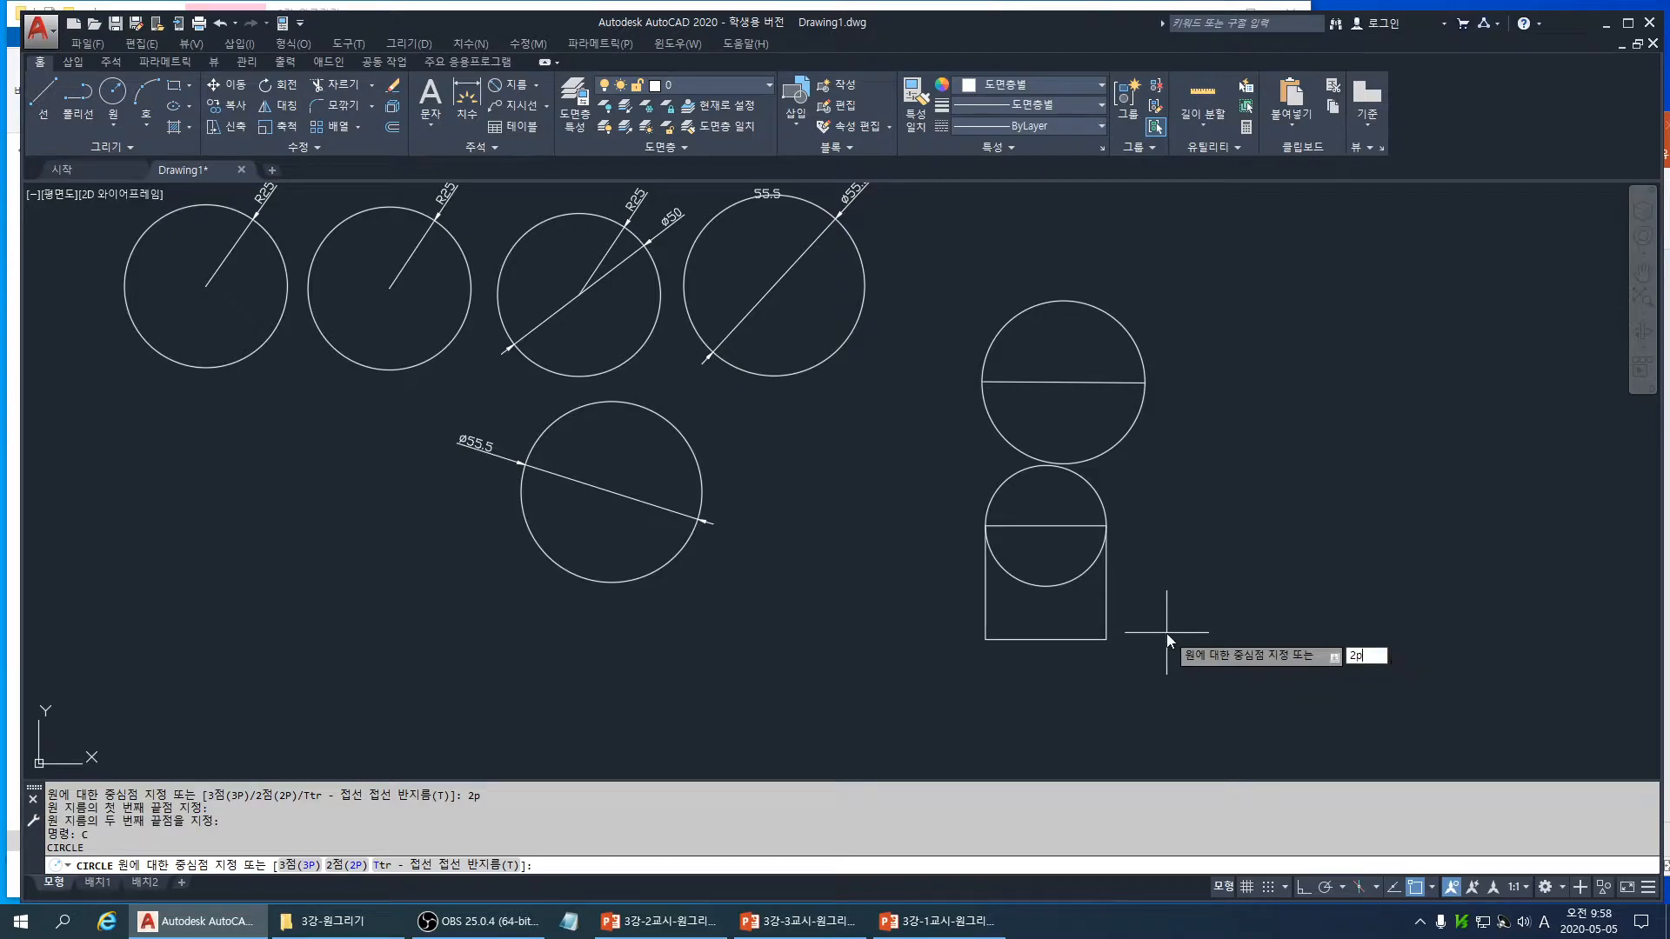
pyautogui.press('Return')
pyautogui.click(985, 525)
pyautogui.click(1106, 641)
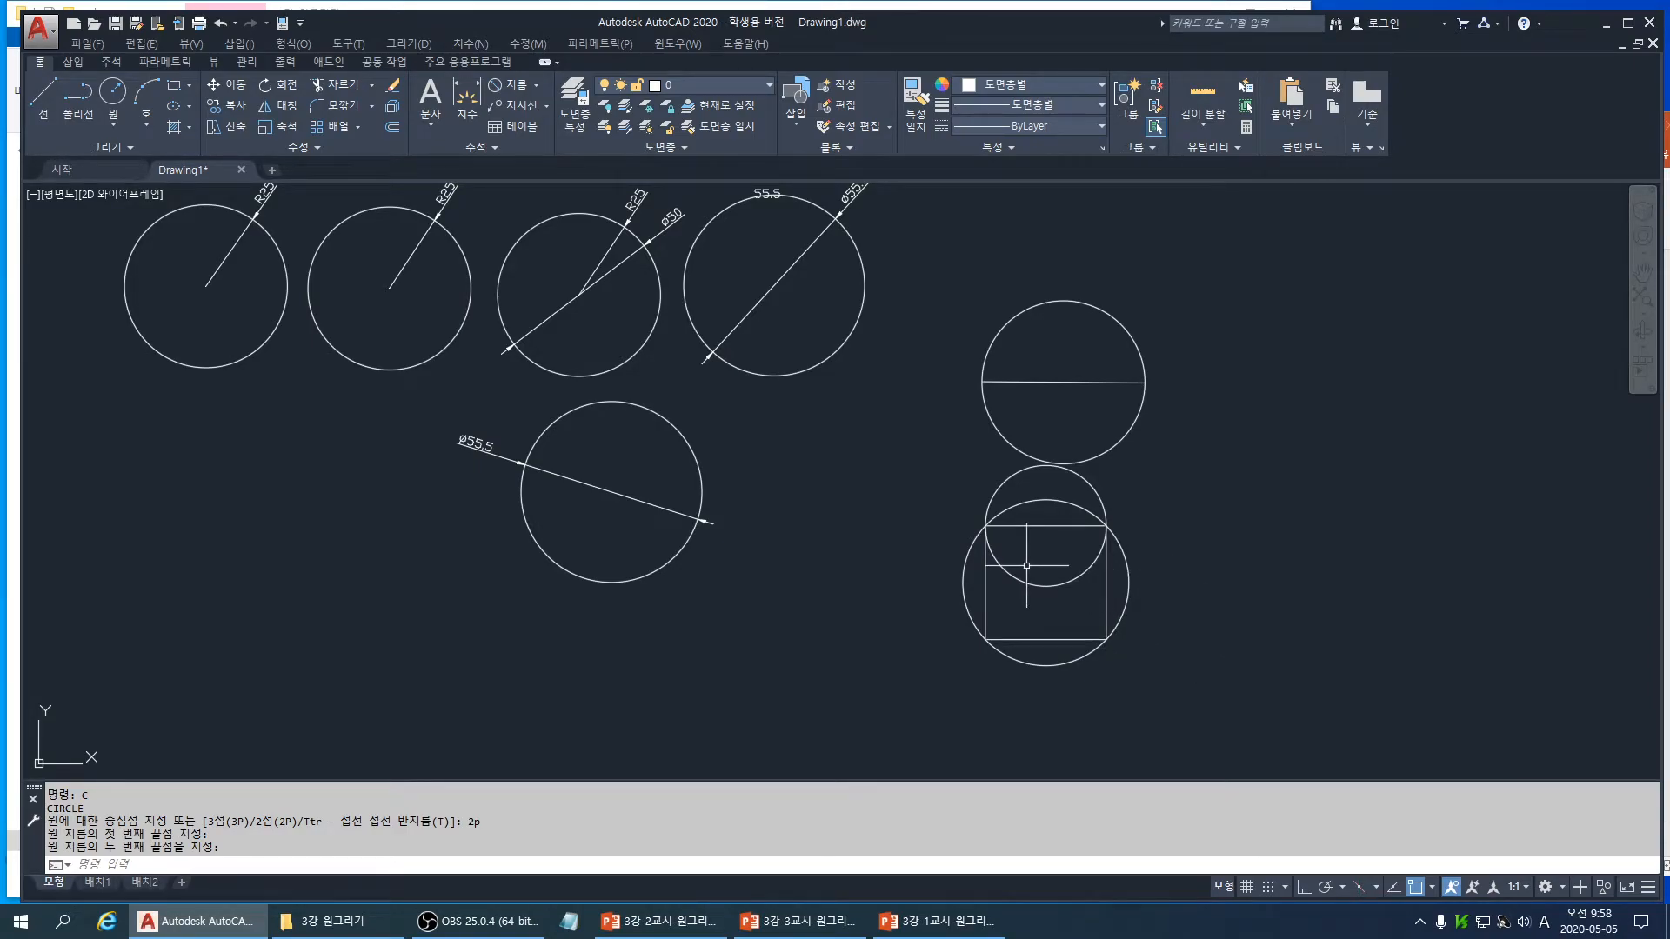
# - Draw a circle with radius 25 centred in the empty space below the first circle
pyautogui.scroll(-2, 875, 568)
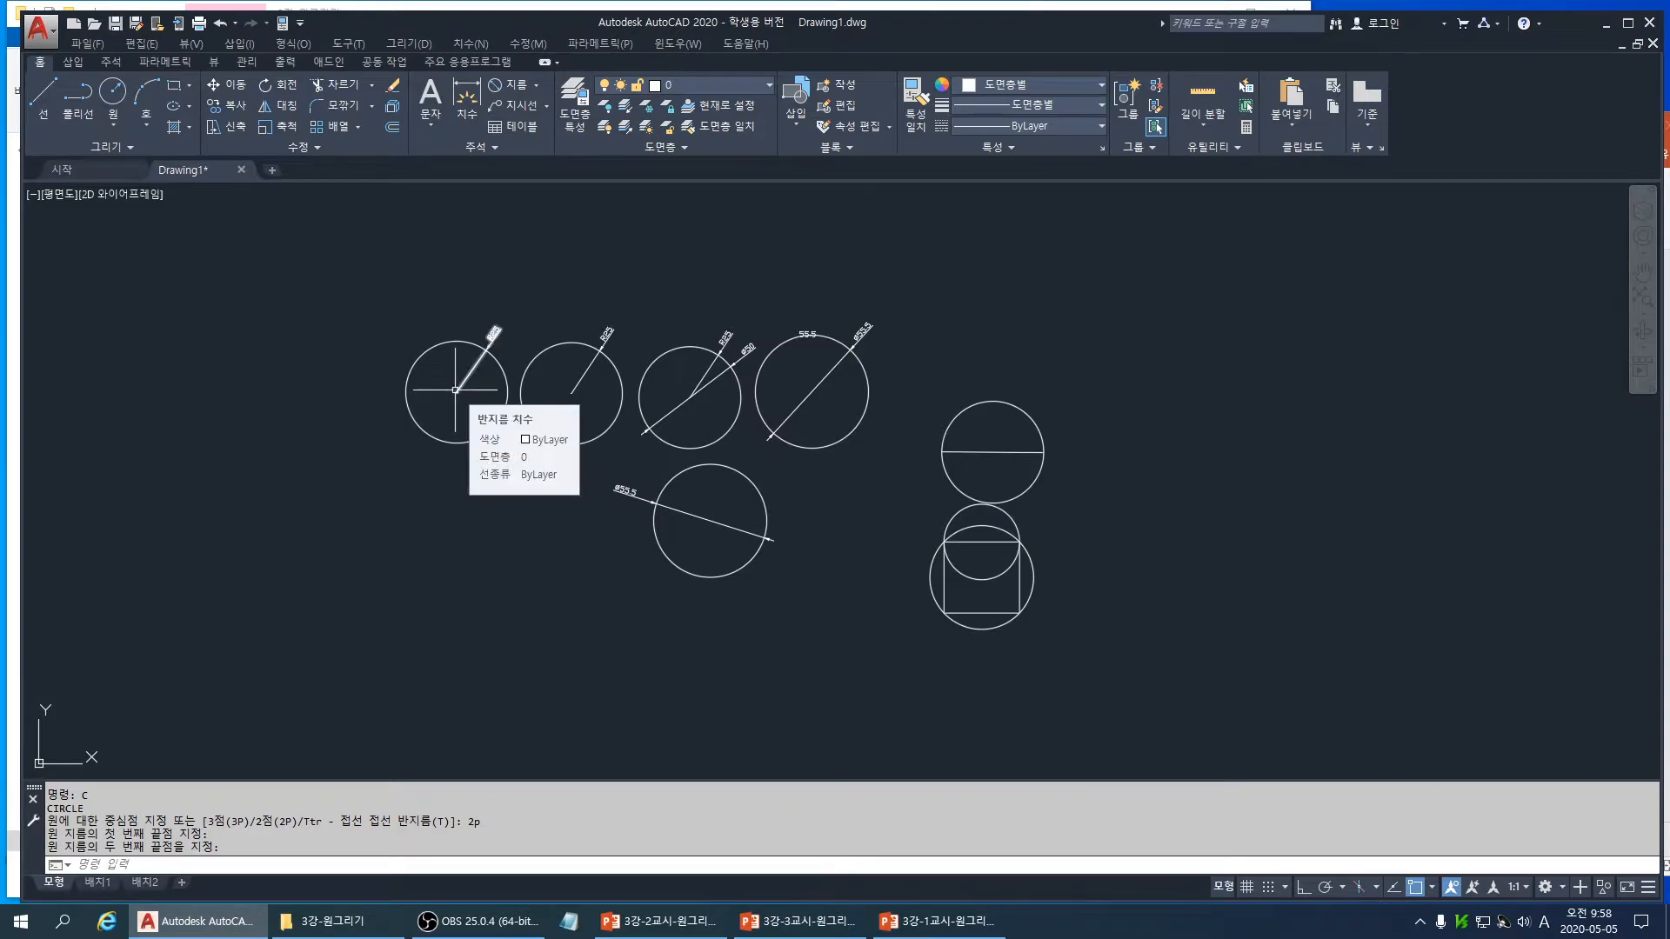
pyautogui.moveTo(460, 555); pyautogui.dragTo(488, 526, button='middle')
pyautogui.write('c')
pyautogui.press('Return')
pyautogui.click(481, 525)
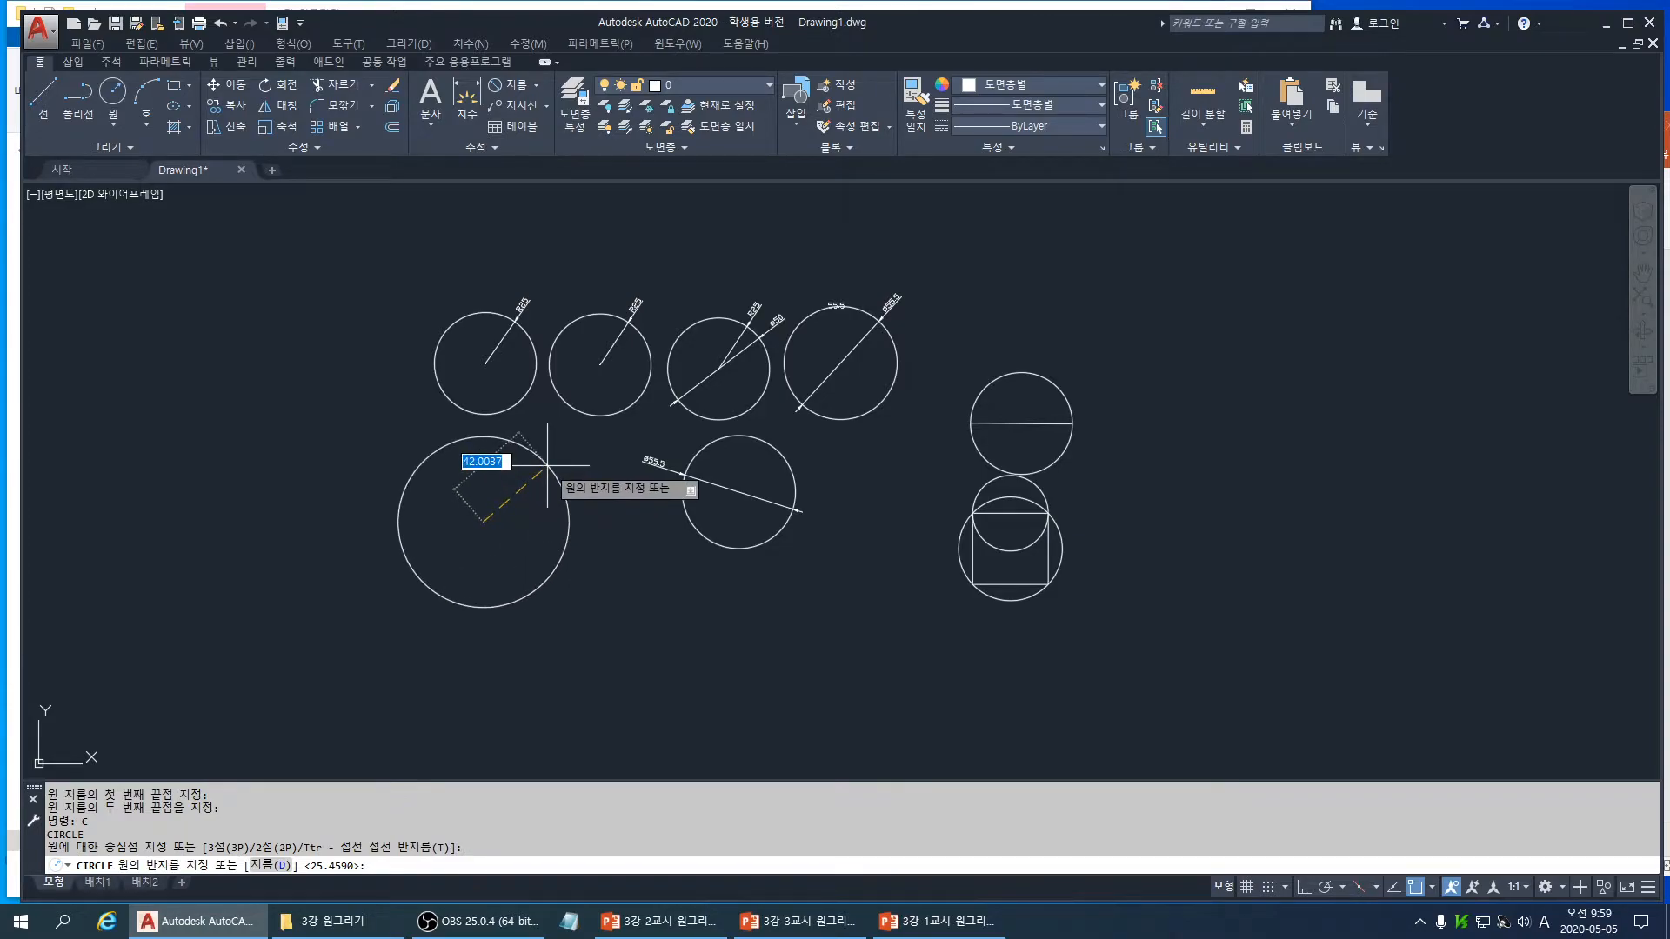
pyautogui.write('25')
pyautogui.press('Return')
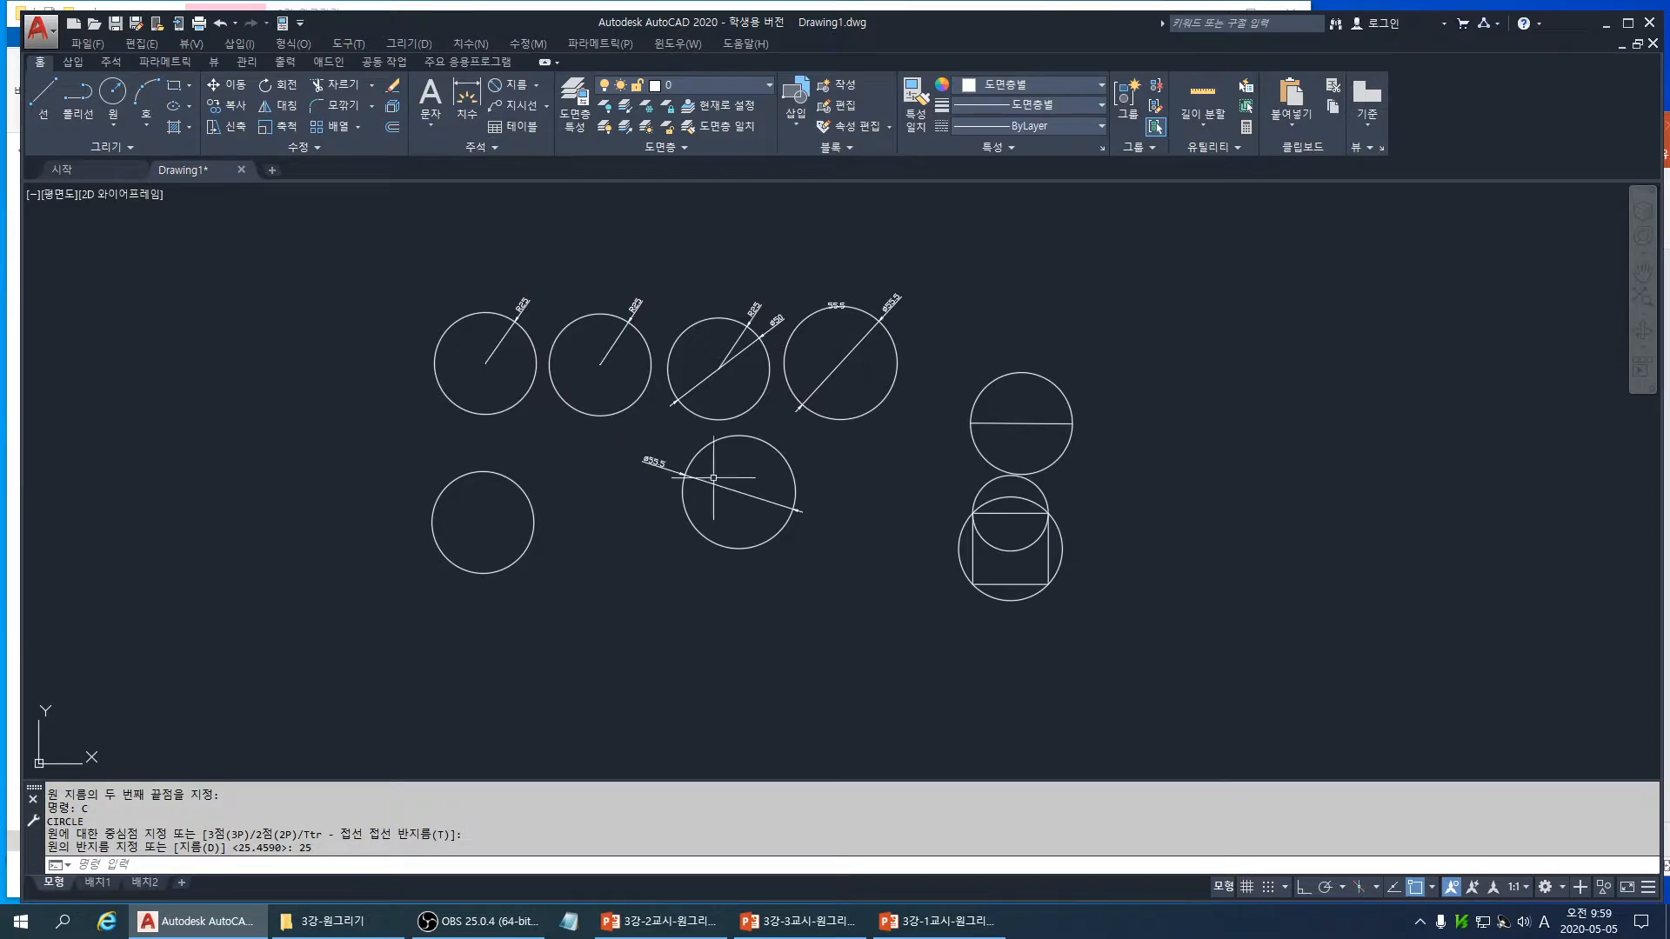
# - Draw a circle to the lower right of the new radius 25 circle, using the Diameter option with a value of 55.5
pyautogui.moveTo(721, 545)
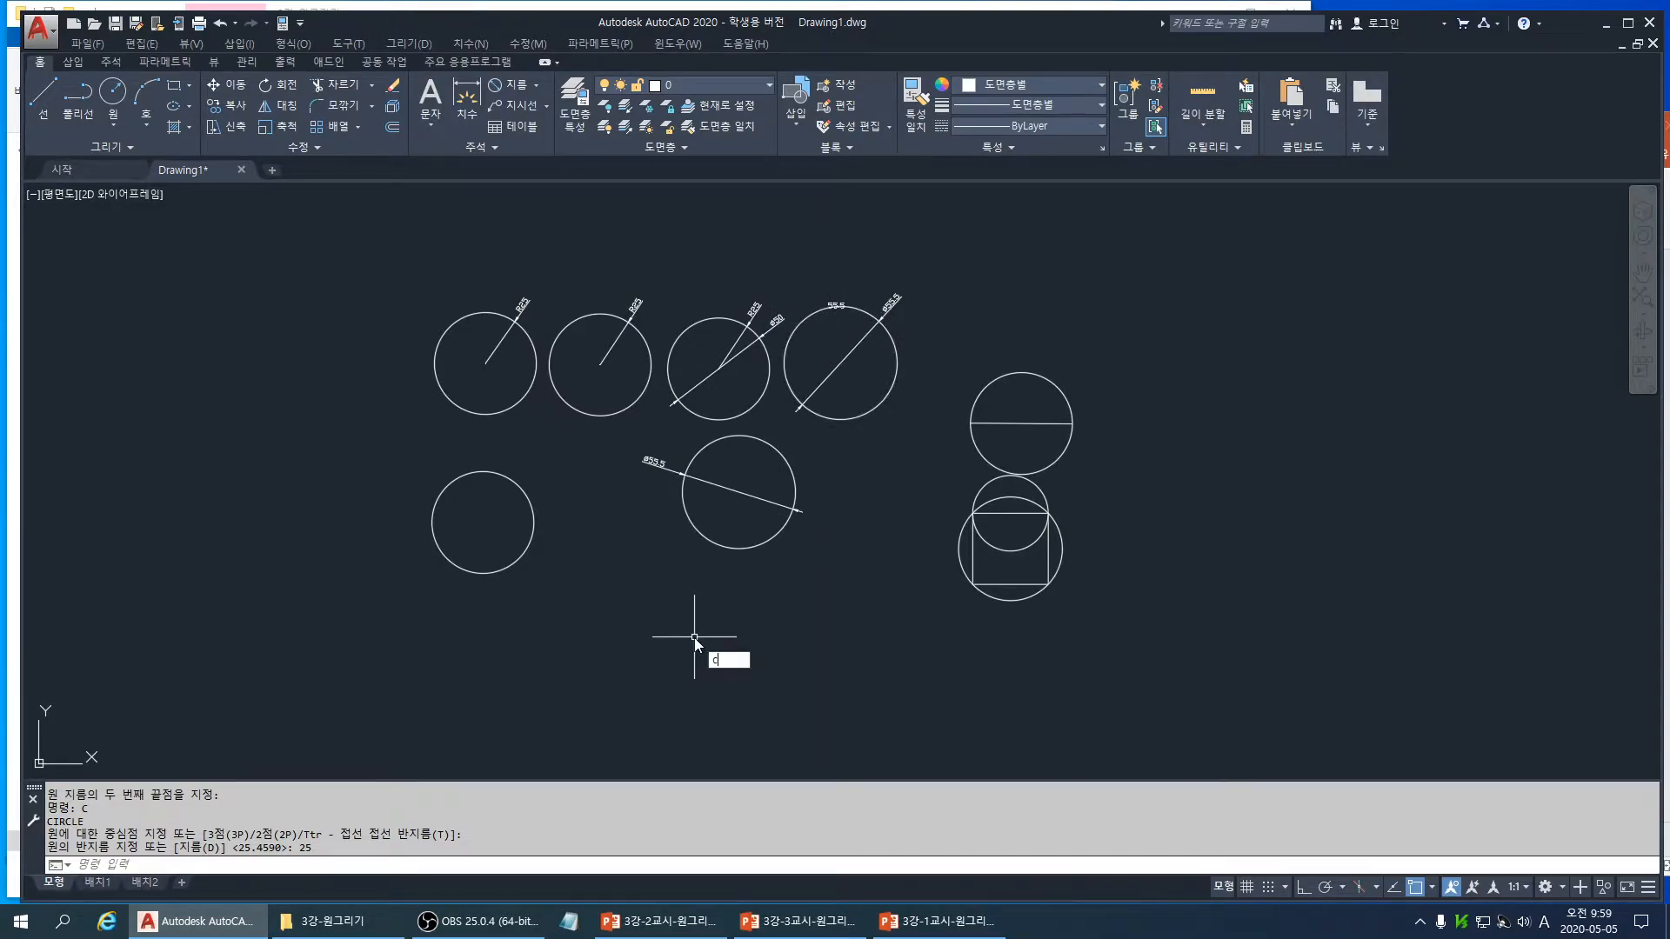
pyautogui.press('Return')
pyautogui.click(609, 597)
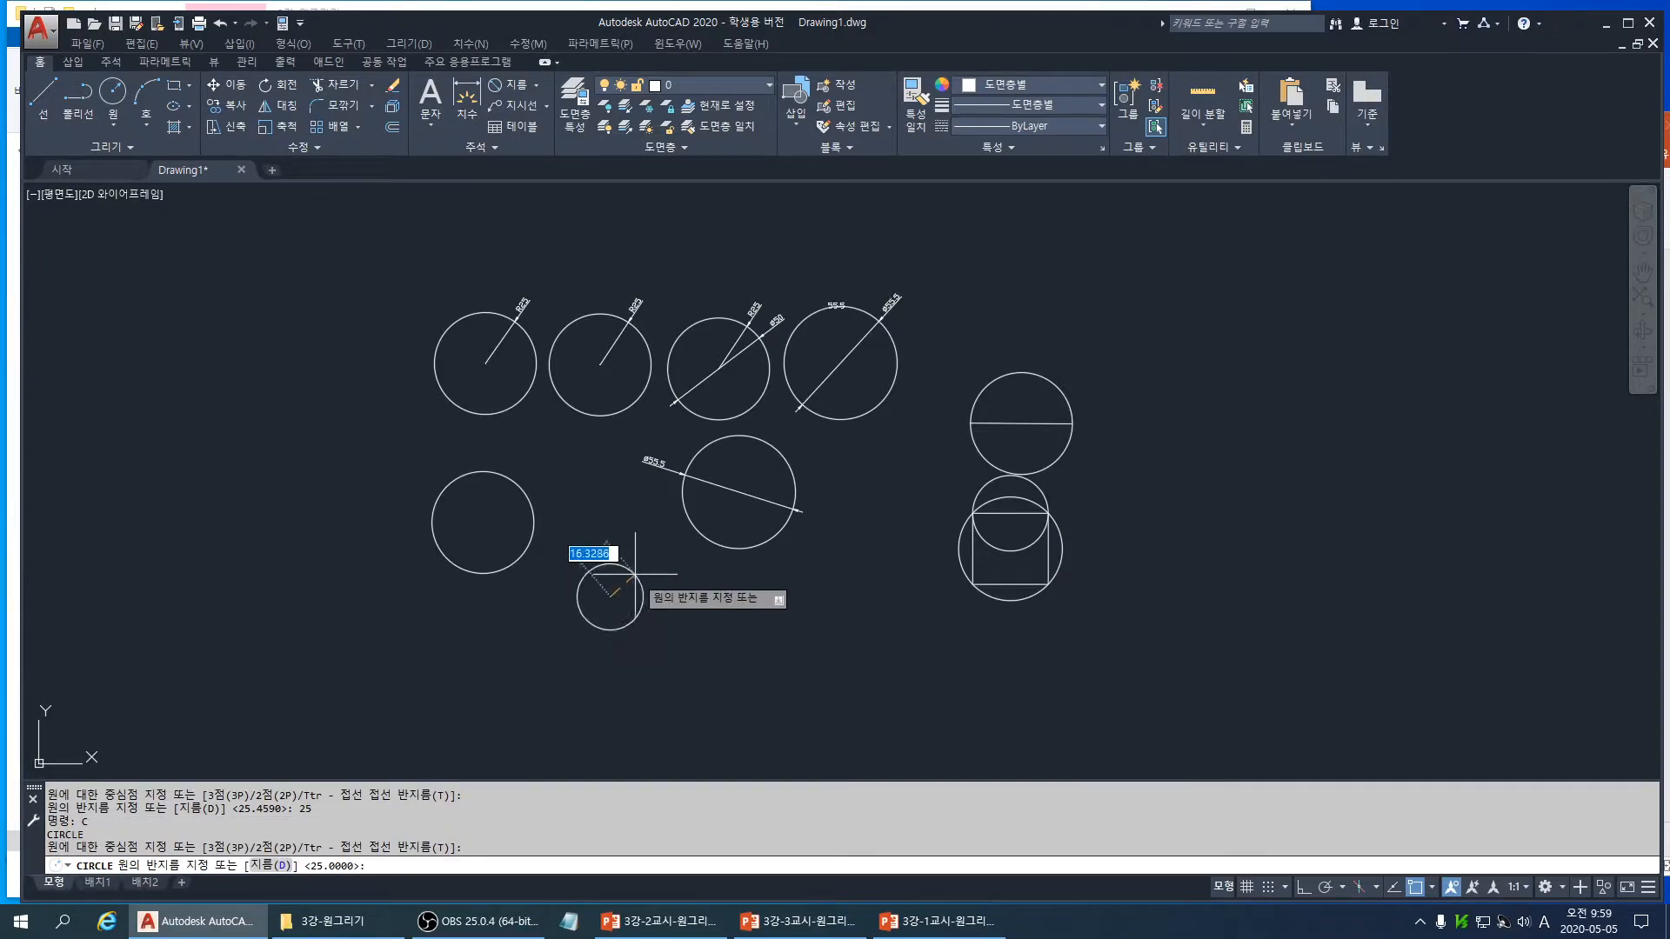
pyautogui.write('d')
pyautogui.press('Return')
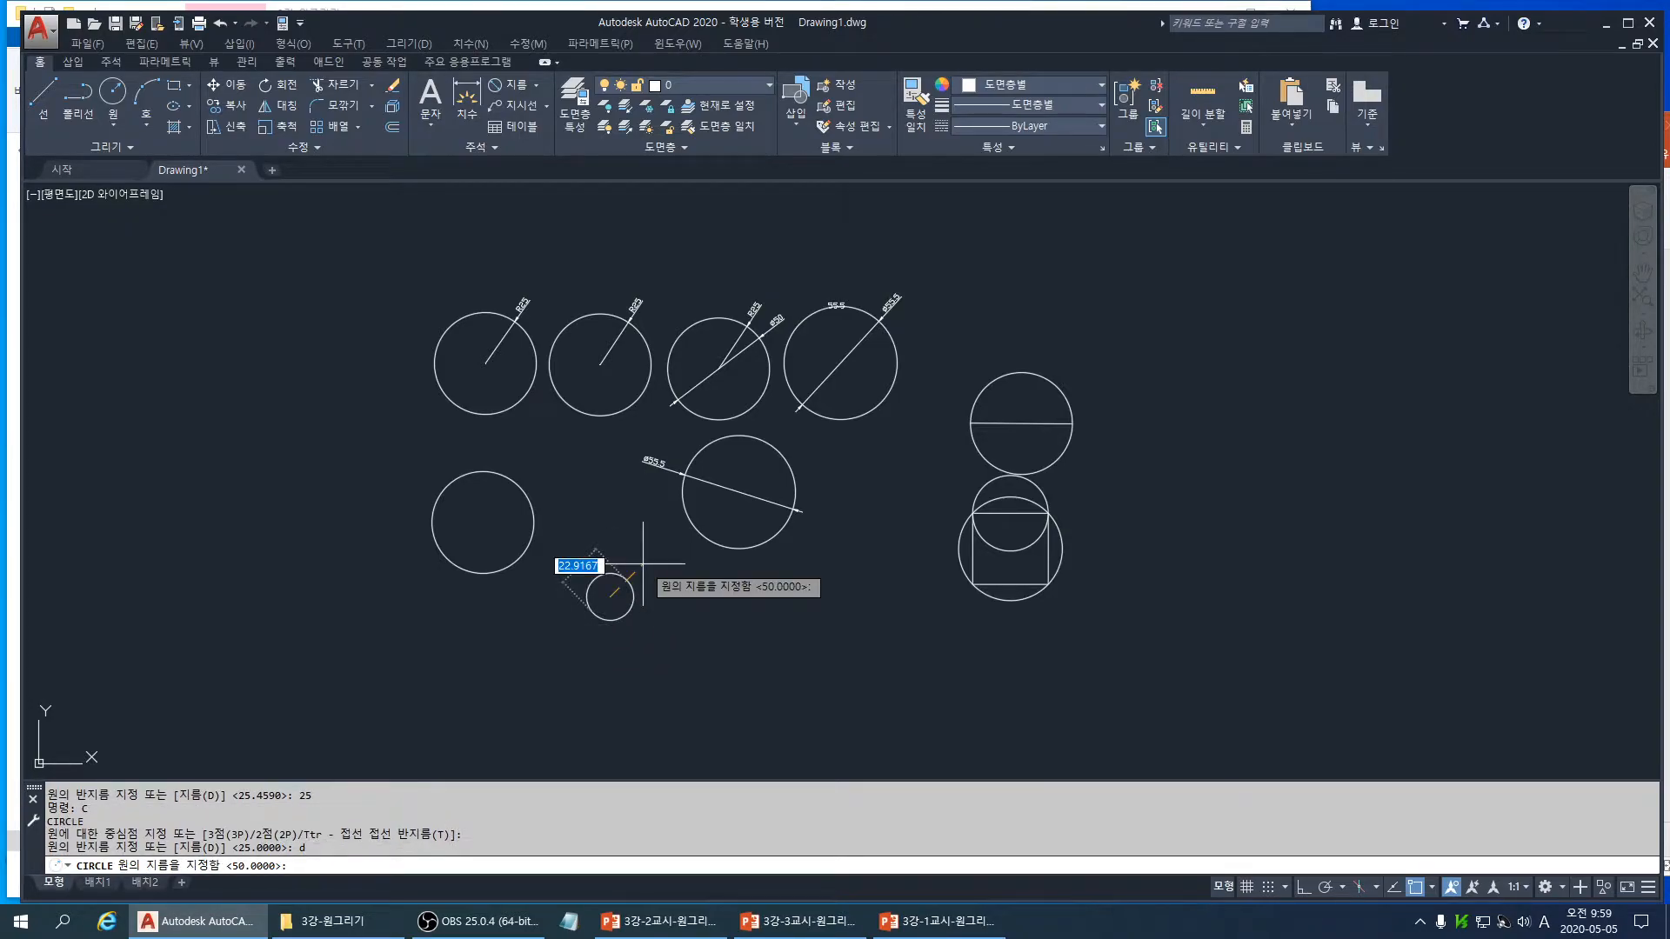
pyautogui.write('55.5')
pyautogui.press('Return')
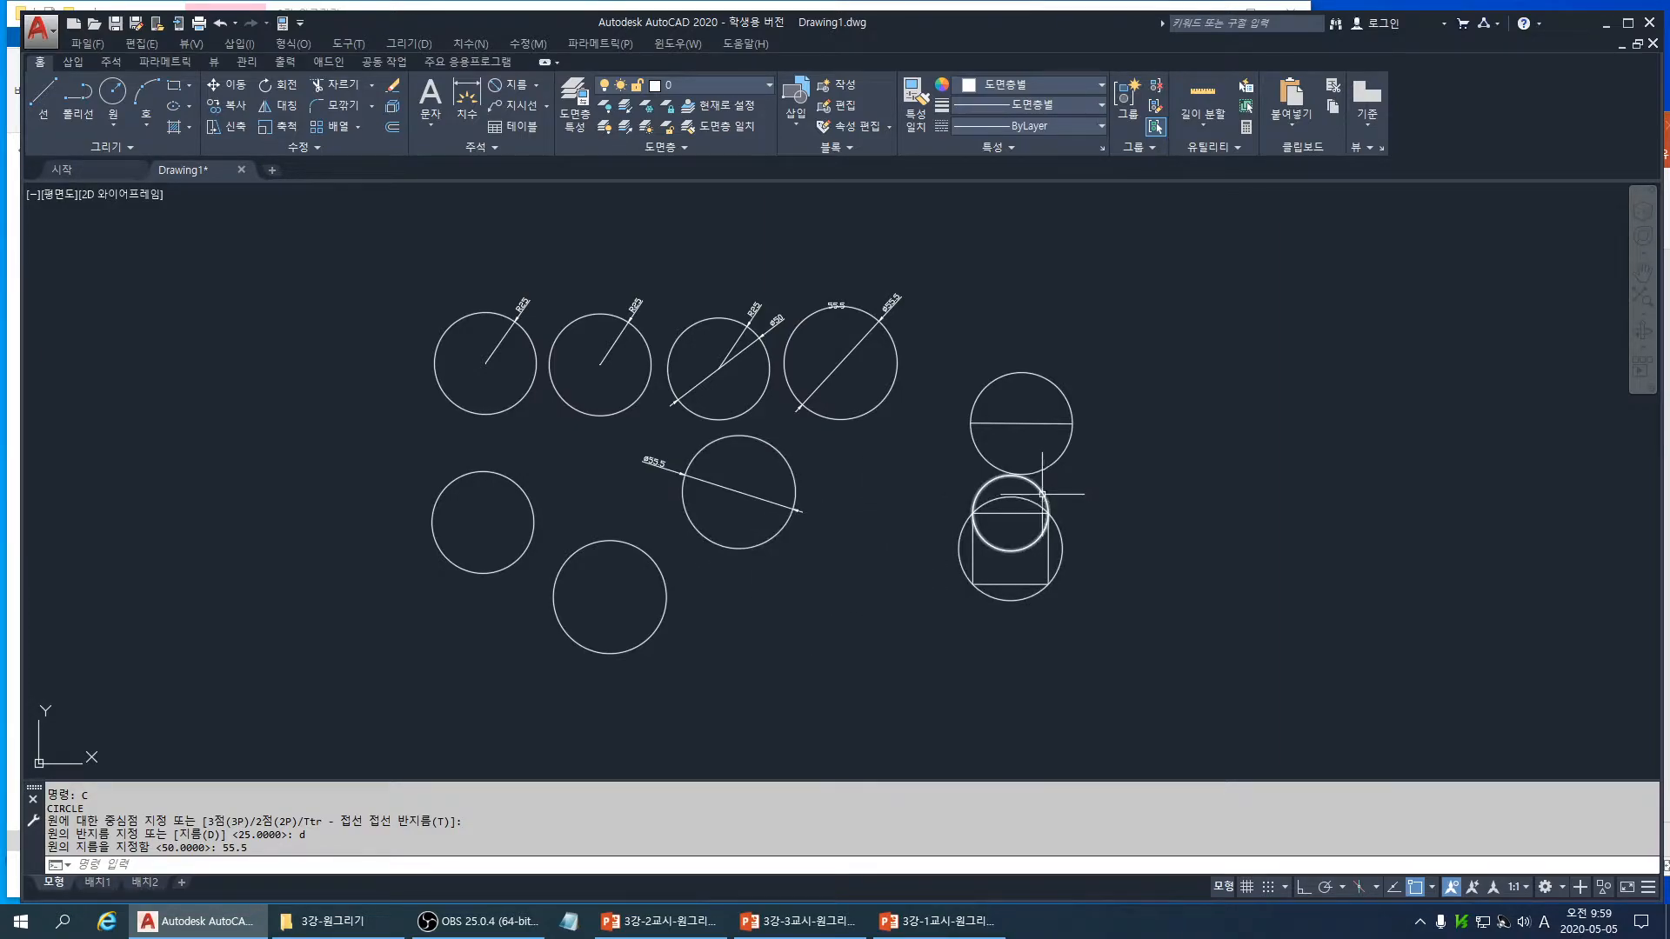
# - Copy the line inside the upper two-point circle to two positions, one above the other, in the empty space to its right
pyautogui.write('cp')
pyautogui.press('Return')
pyautogui.click(1035, 443)
pyautogui.click(1017, 408)
pyautogui.press('Return')
pyautogui.click(1018, 409)
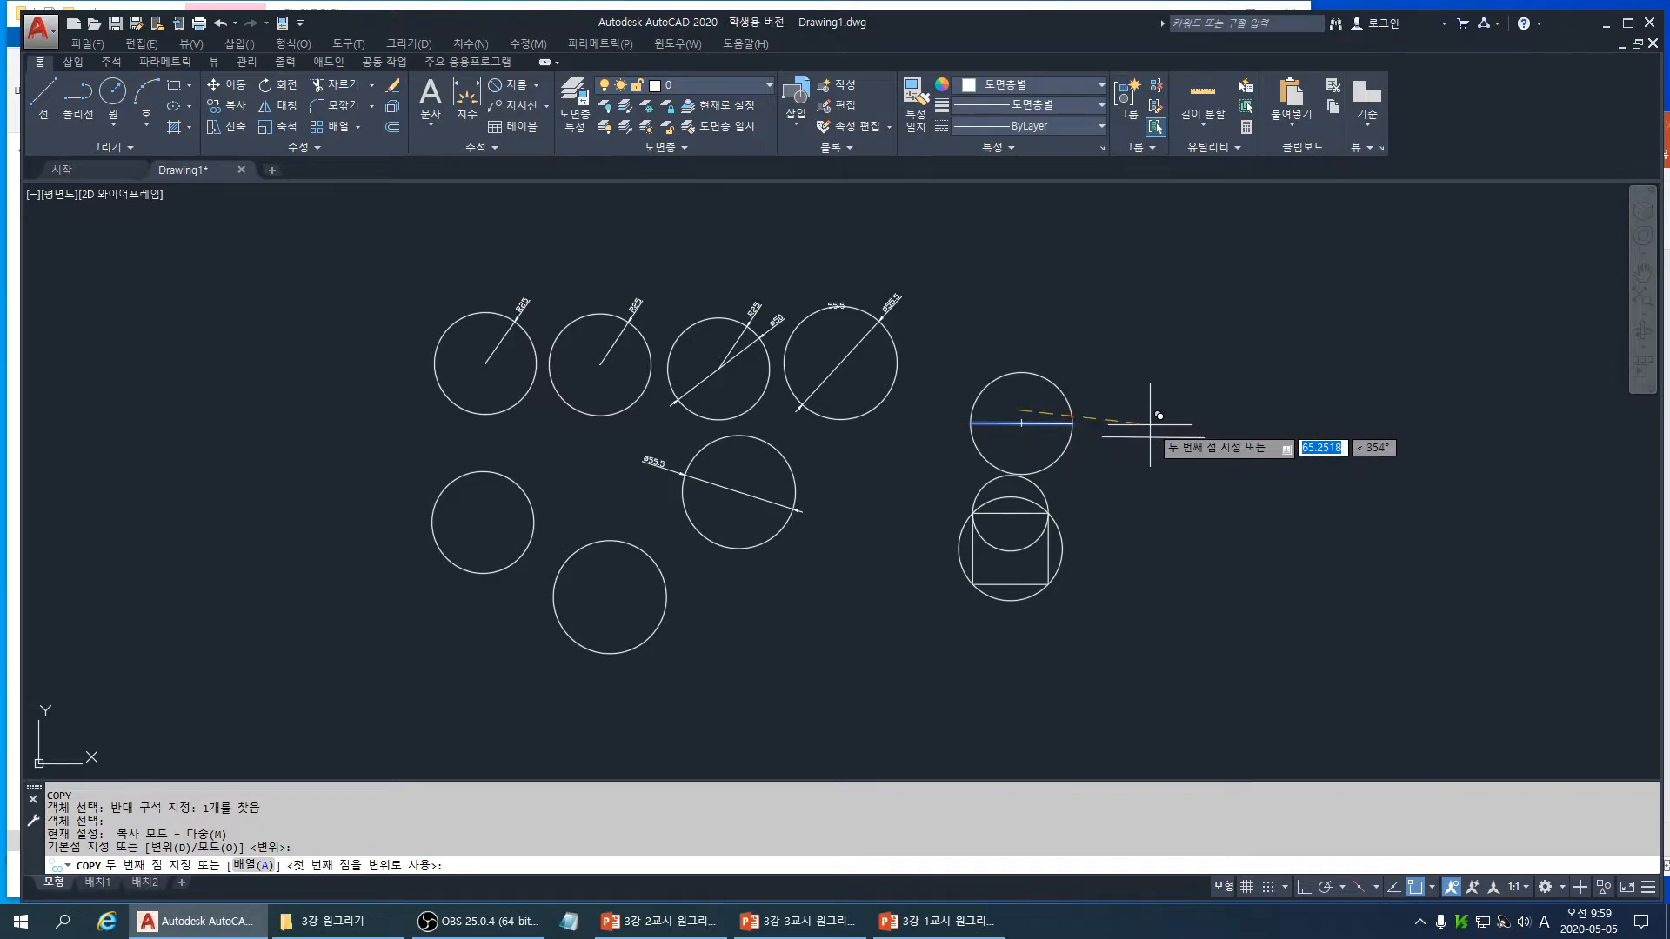
pyautogui.click(1151, 423)
pyautogui.press('Escape')
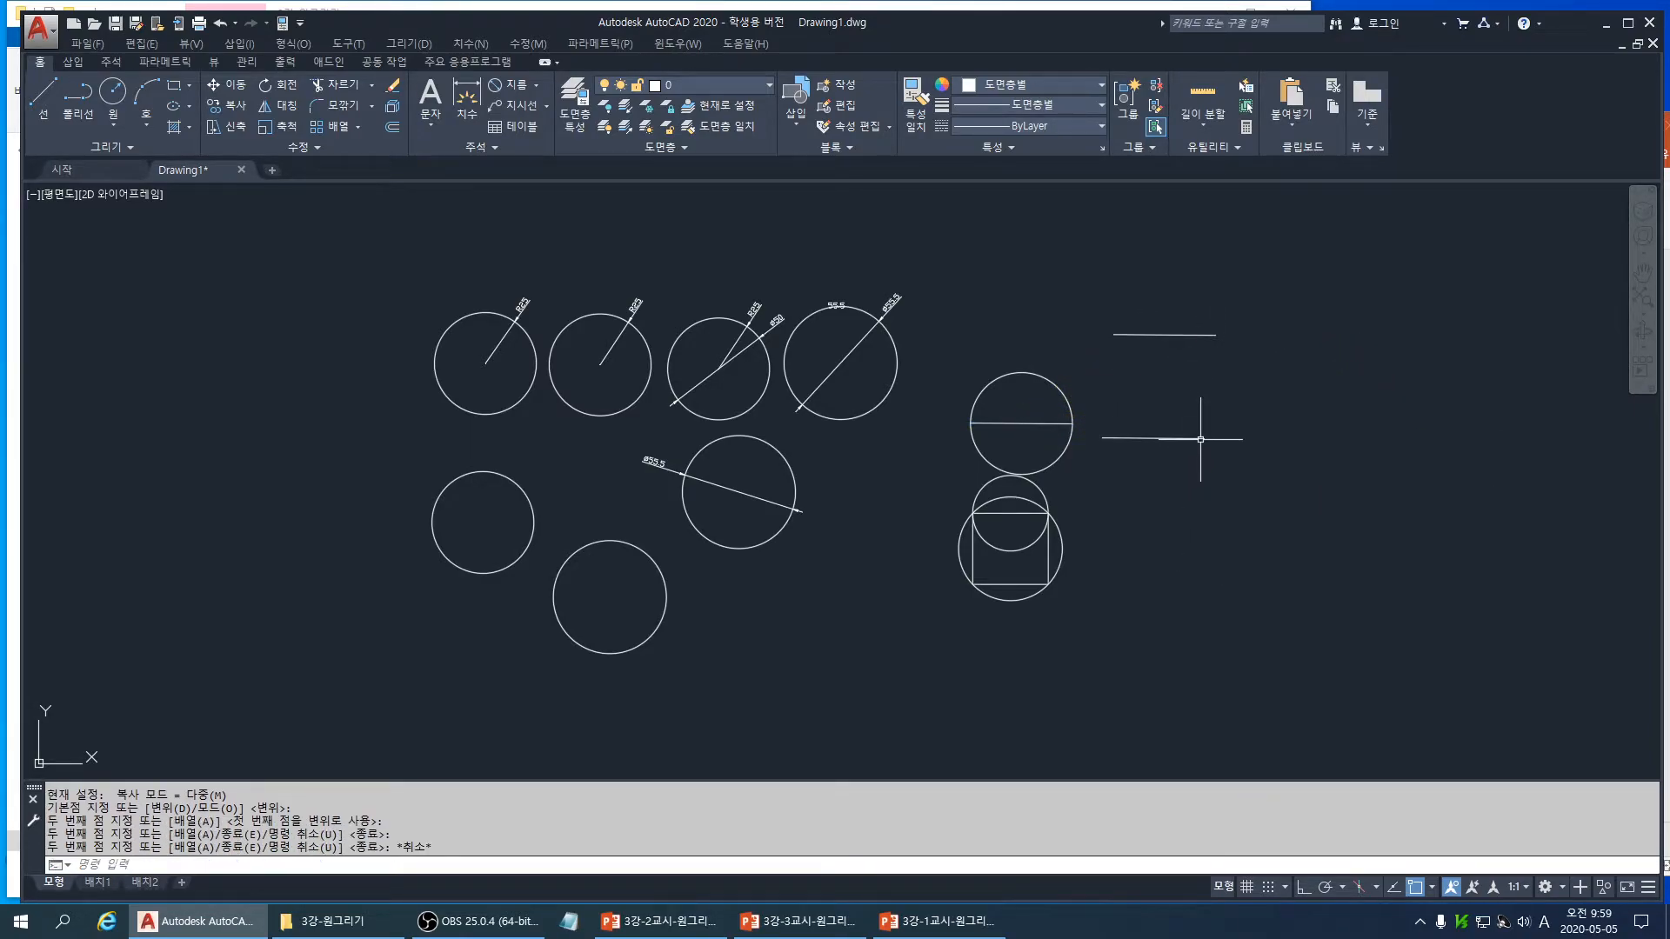
# - Draw a two-point (2P) circle through the right endpoints of the two copied horizontal lines
pyautogui.write('c')
pyautogui.press('Return')
pyautogui.write('2')
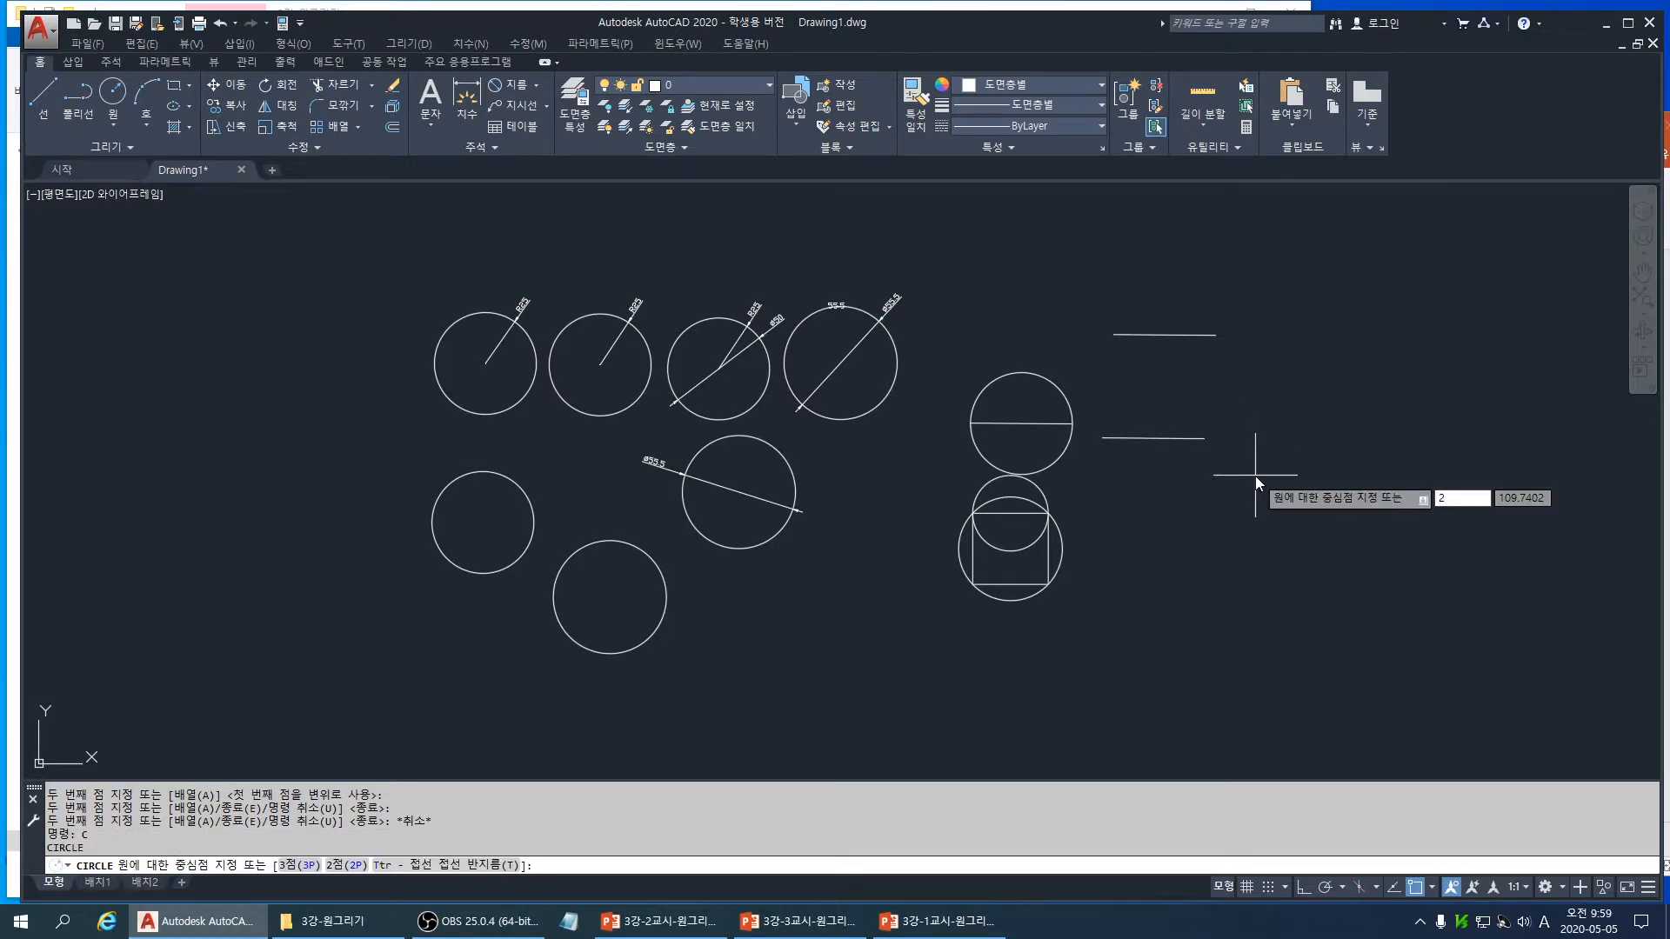
pyautogui.write('p')
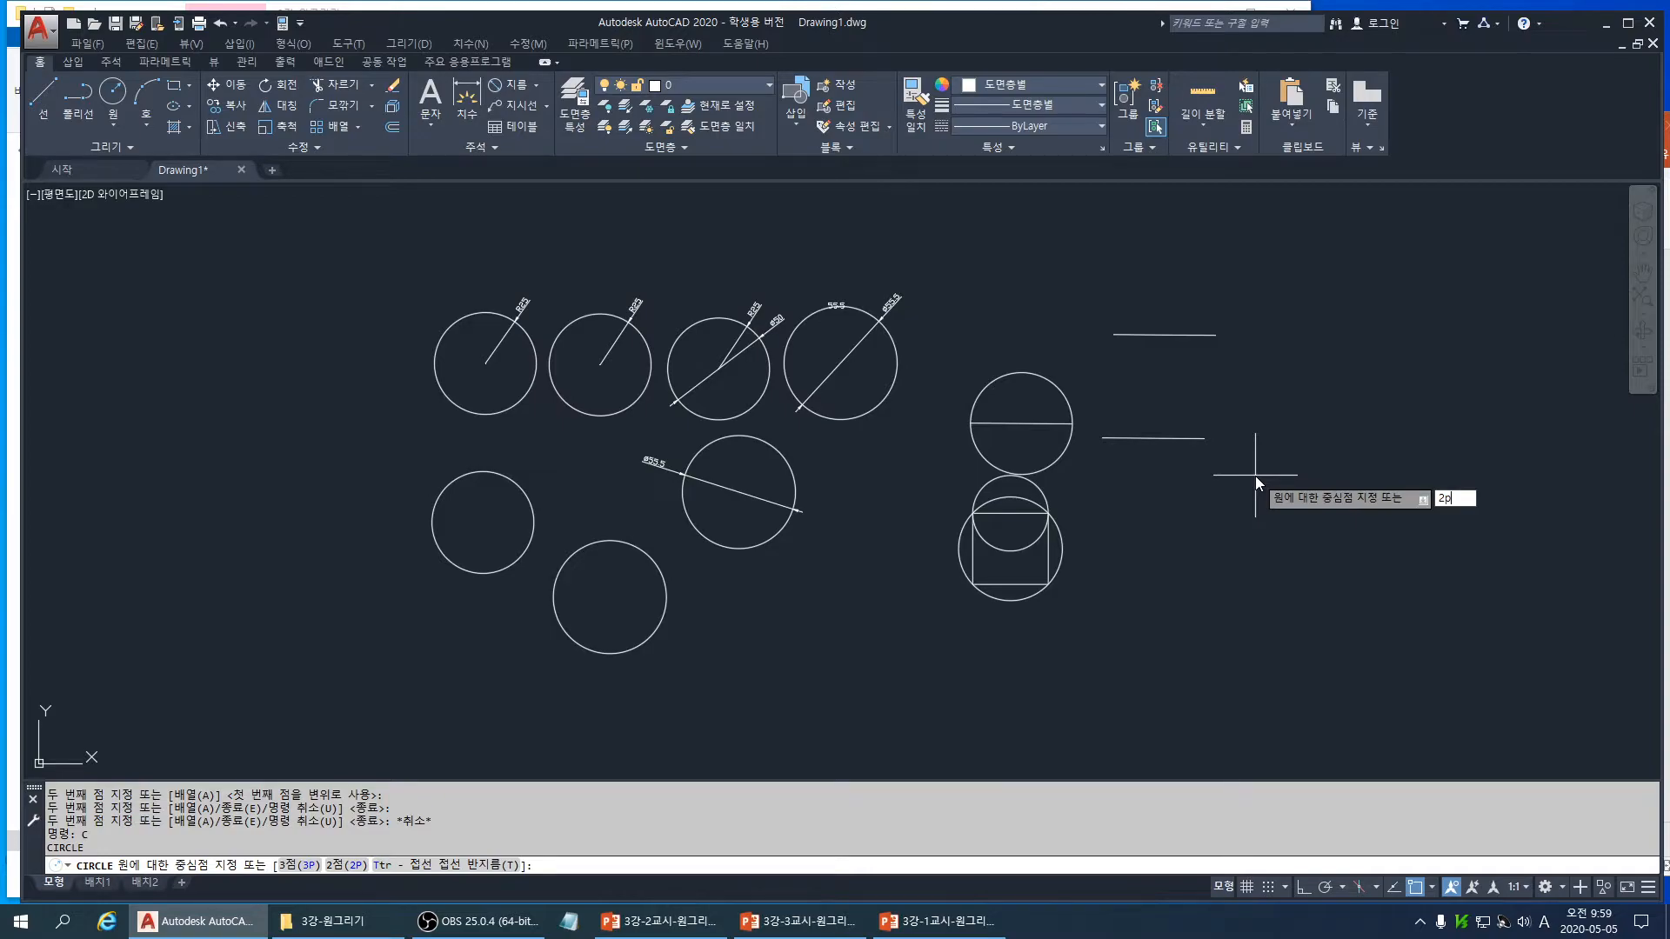
pyautogui.press('Return')
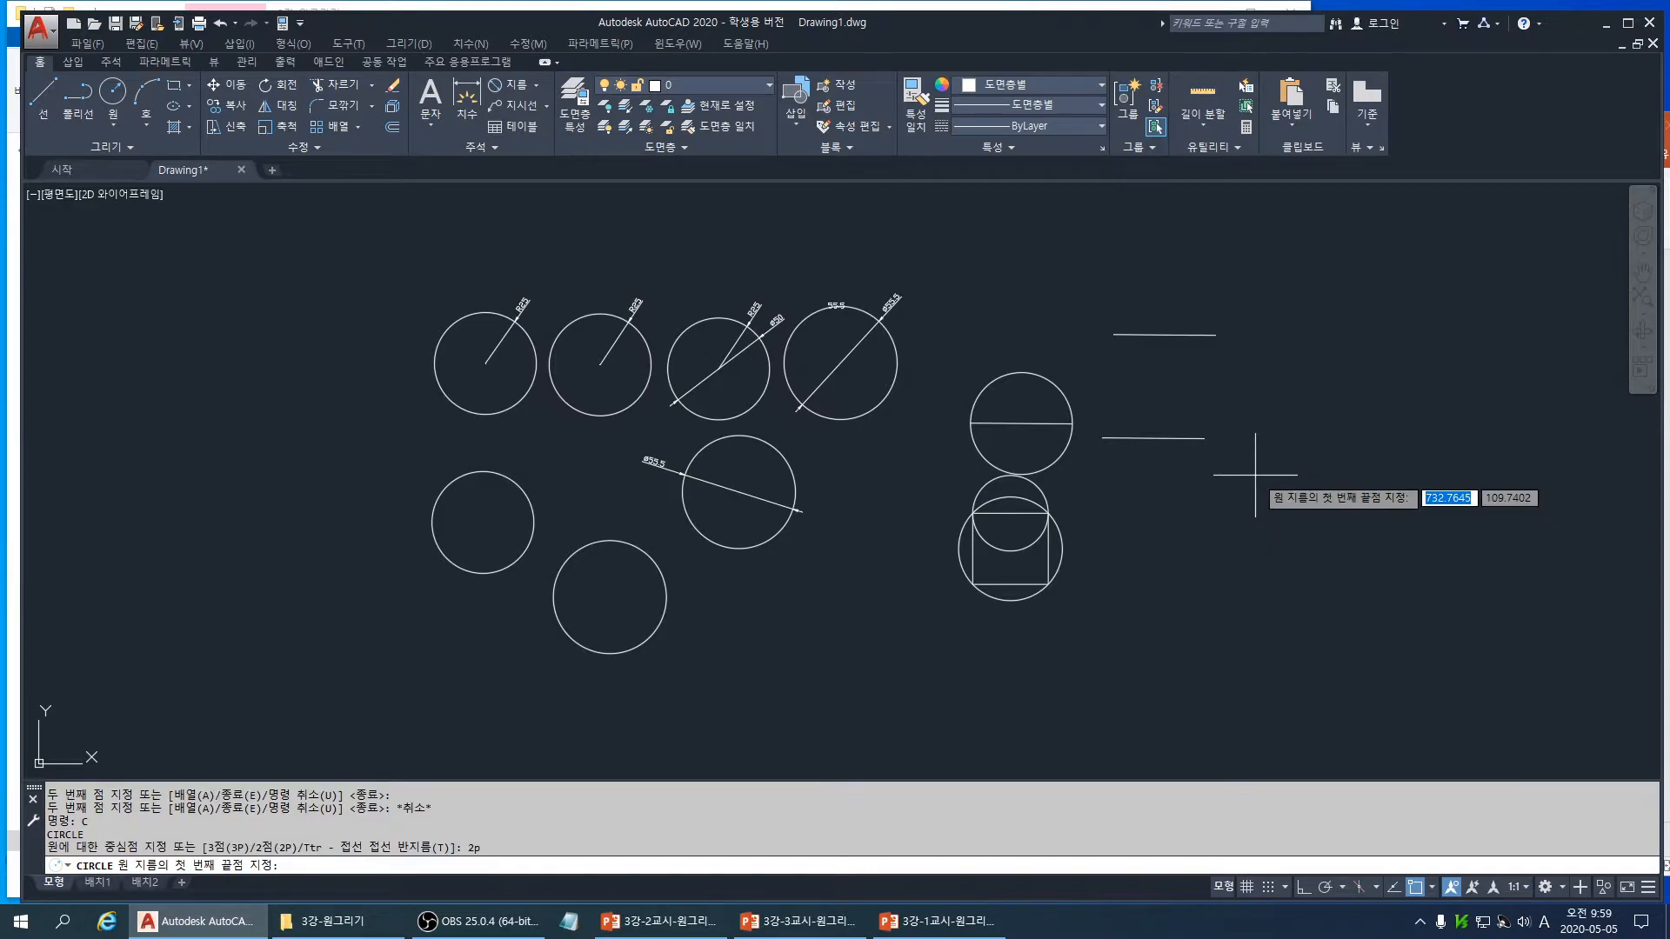
pyautogui.click(1205, 437)
pyautogui.click(1216, 334)
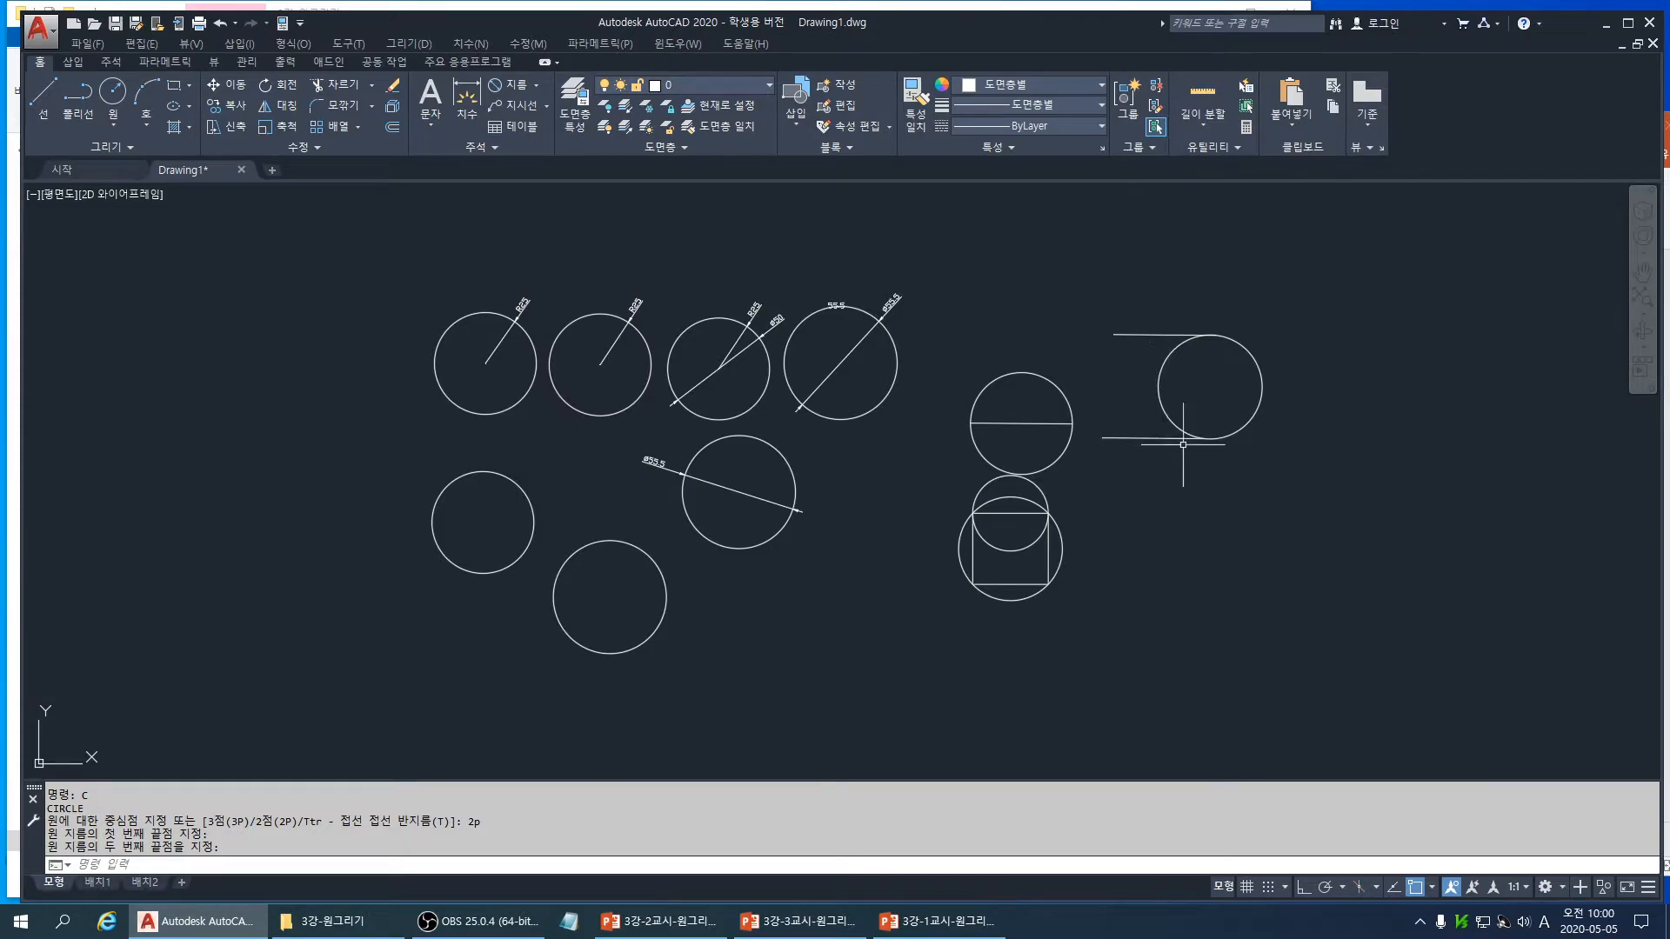
# - Erase the circle drawn through the right endpoints of the two copied lines
pyautogui.click(1249, 410)
pyautogui.write('e')
pyautogui.press('Return')
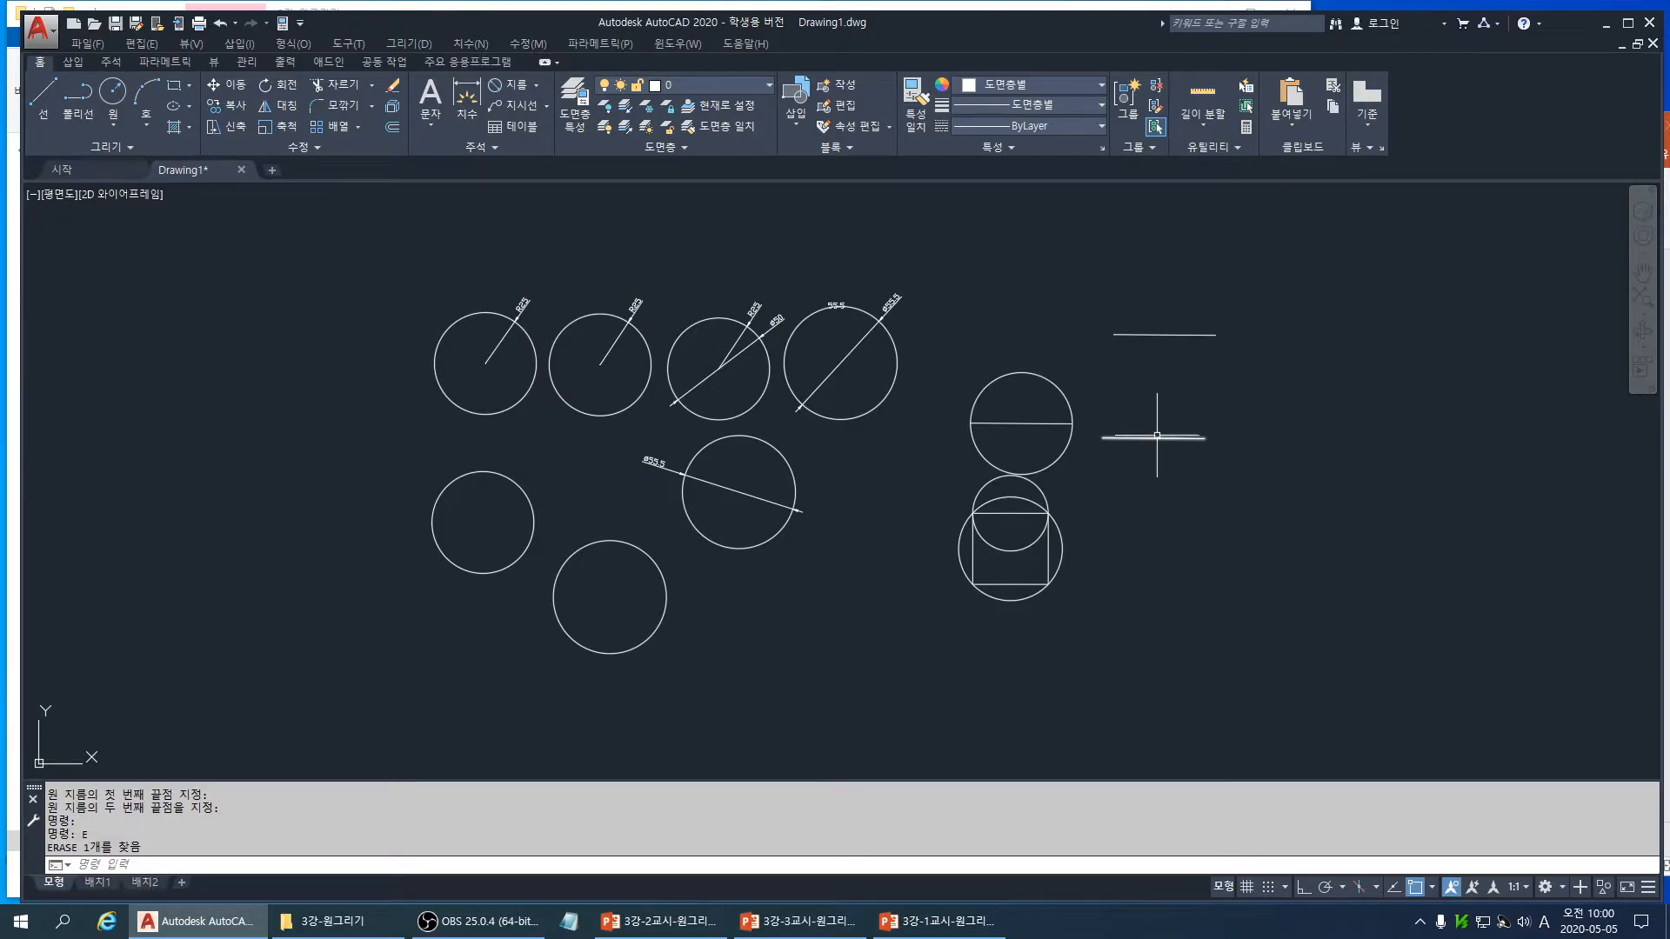
# - Draw a two-point (2P) circle from the midpoint of the upper copied line to the midpoint of the lower one
pyautogui.write('c')
pyautogui.press('Return')
pyautogui.write('2p')
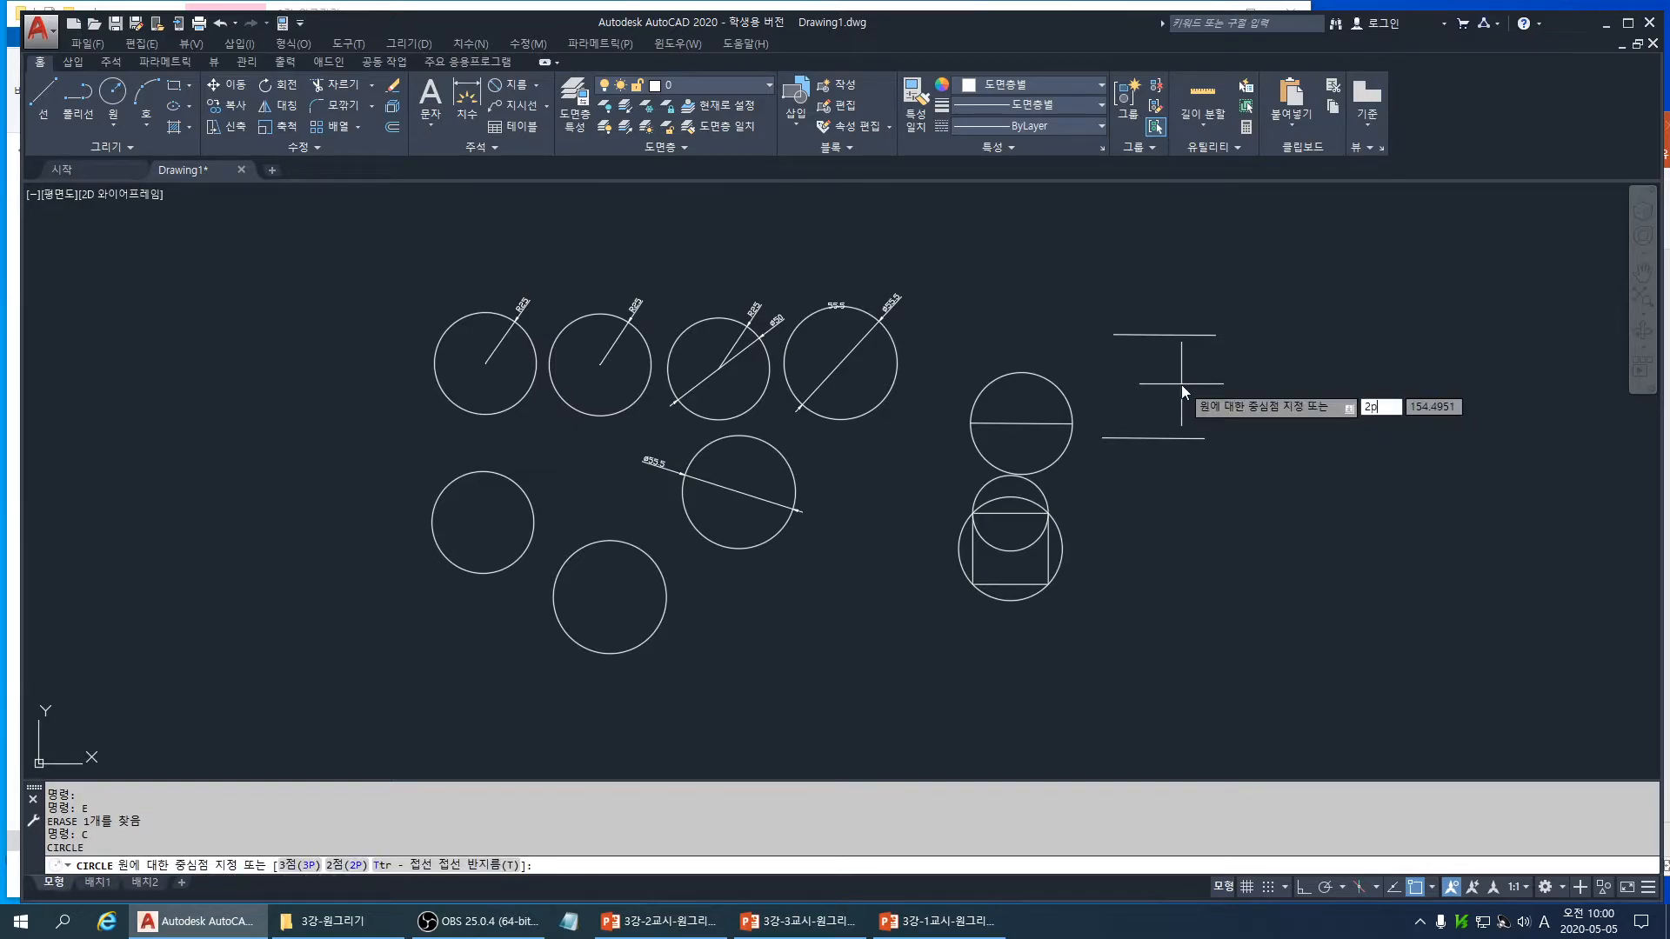
pyautogui.press('Return')
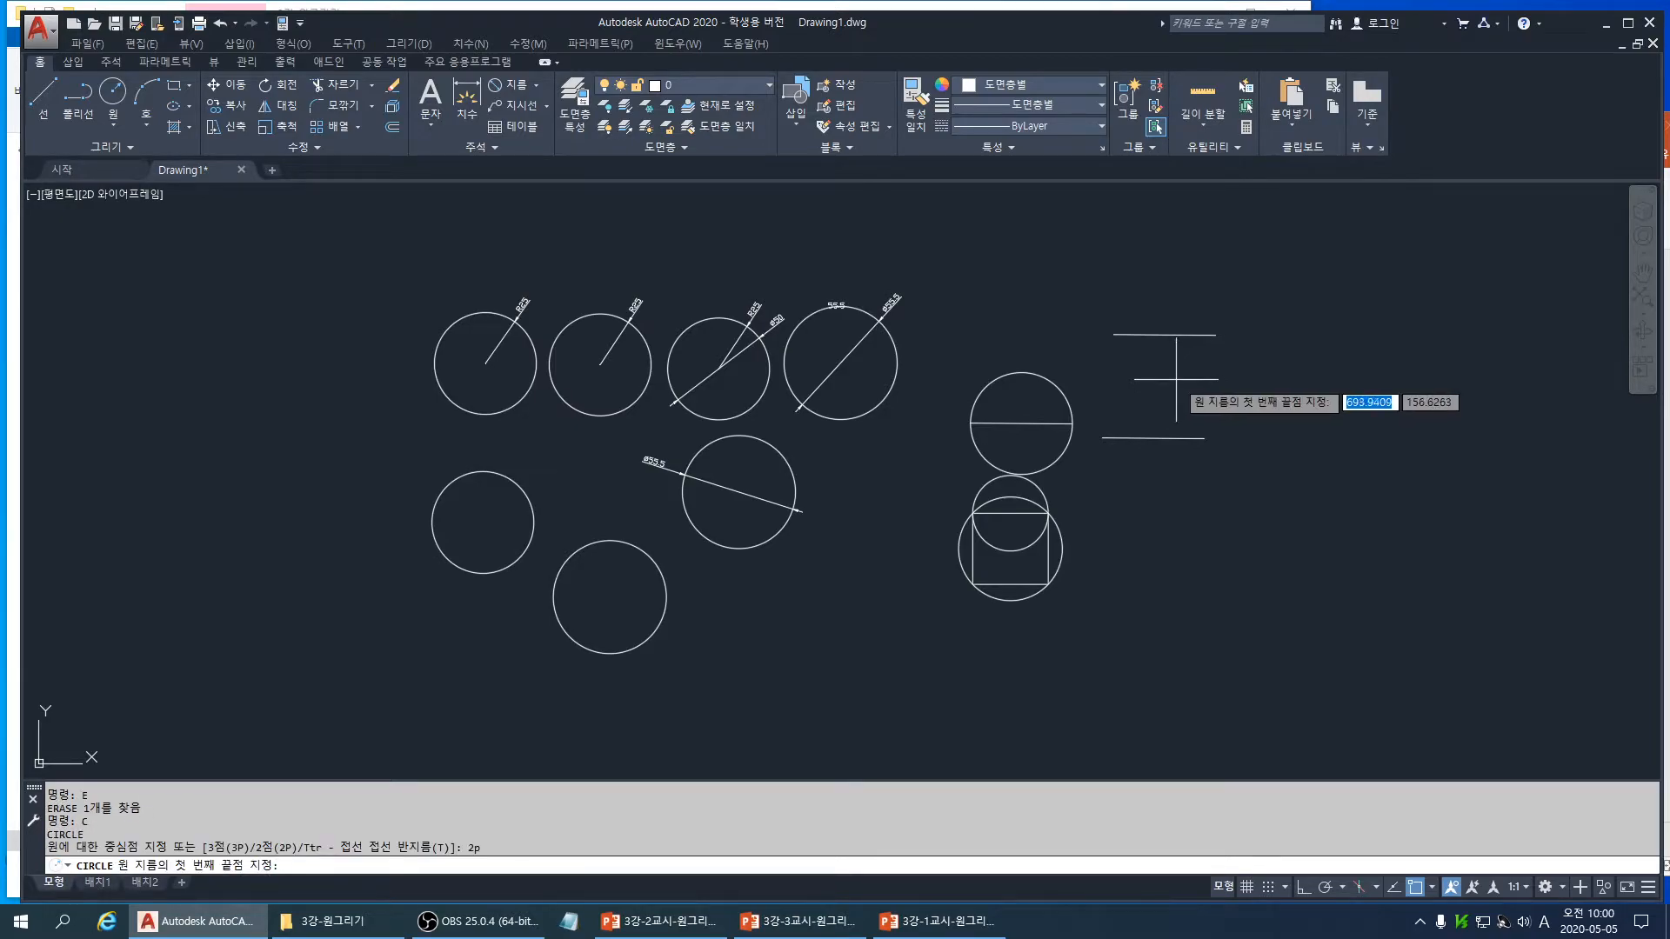
pyautogui.click(1166, 335)
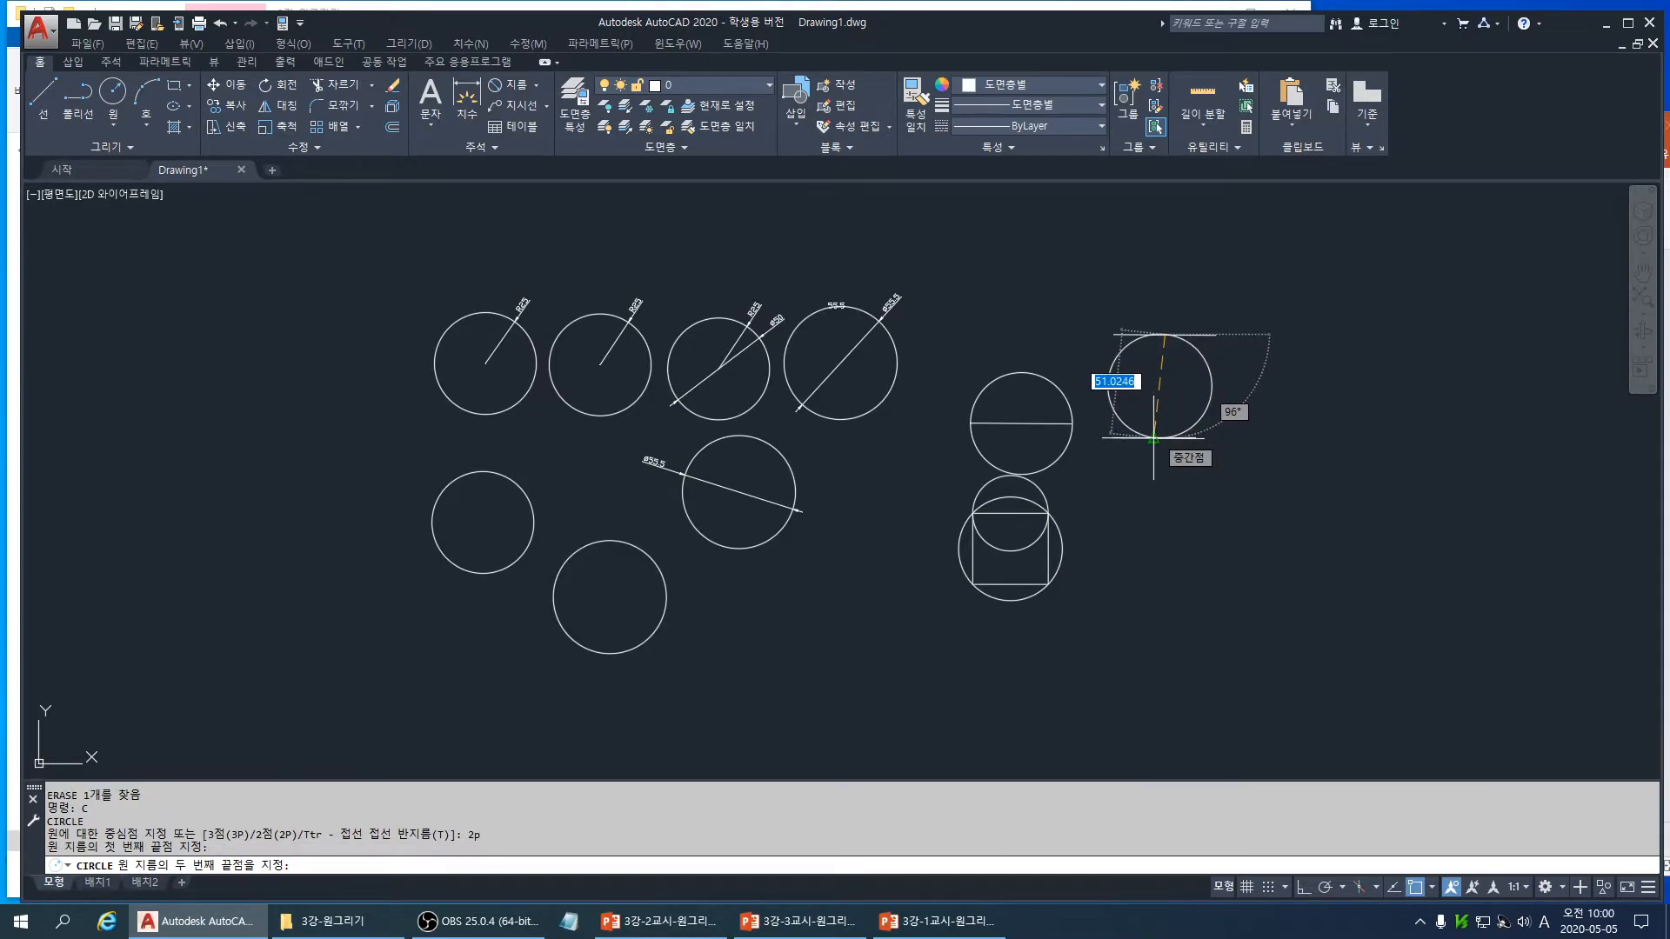
pyautogui.click(1153, 438)
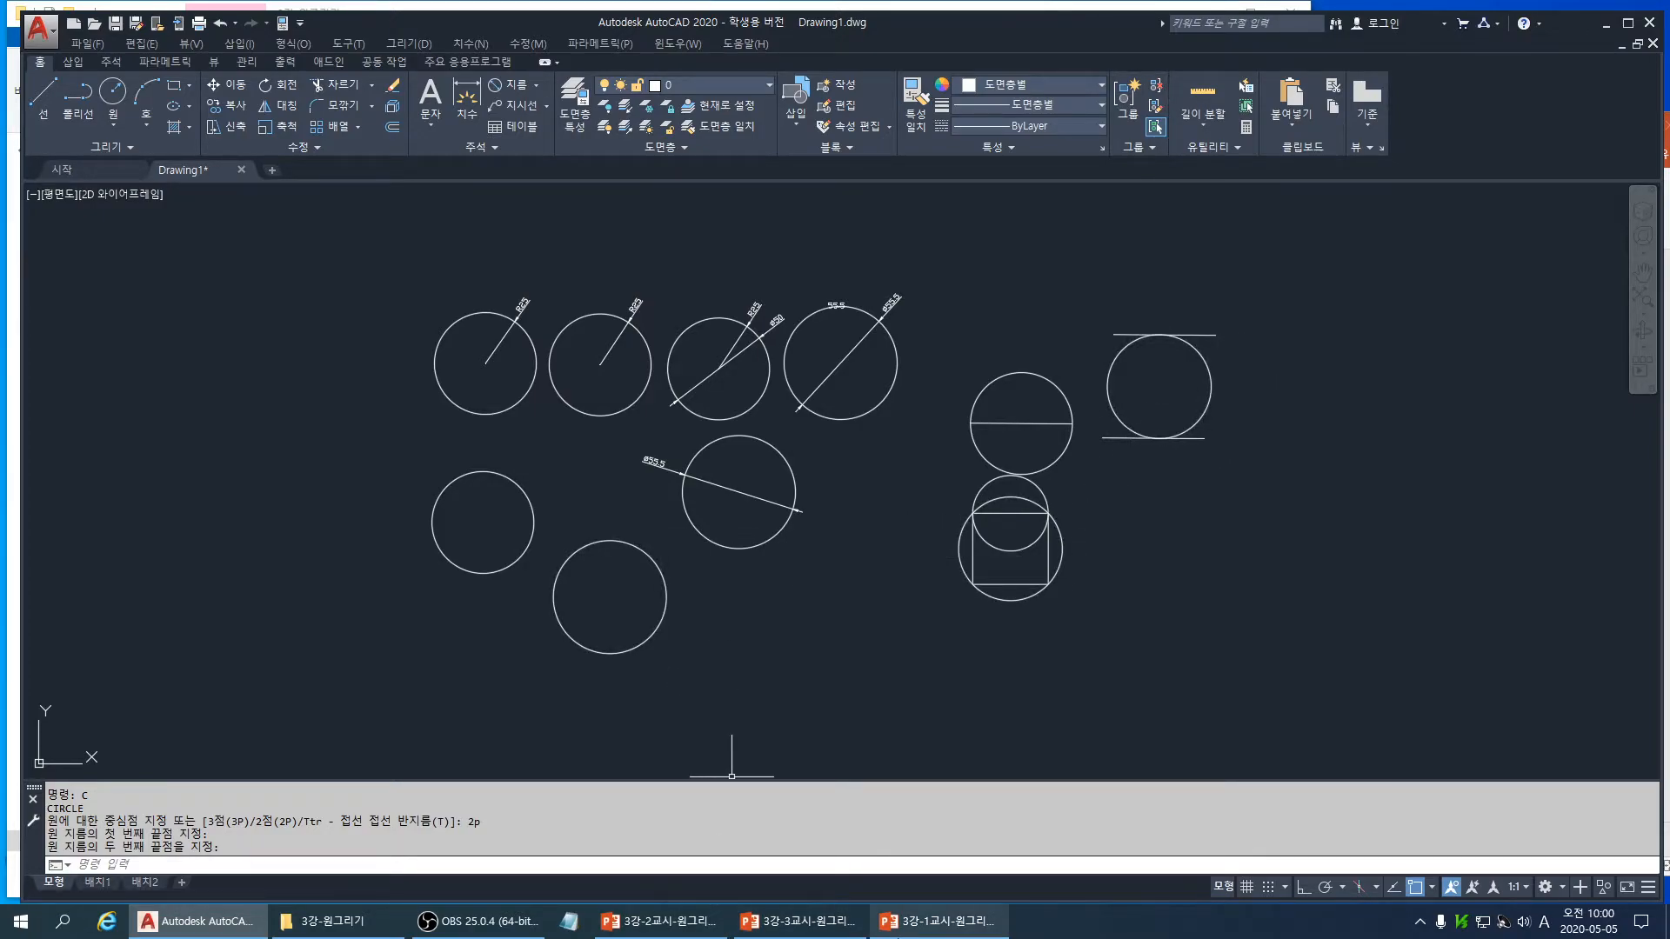
# - Switch to the first-lesson PowerPoint presentation, view its Trim (TR) slide, and return to the AutoCAD drawing
pyautogui.click(944, 929)
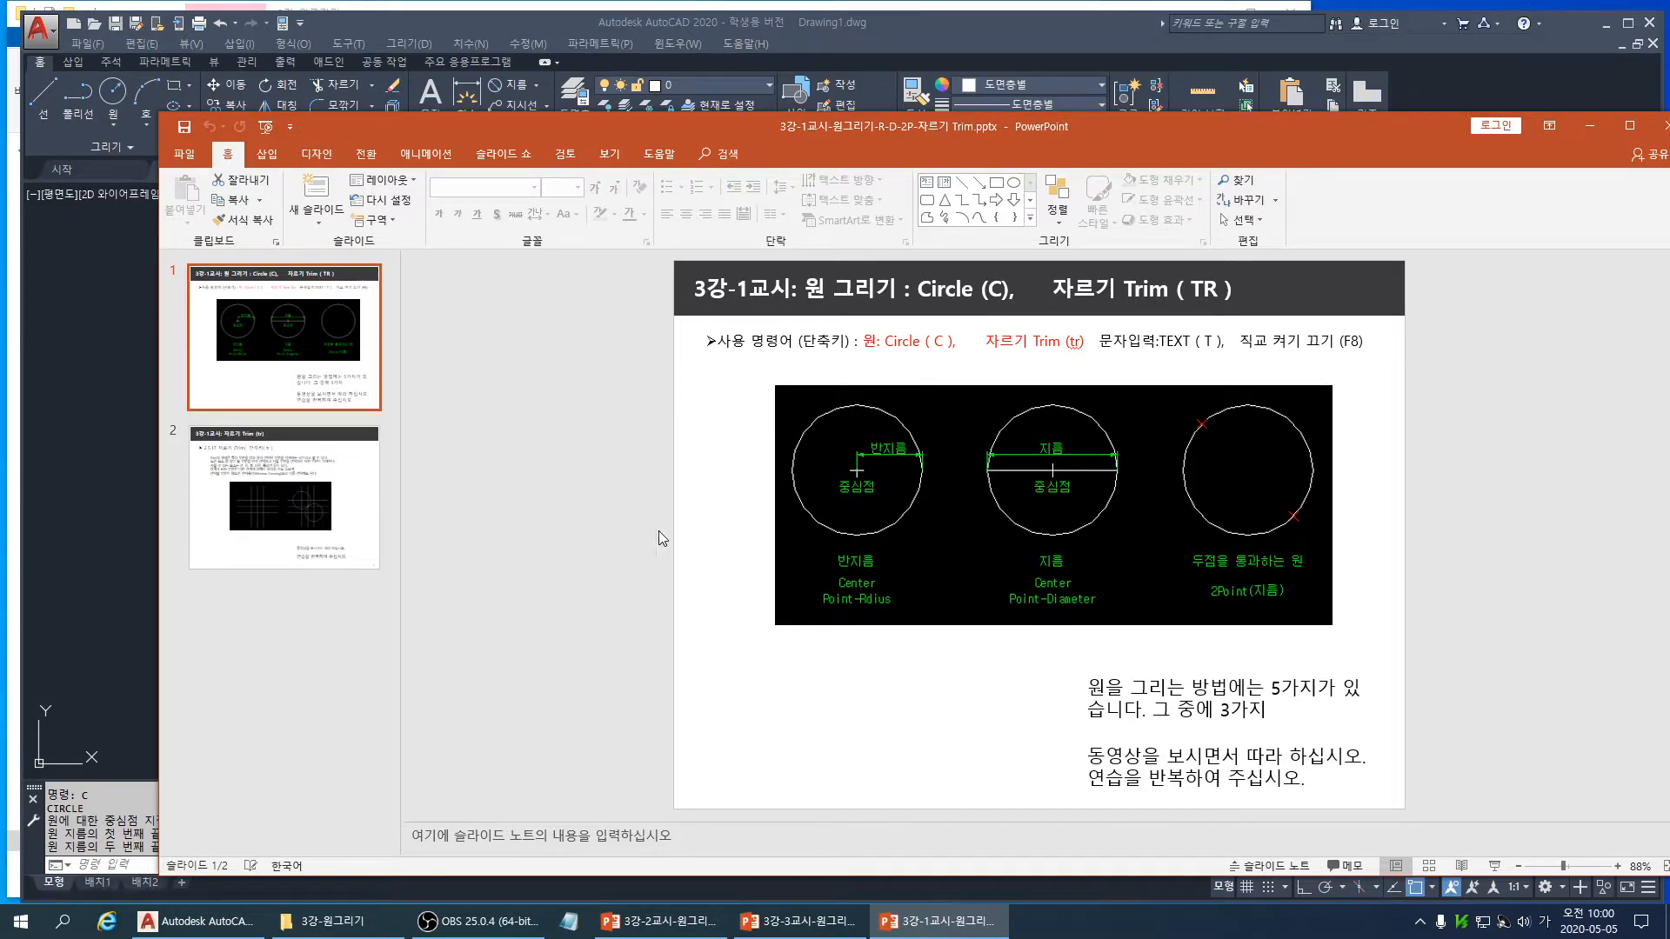
pyautogui.click(258, 532)
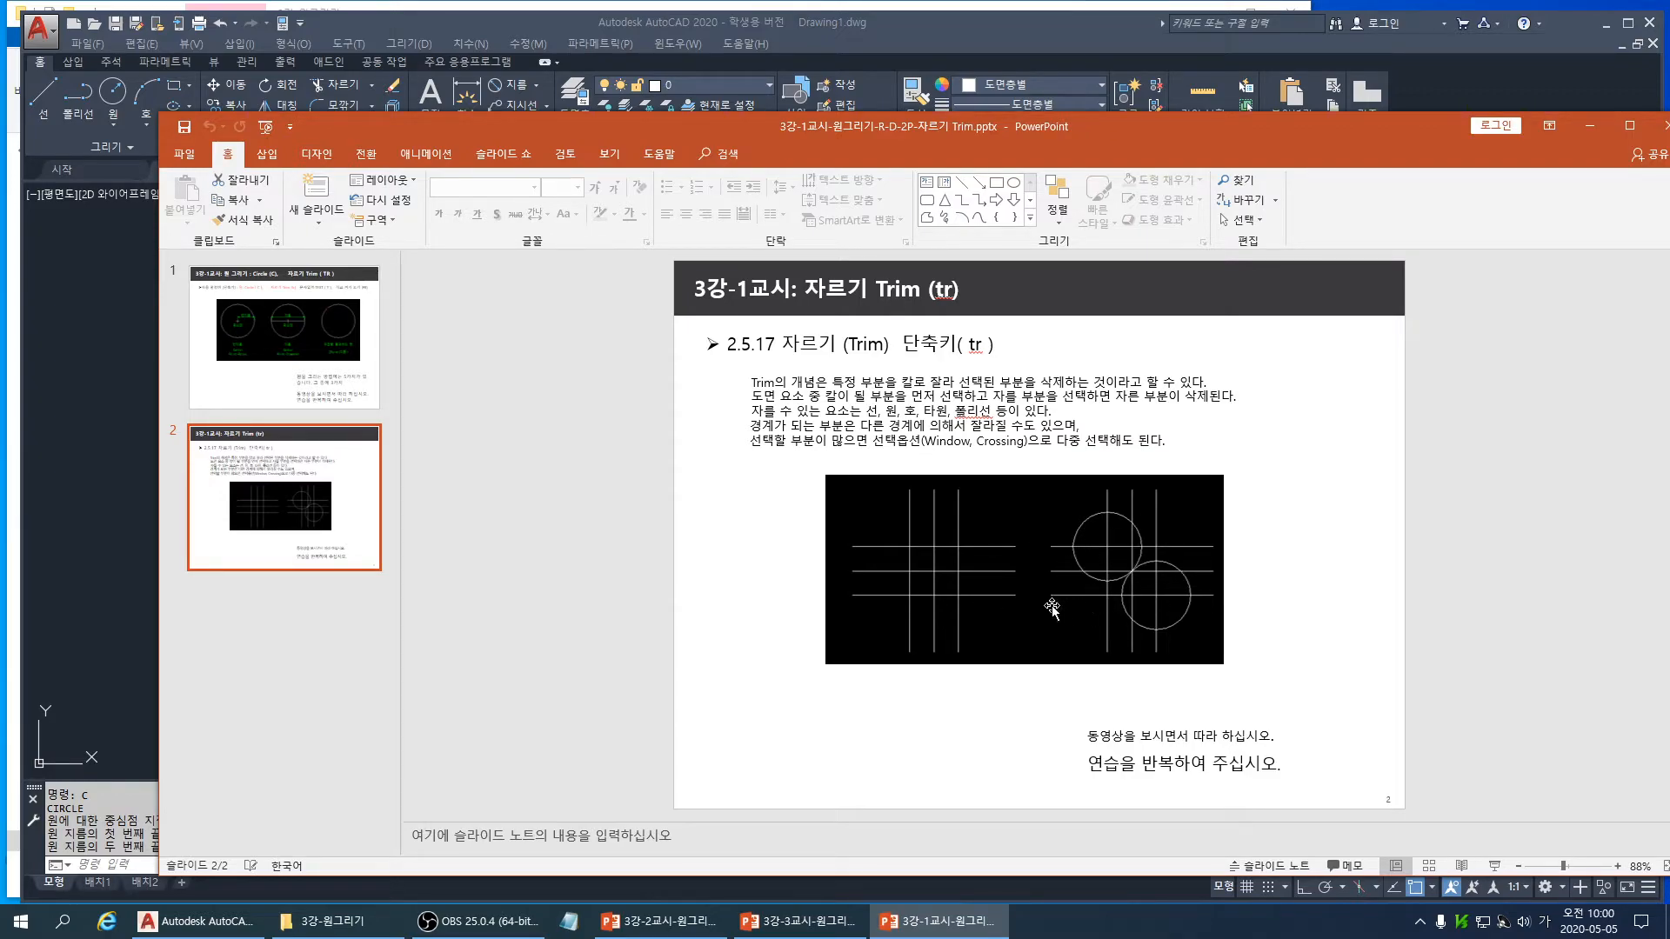
pyautogui.click(76, 411)
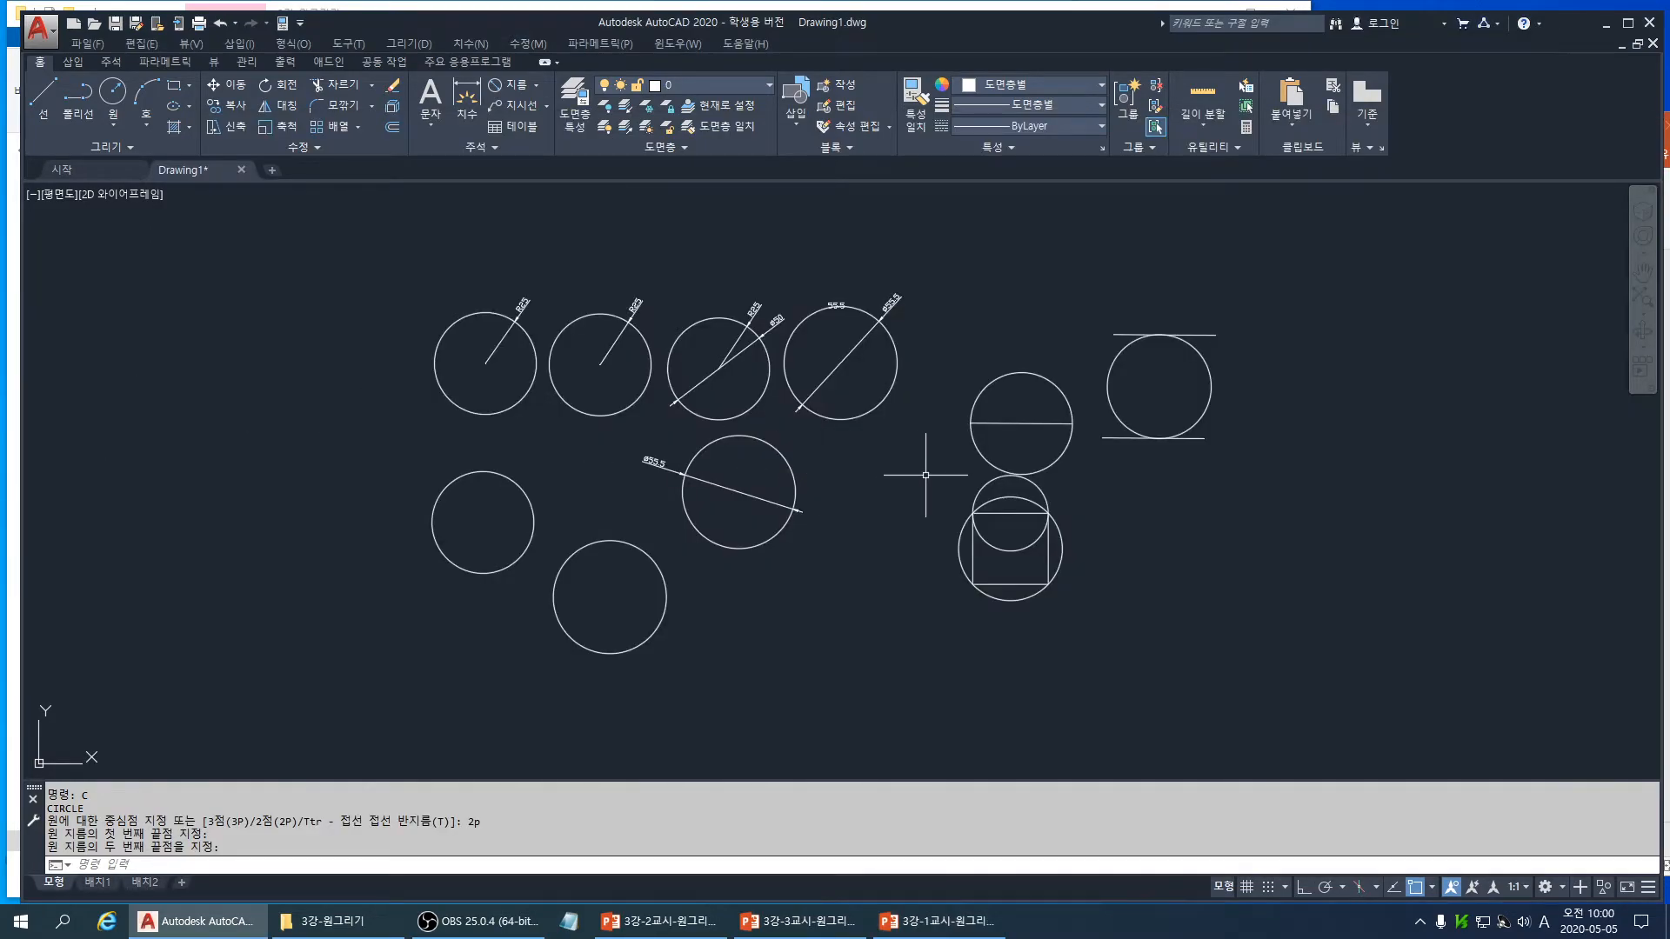
# - Turn Ortho mode on and draw a 150 long vertical line downward in the empty space beyond the circles
pyautogui.moveTo(1100, 488); pyautogui.dragTo(782, 495, button='middle')
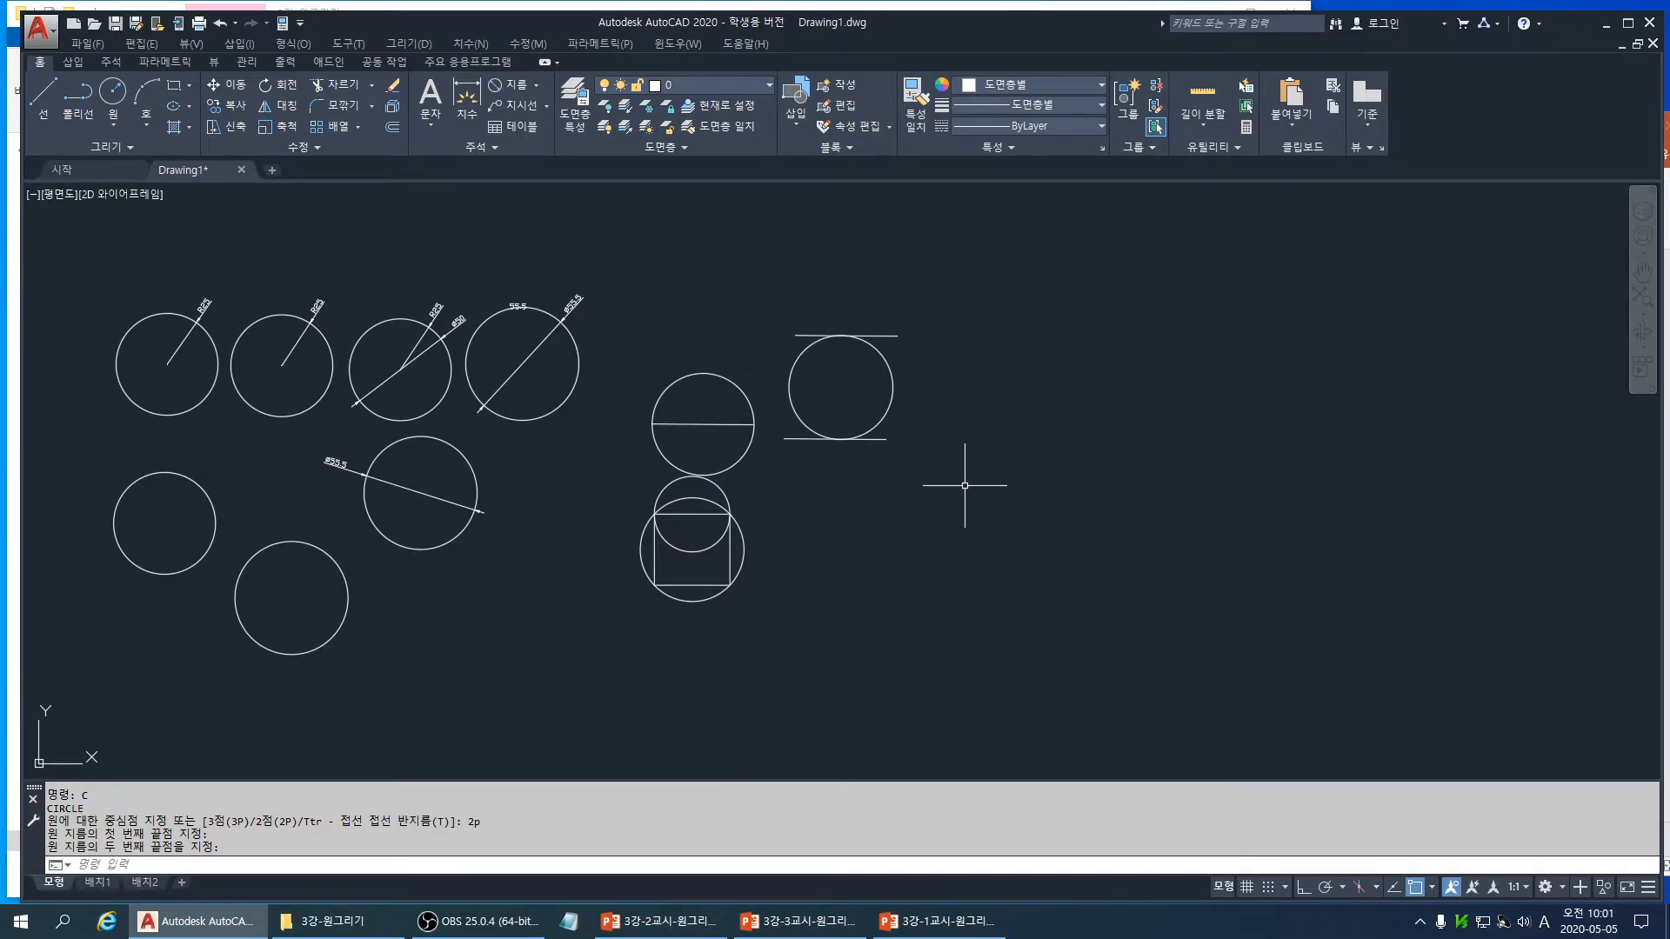
pyautogui.write('l')
pyautogui.press('Return')
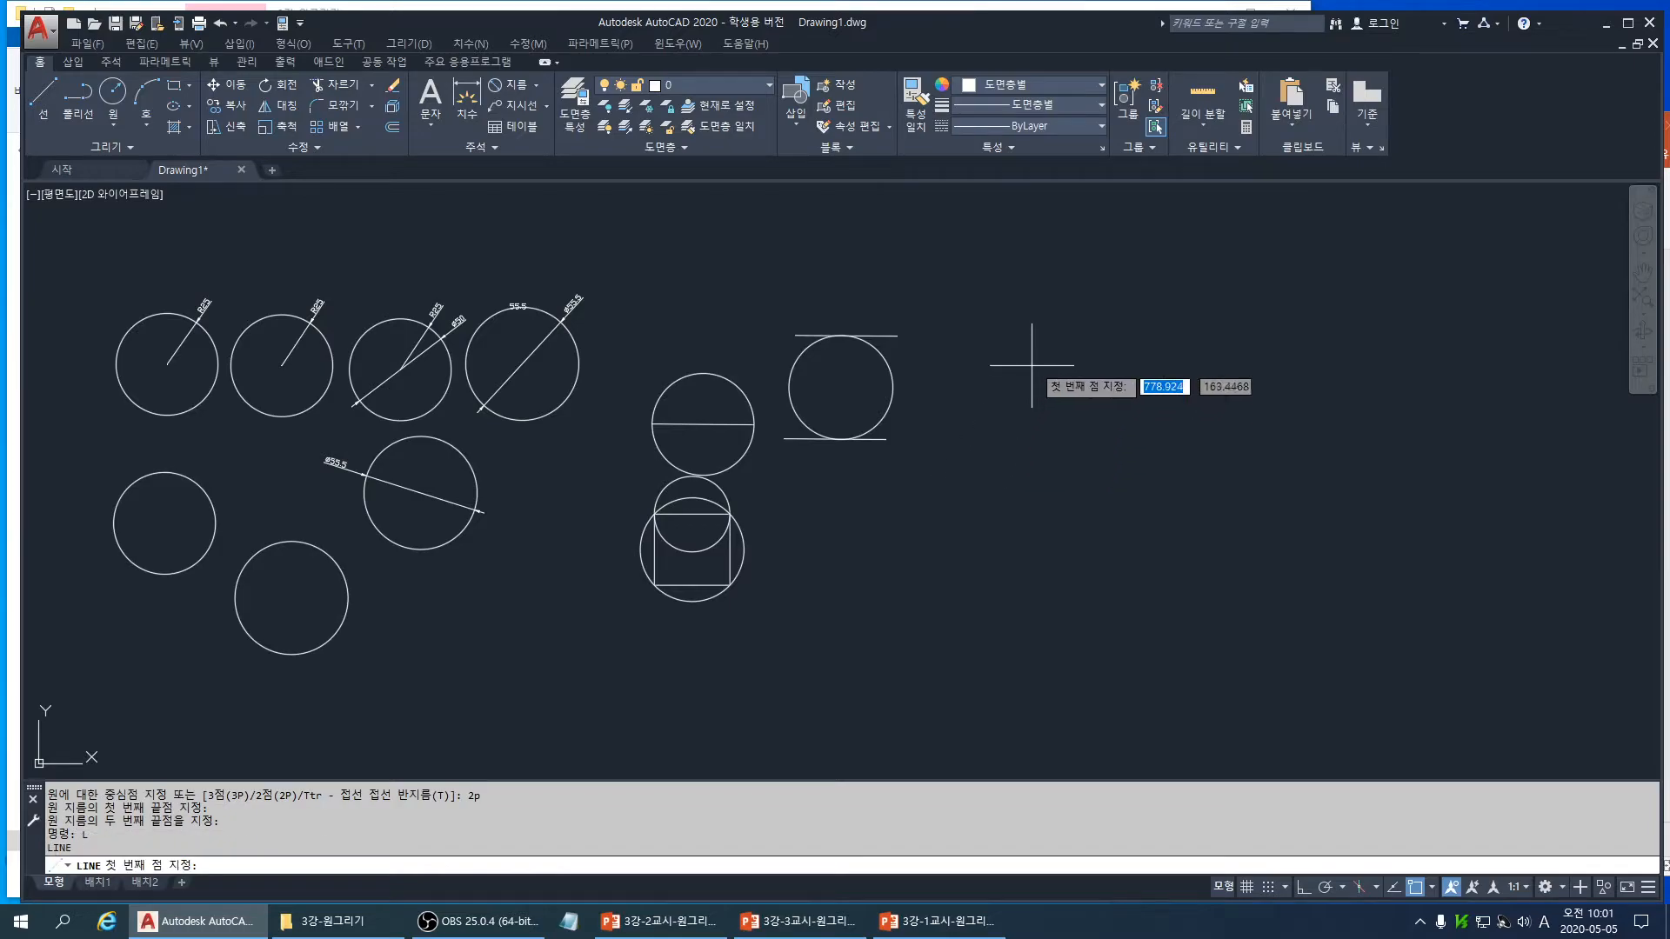
pyautogui.click(1034, 339)
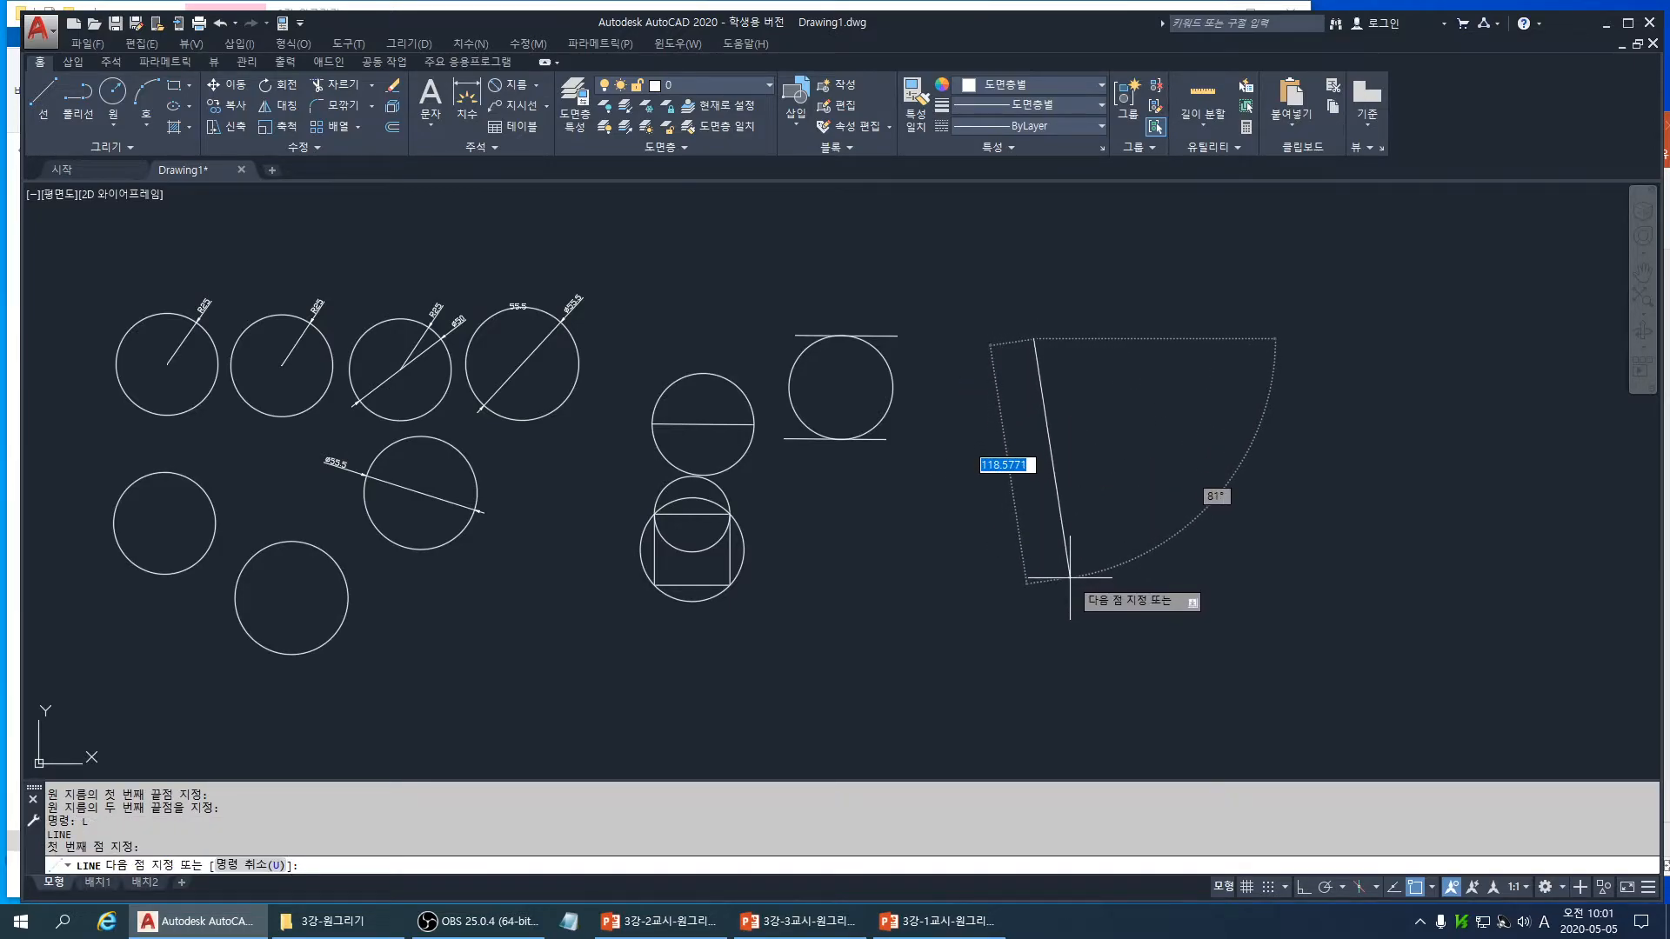
pyautogui.press('F8')
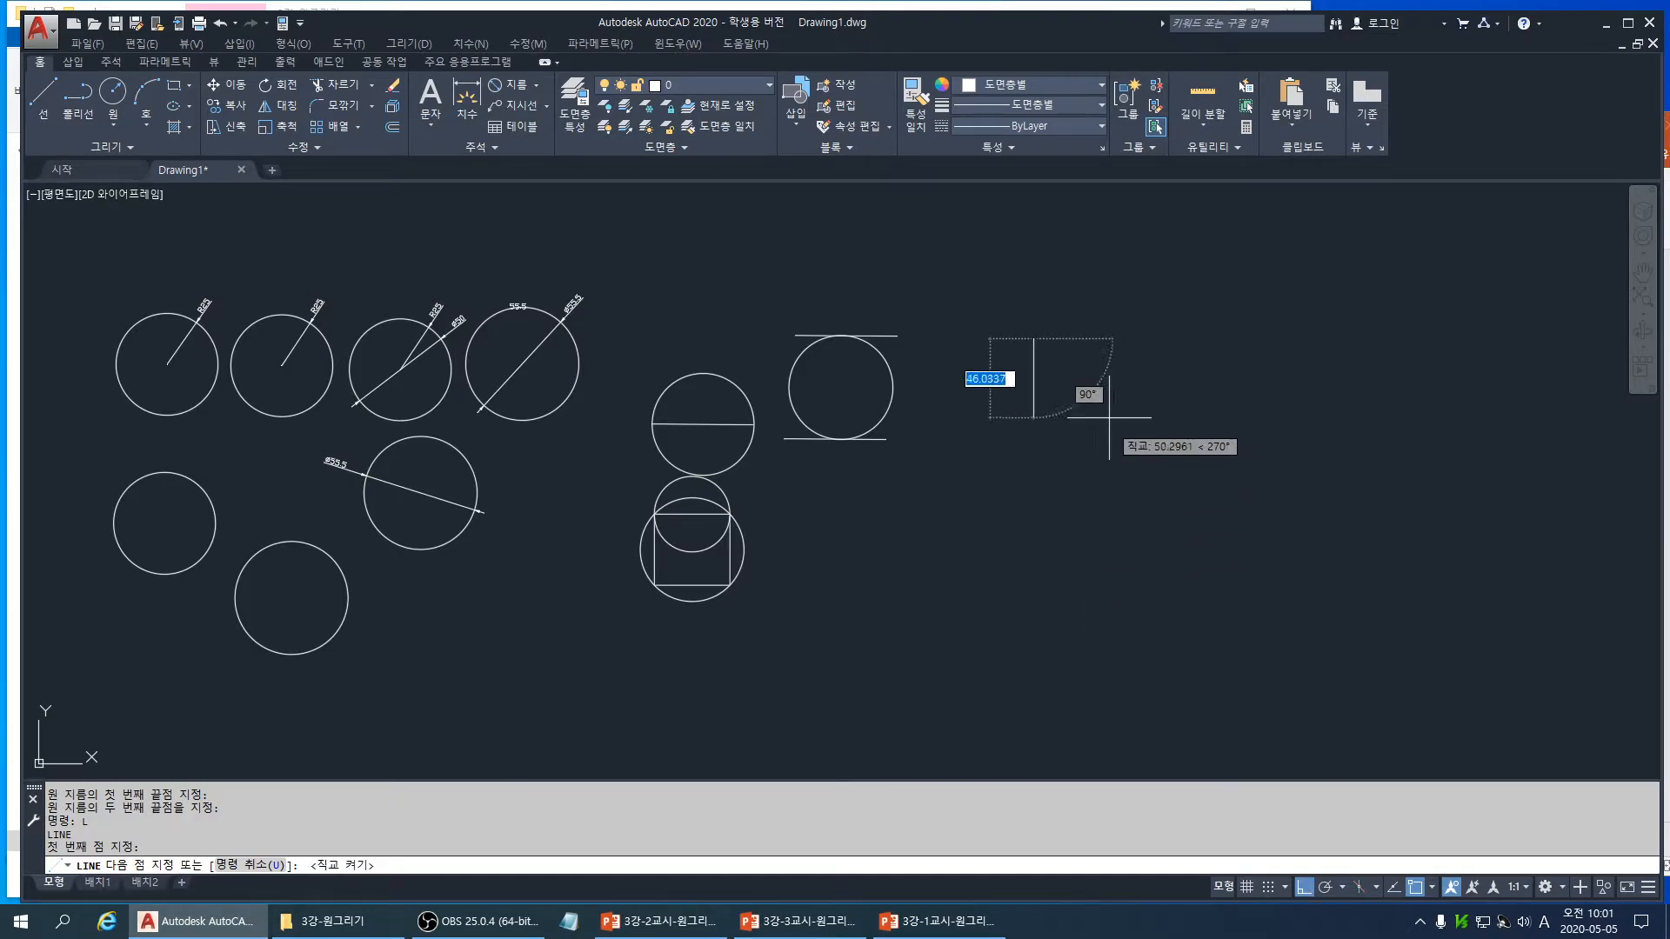
pyautogui.write('1')
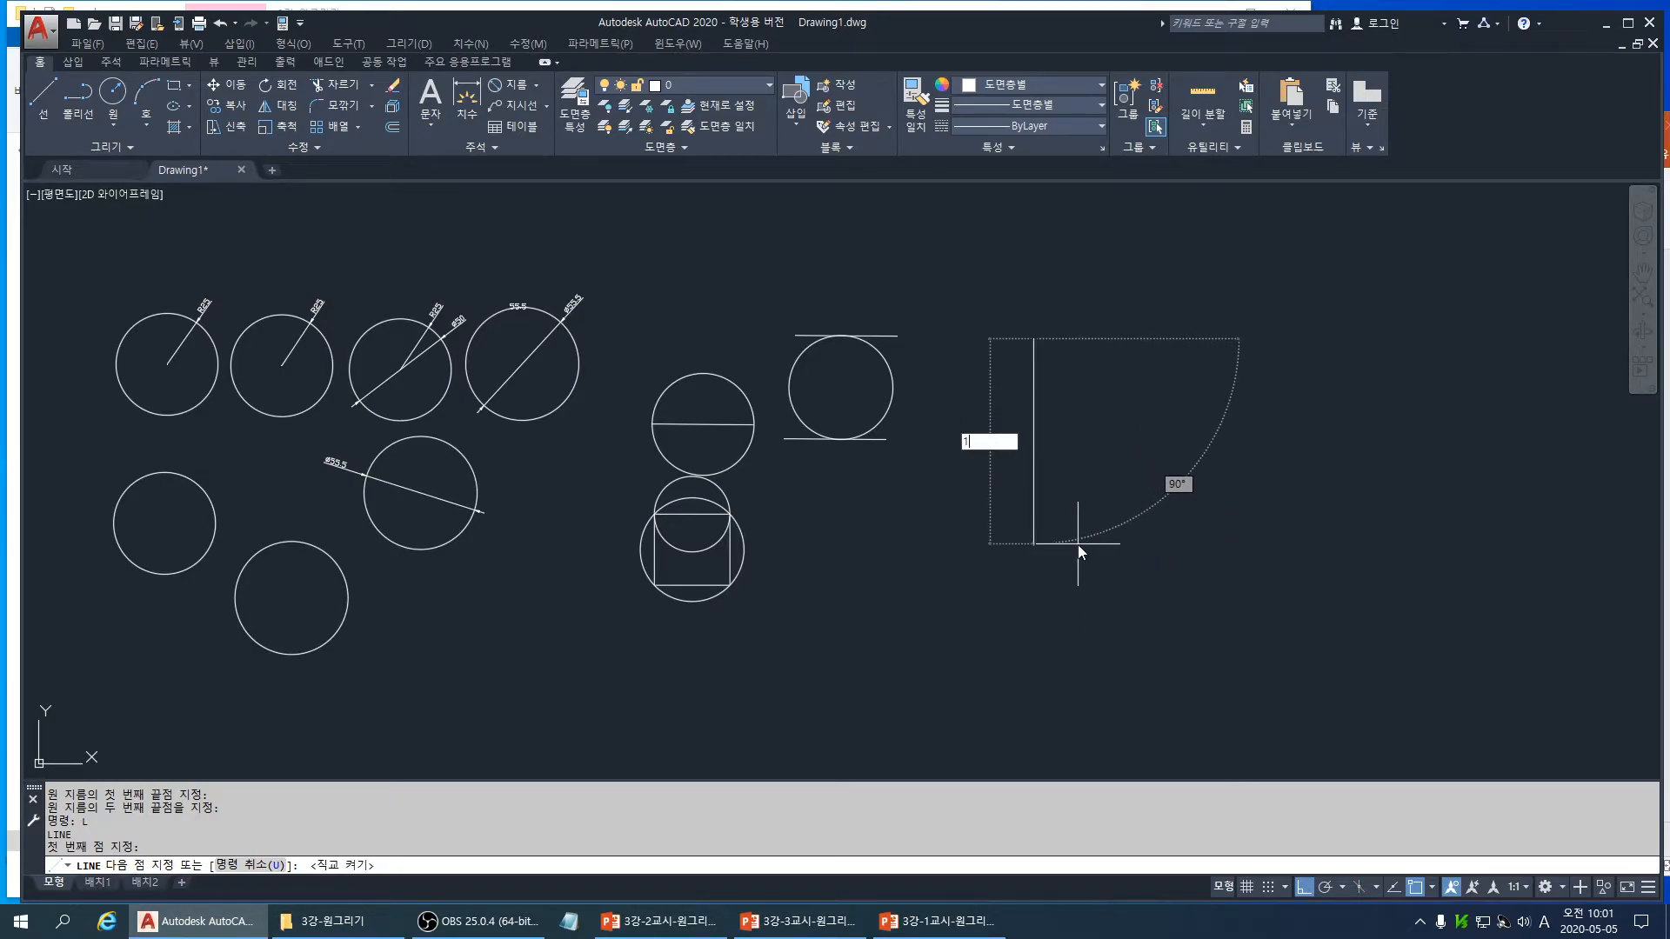
pyautogui.write('50')
pyautogui.press('Return')
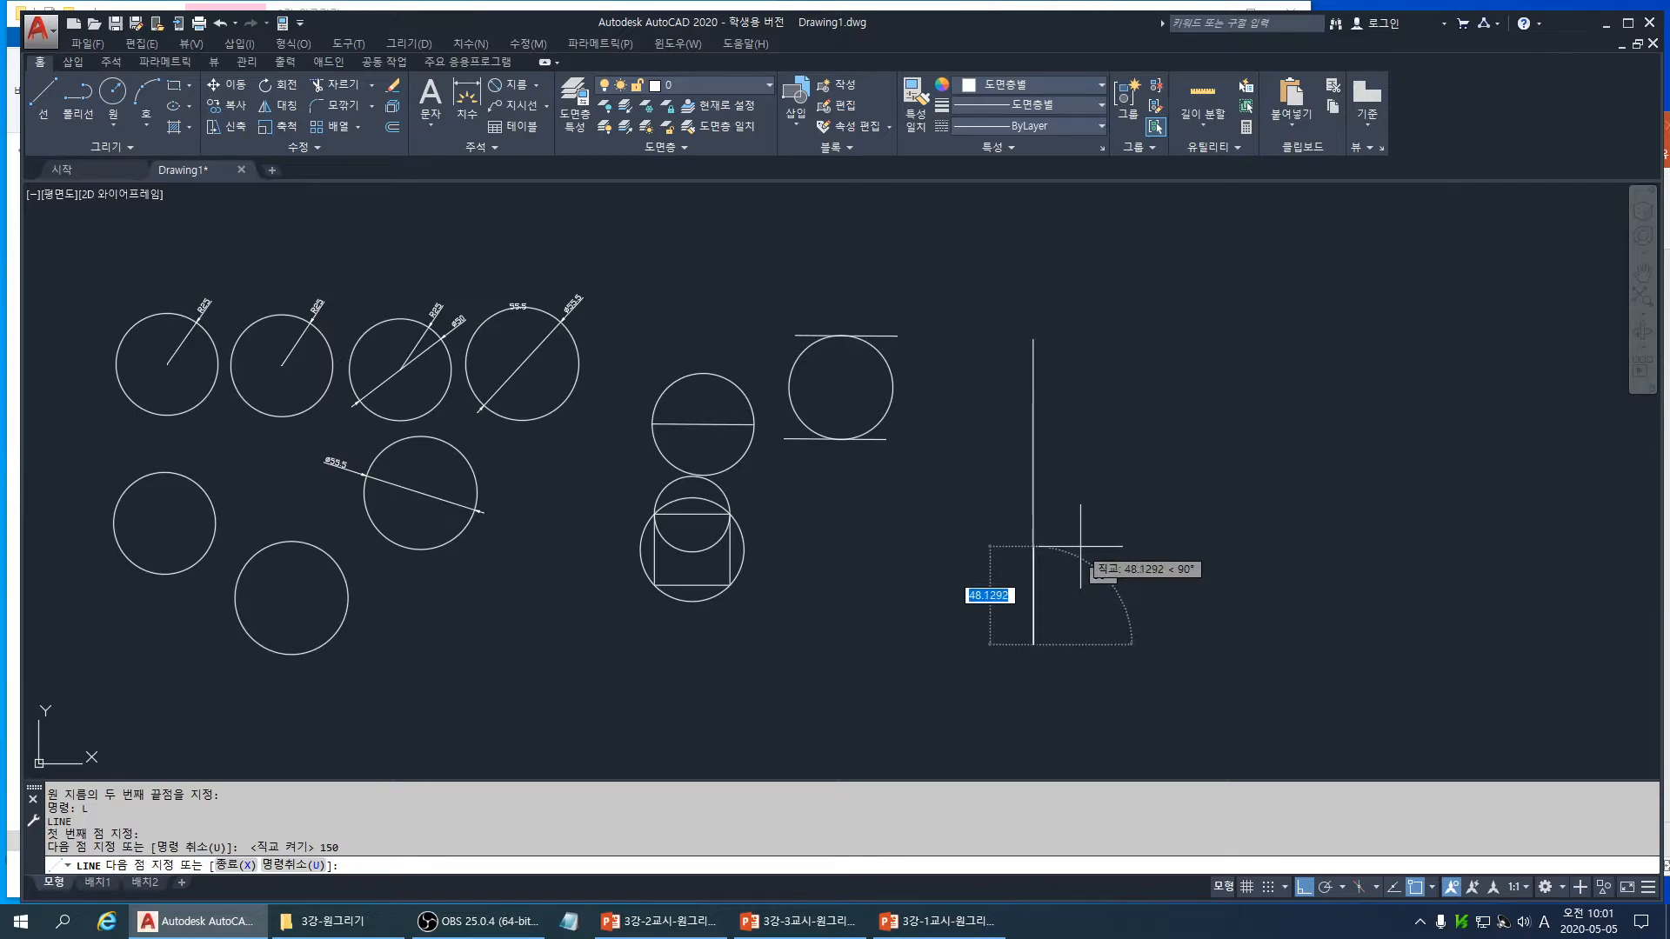
pyautogui.press('Escape')
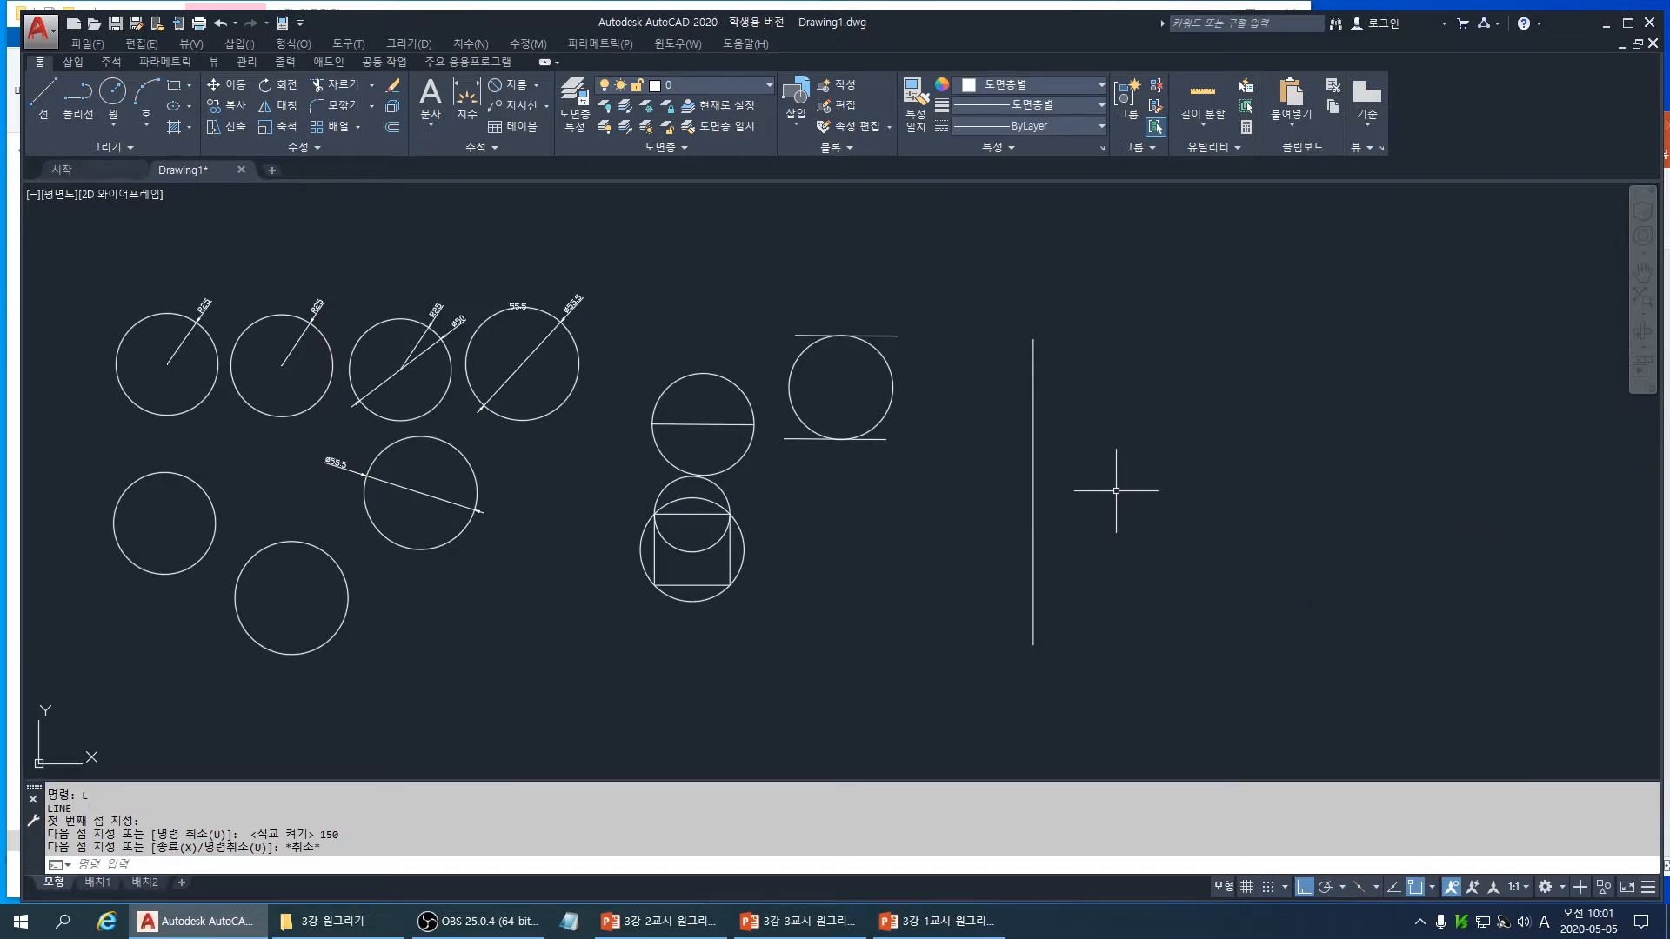
# - Draw a 150 long horizontal line to the right from the midpoint of the vertical line
pyautogui.write('l')
pyautogui.press('Return')
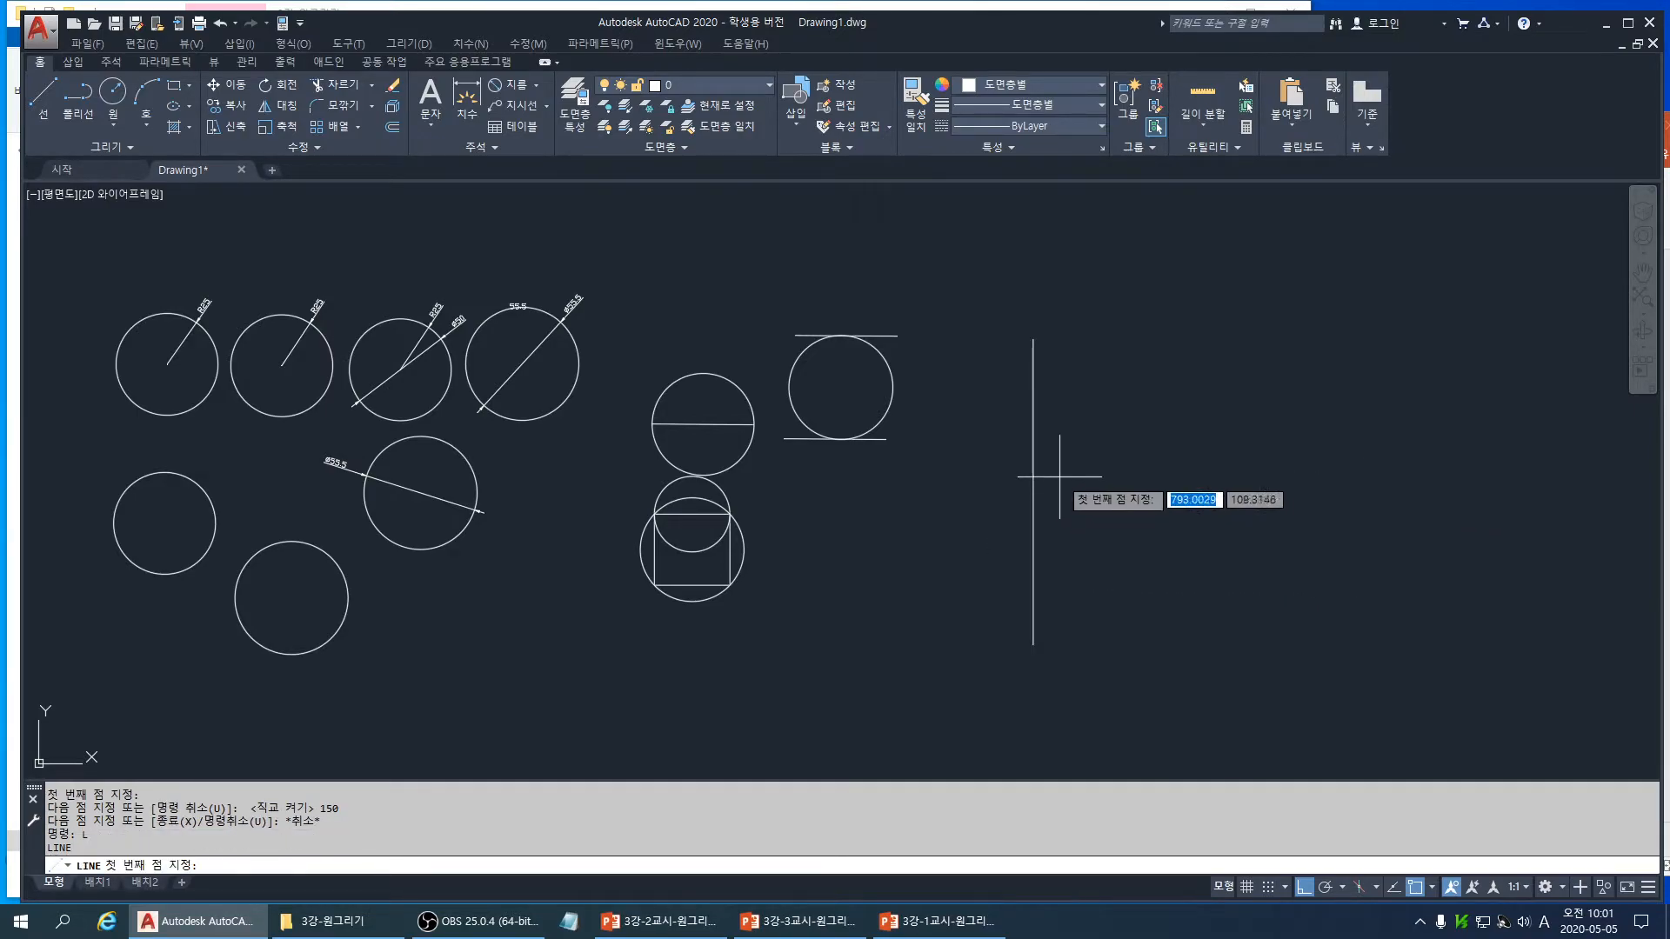
pyautogui.click(1034, 480)
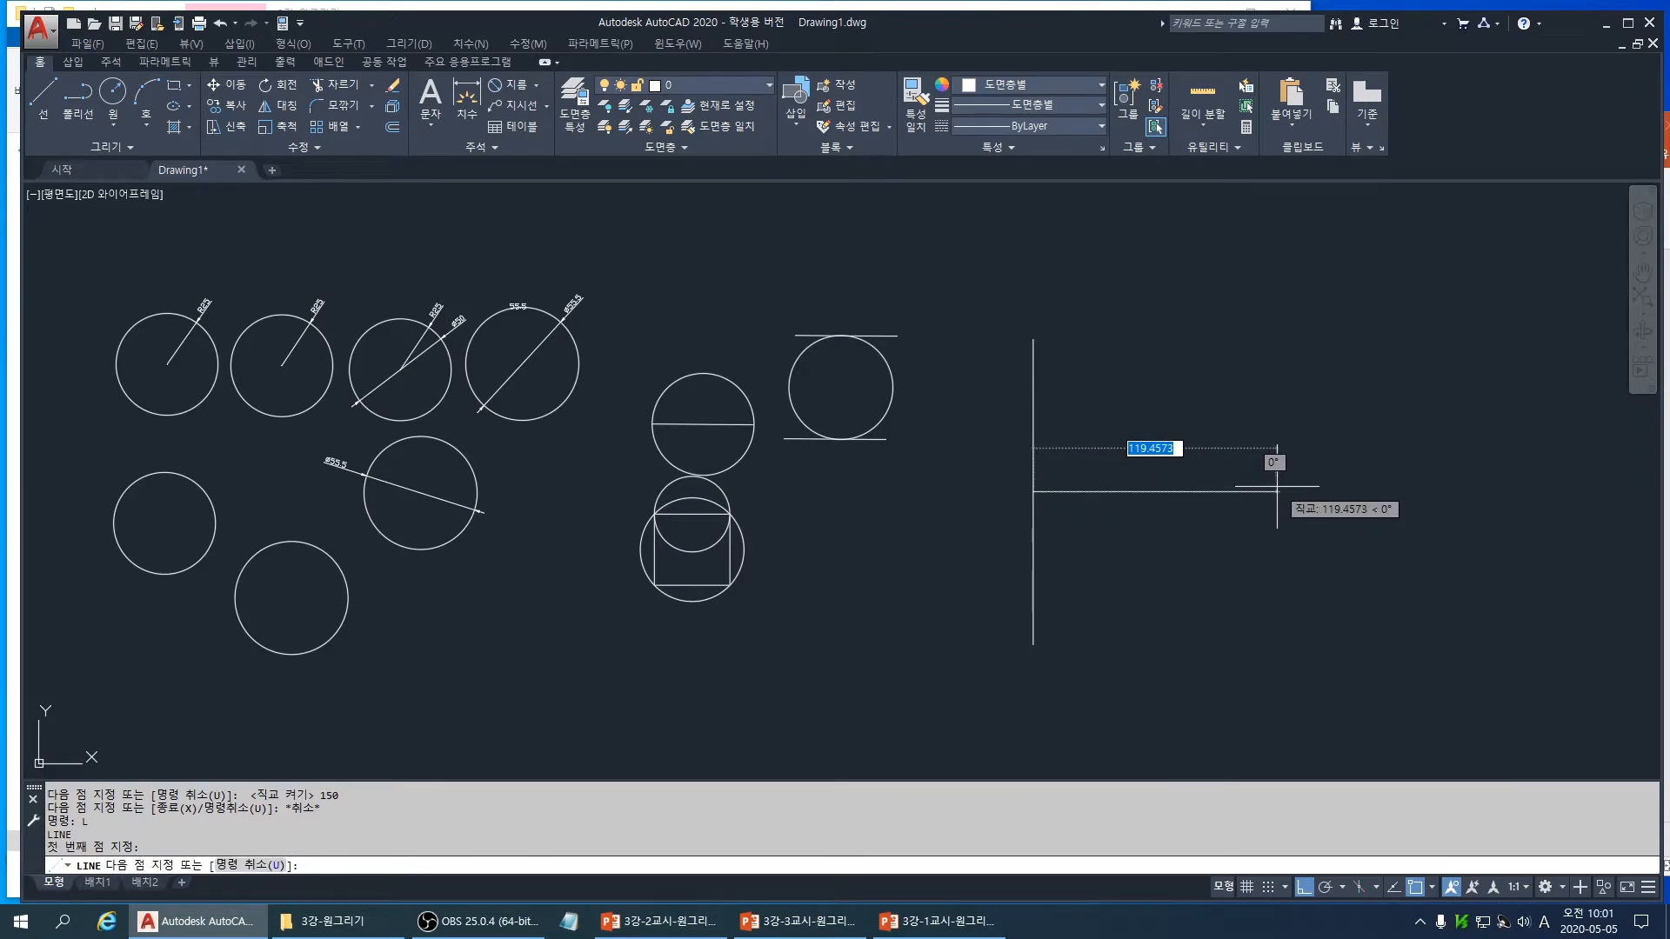
pyautogui.write('15')
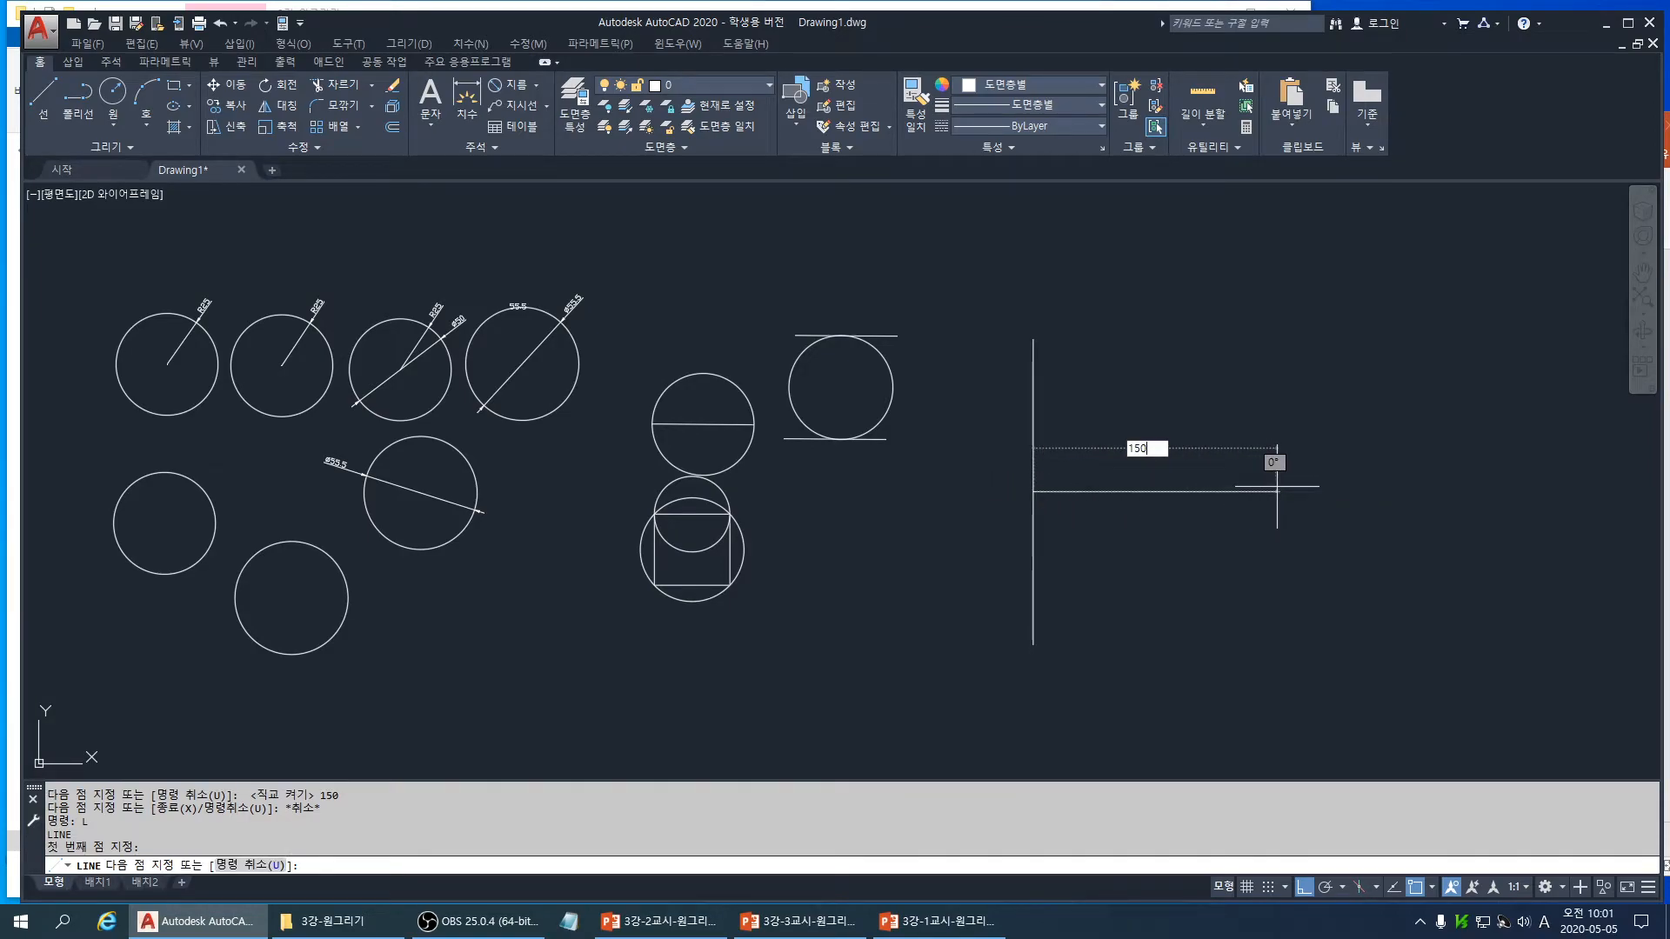
pyautogui.write('0')
pyautogui.press('Return')
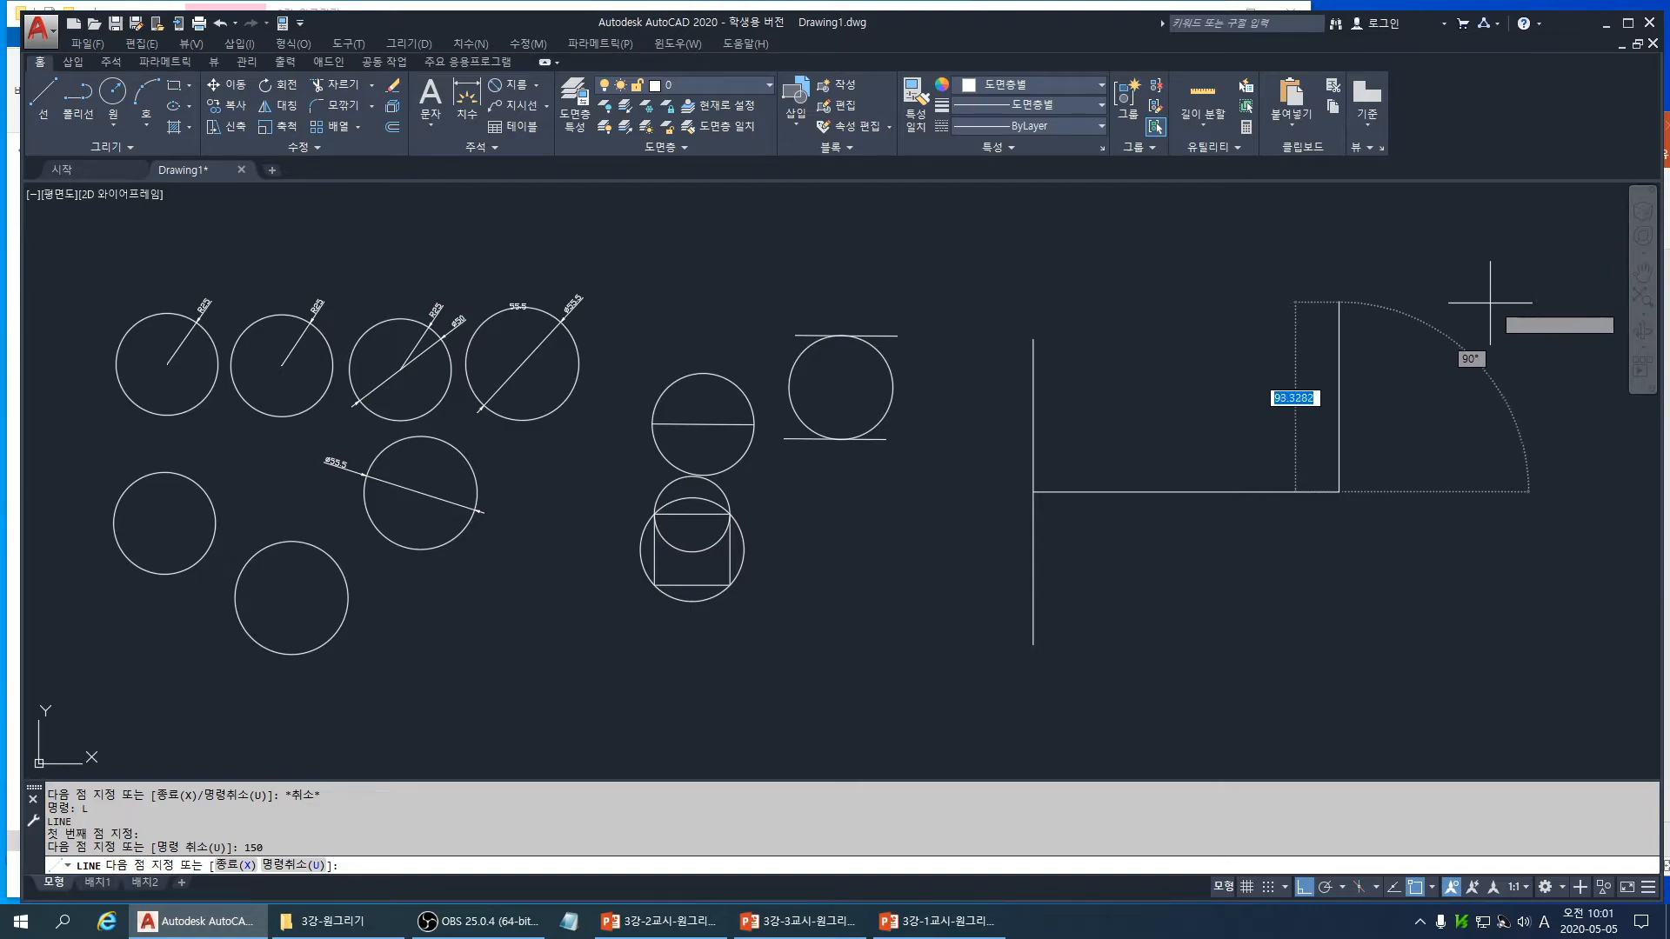
pyautogui.press('Escape')
# - Draw a 150 long horizontal line to the right from the upper end of the vertical line
pyautogui.press('Return')
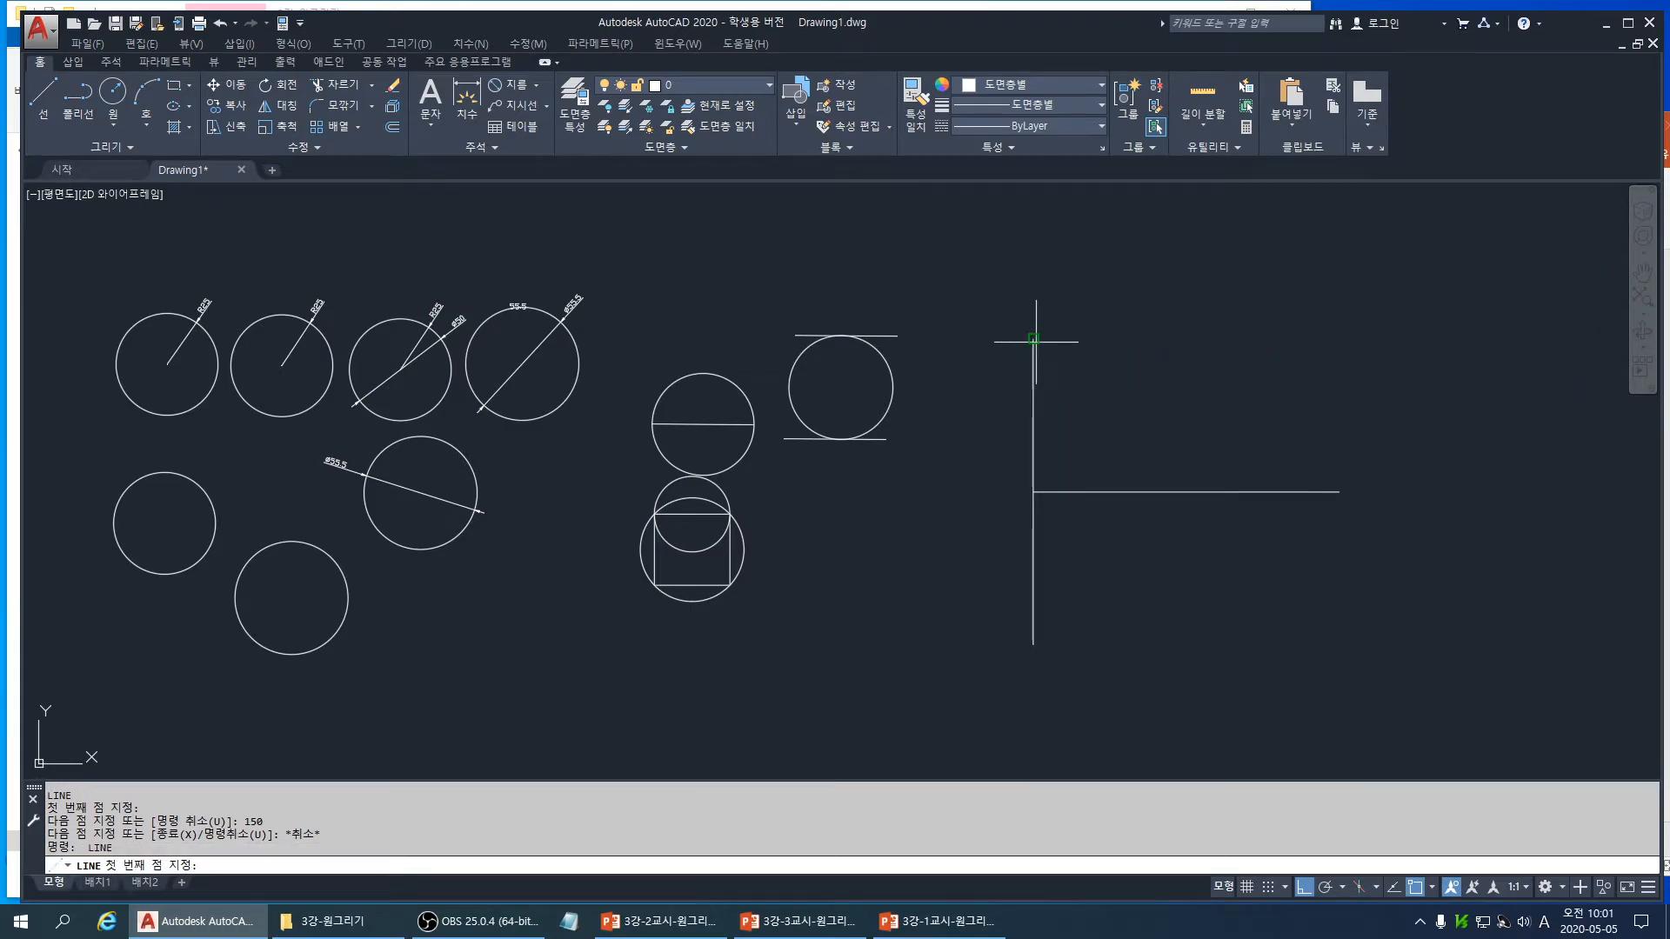
pyautogui.click(1034, 339)
pyautogui.write('150')
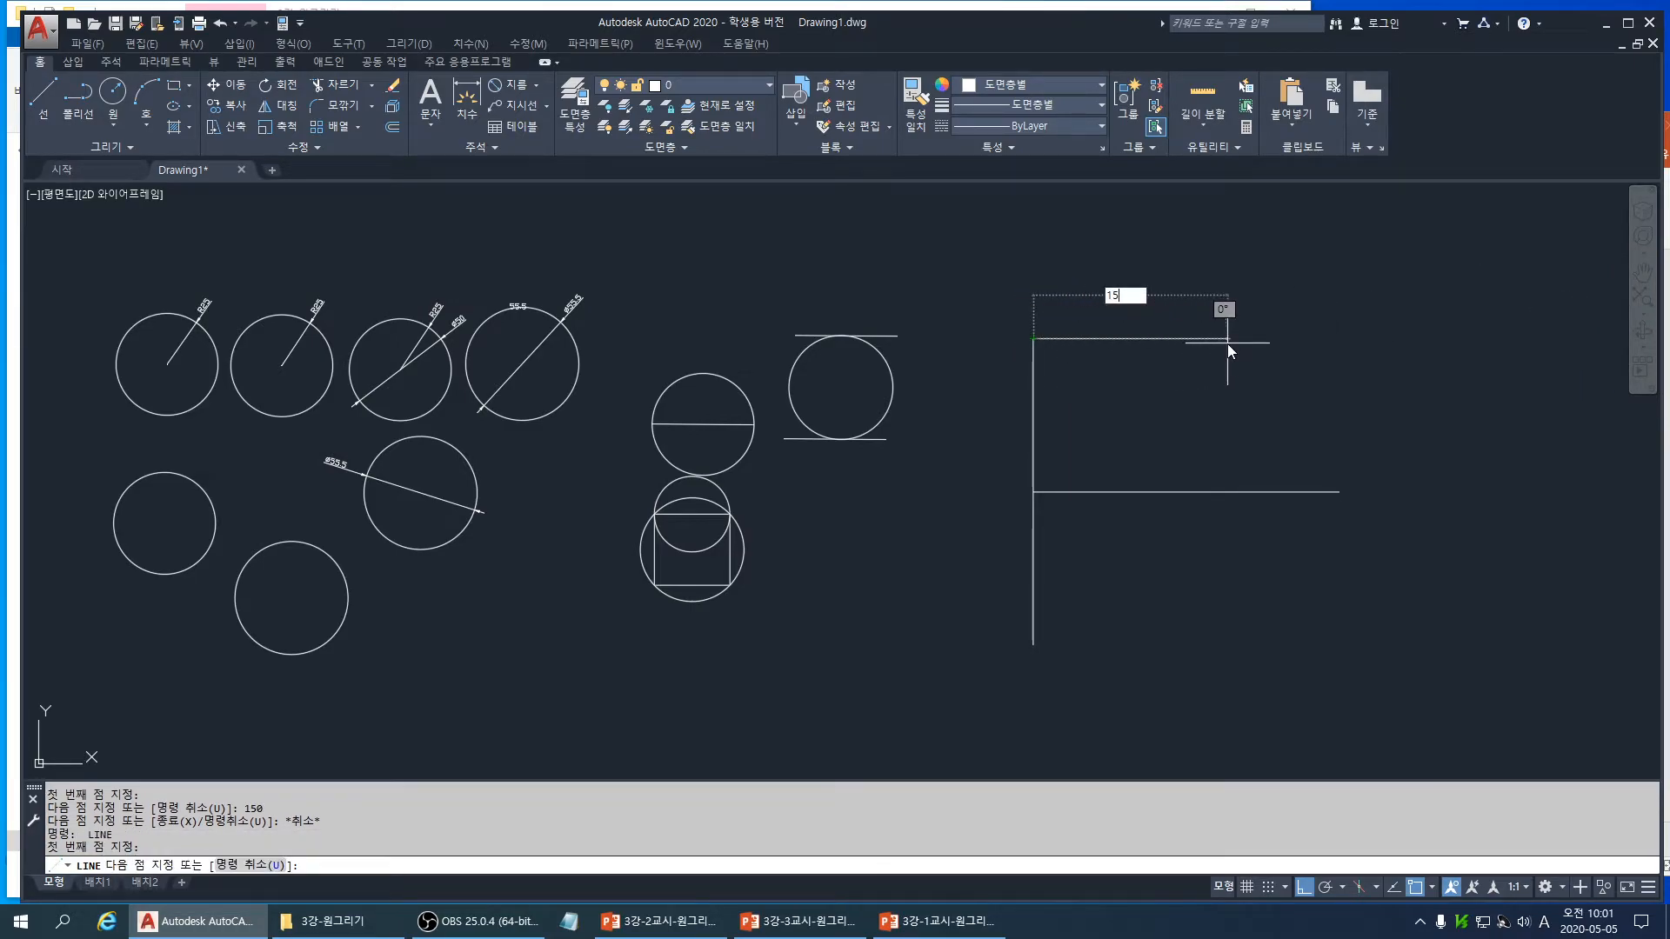
pyautogui.press('Return')
pyautogui.press('Escape')
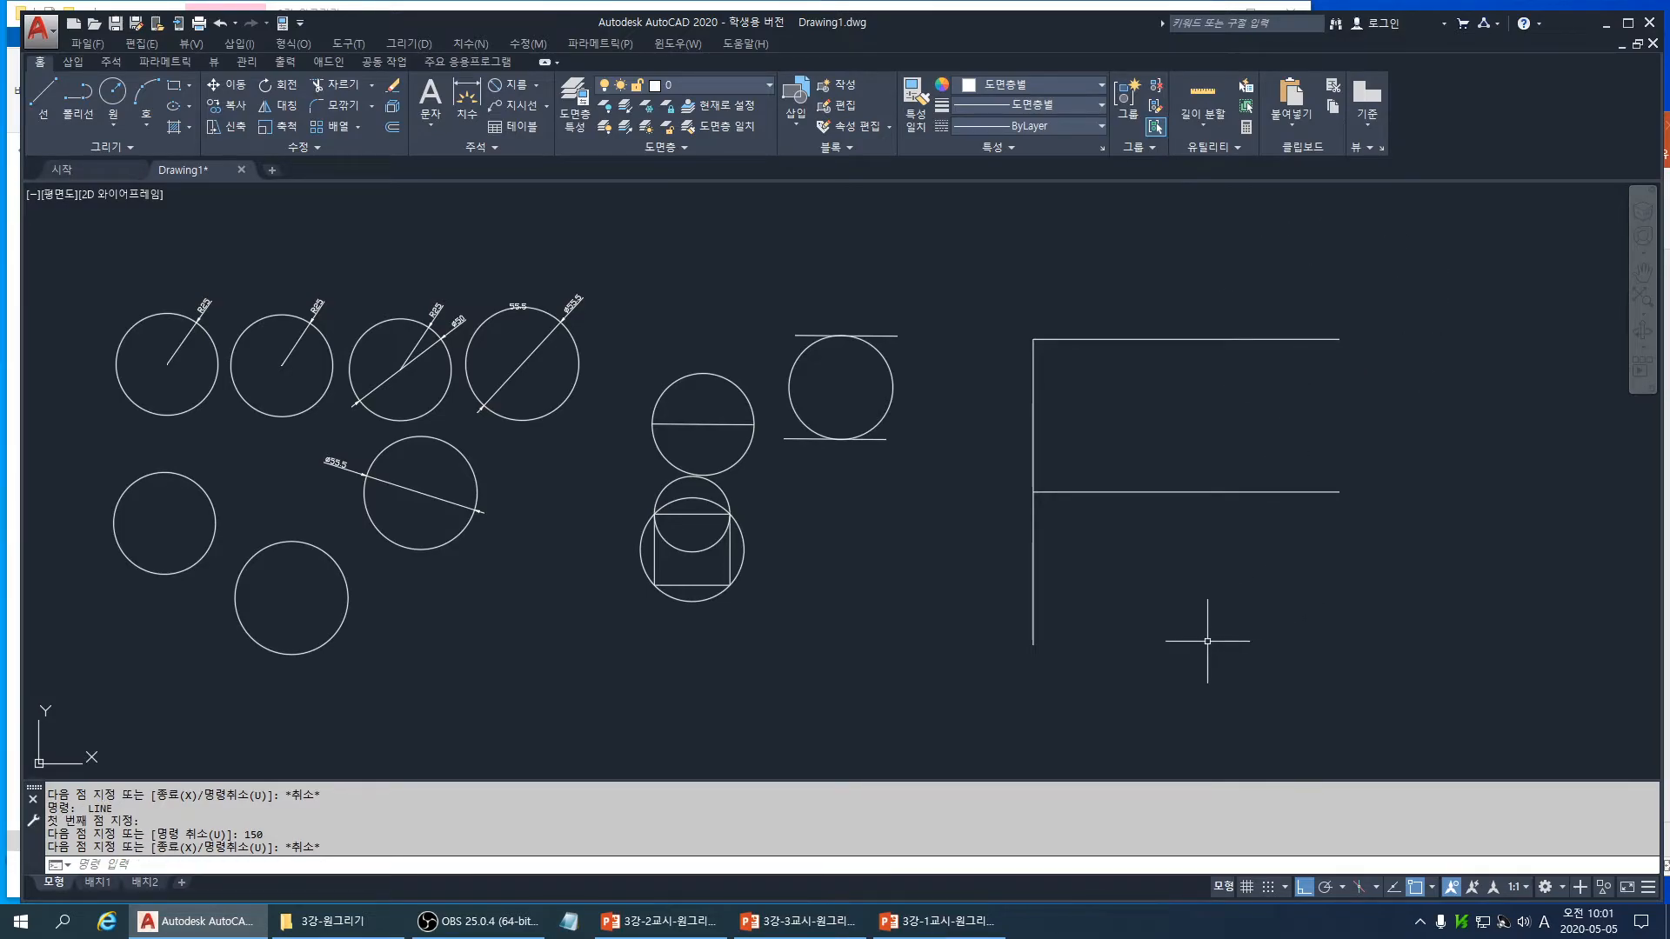
# - Draw a 150 long horizontal line to the right from the lower end of the vertical line
pyautogui.press('Return')
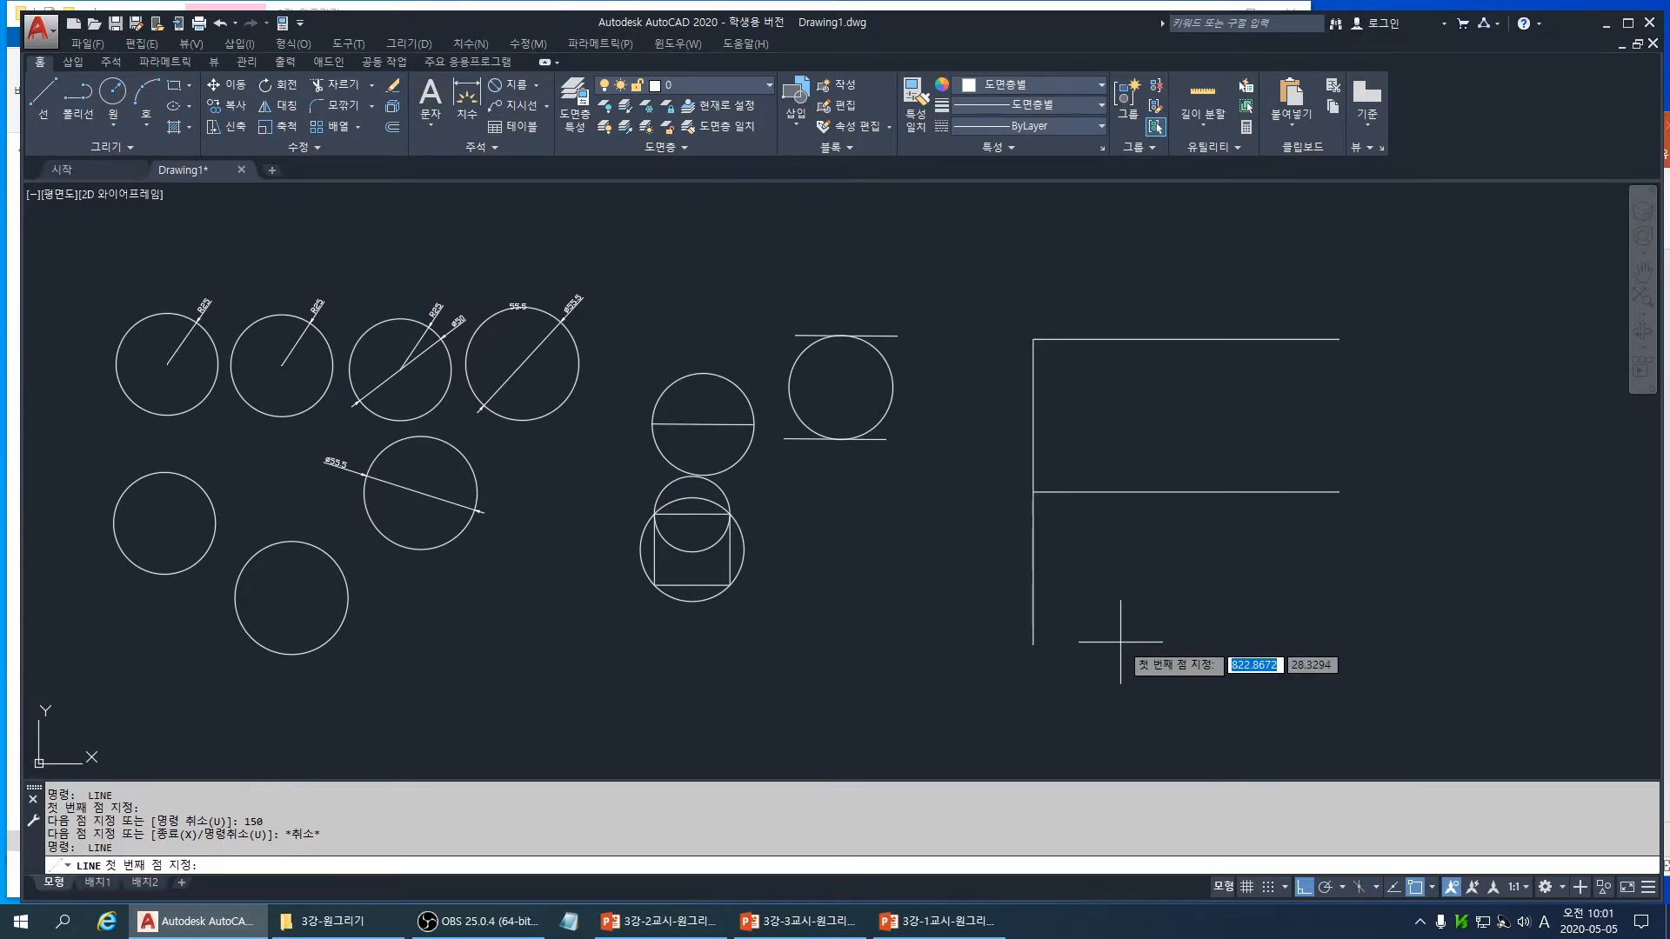
pyautogui.click(1033, 645)
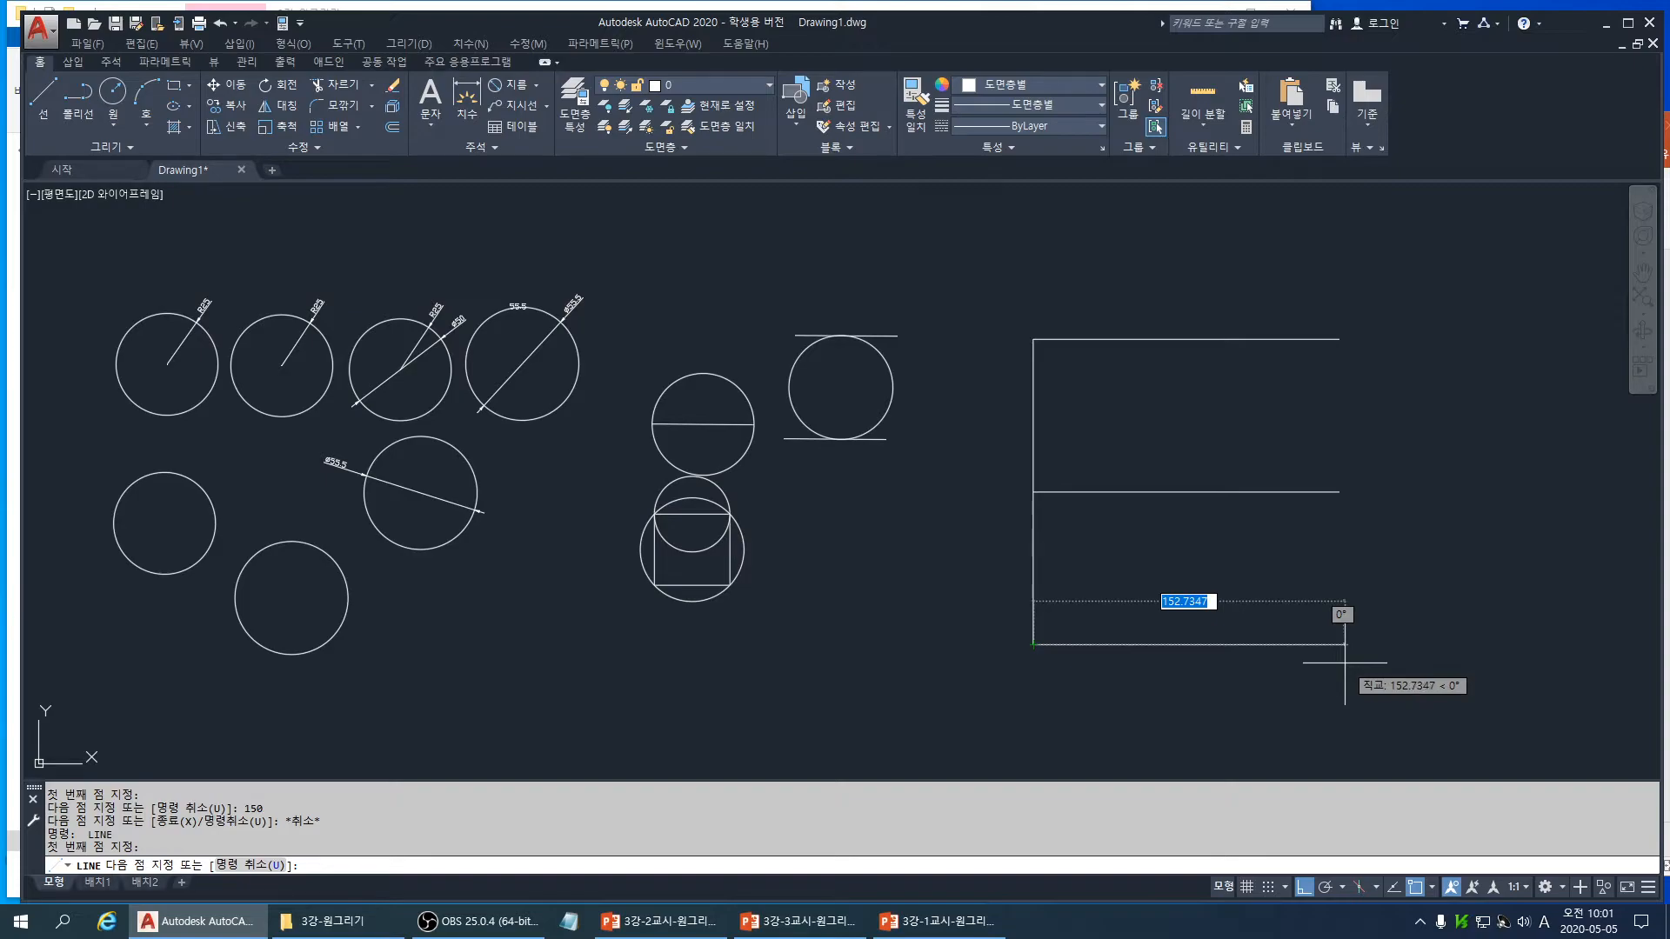
pyautogui.write('5')
pyautogui.press('BackSpace')
pyautogui.write('15')
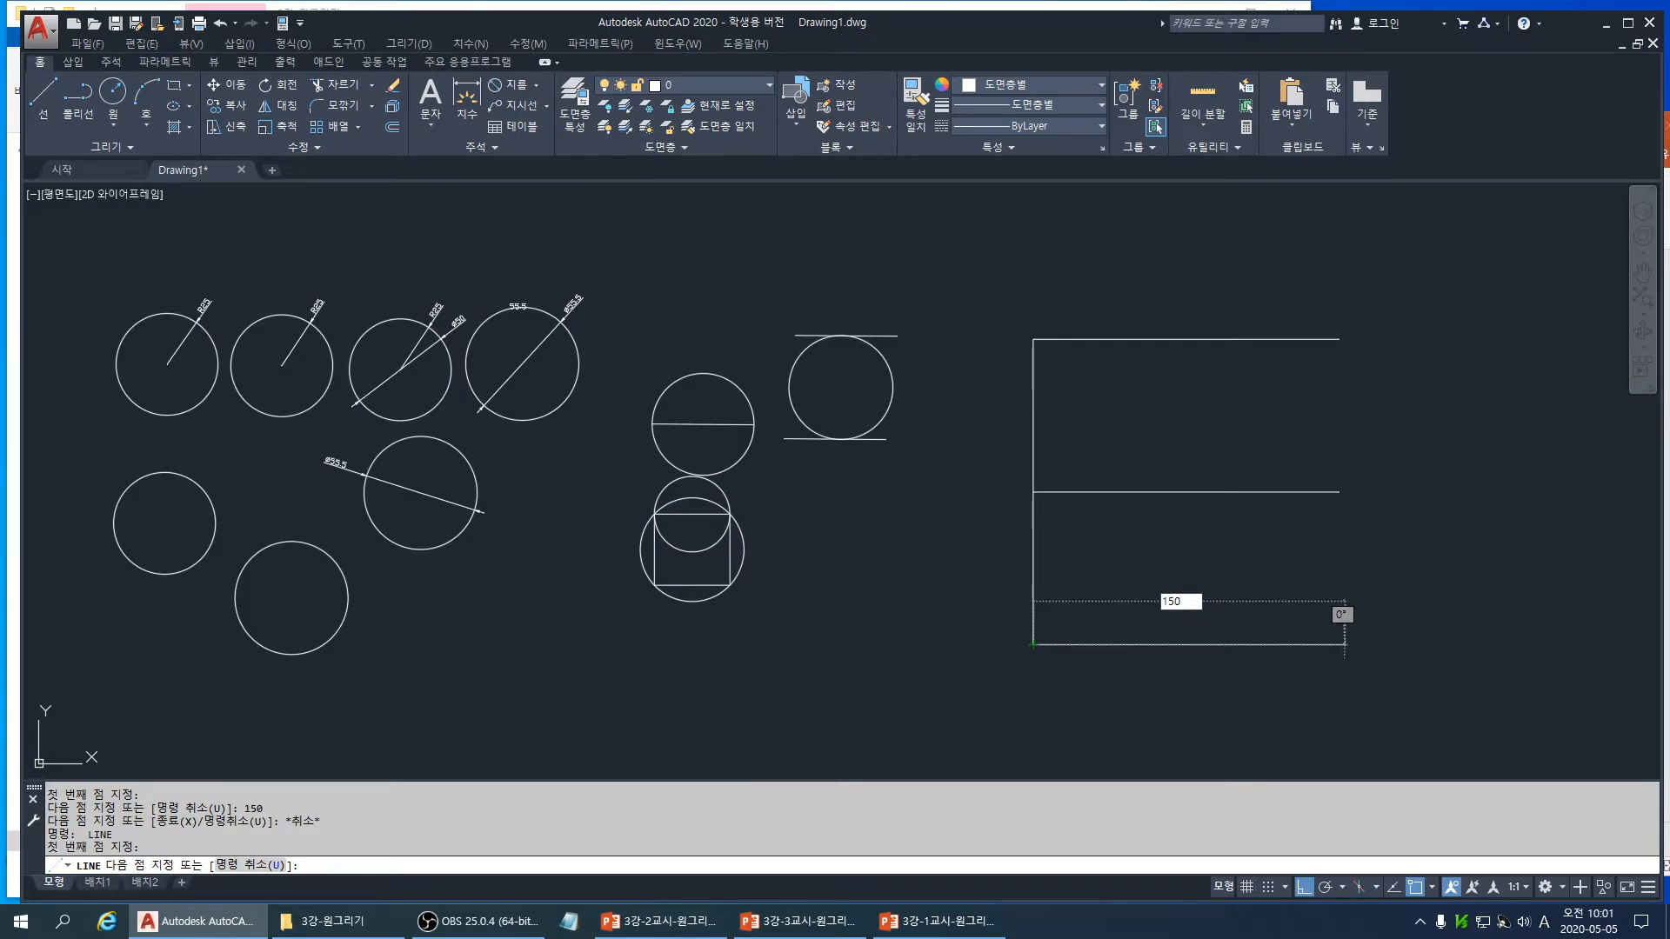
pyautogui.write('0')
pyautogui.press('Return')
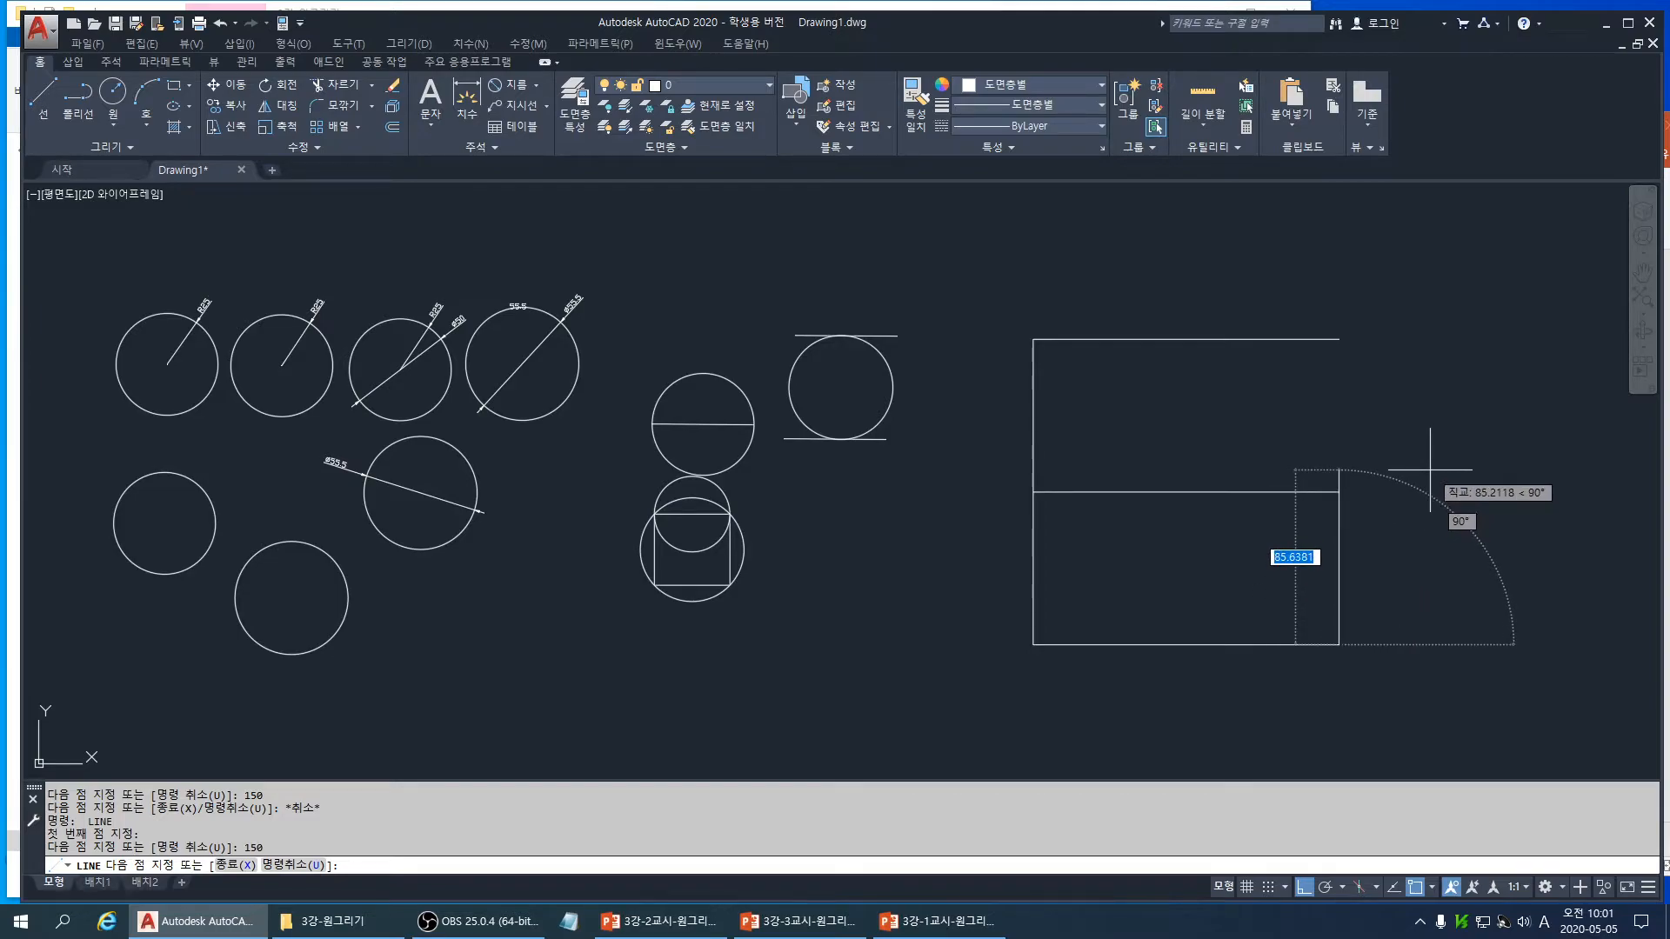
pyautogui.press('Escape')
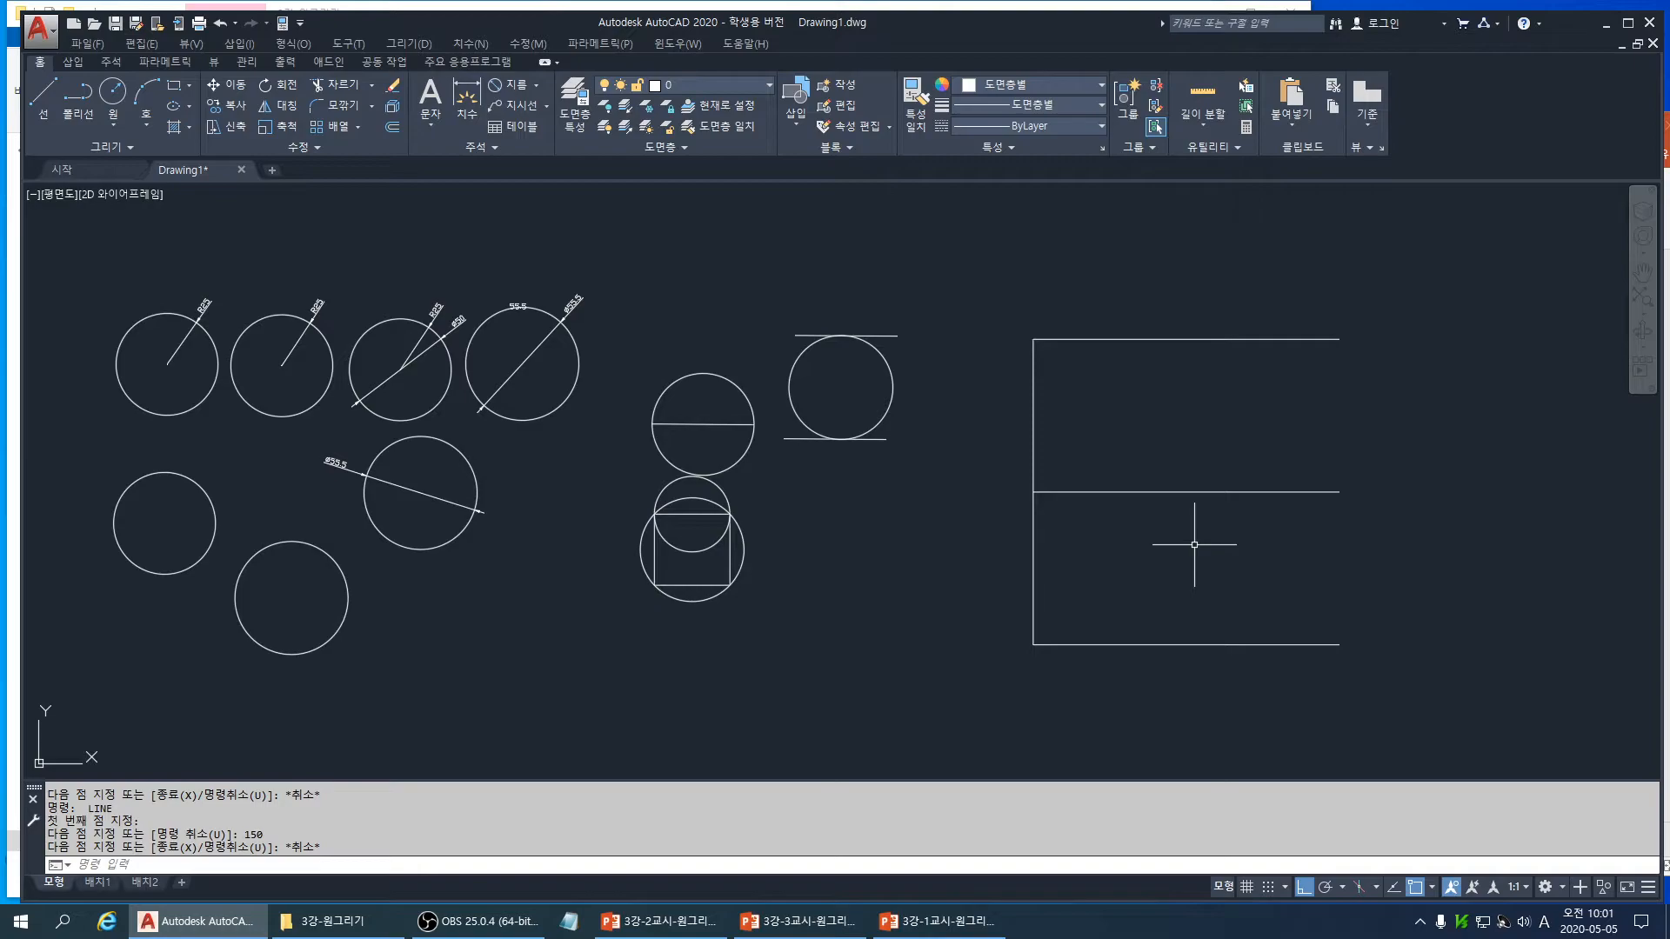
# - Draw a vertical line joining the midpoints of the upper and lower horizontal lines
pyautogui.write('l')
pyautogui.press('Return')
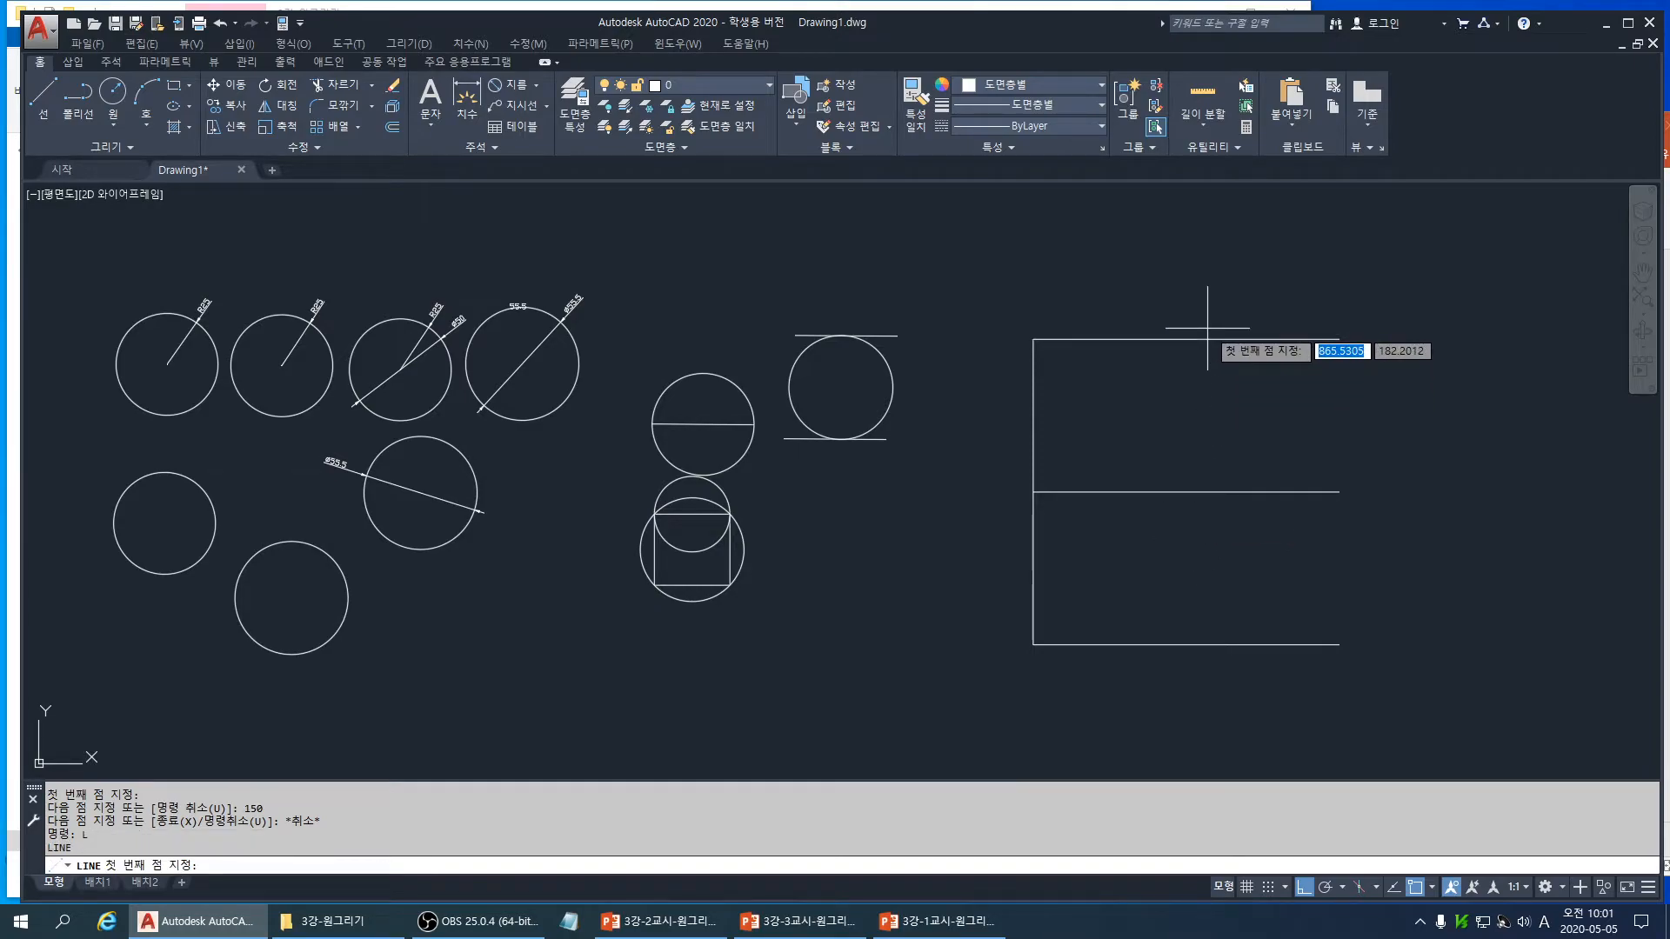
pyautogui.click(1185, 339)
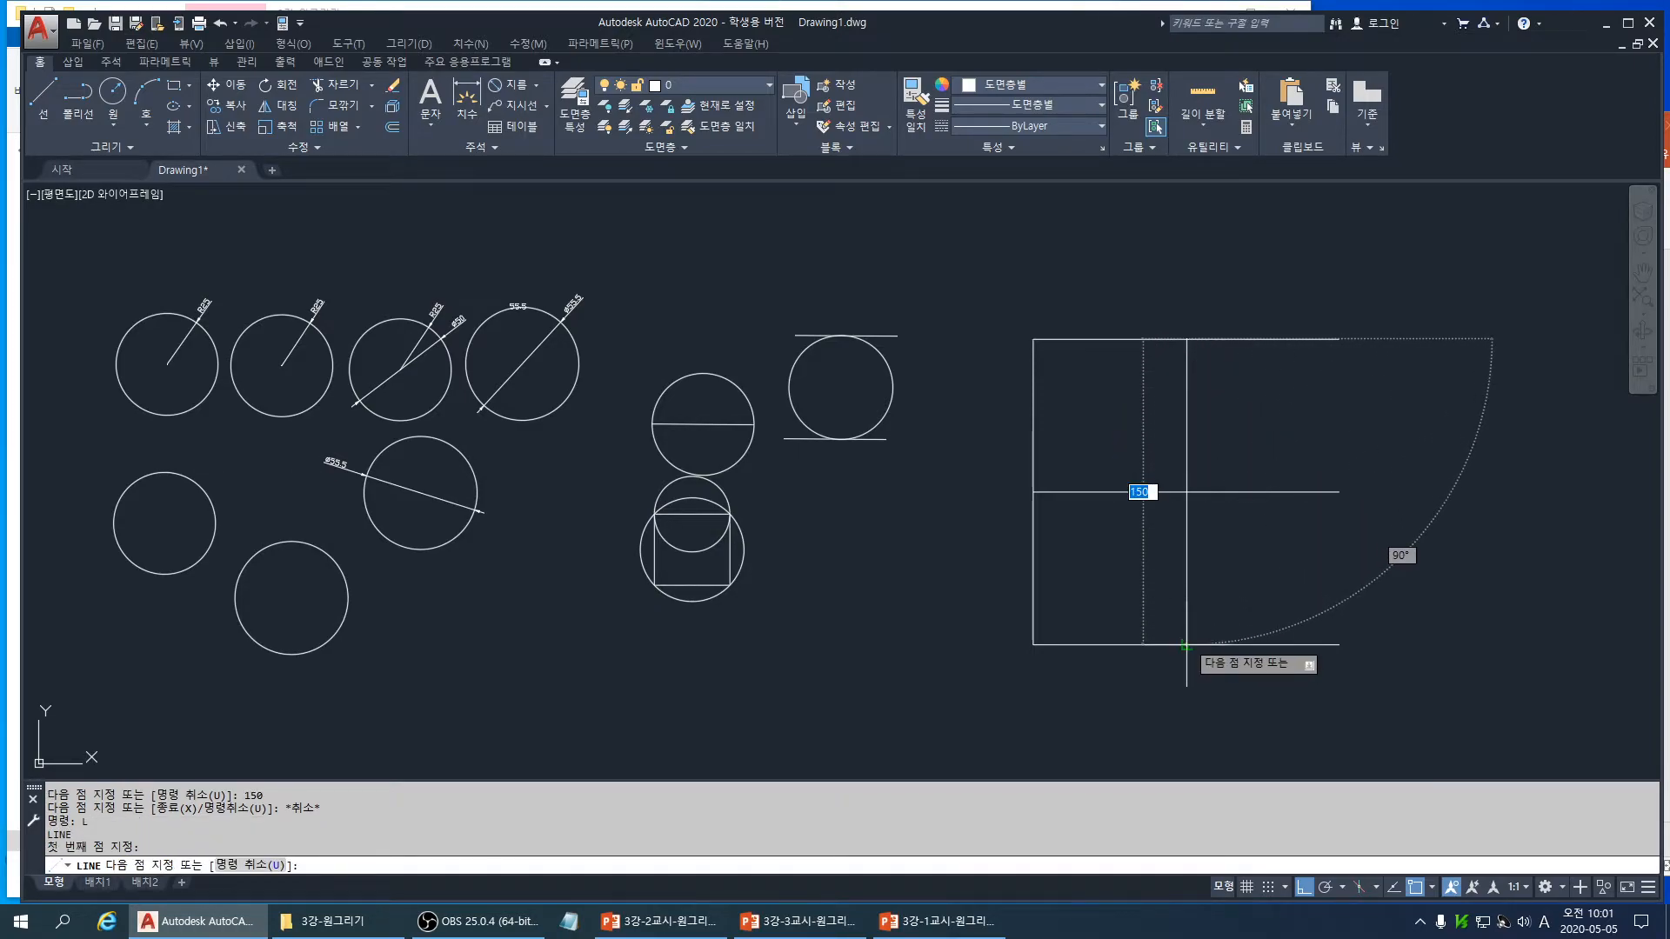
pyautogui.click(1185, 645)
pyautogui.press('Escape')
# - Close the square with a vertical line joining the right ends of the upper and lower horizontal lines
pyautogui.press('Return')
pyautogui.click(1339, 339)
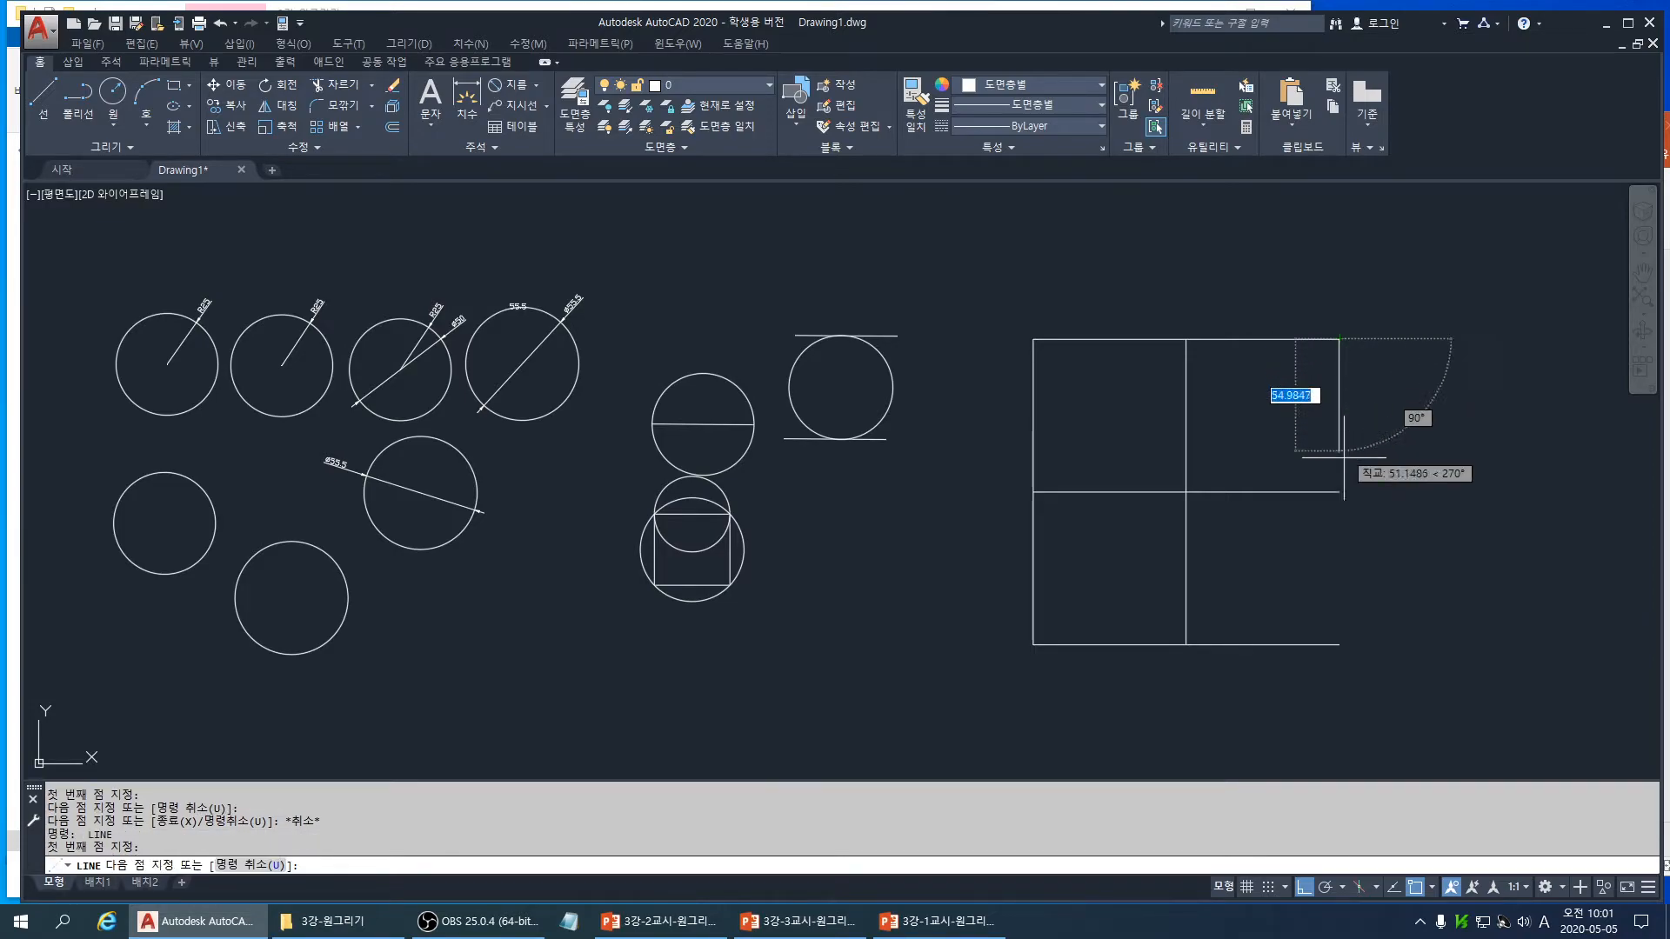
pyautogui.click(1339, 645)
pyautogui.press('Escape')
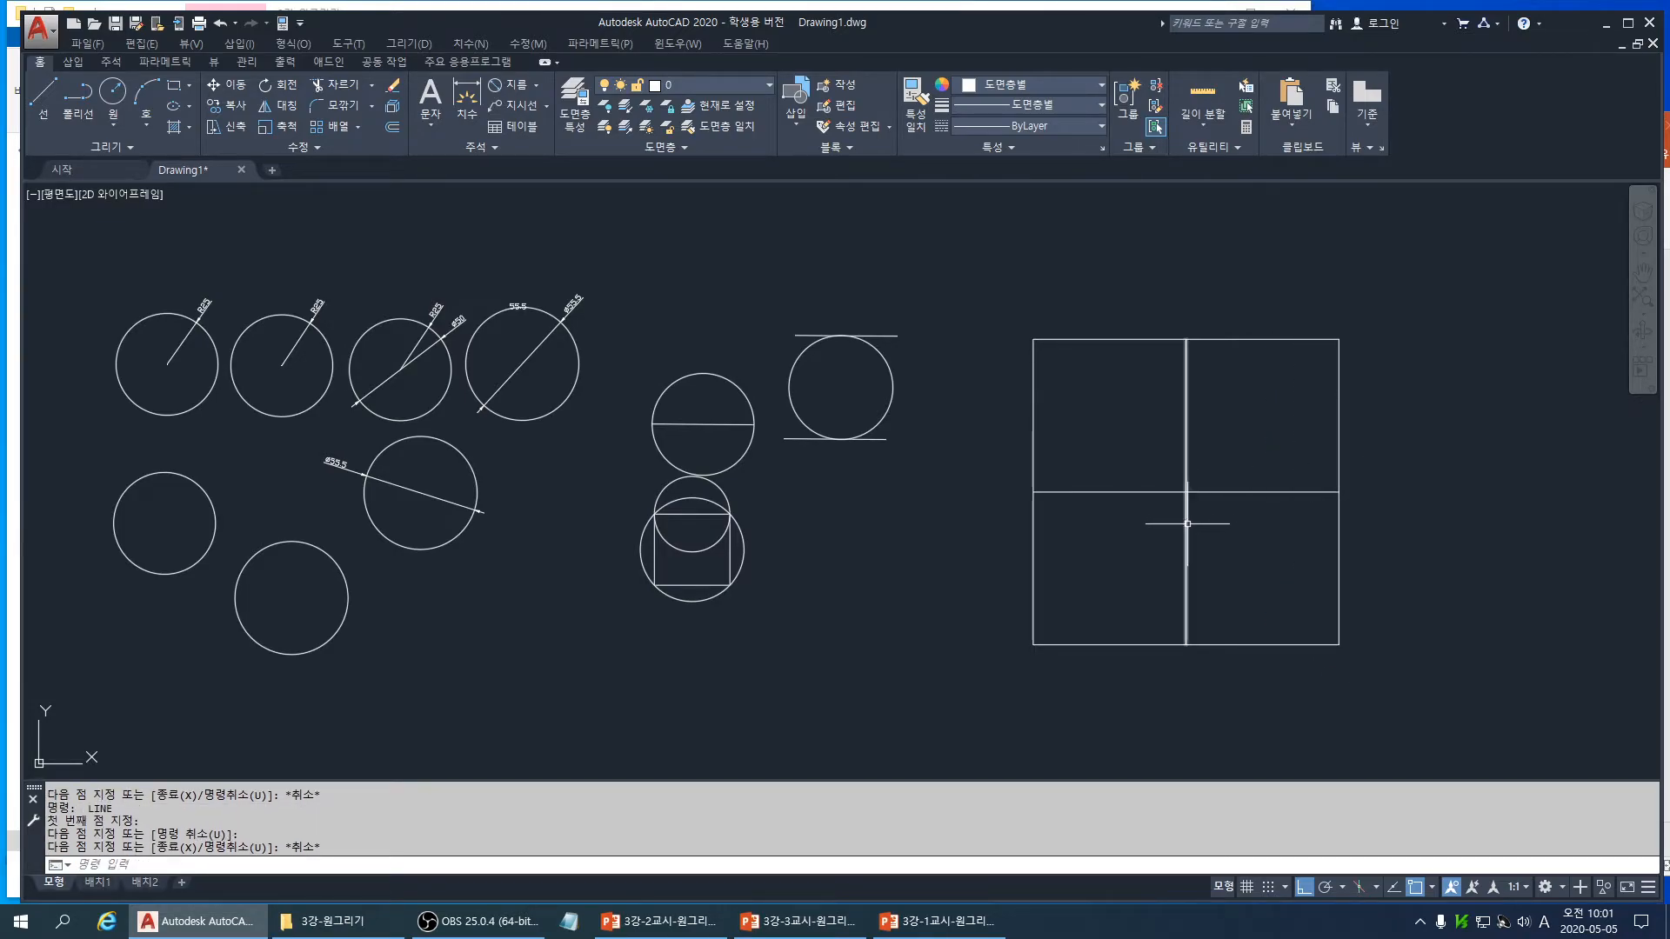
# - Draw a 100 diameter circle centred on the midpoint of the square's left side and add a diameter dimension to it
pyautogui.moveTo(1230, 552); pyautogui.dragTo(1073, 541, button='middle')
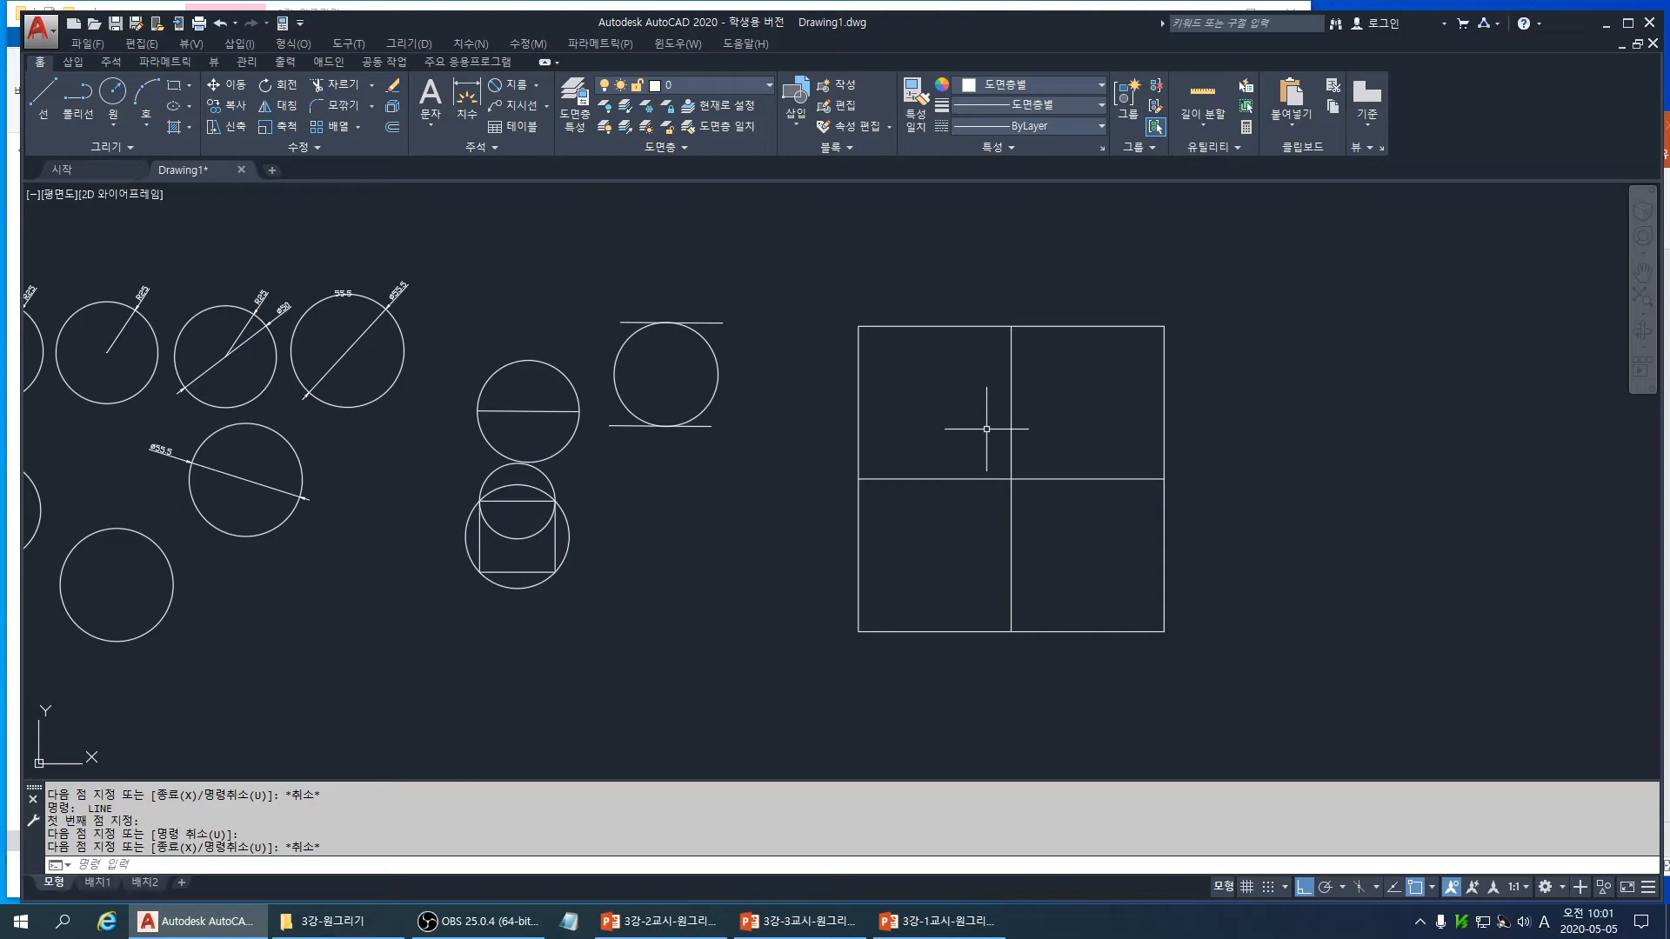
pyautogui.moveTo(991, 421)
pyautogui.mouseDown(button='middle')
pyautogui.moveTo(1007, 414)
pyautogui.moveTo(1004, 430)
pyautogui.mouseUp(button='middle')
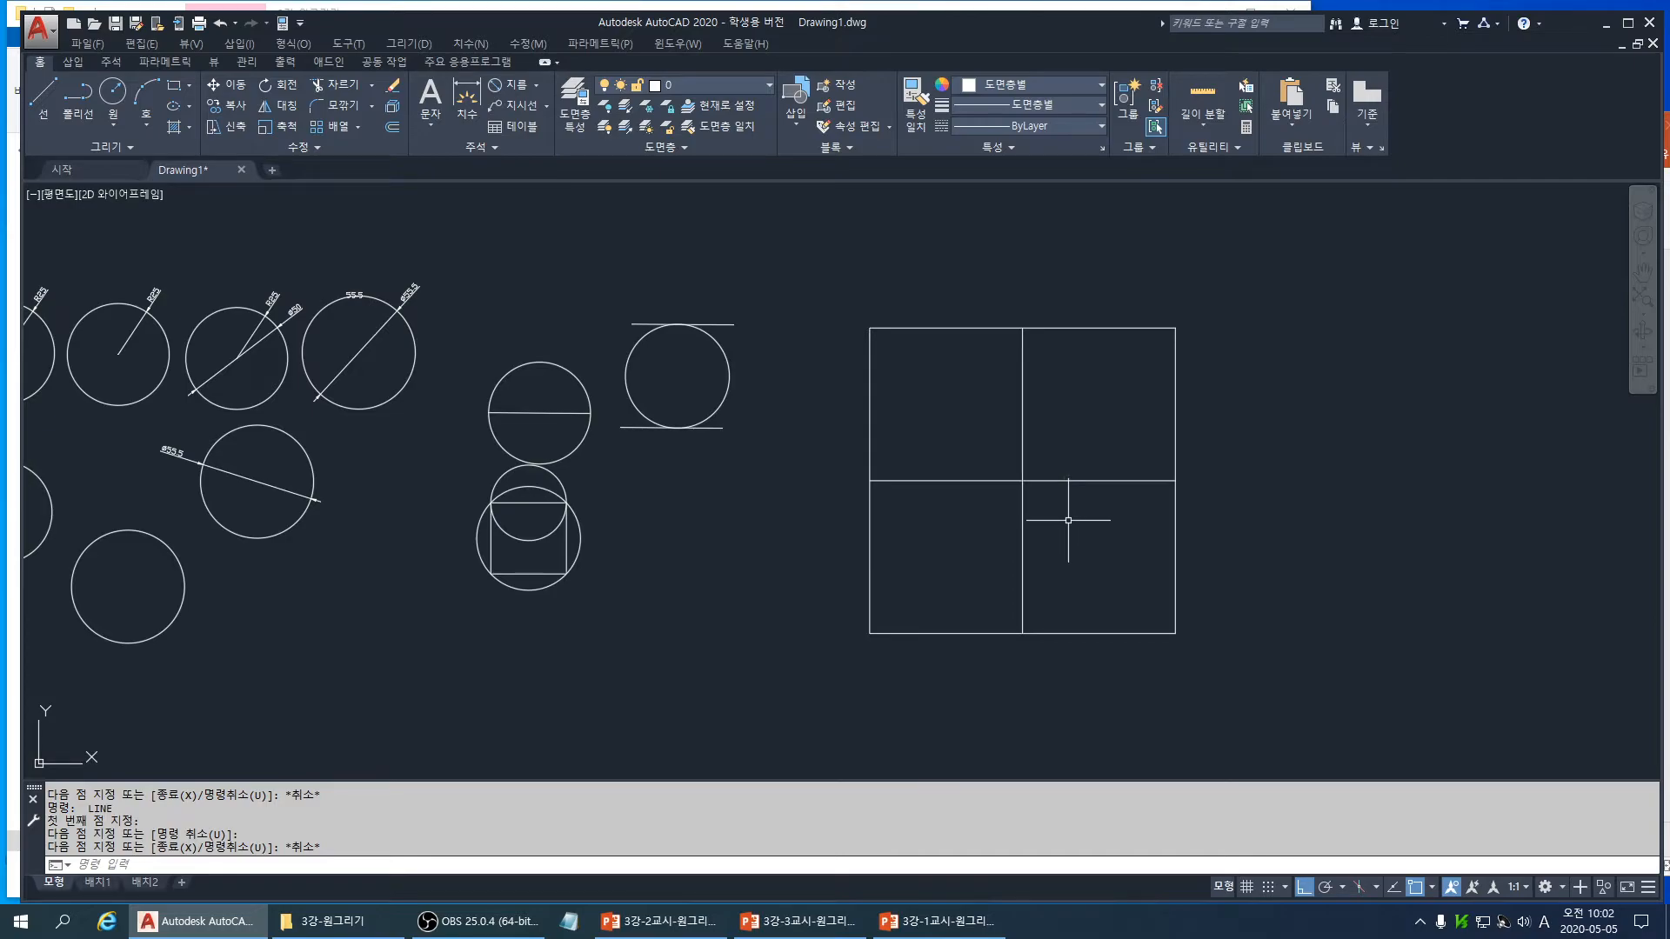
pyautogui.write('c')
pyautogui.press('Return')
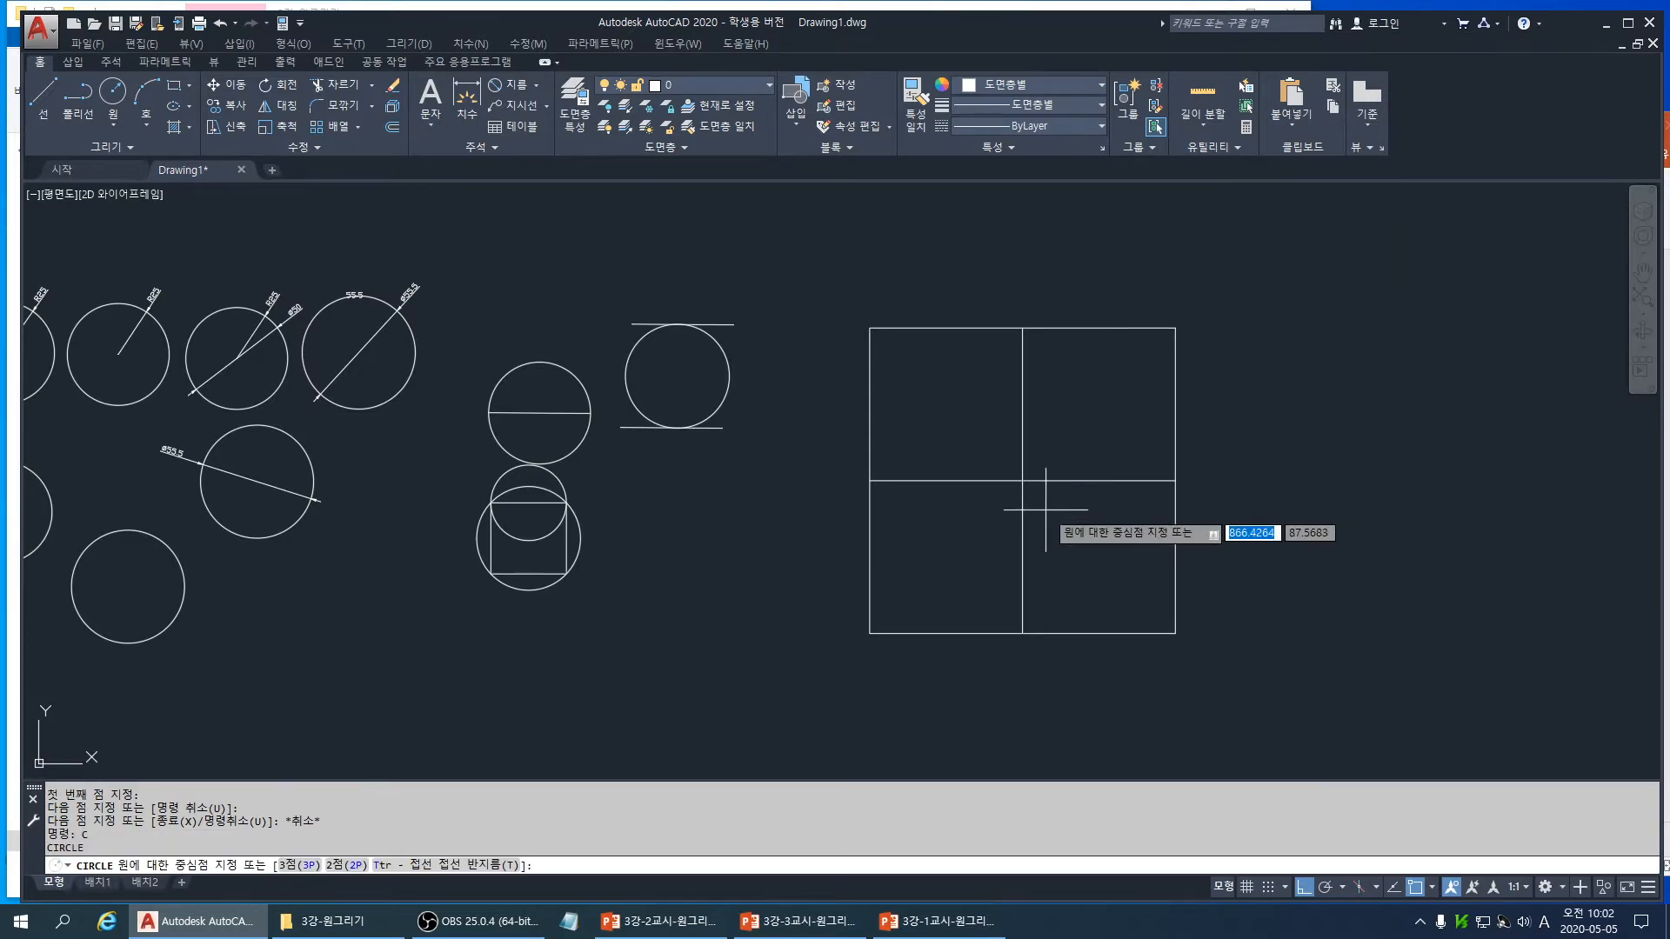
pyautogui.click(870, 480)
pyautogui.write('d')
pyautogui.press('Return')
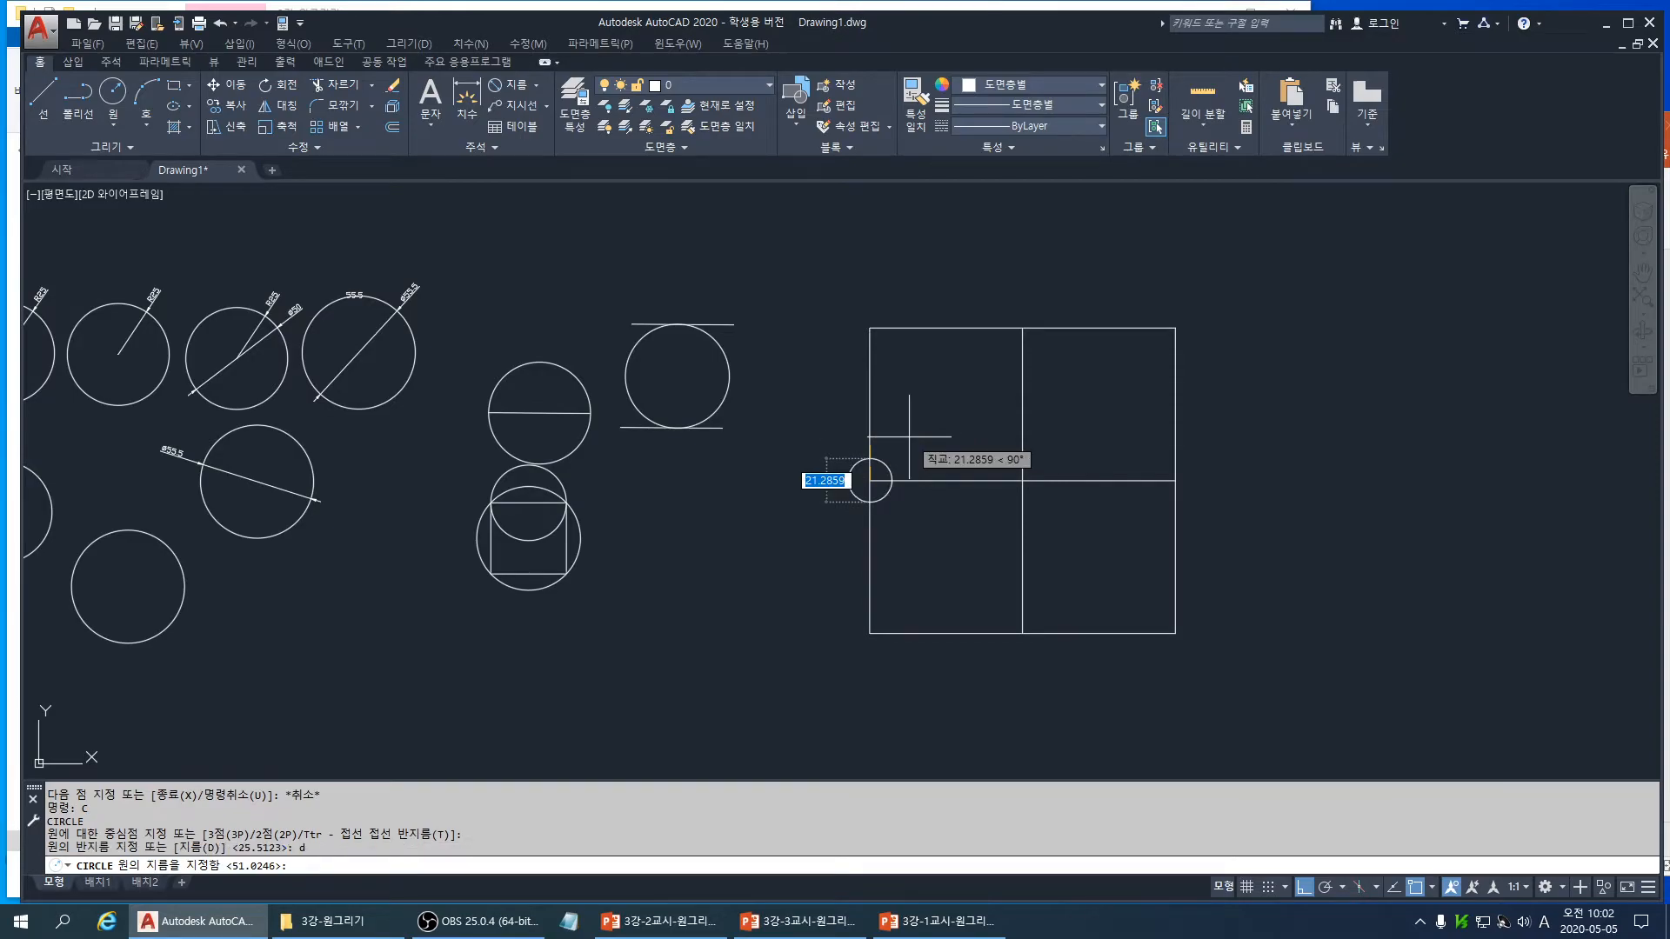
pyautogui.write('100')
pyautogui.press('Return')
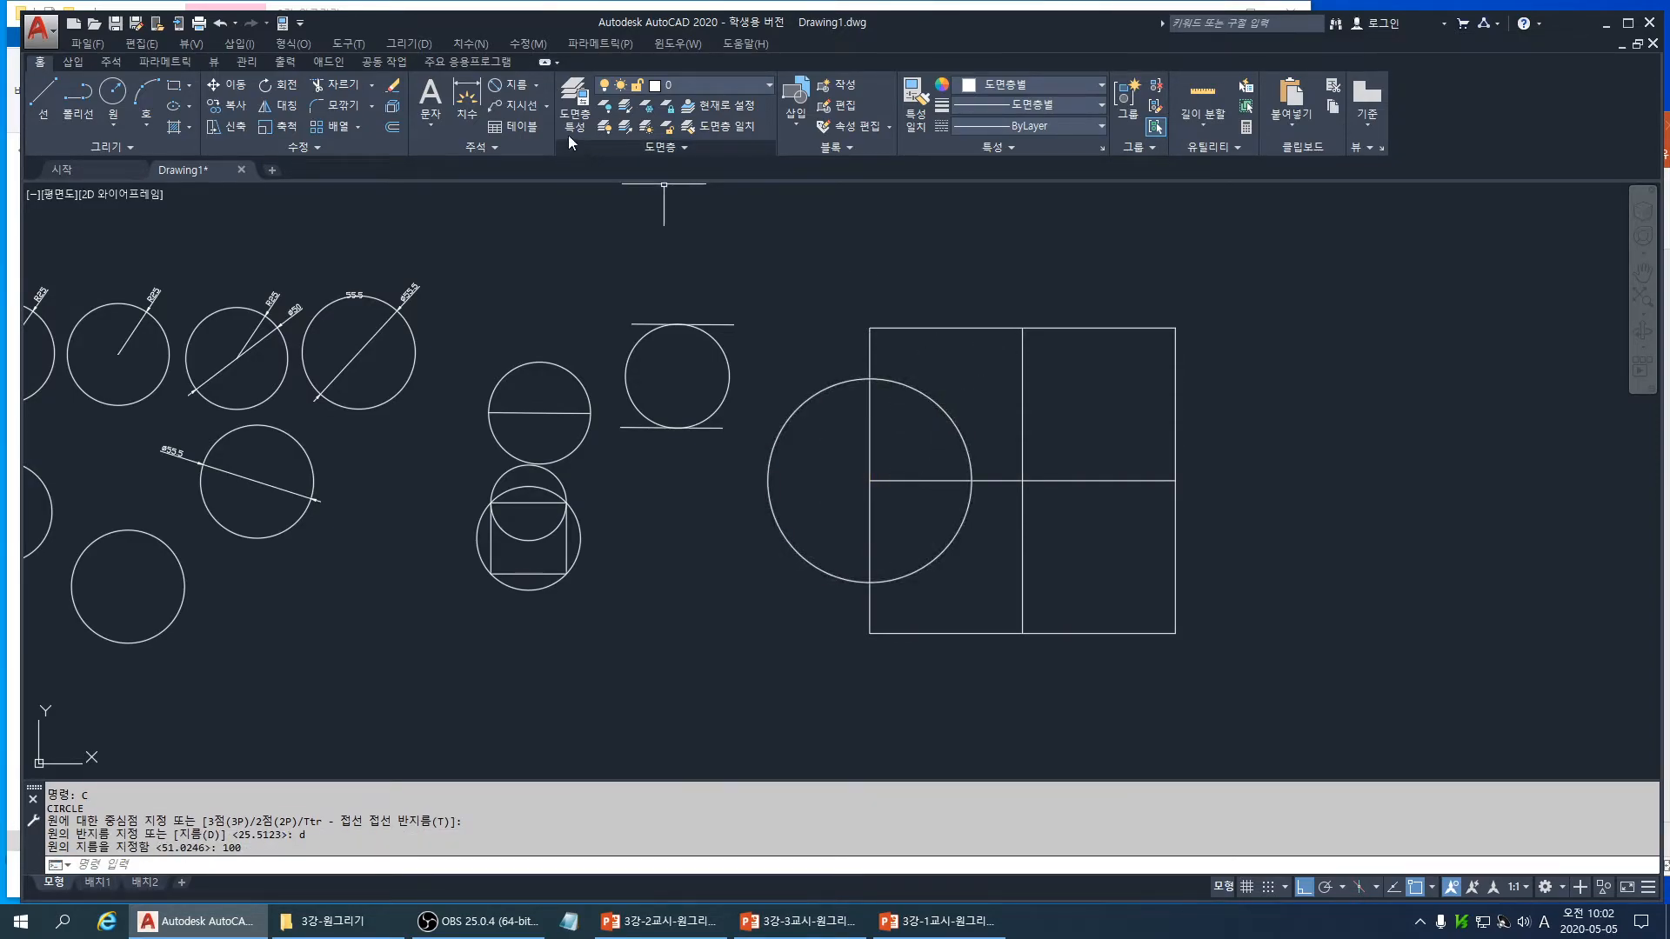
pyautogui.click(520, 92)
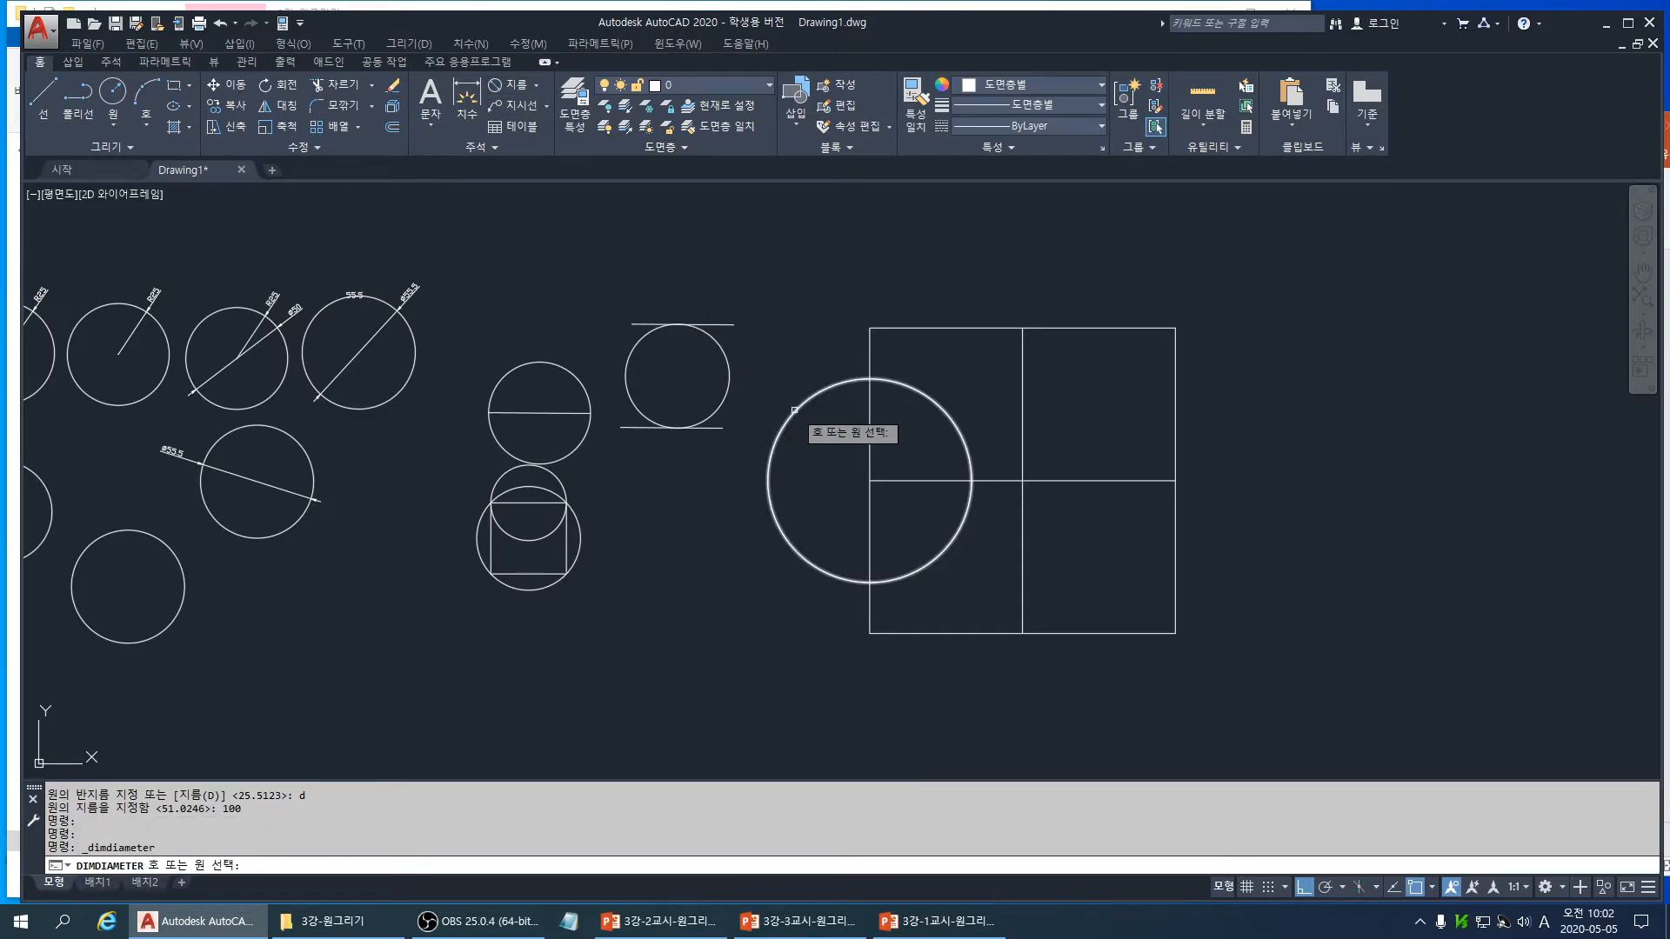
pyautogui.click(791, 546)
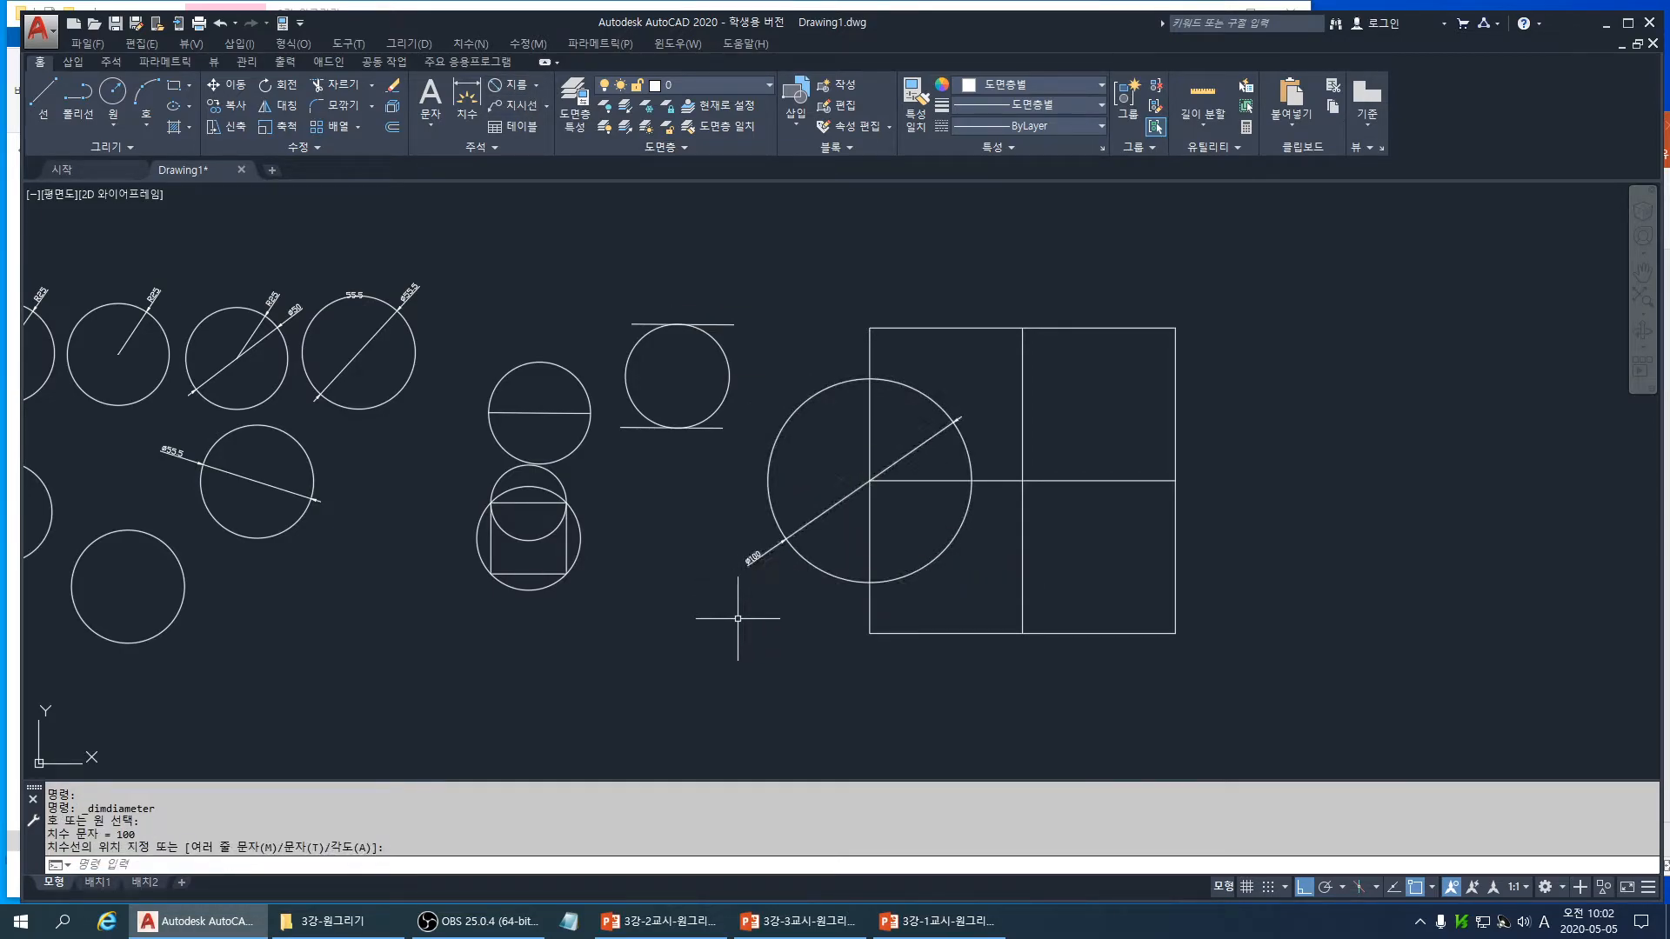
# - Draw a circle of radius 30 centred on the intersection of the square's two centre lines
pyautogui.scroll(4, 774, 595)
pyautogui.scroll(-2, 772, 595)
pyautogui.moveTo(884, 578); pyautogui.dragTo(724, 650, button='middle')
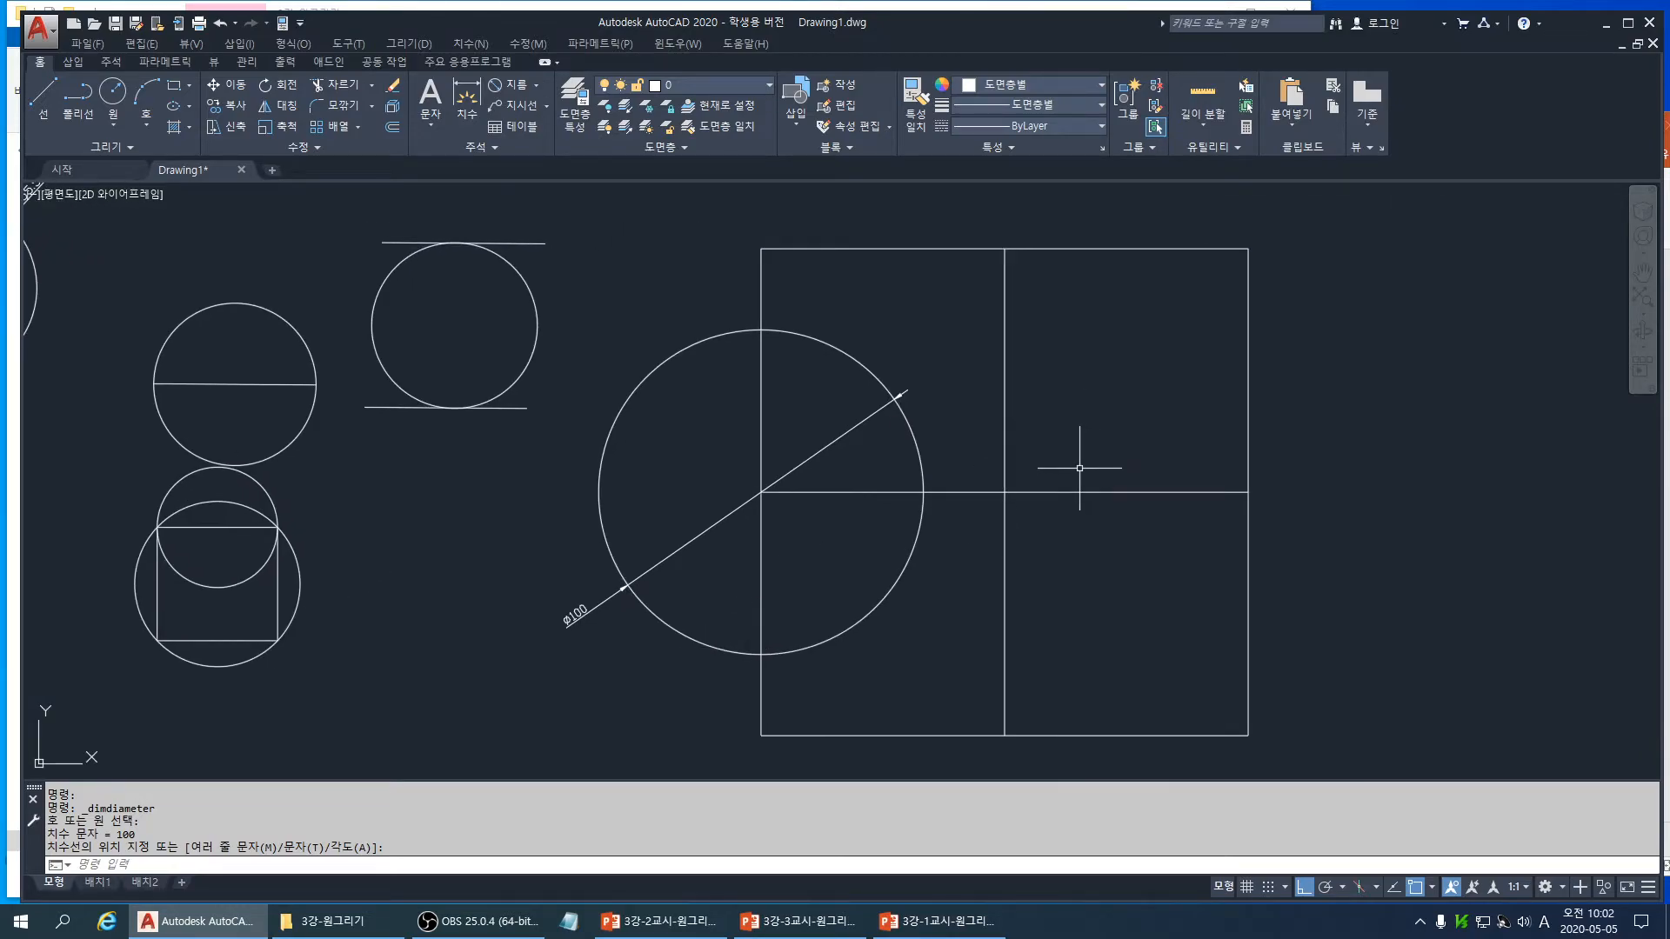
pyautogui.write('c')
pyautogui.press('Return')
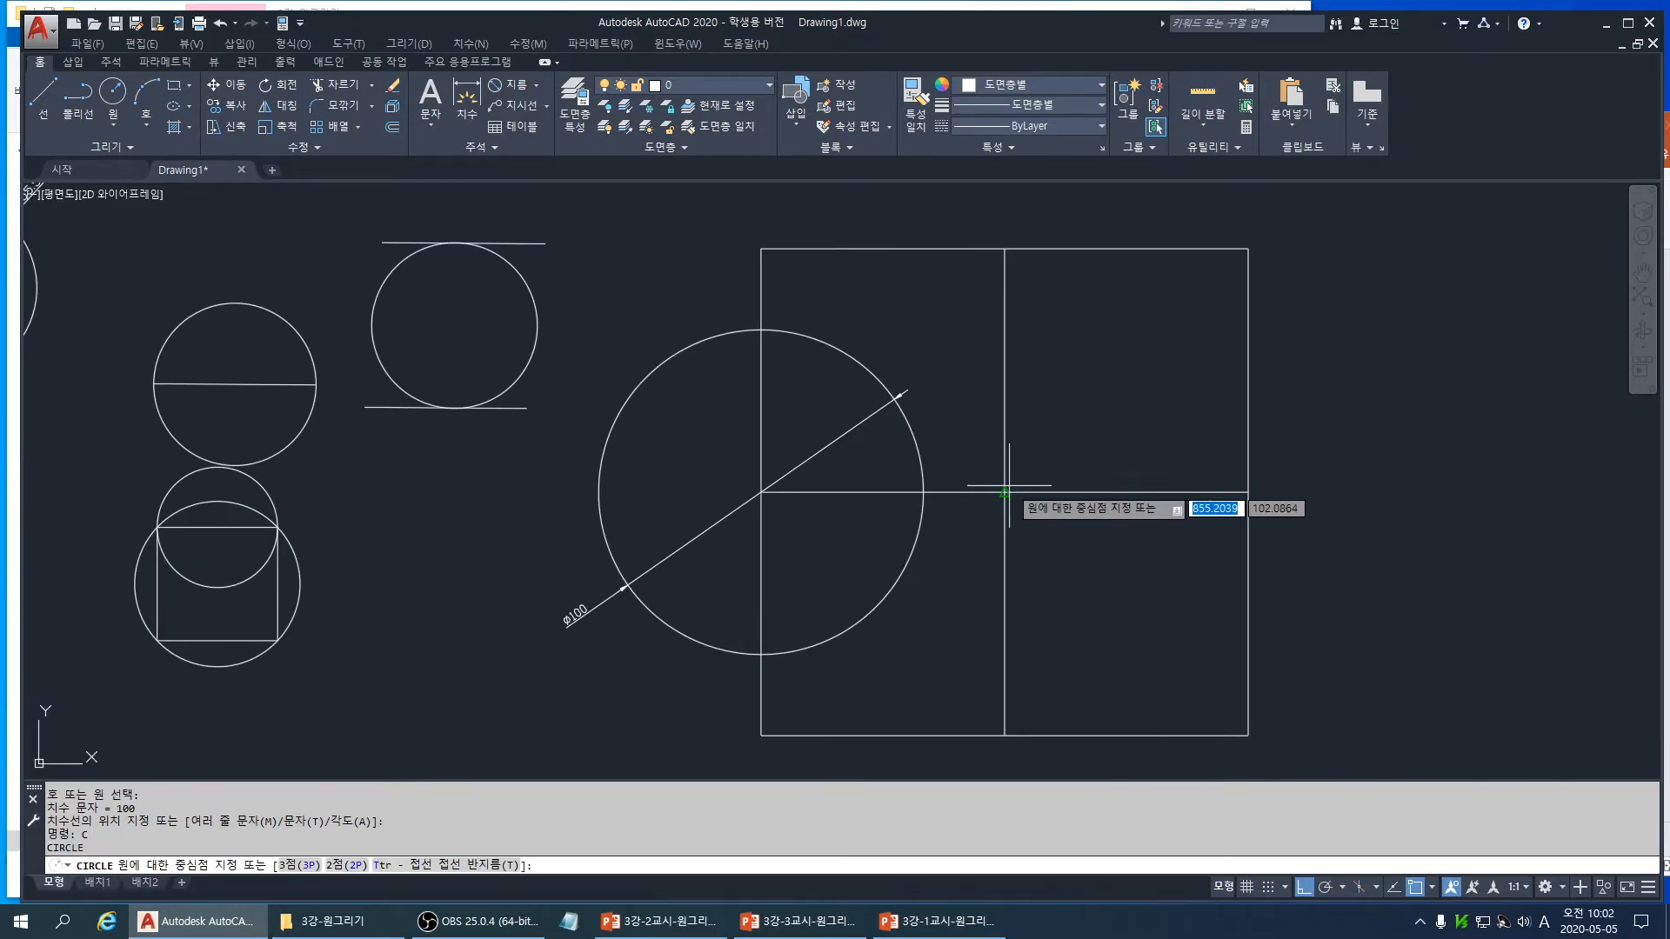
pyautogui.click(1005, 493)
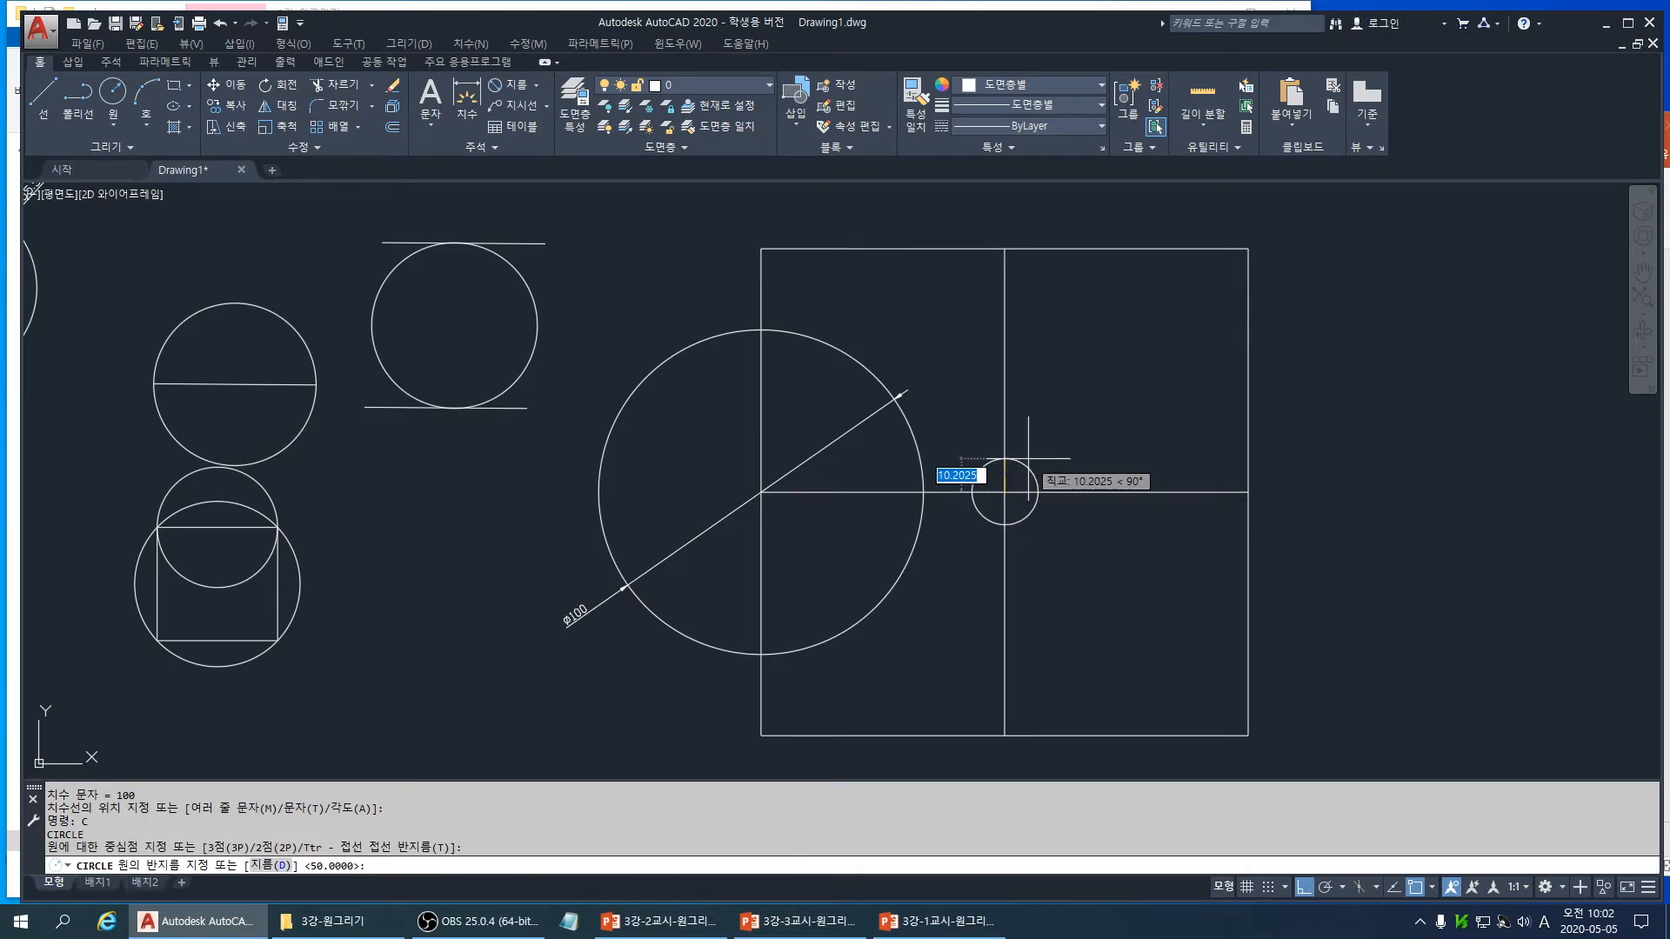
pyautogui.write('30')
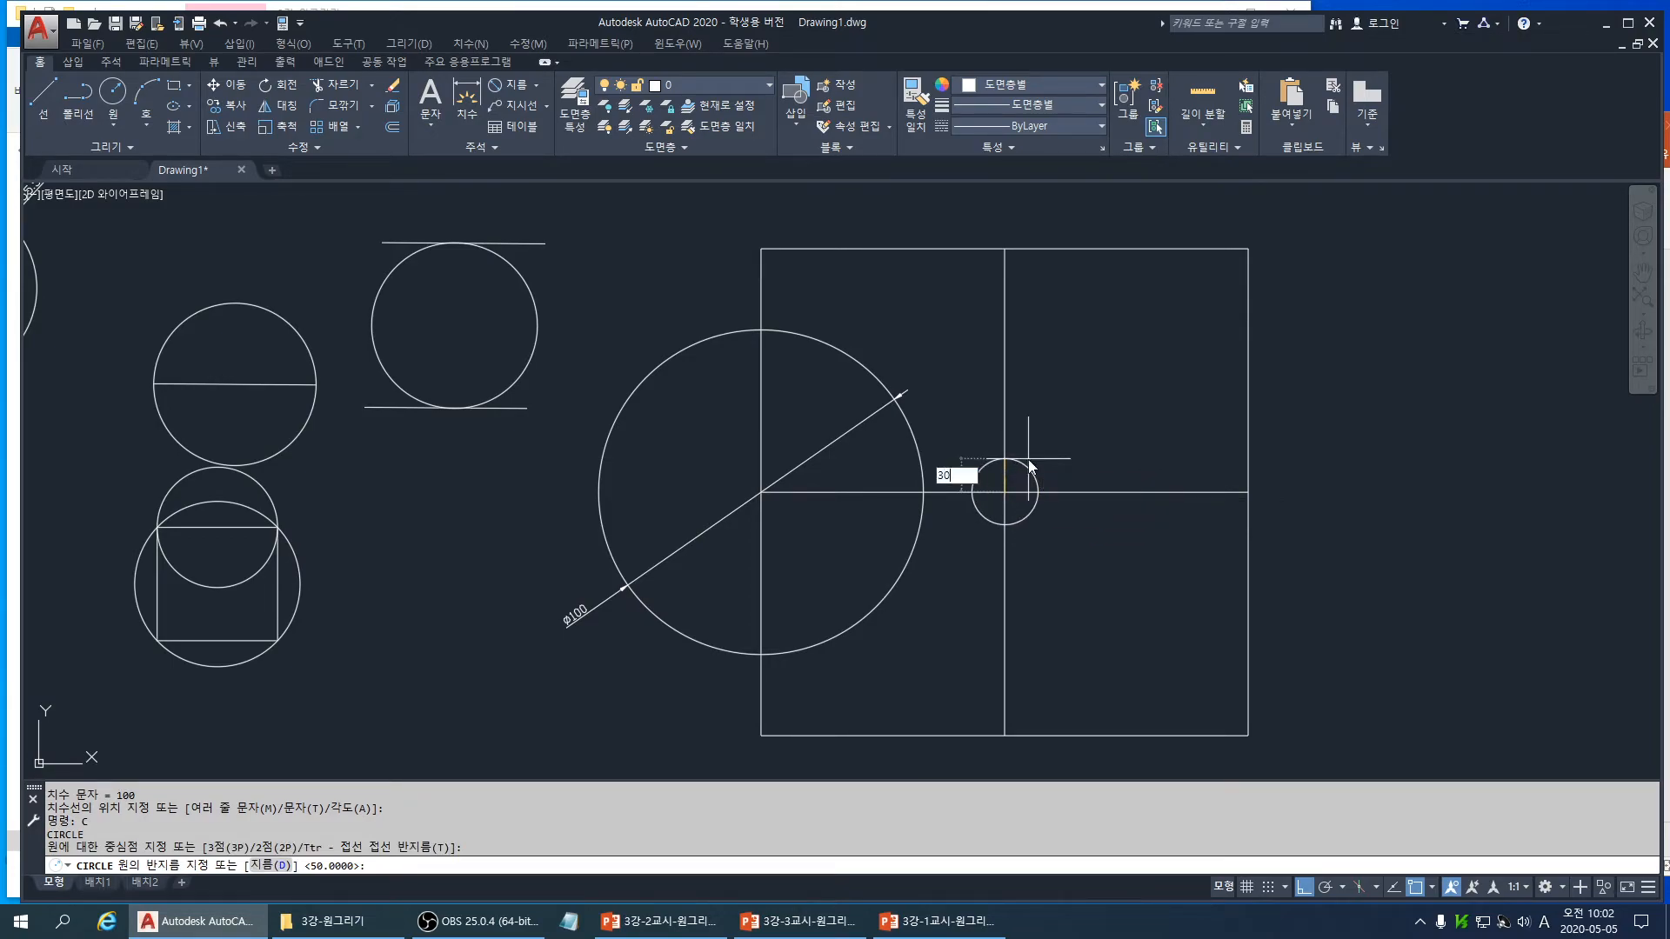
pyautogui.press('Return')
# - Draw another circle of radius 30 centred on the midpoint of the square's upper side
pyautogui.press('Return')
pyautogui.click(1004, 249)
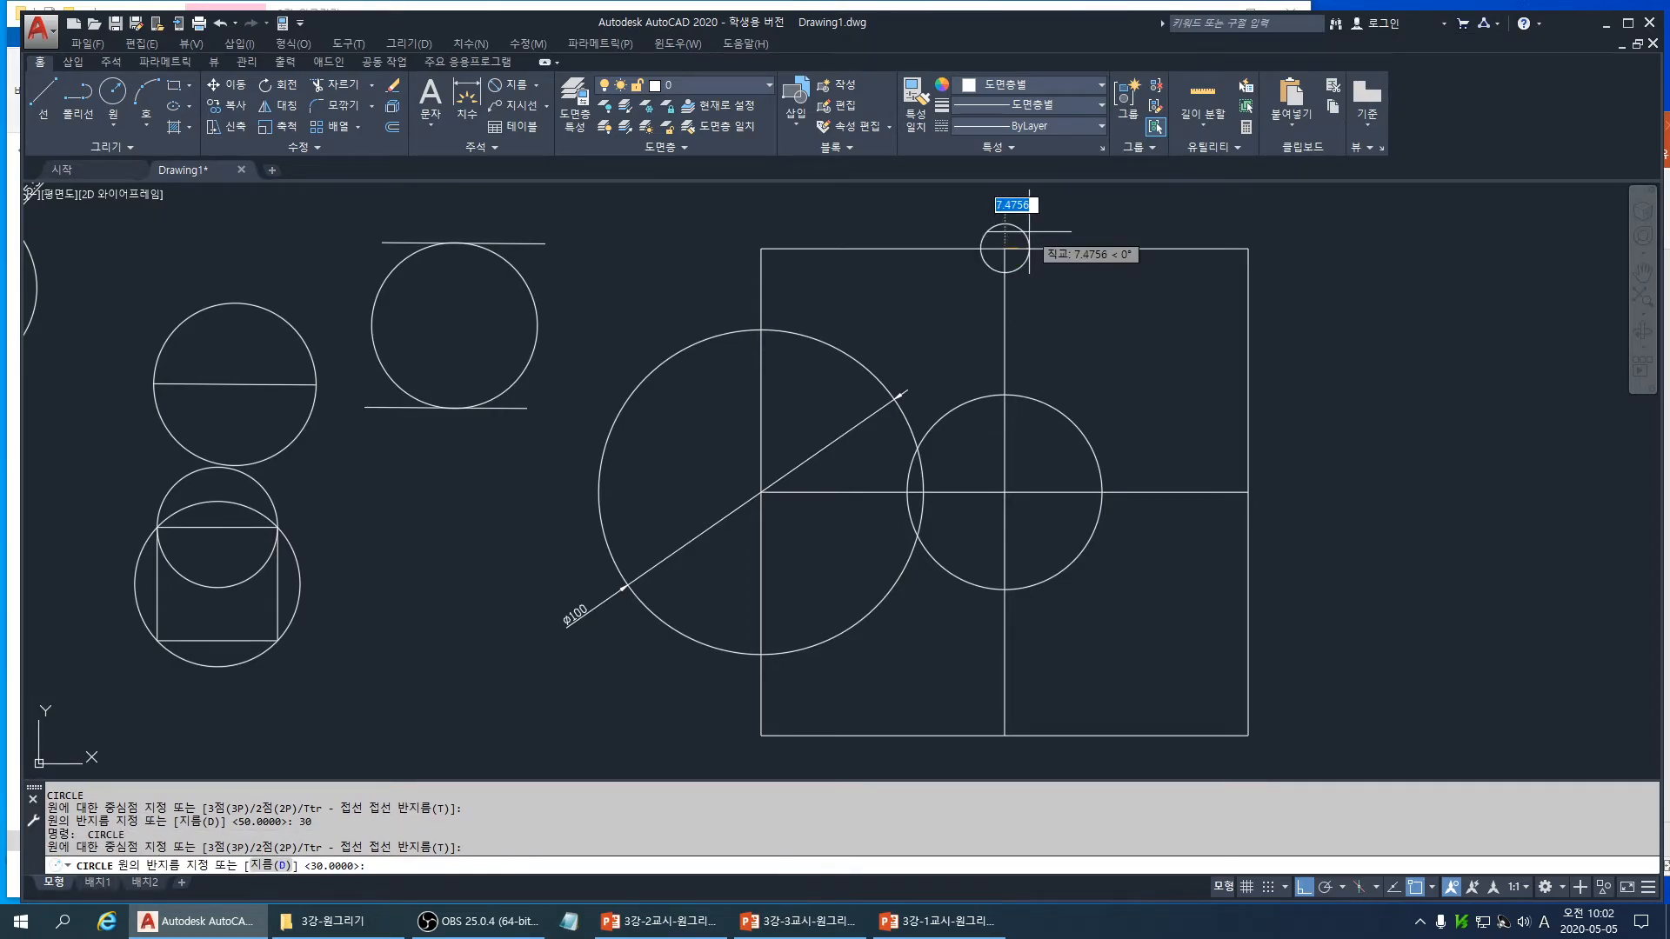
pyautogui.moveTo(1029, 231); pyautogui.dragTo(1017, 314, button='middle')
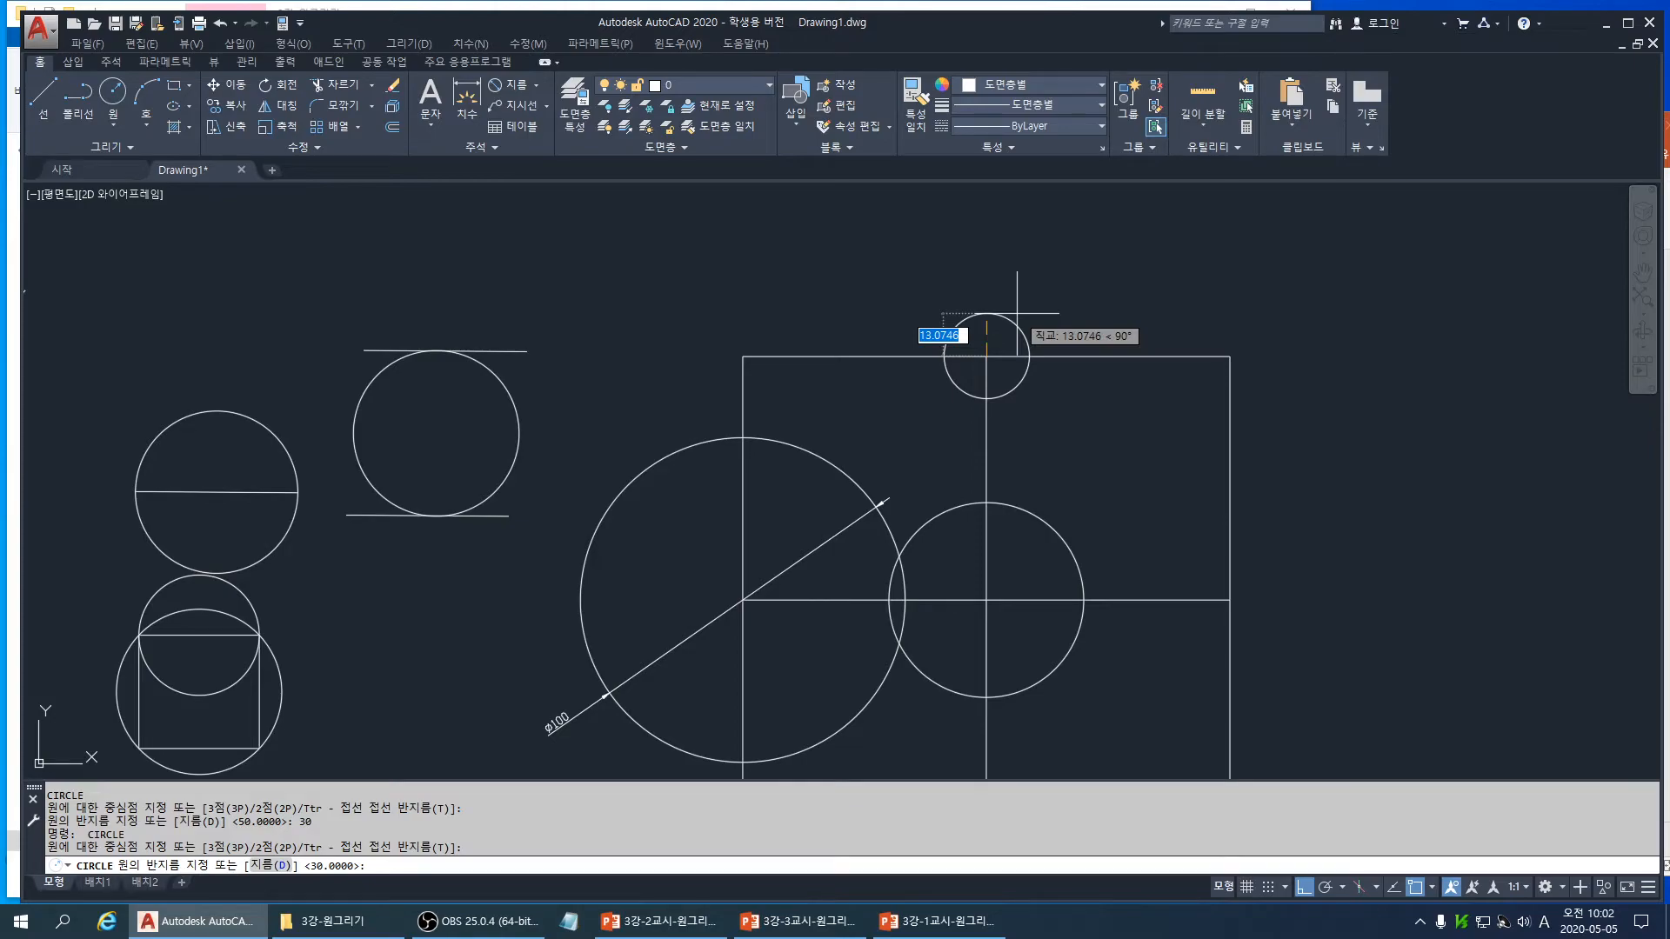
pyautogui.press('Return')
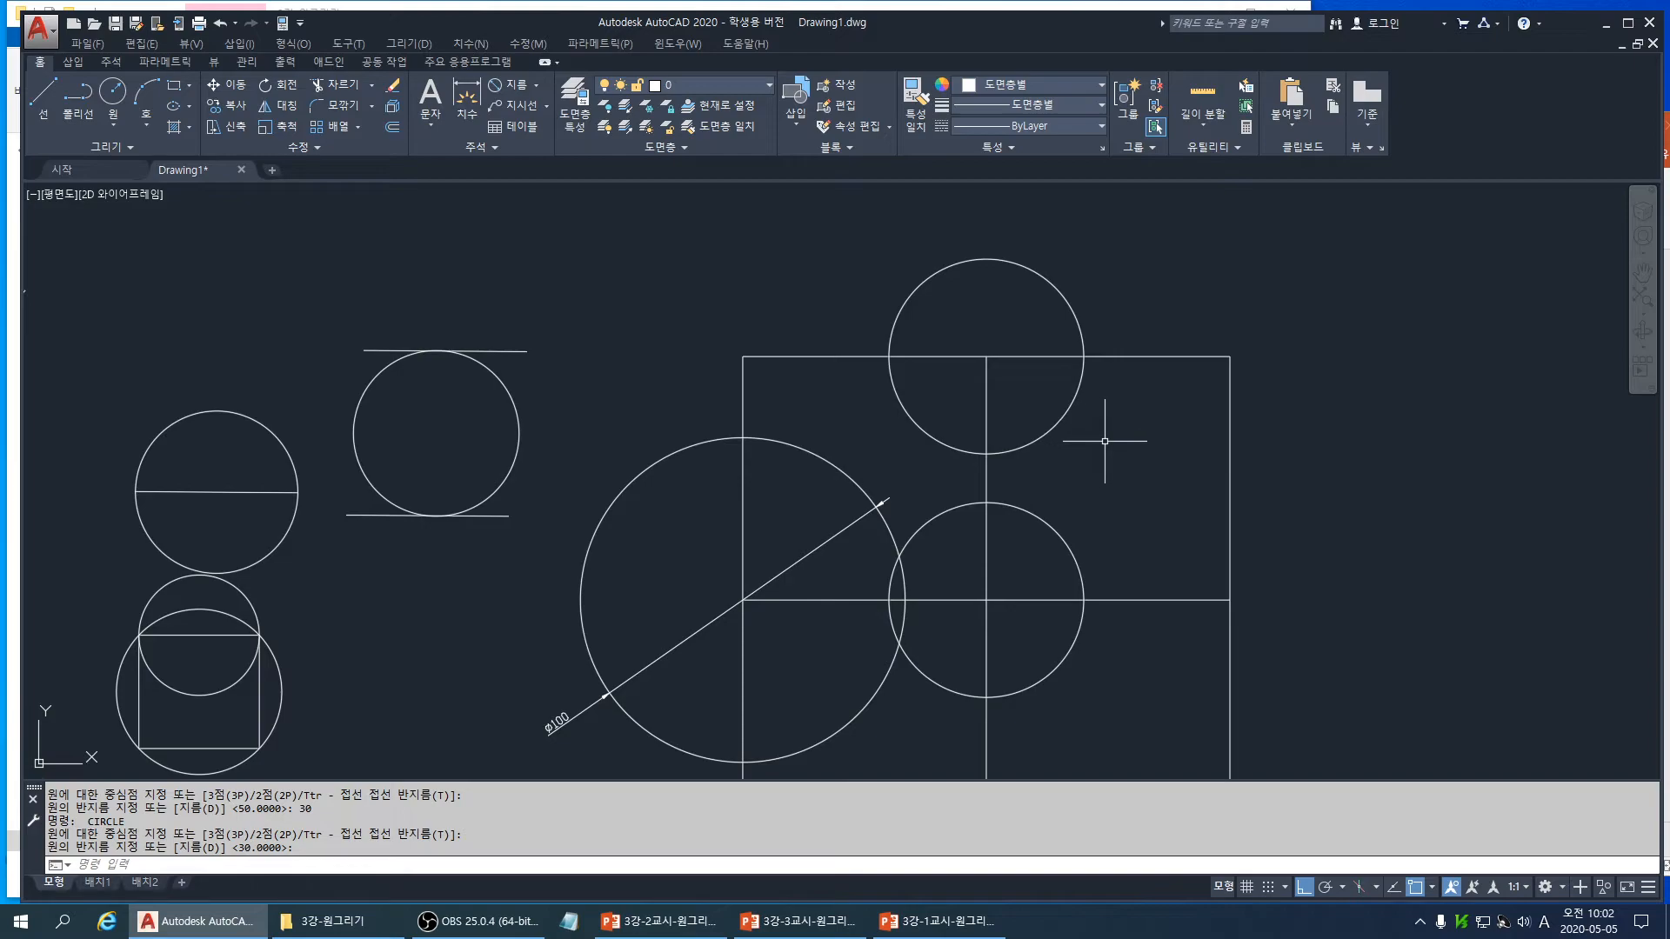
# - Draw a two-point circle with its diameter running from the midpoint of the square's right side to its upper right corner
pyautogui.moveTo(1137, 459); pyautogui.dragTo(1118, 394, button='middle')
pyautogui.moveTo(1118, 557); pyautogui.dragTo(1092, 601, button='middle')
pyautogui.write('c')
pyautogui.press('Return')
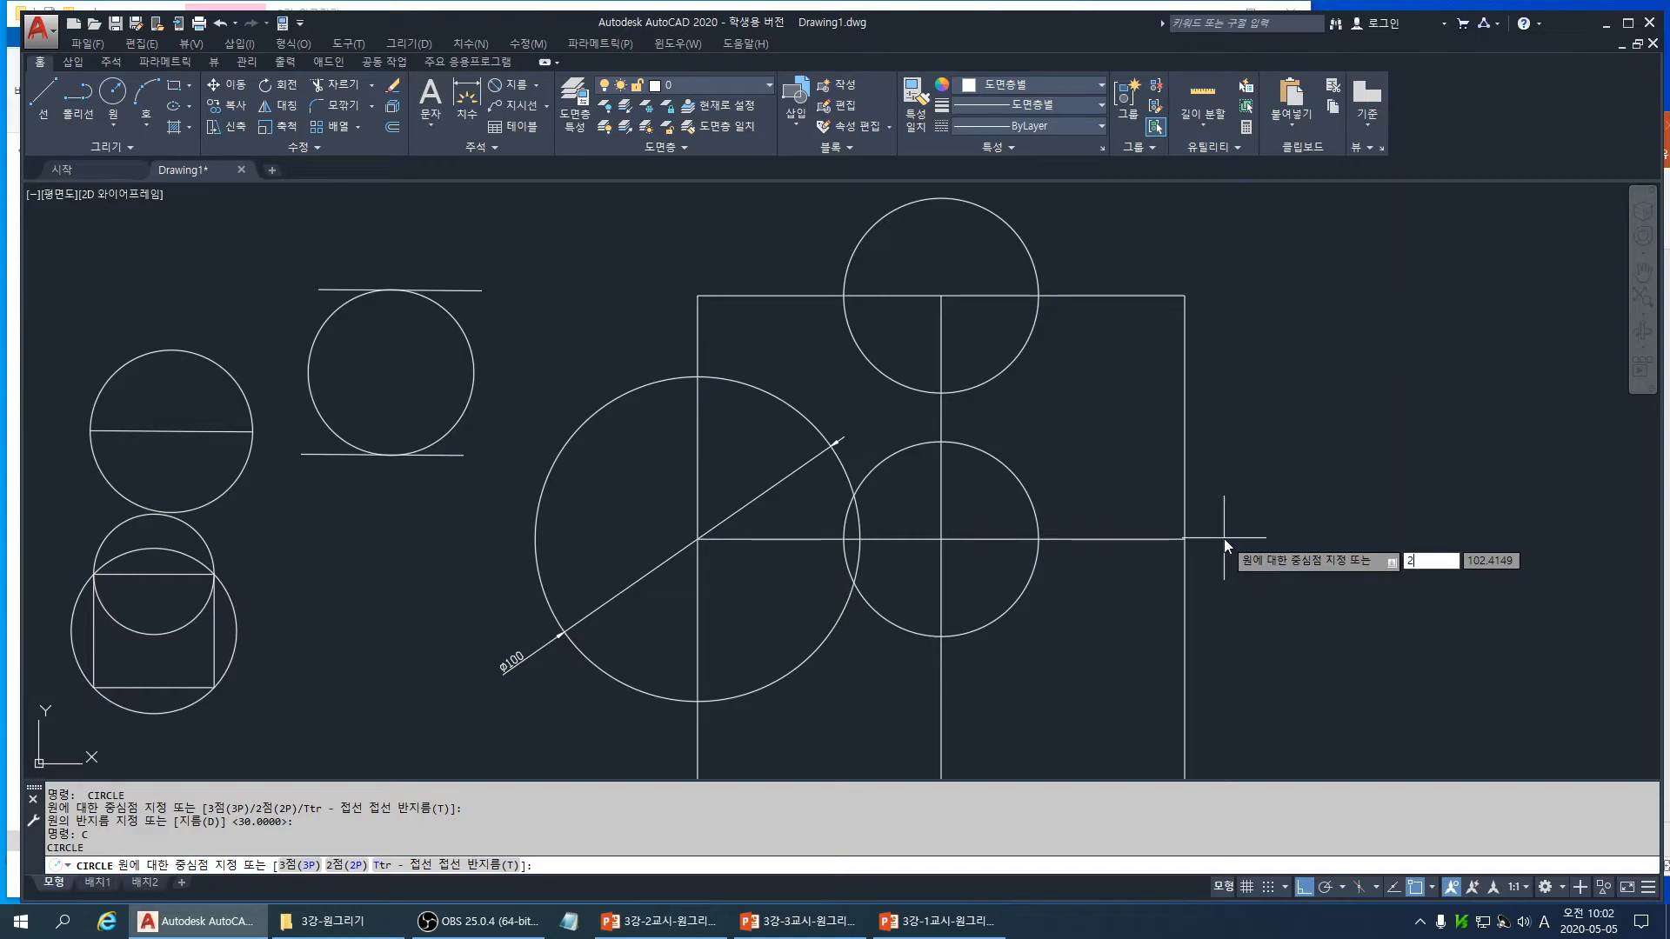
pyautogui.write('2p')
pyautogui.press('Return')
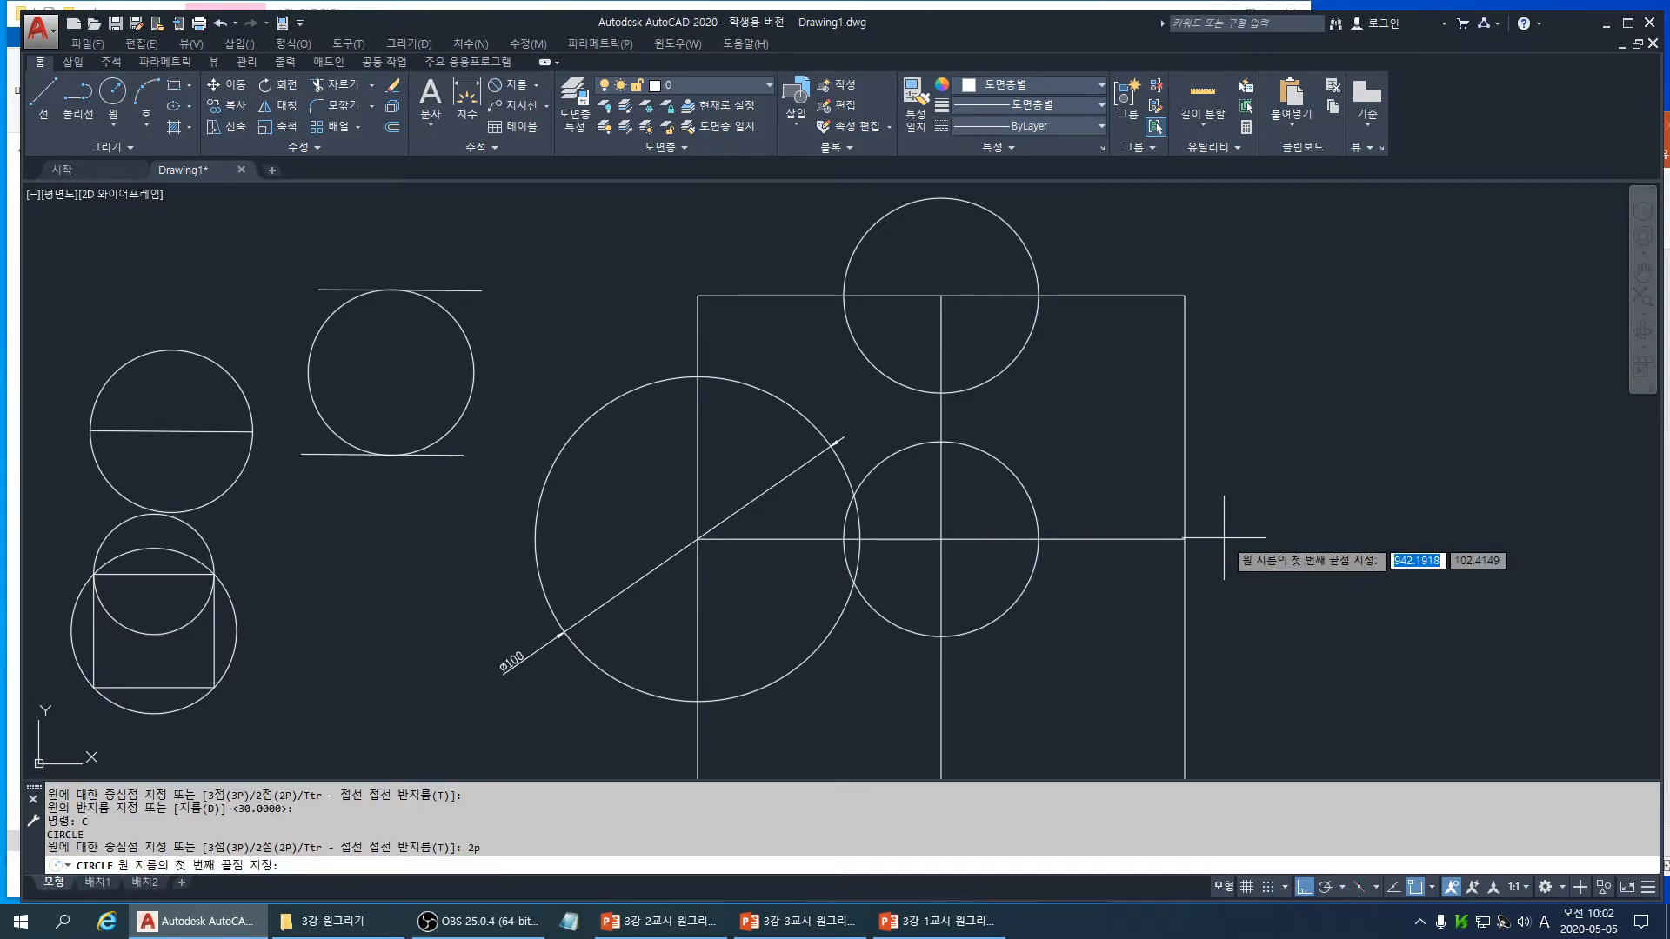
pyautogui.click(1185, 540)
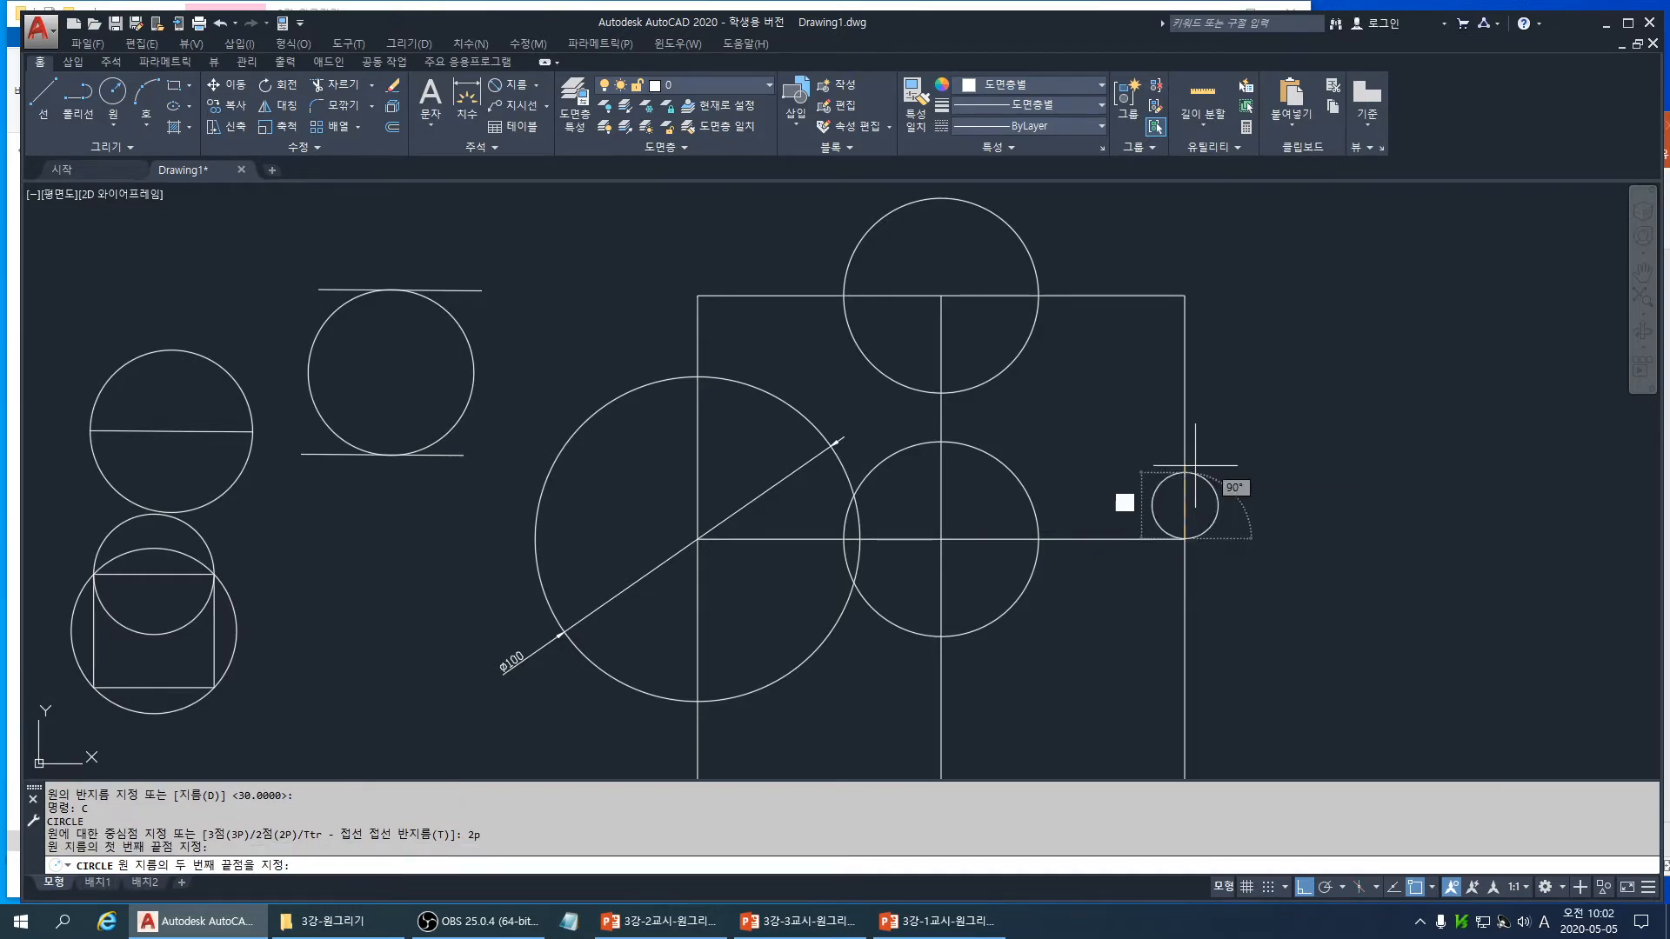
pyautogui.click(1176, 296)
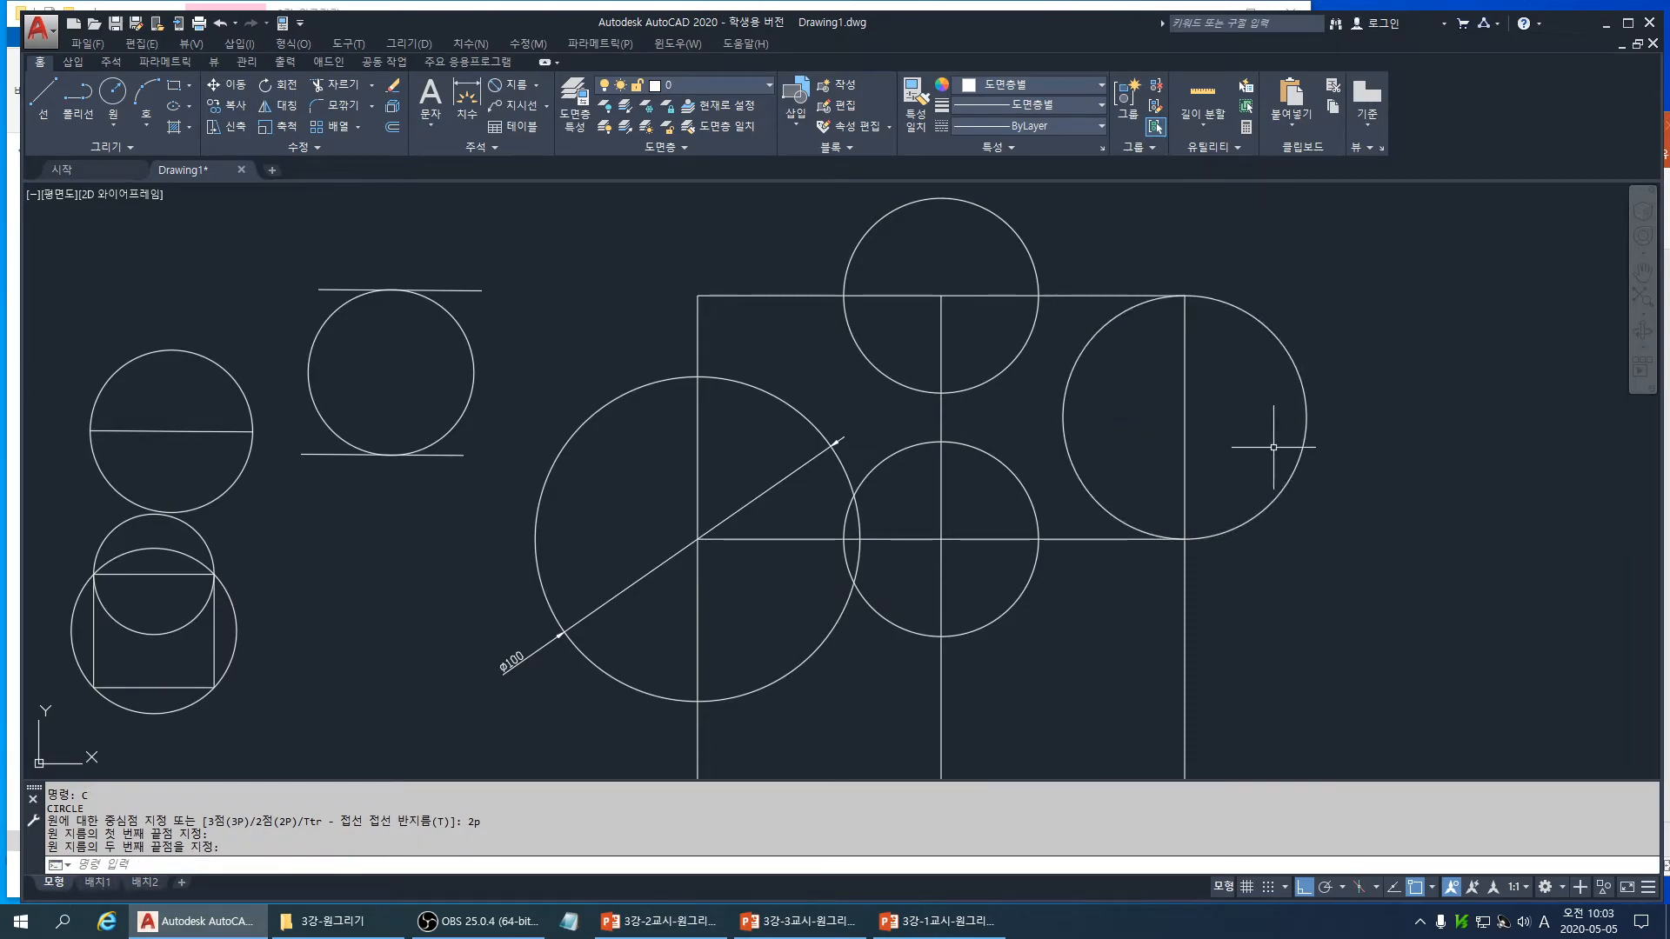
# - Try trimming the rightmost circle's outer half against the square's right side, and undo the trim
pyautogui.scroll(-2, 1250, 521)
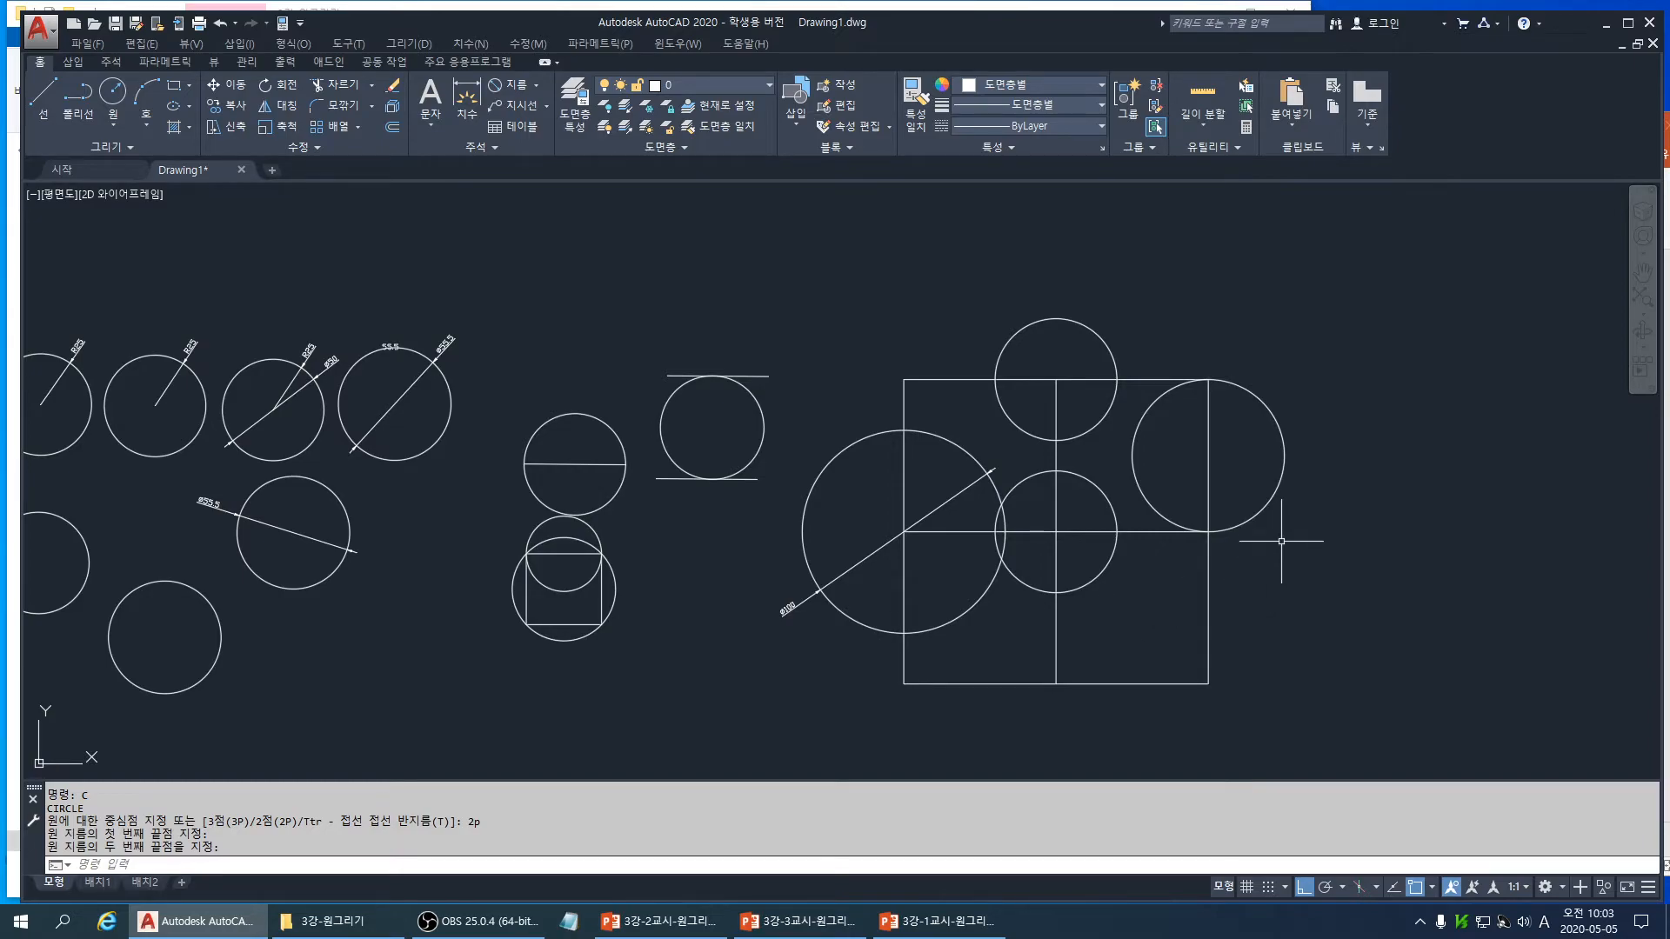
pyautogui.write('TR')
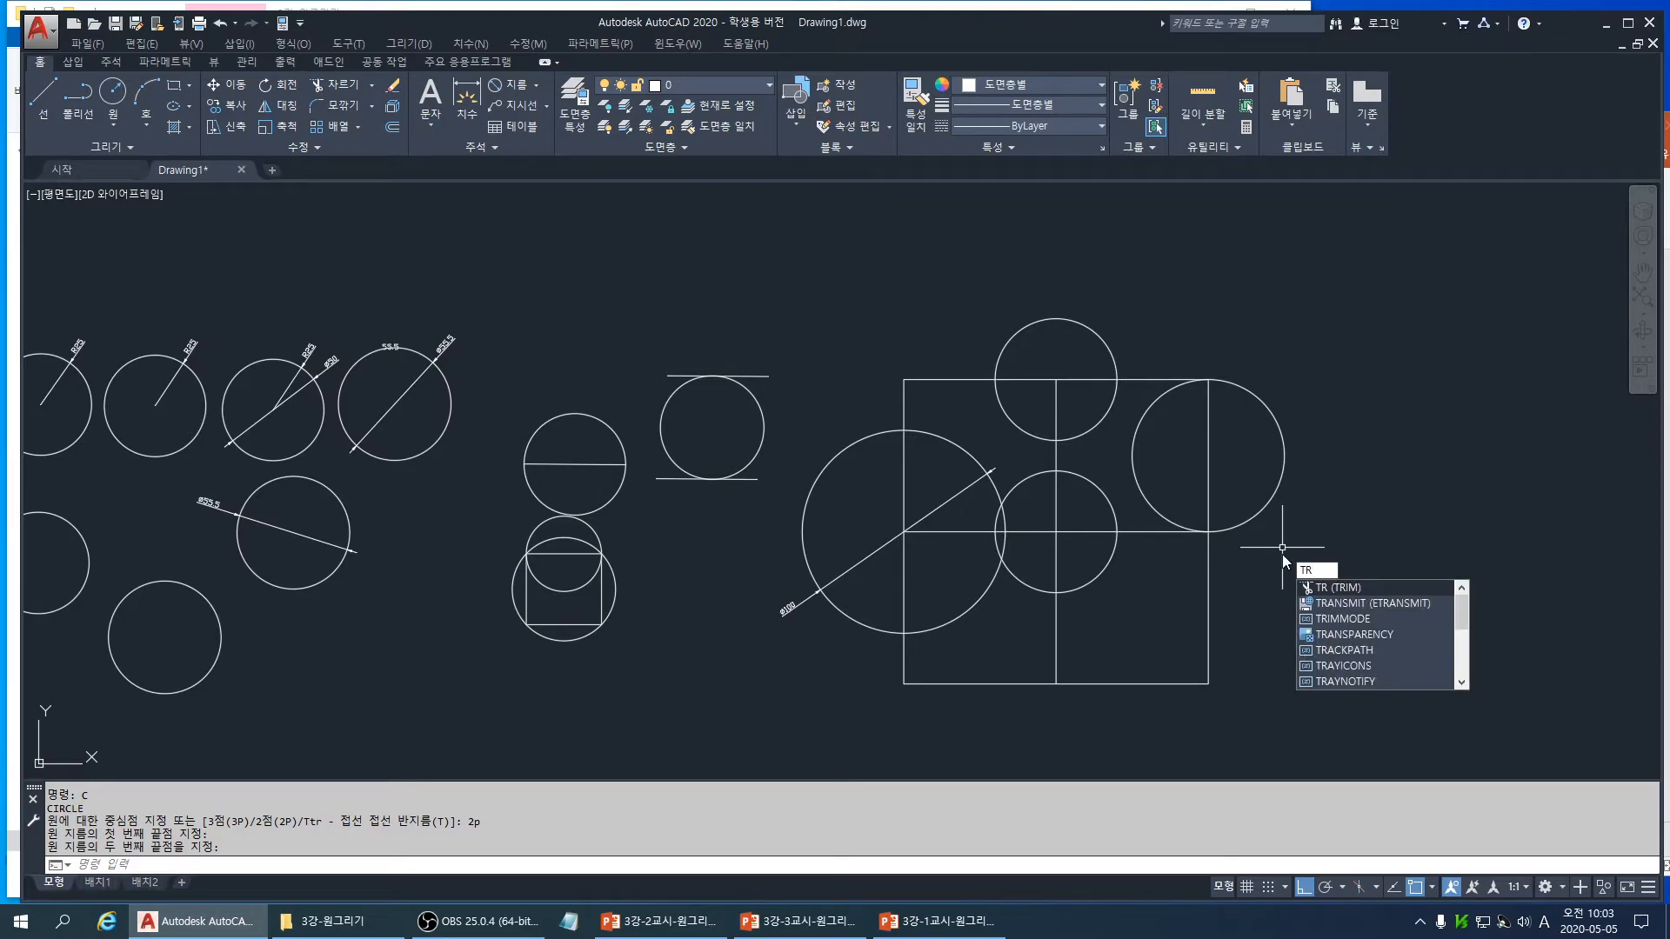
pyautogui.press('Return')
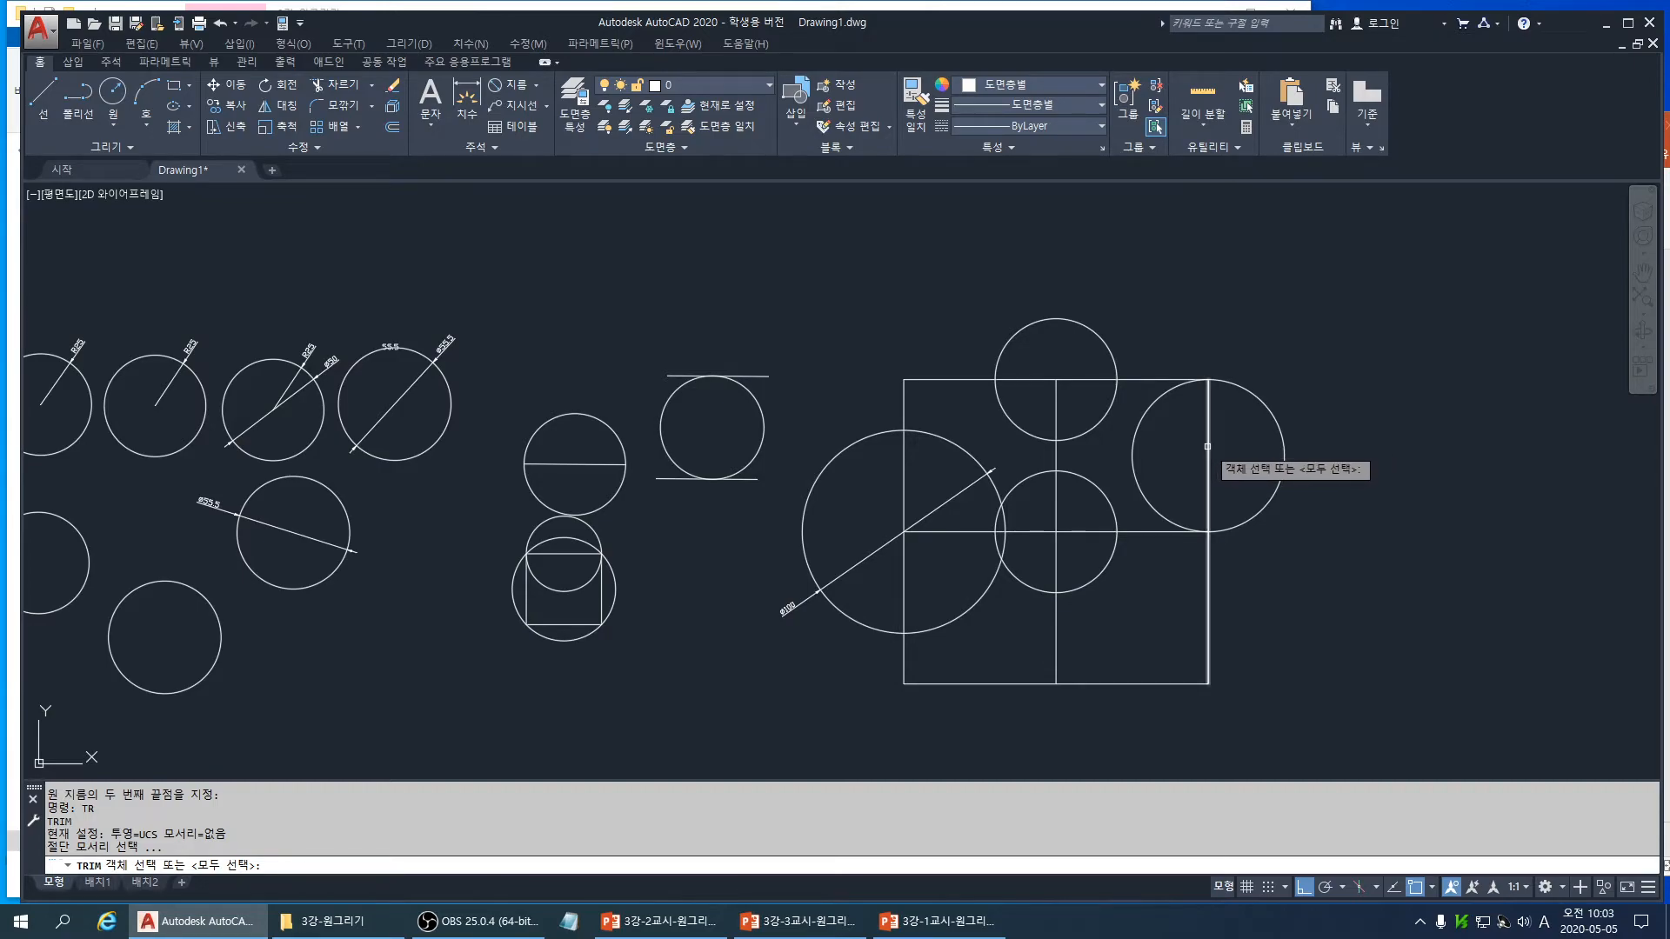
pyautogui.click(1207, 446)
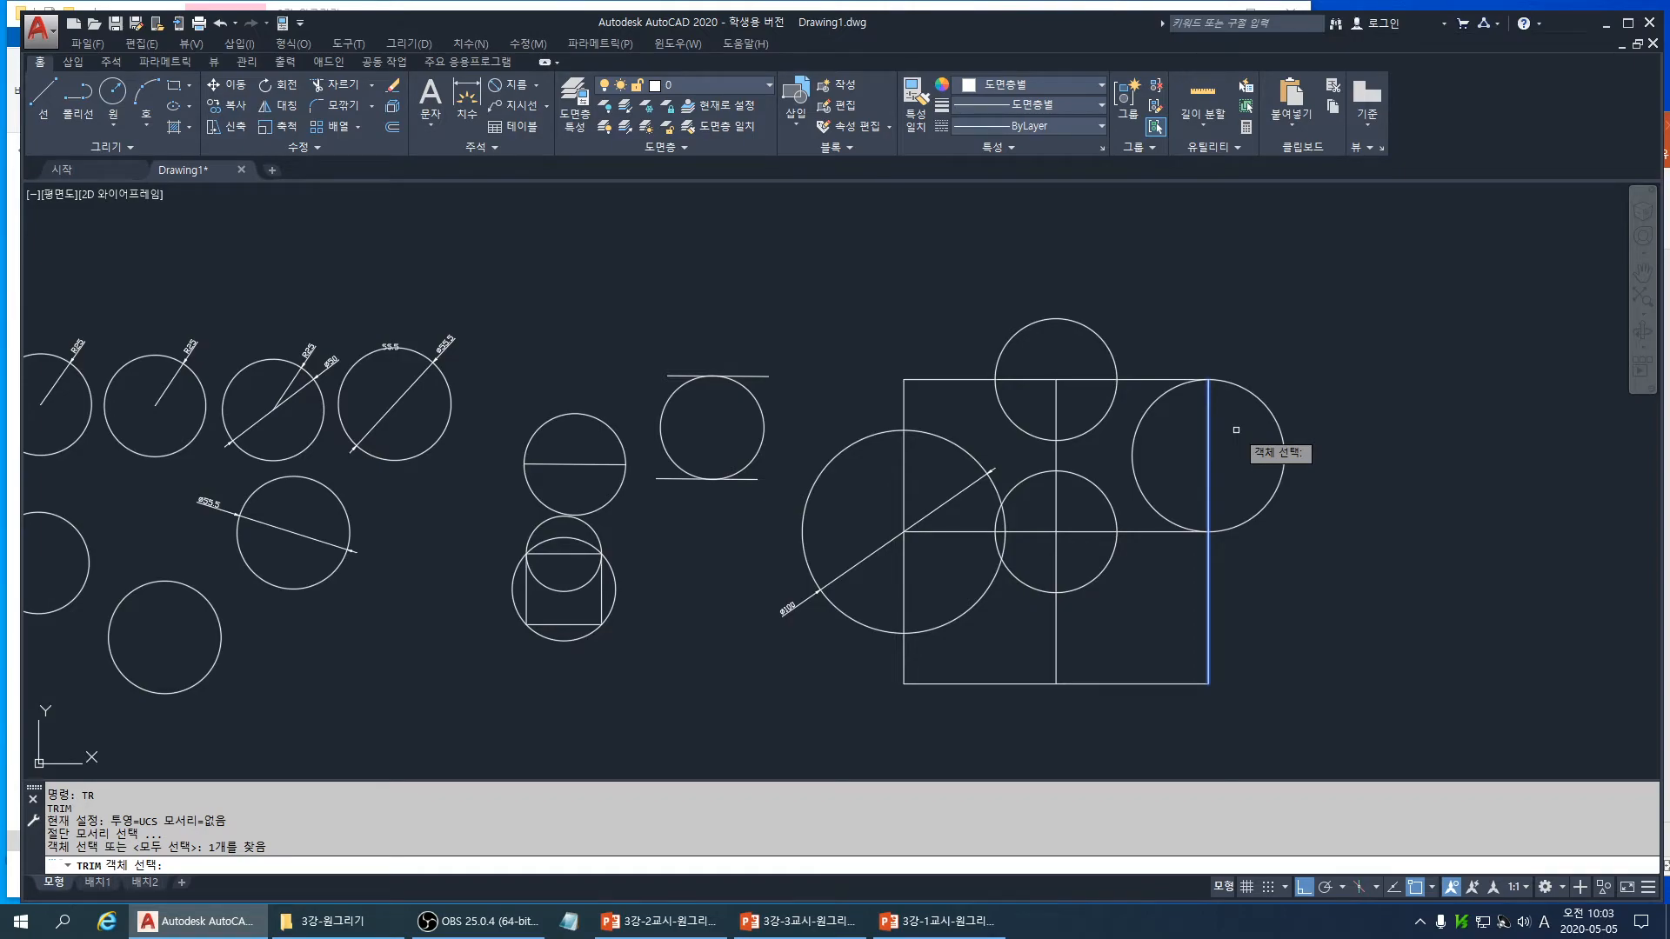
pyautogui.press('Return')
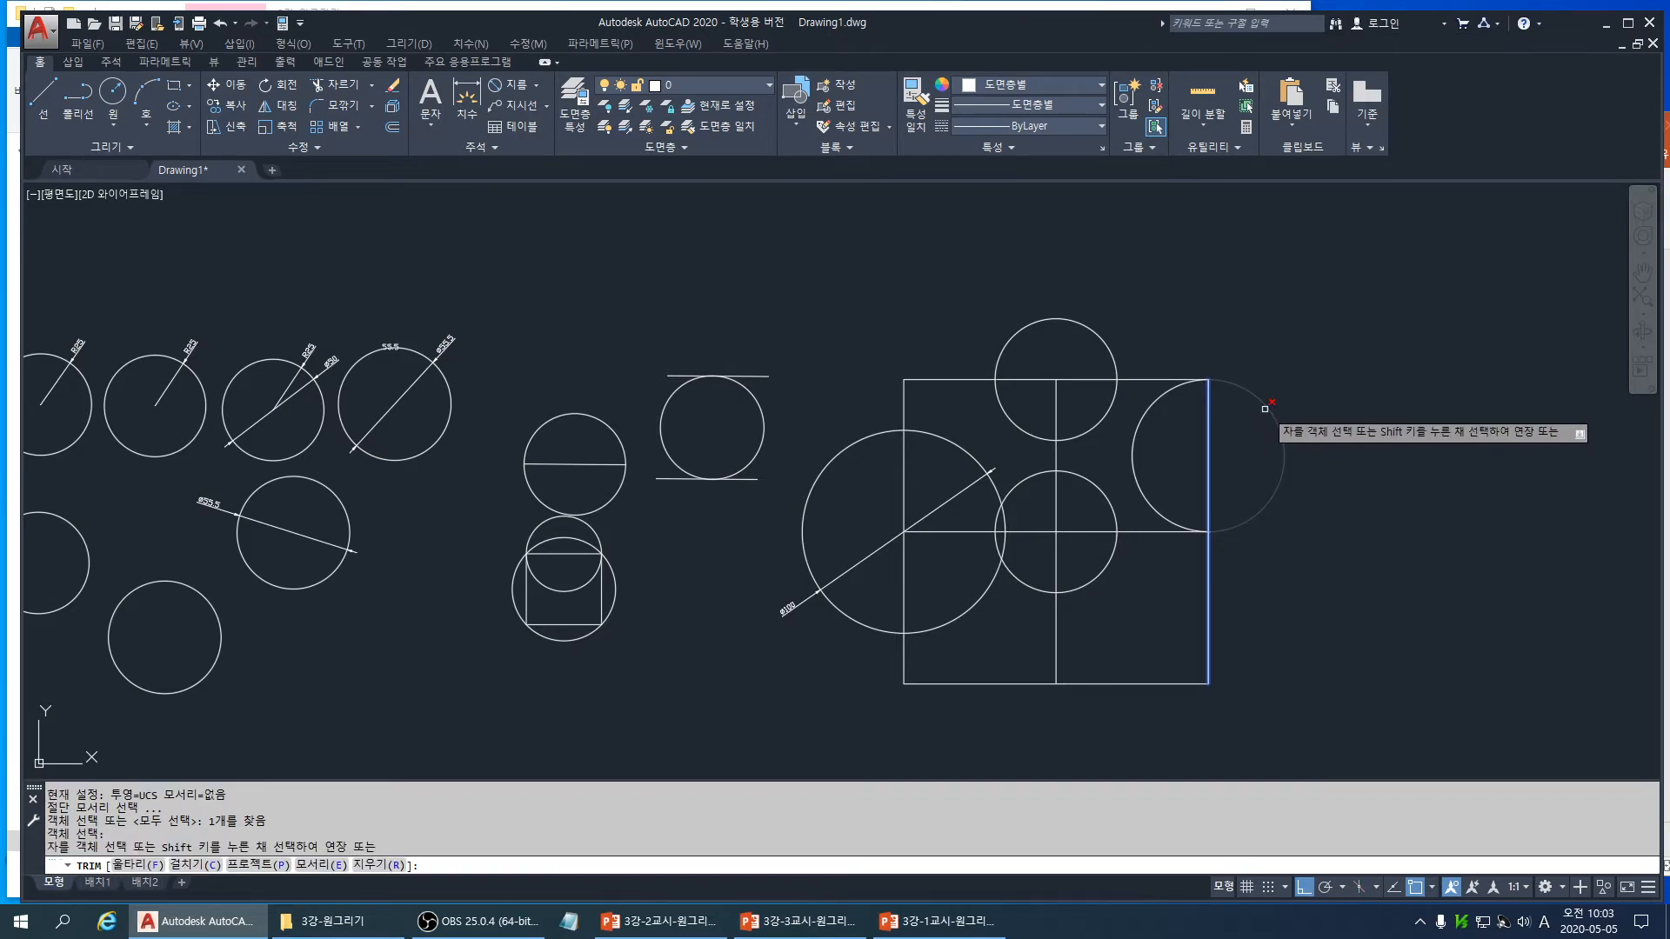
pyautogui.click(1264, 408)
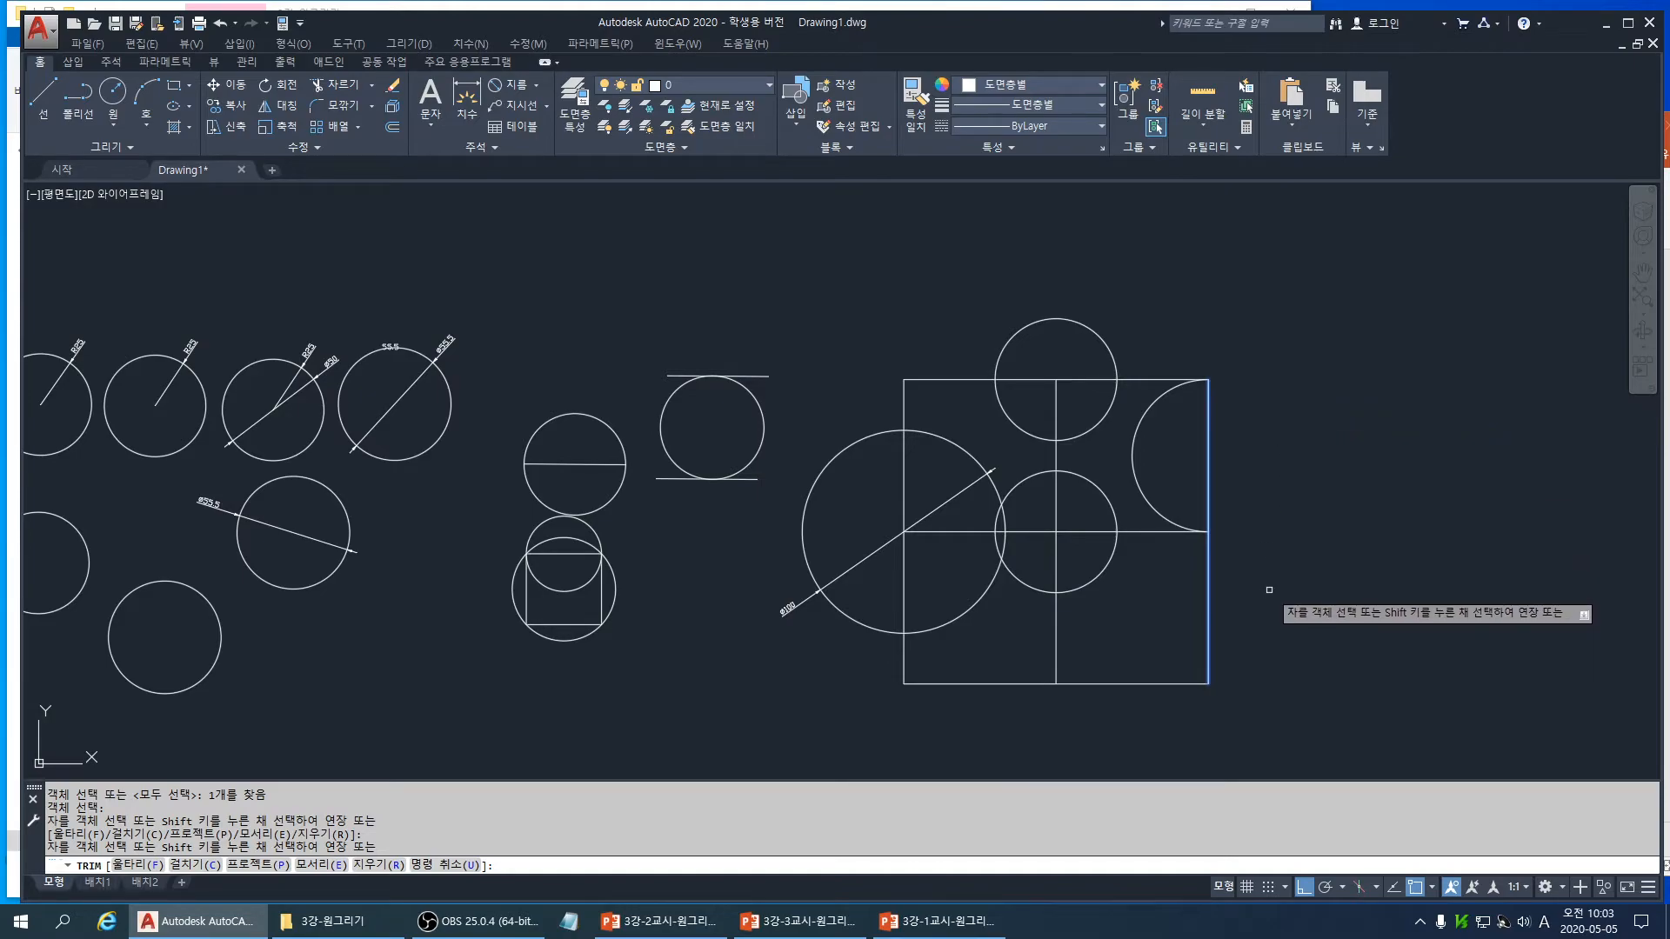
pyautogui.press('Escape')
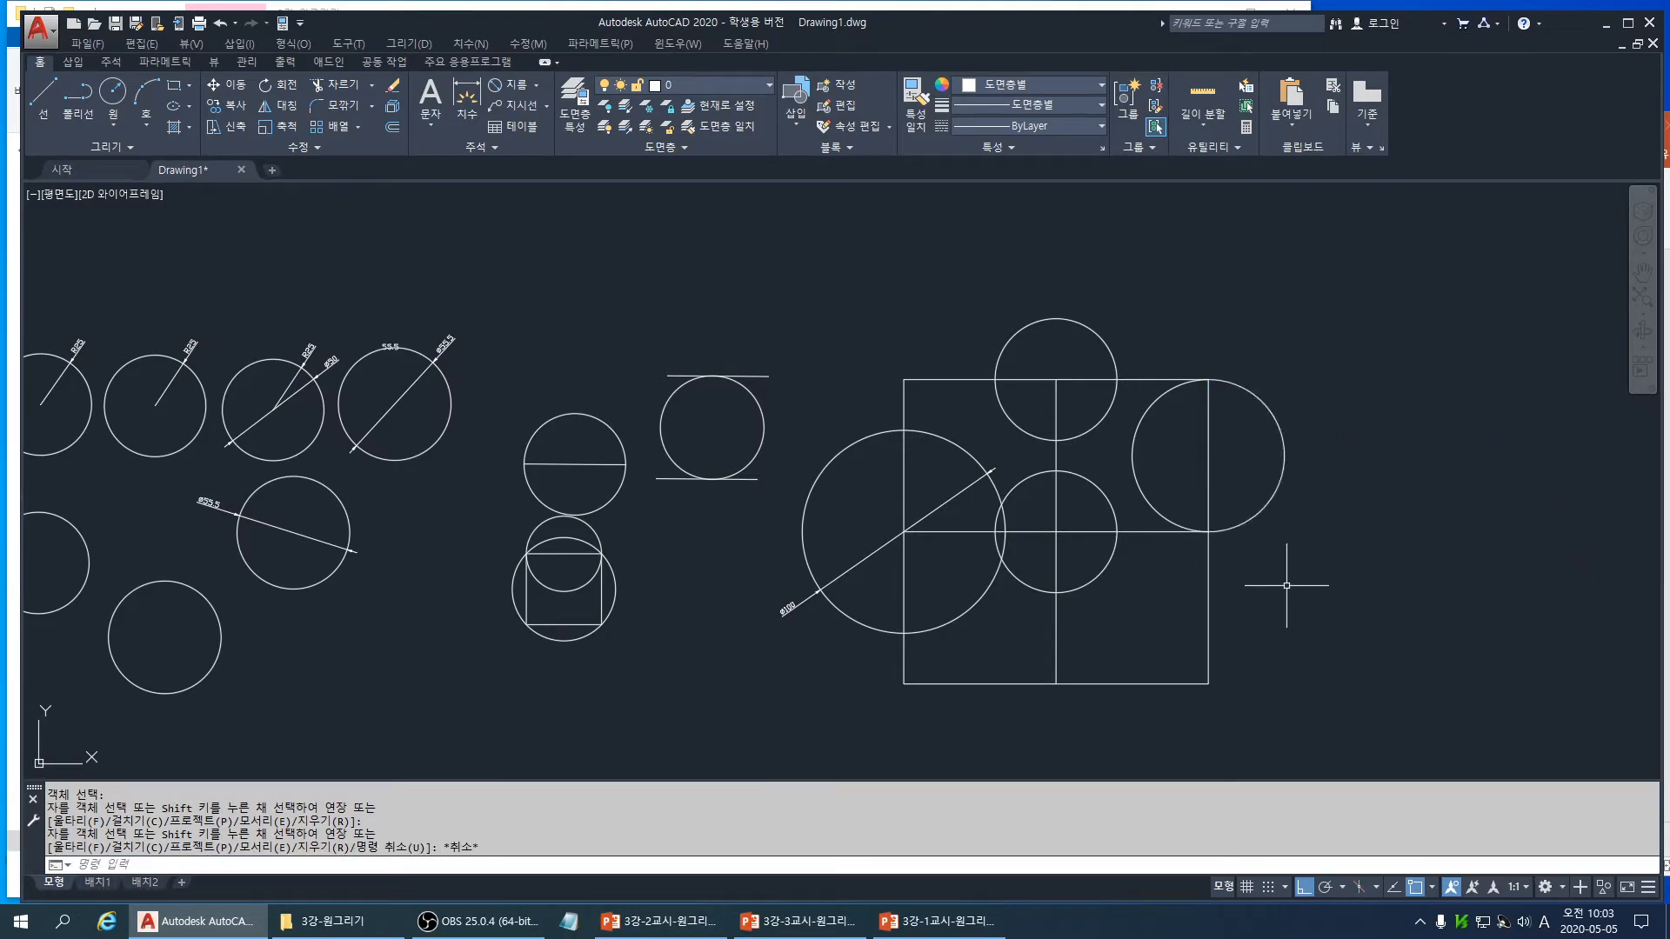
pyautogui.hotkey('ctrl', 'z')
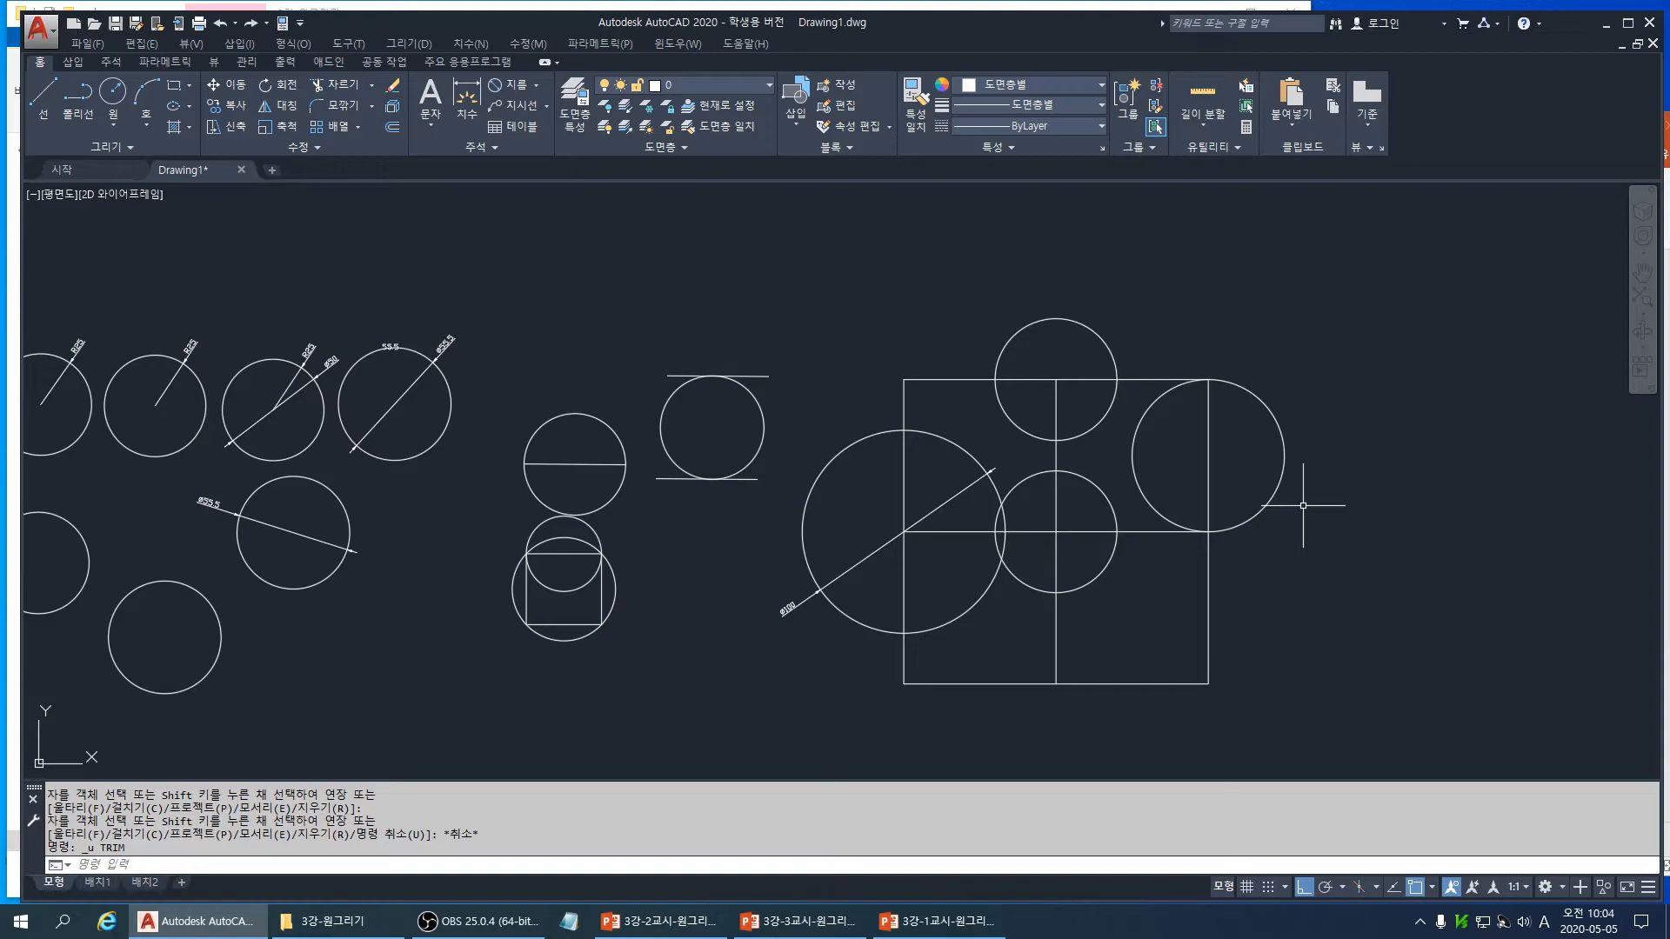
# - Trim away the half of the rightmost circle outside the square, using the square's right side as the cutting edge
pyautogui.write('r')
pyautogui.press('Return')
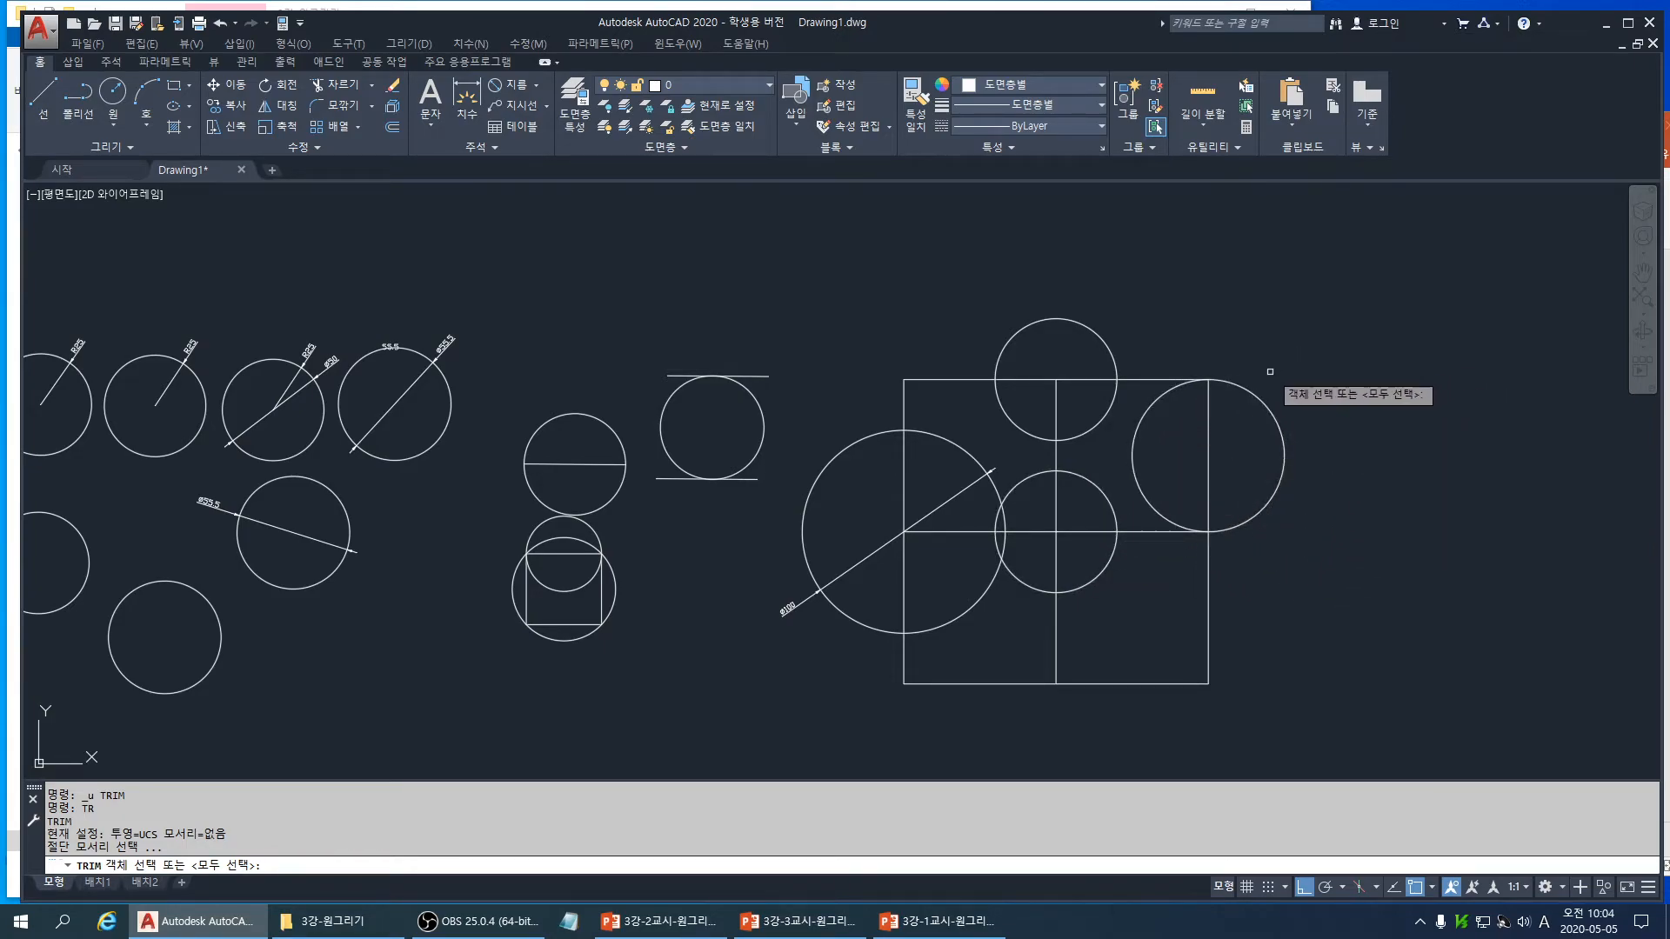
pyautogui.click(1210, 438)
pyautogui.press('Return')
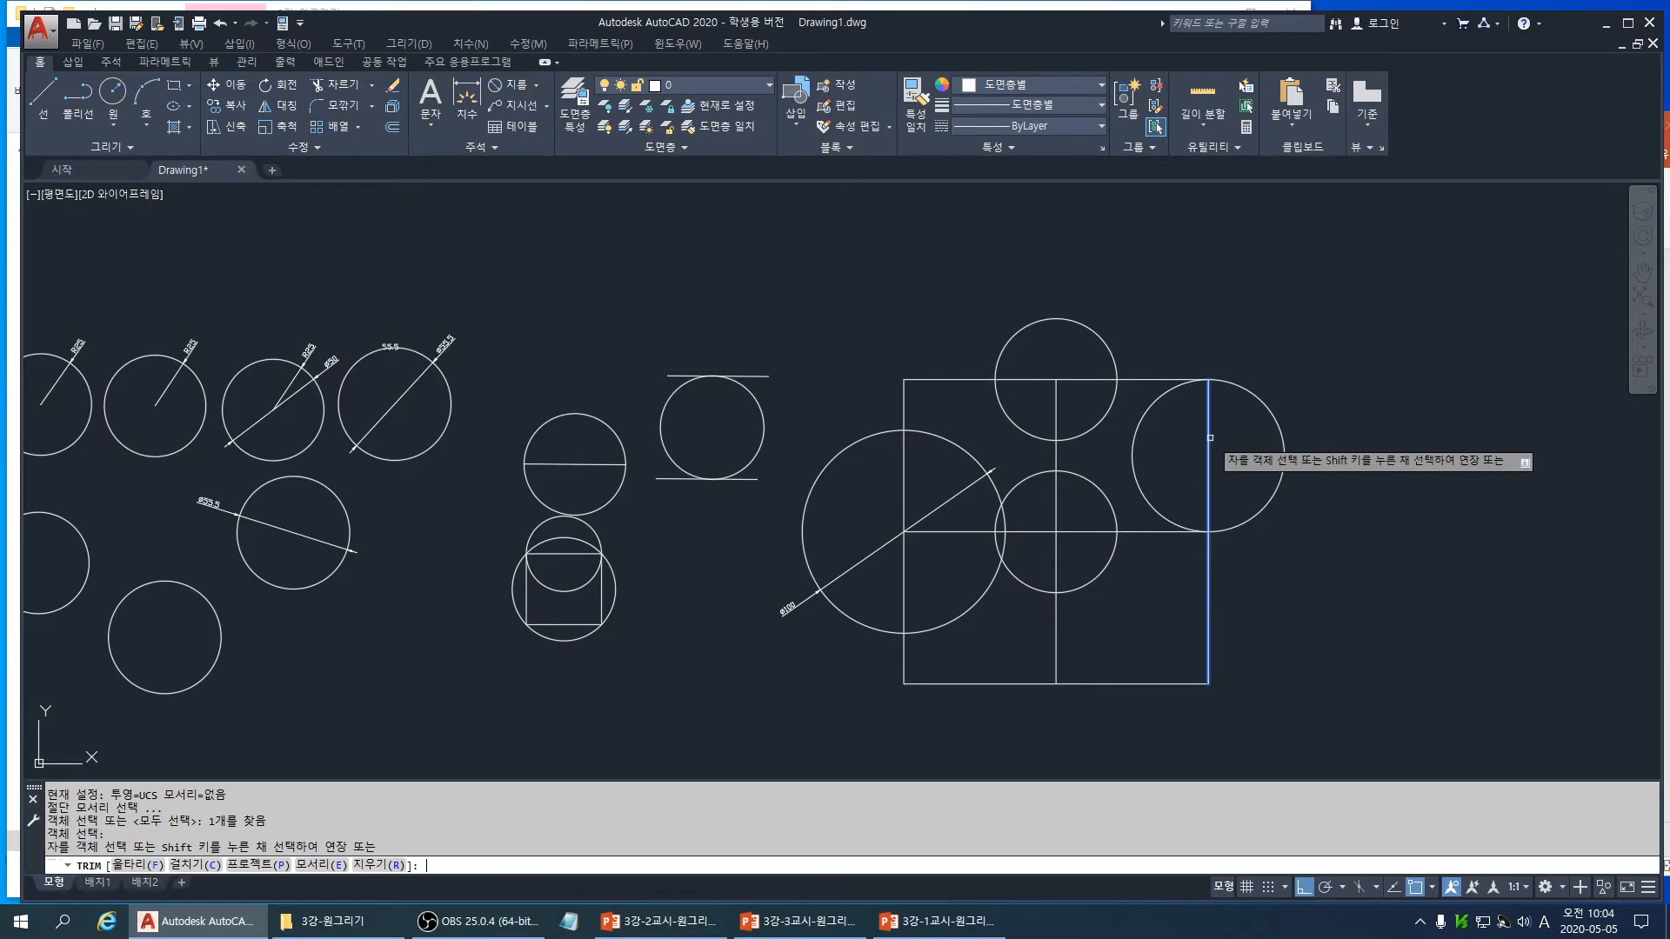
pyautogui.click(1269, 412)
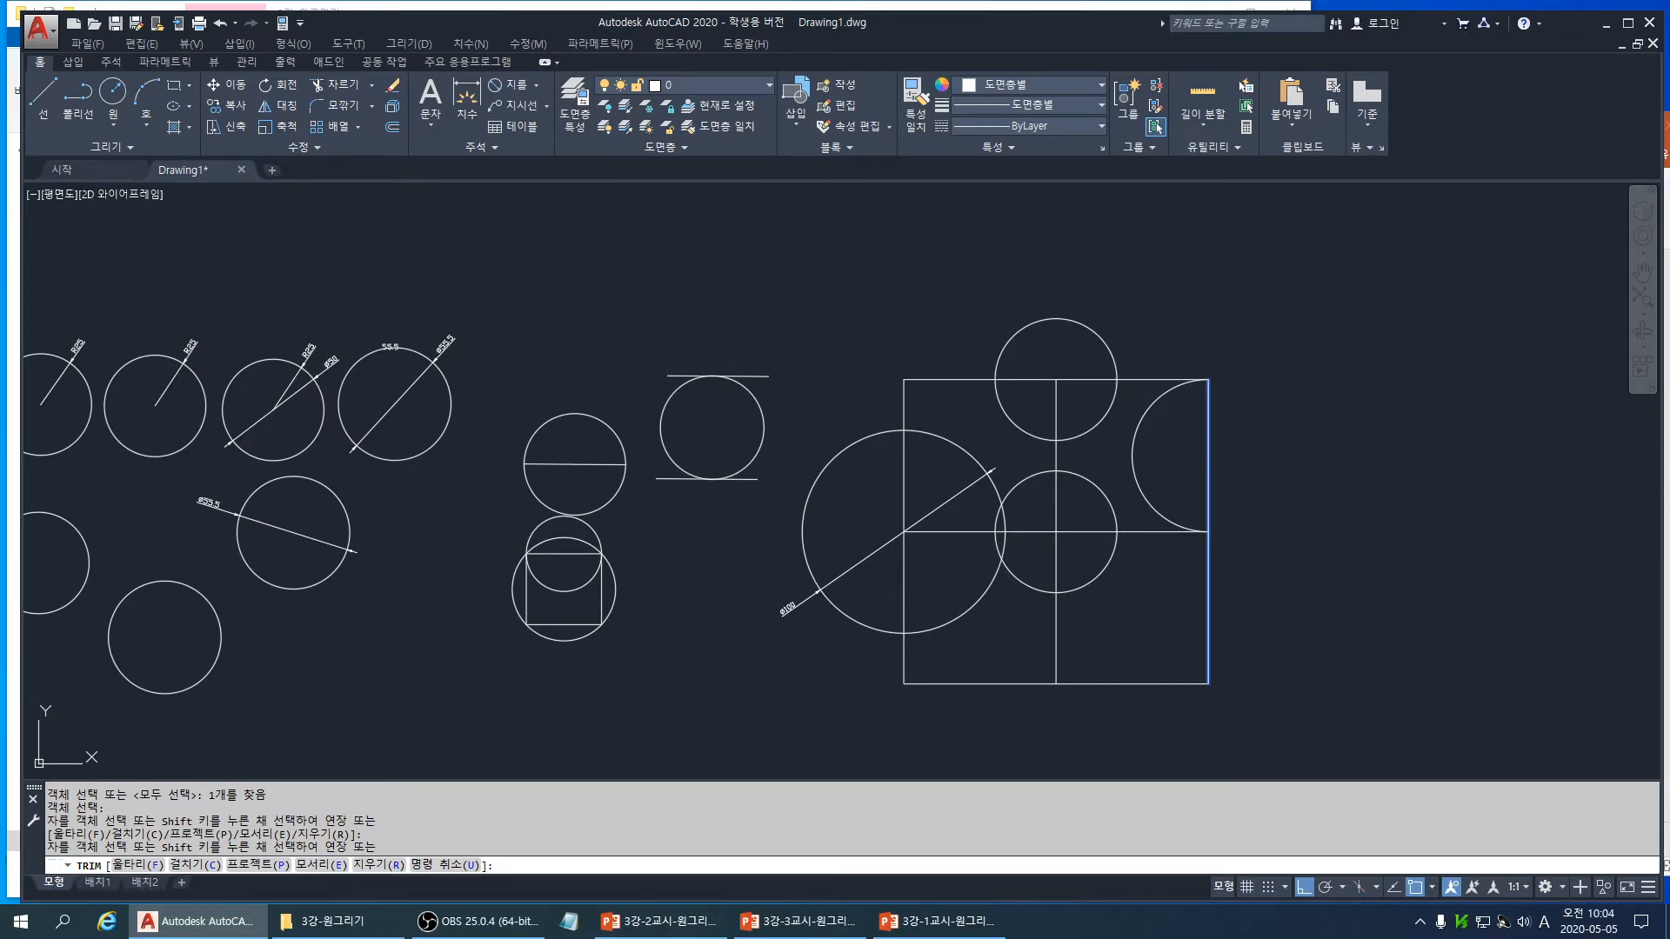
pyautogui.press('Escape')
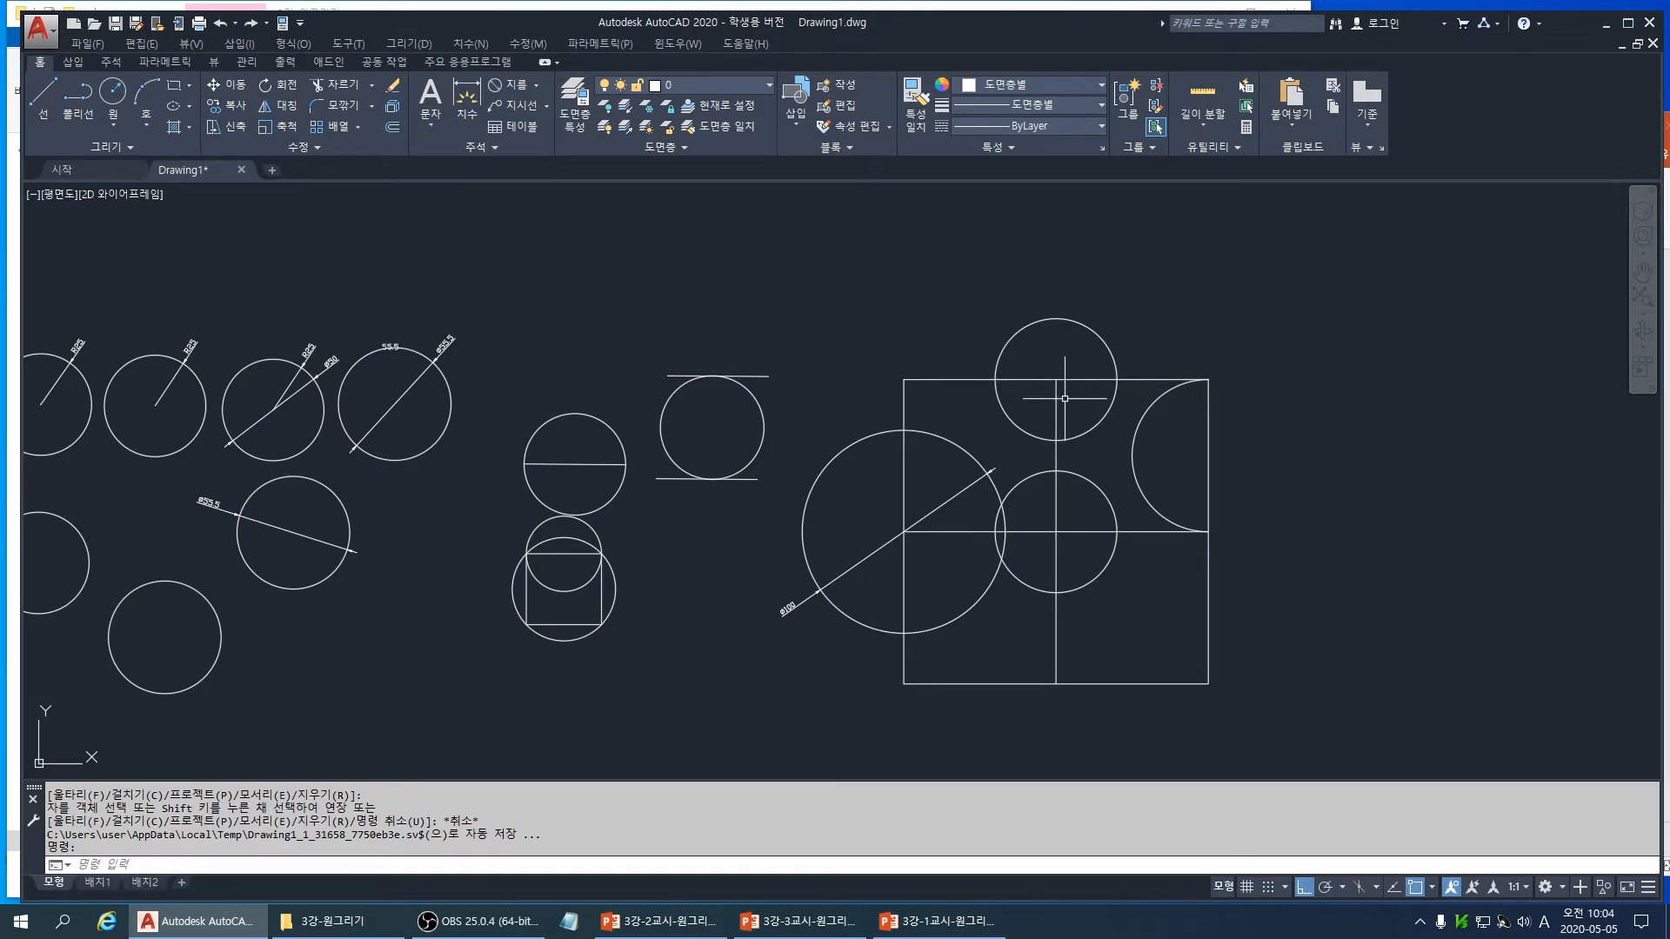
# - Try trimming the line segments inside the uppermost circle with that circle as cutting edge, and undo the trim
pyautogui.write('tr')
pyautogui.press('Return')
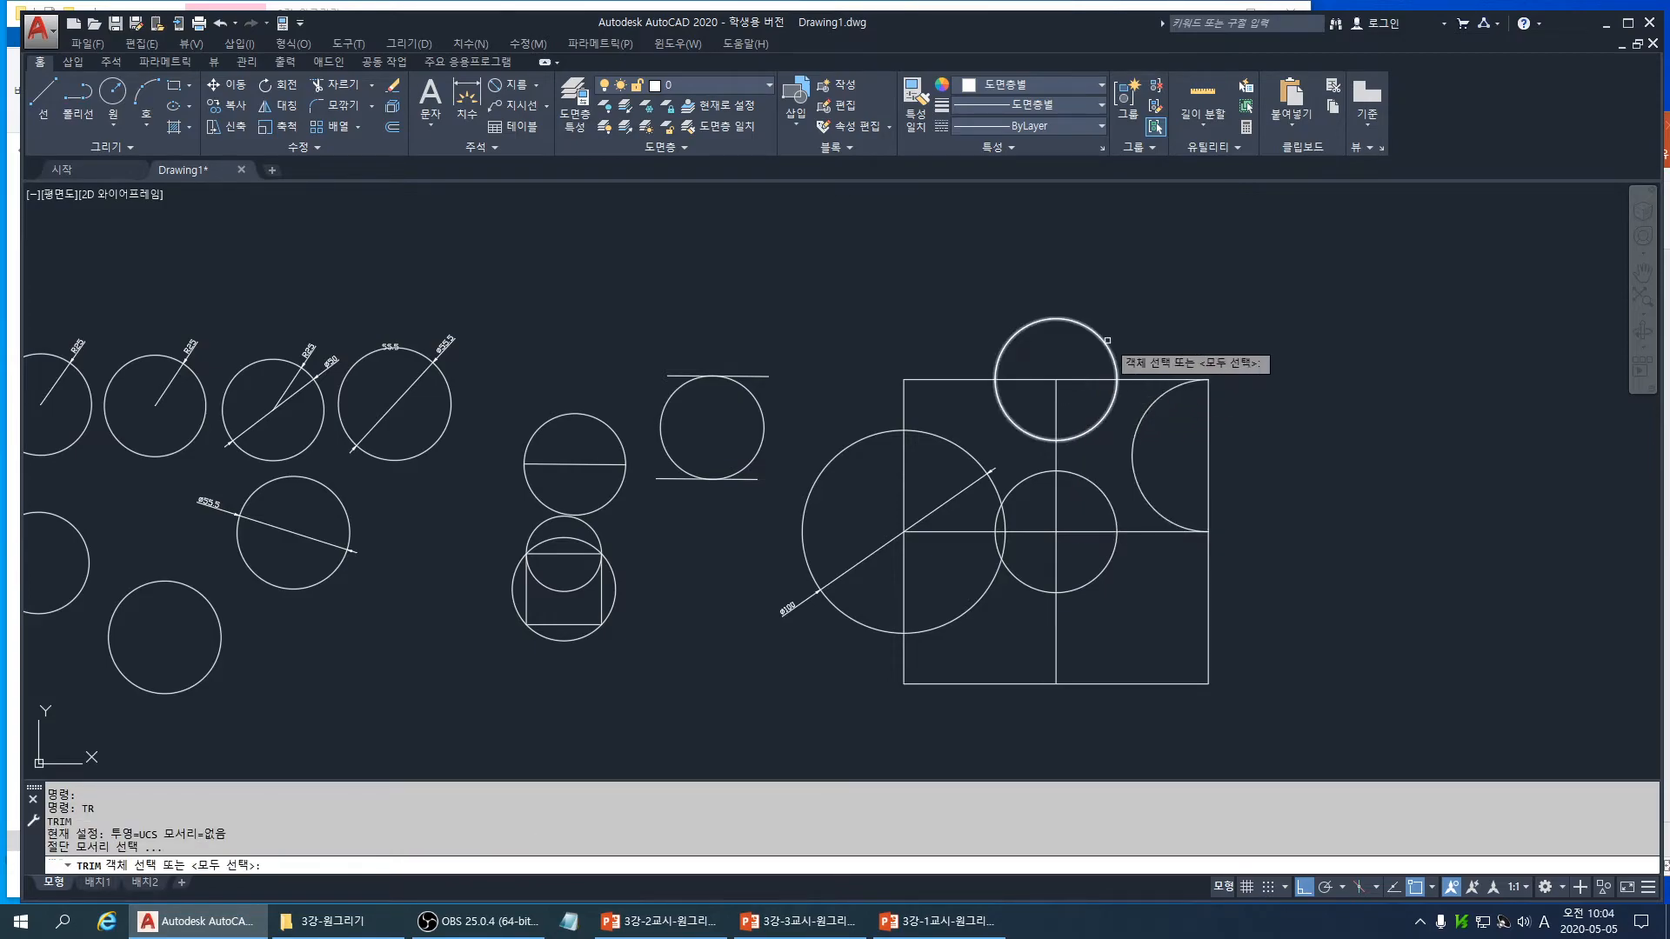
pyautogui.click(1107, 355)
pyautogui.press('Return')
pyautogui.click(1079, 359)
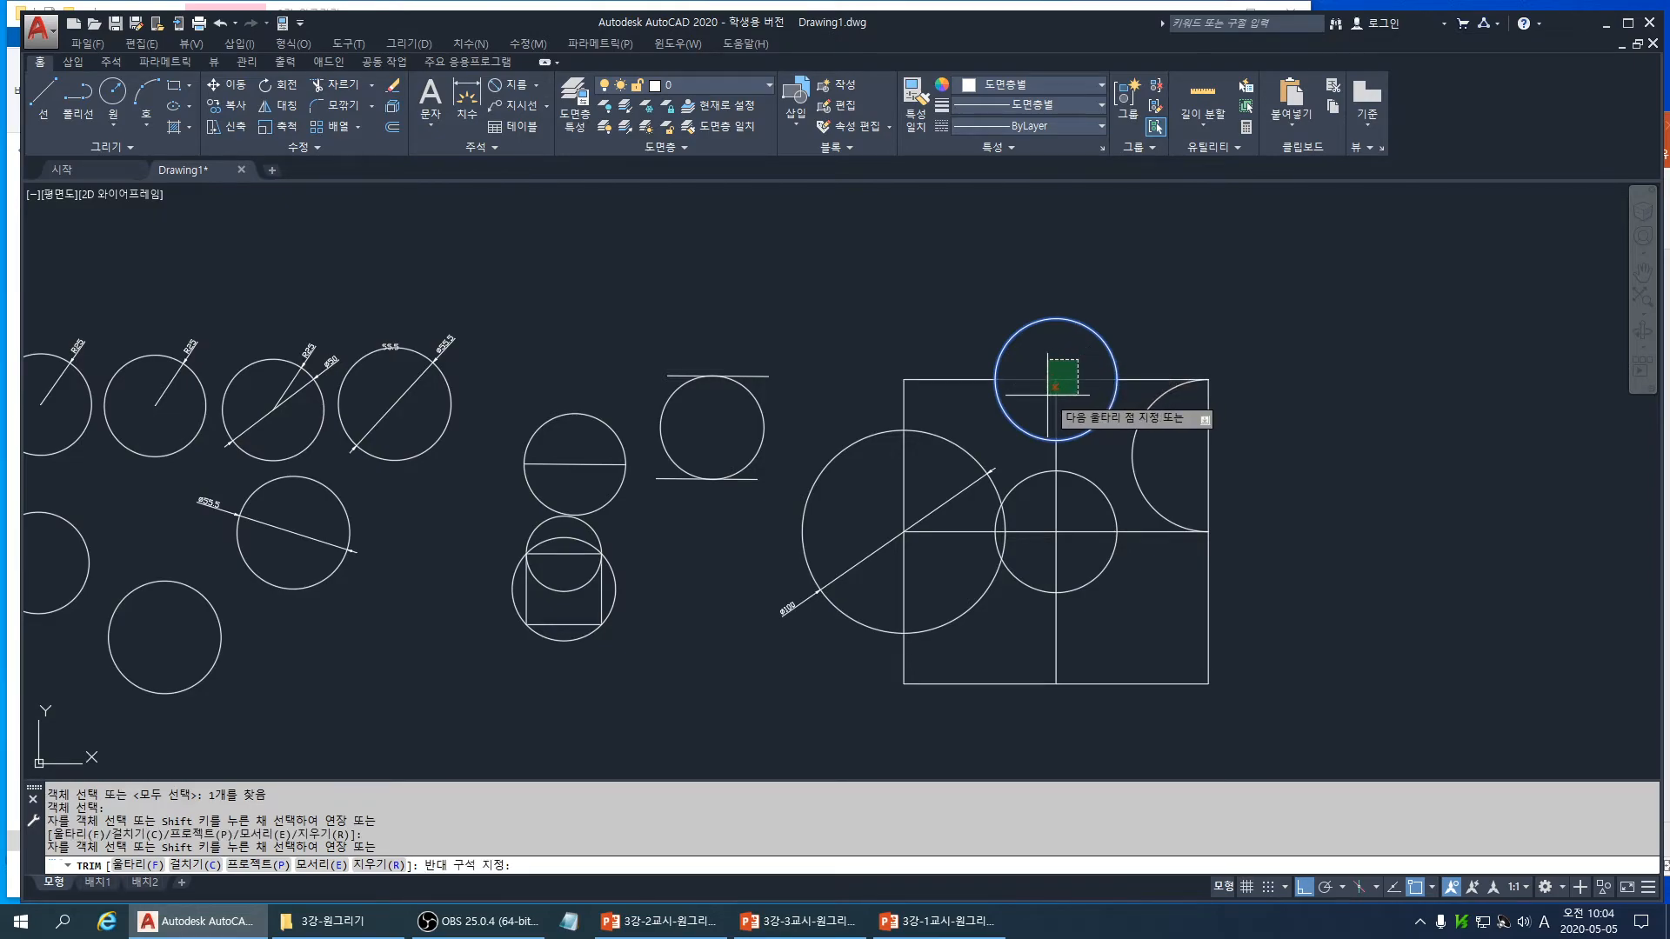
pyautogui.click(1051, 391)
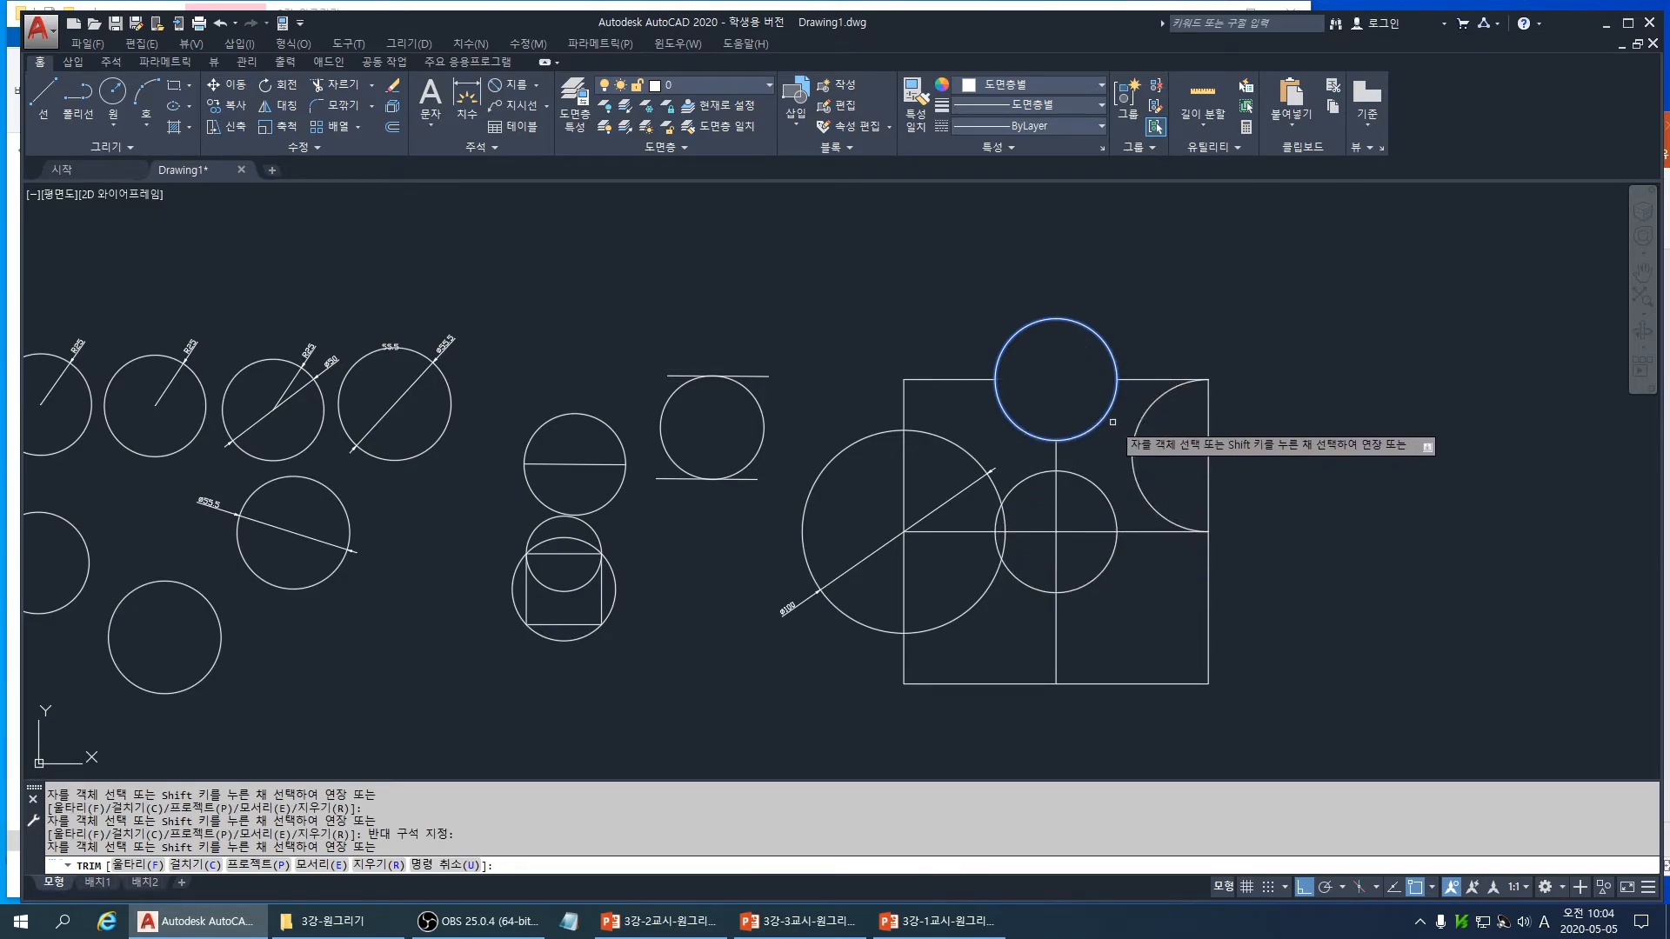
pyautogui.hotkey('ctrl', 'z')
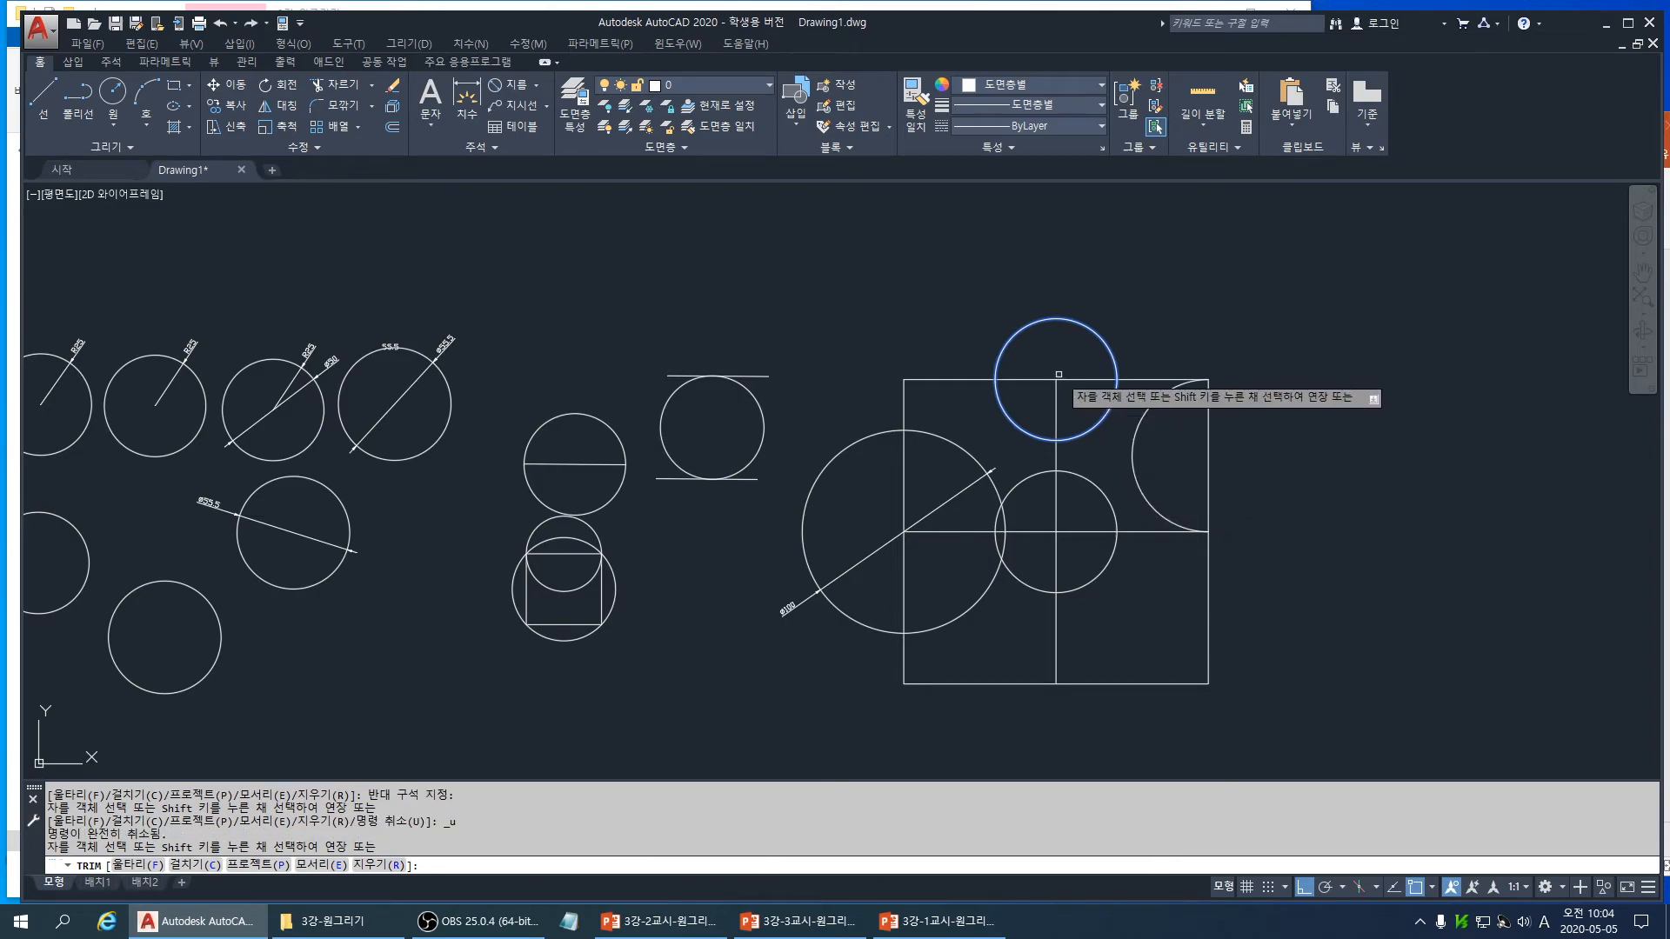
pyautogui.press('Escape')
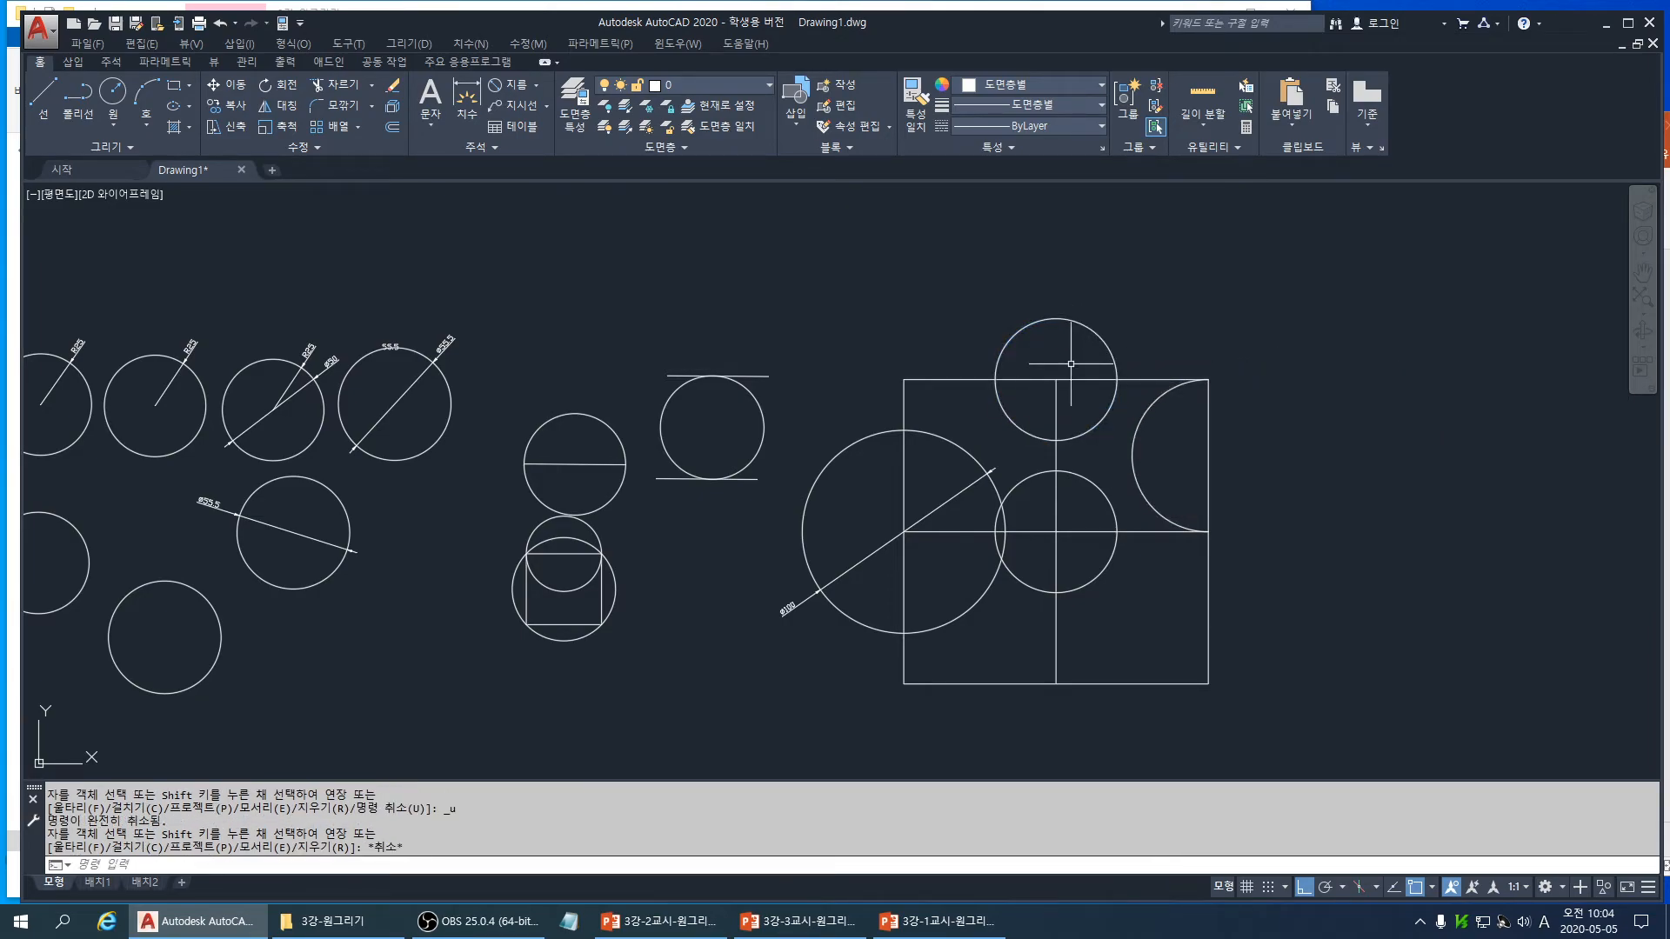
pyautogui.click(1103, 306)
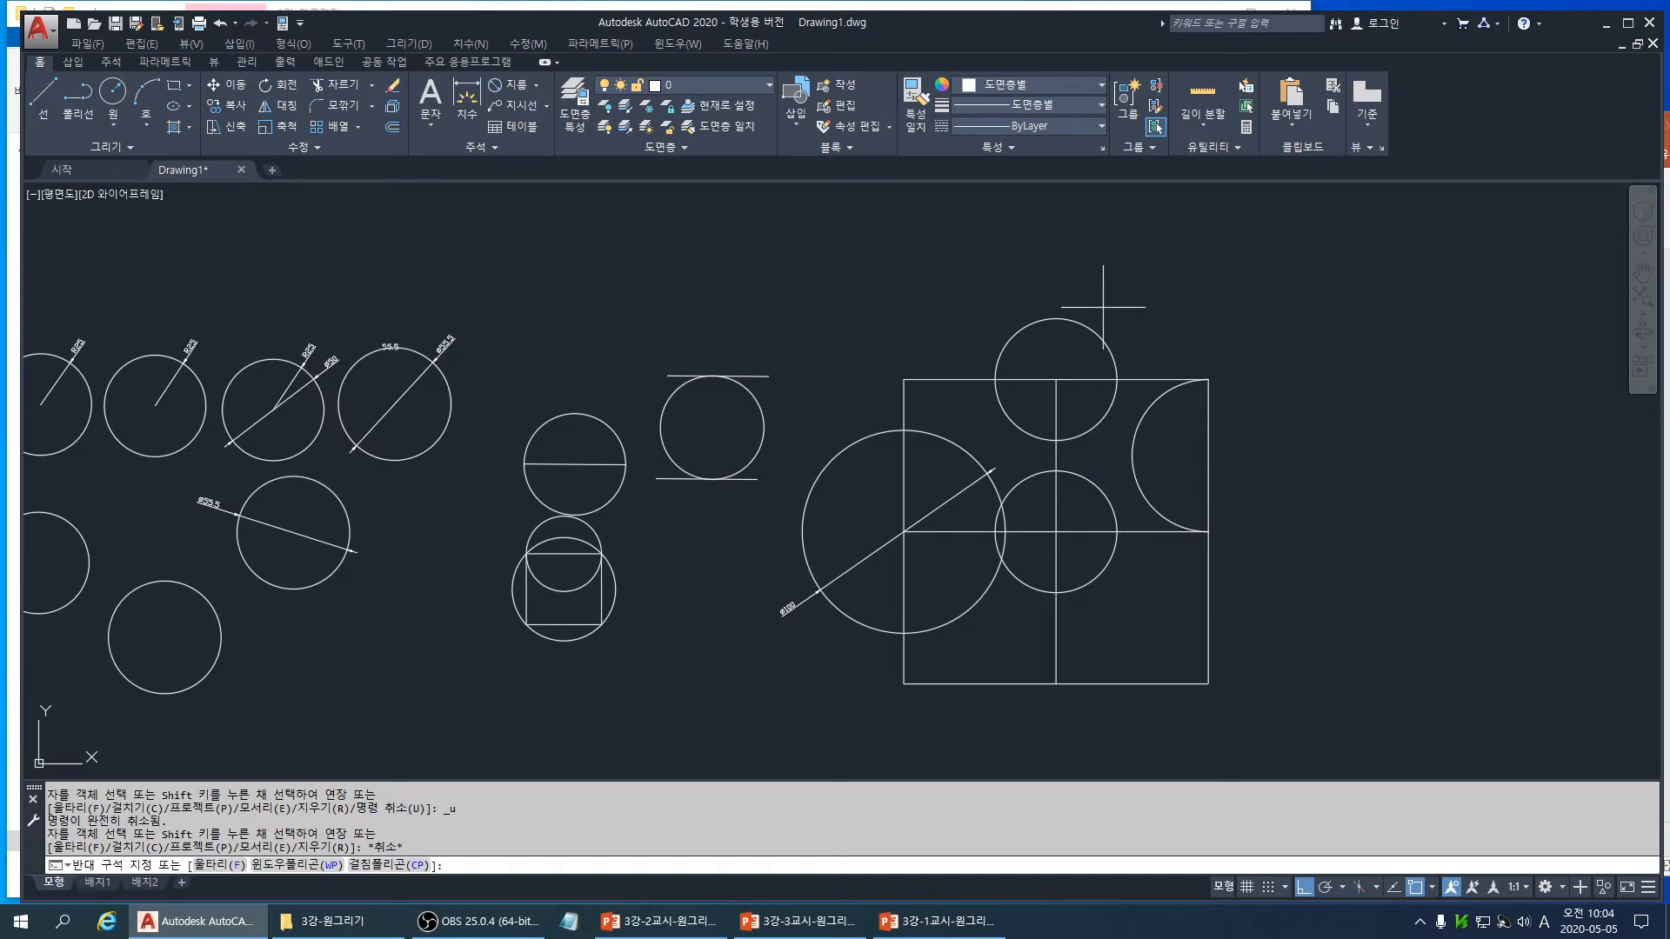
pyautogui.click(1069, 346)
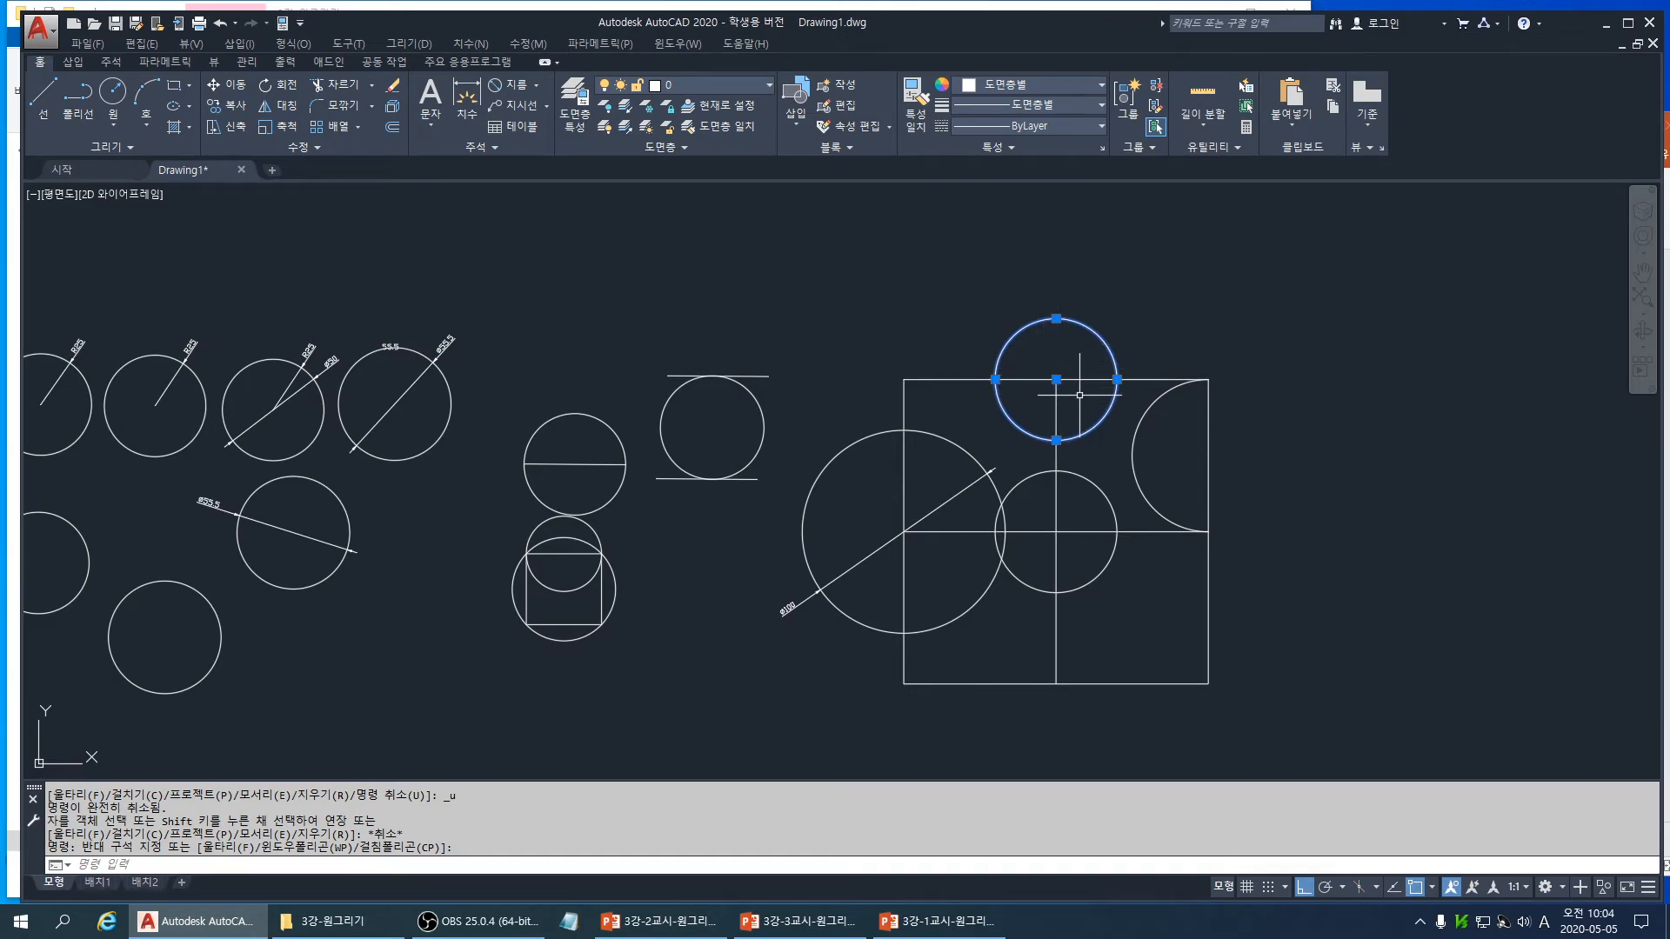
pyautogui.press('Escape')
# - Trim away the line segments inside the uppermost circle, using that circle as the cutting edge
pyautogui.write('tr')
pyautogui.press('Return')
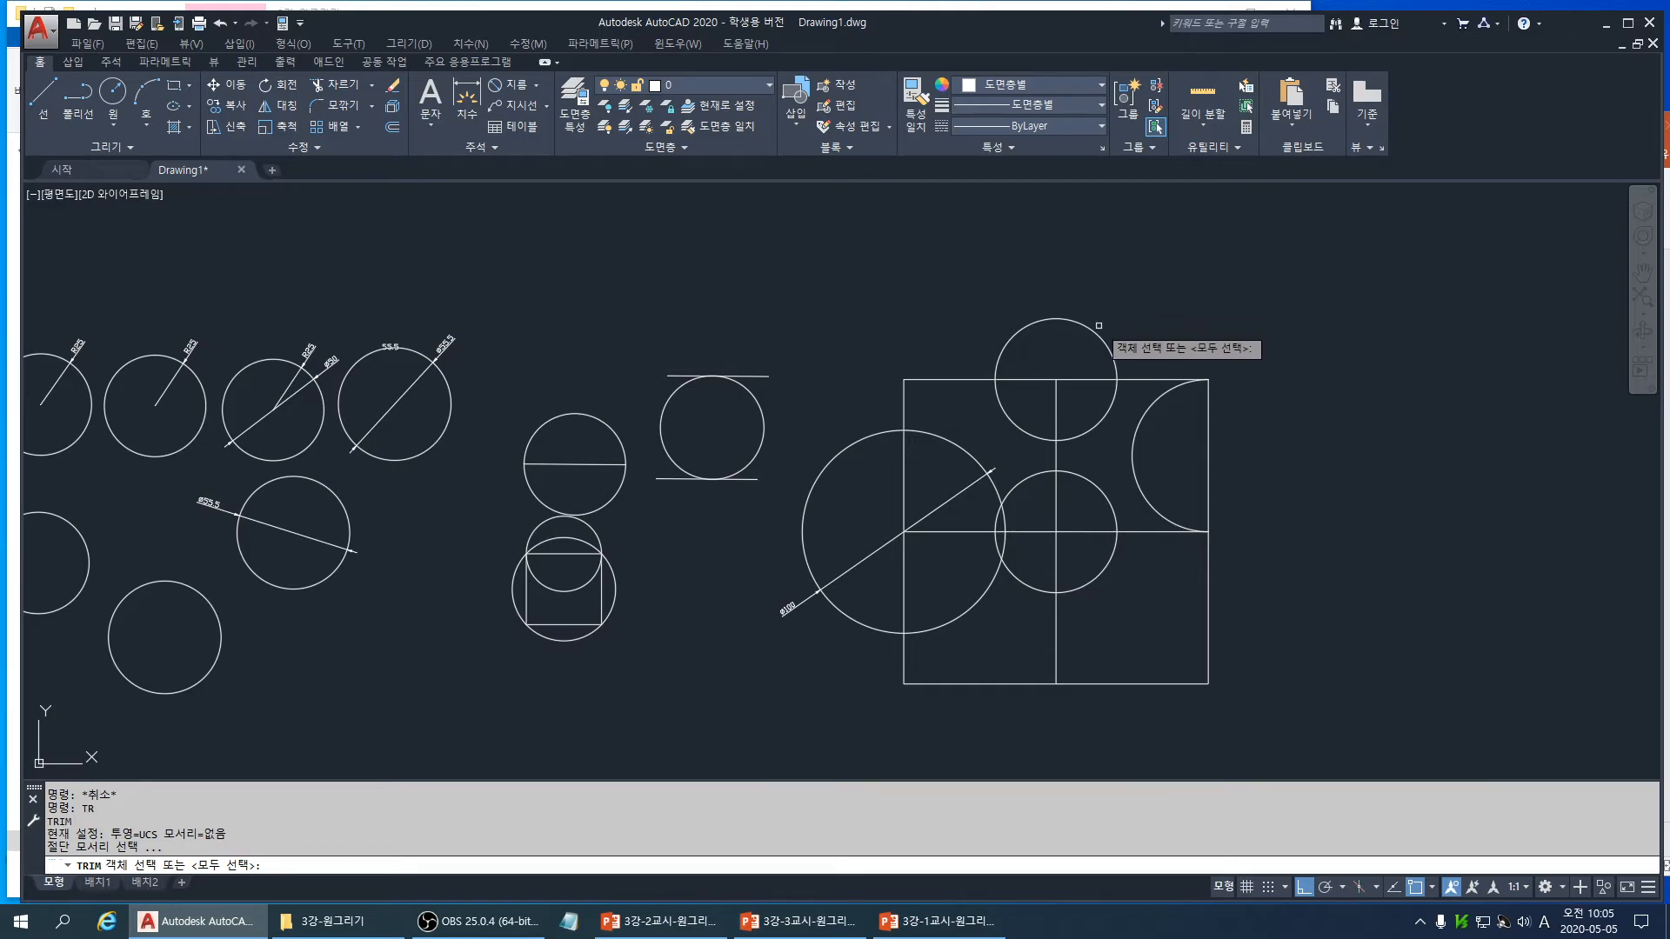
pyautogui.click(1098, 332)
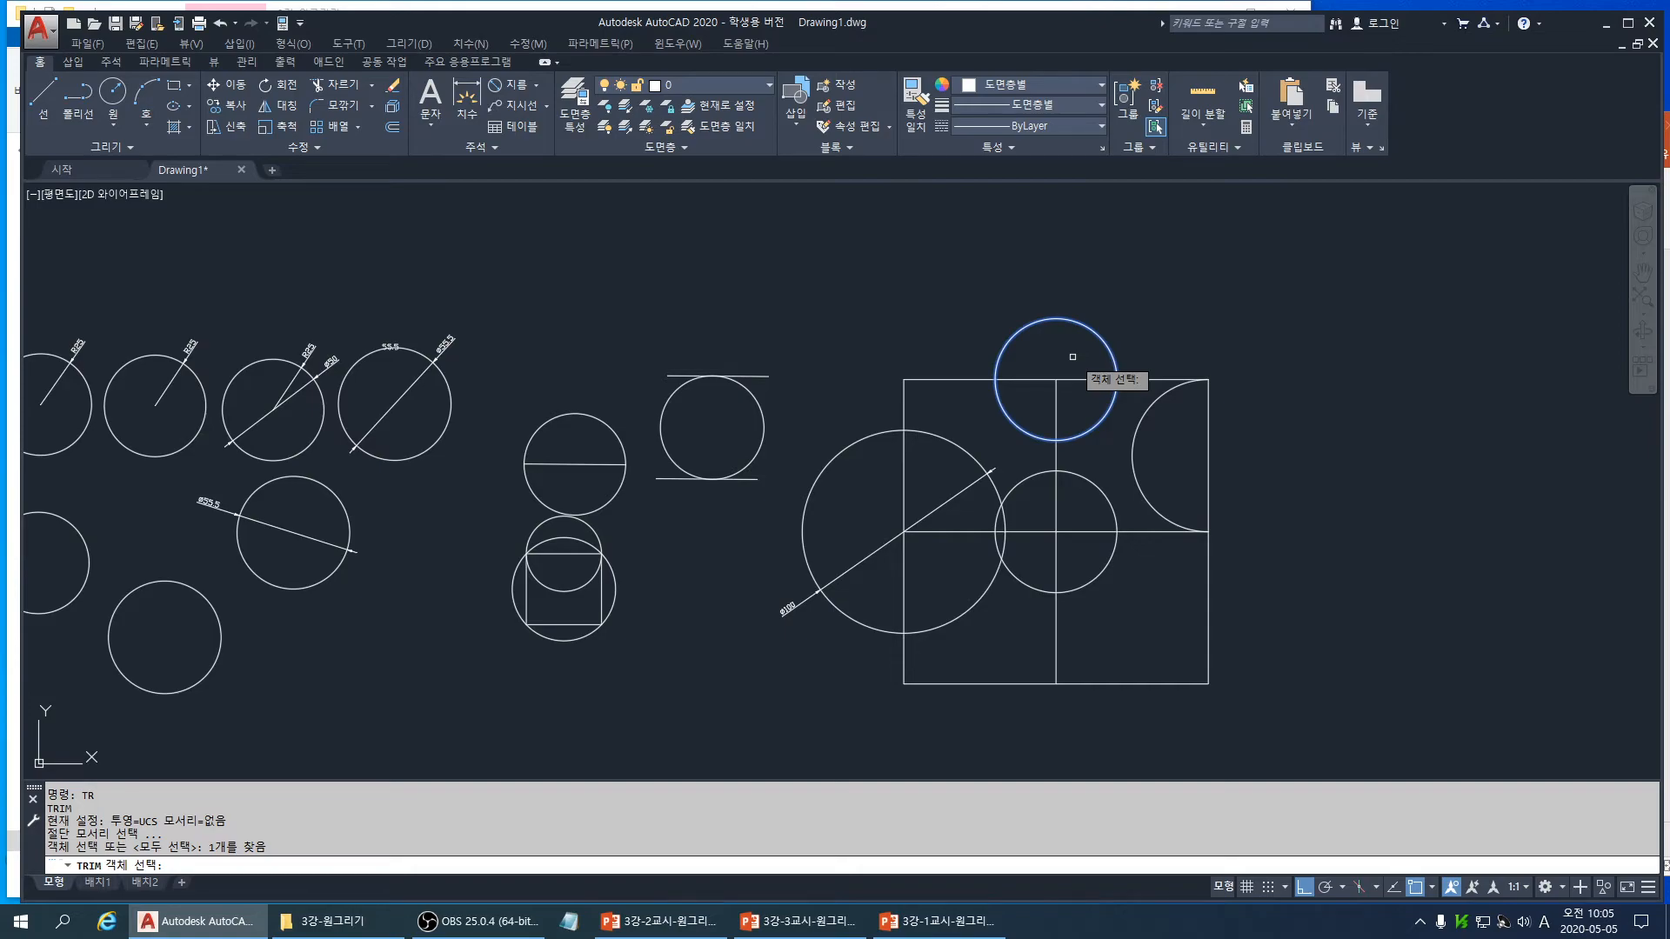
pyautogui.press('Return')
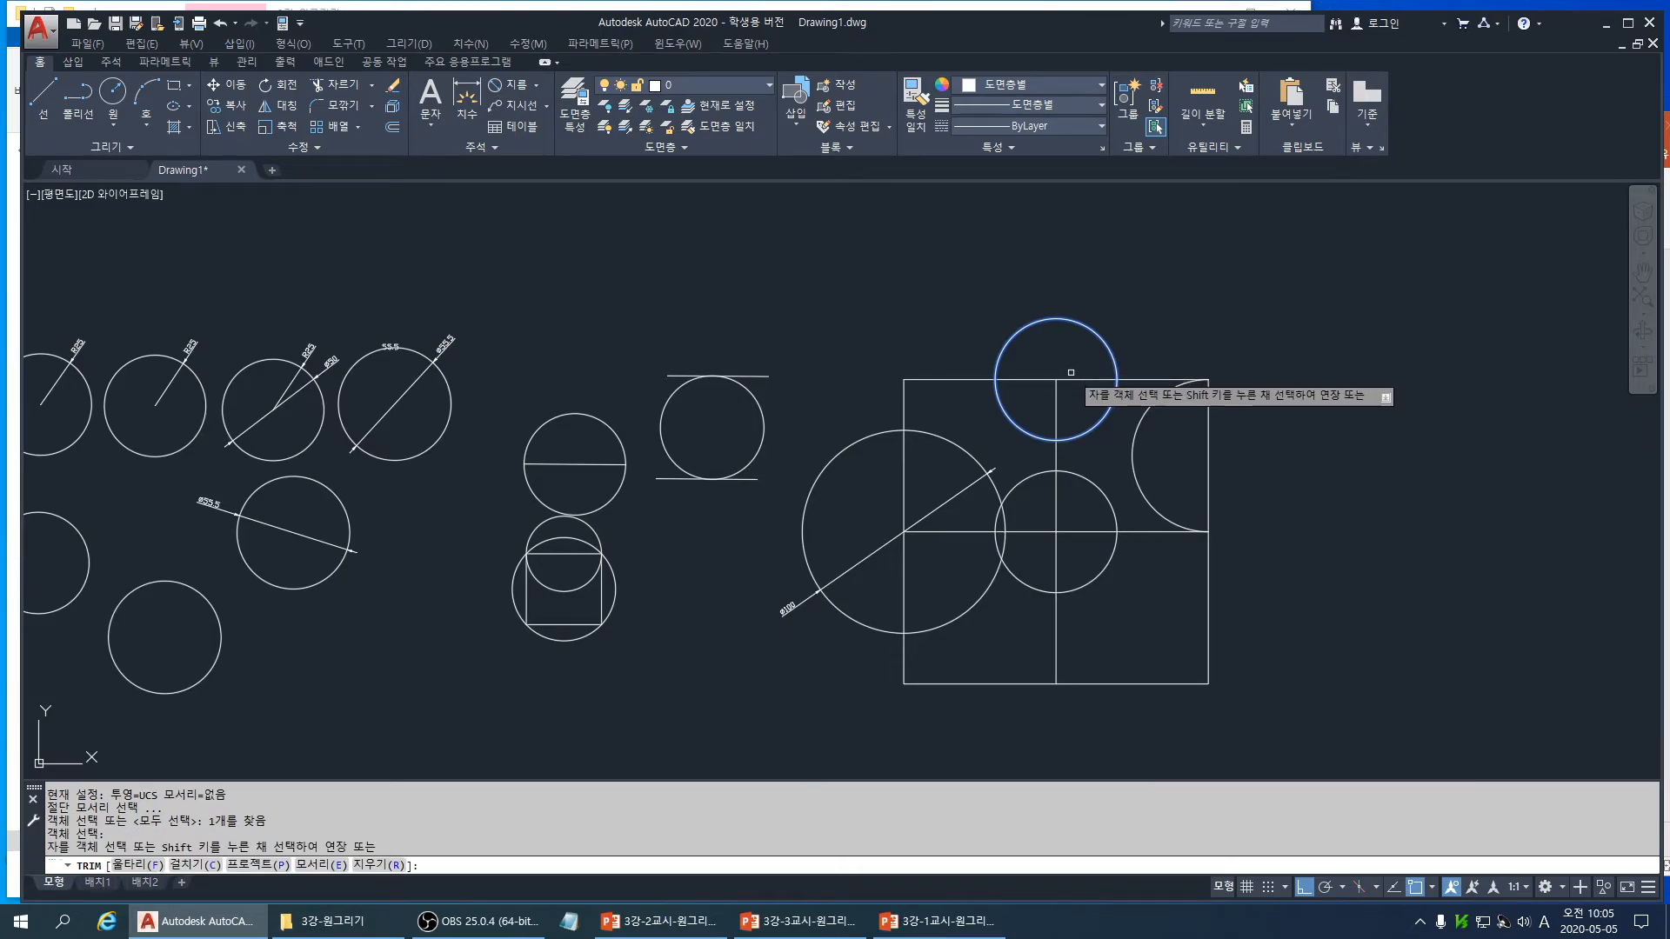
pyautogui.click(1070, 379)
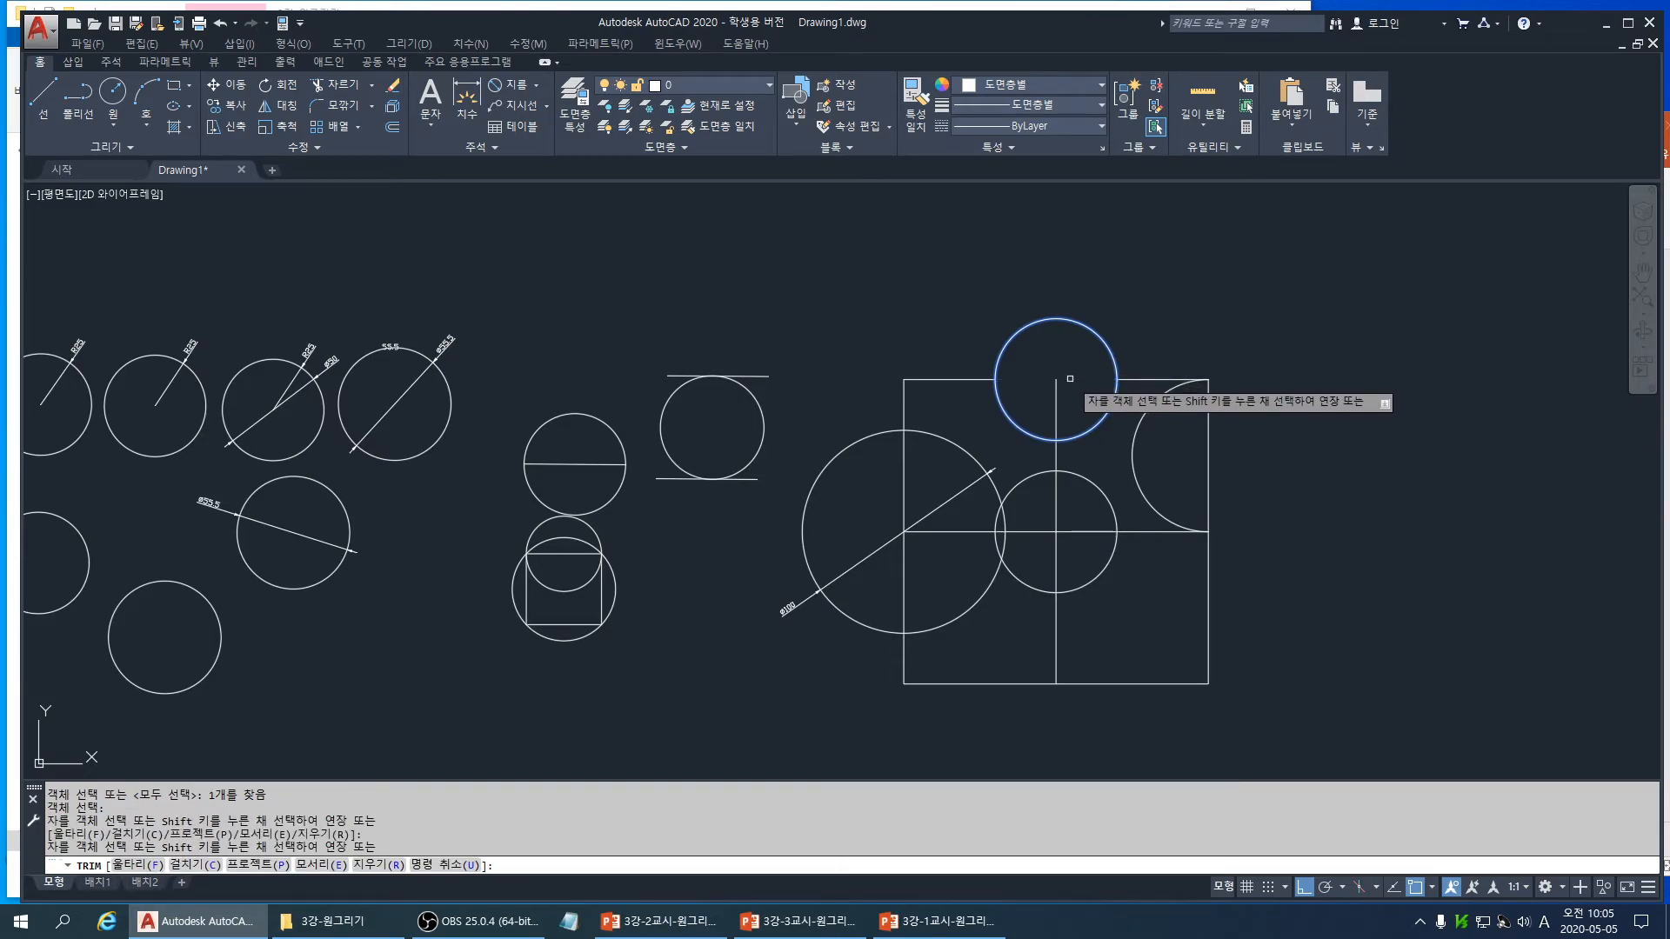
pyautogui.click(1057, 396)
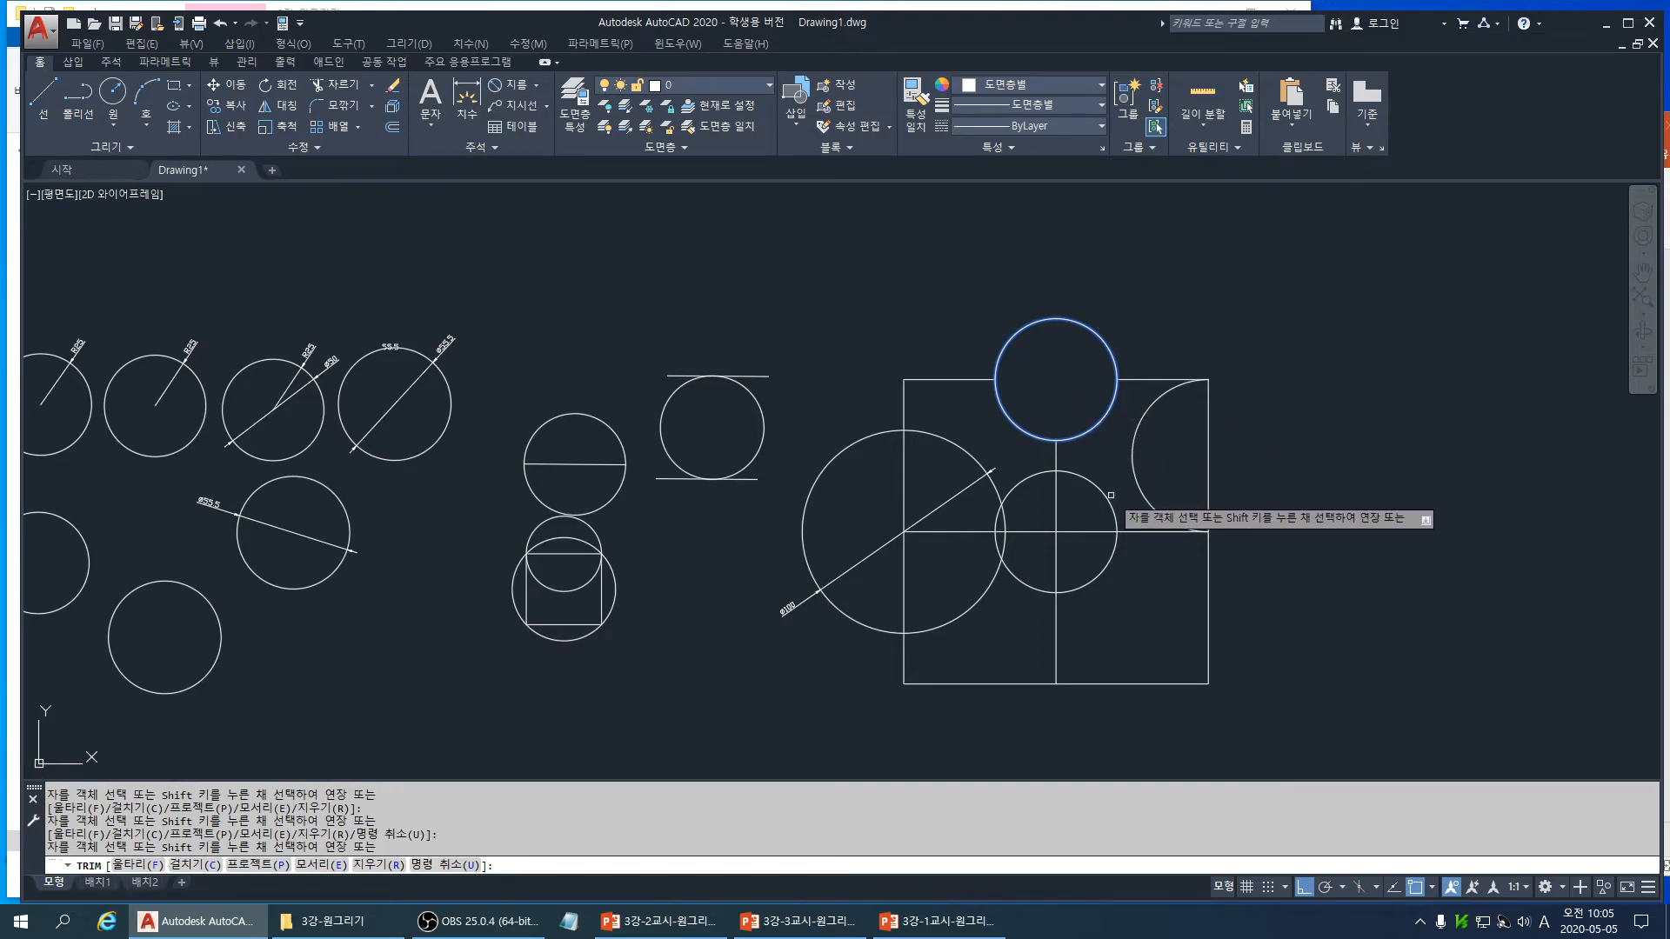
pyautogui.press('Escape')
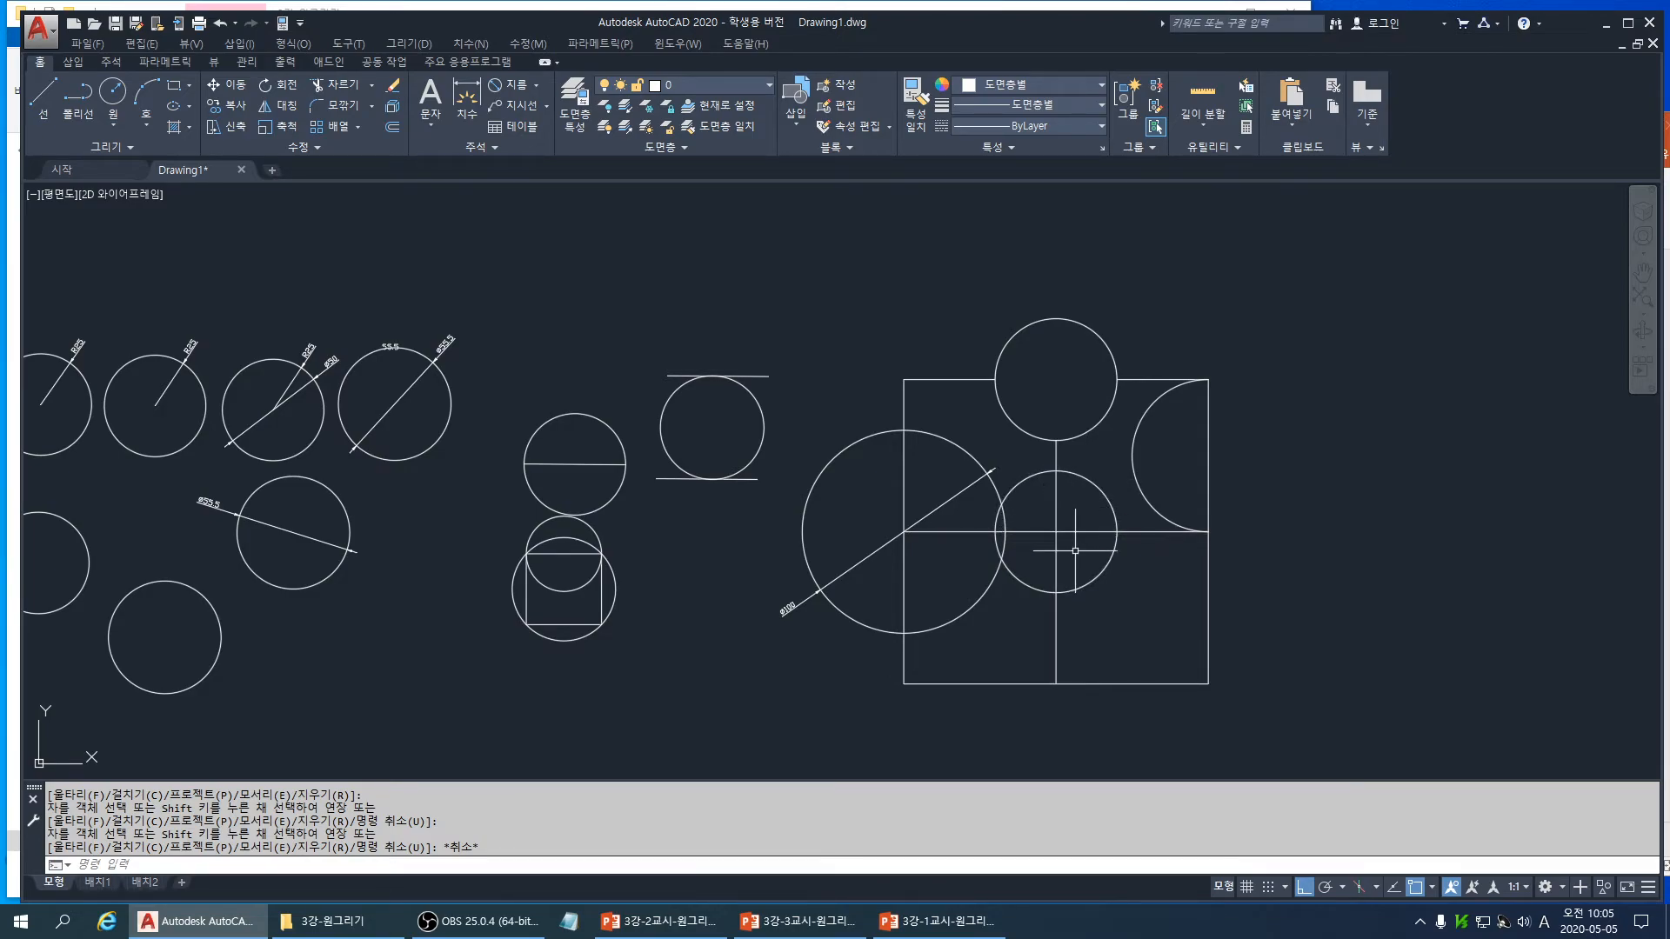
# - Try trimming the line segments inside the centre circle with the circle and both centre lines as cutting edges, and undo the trim
pyautogui.write('r')
pyautogui.press('Return')
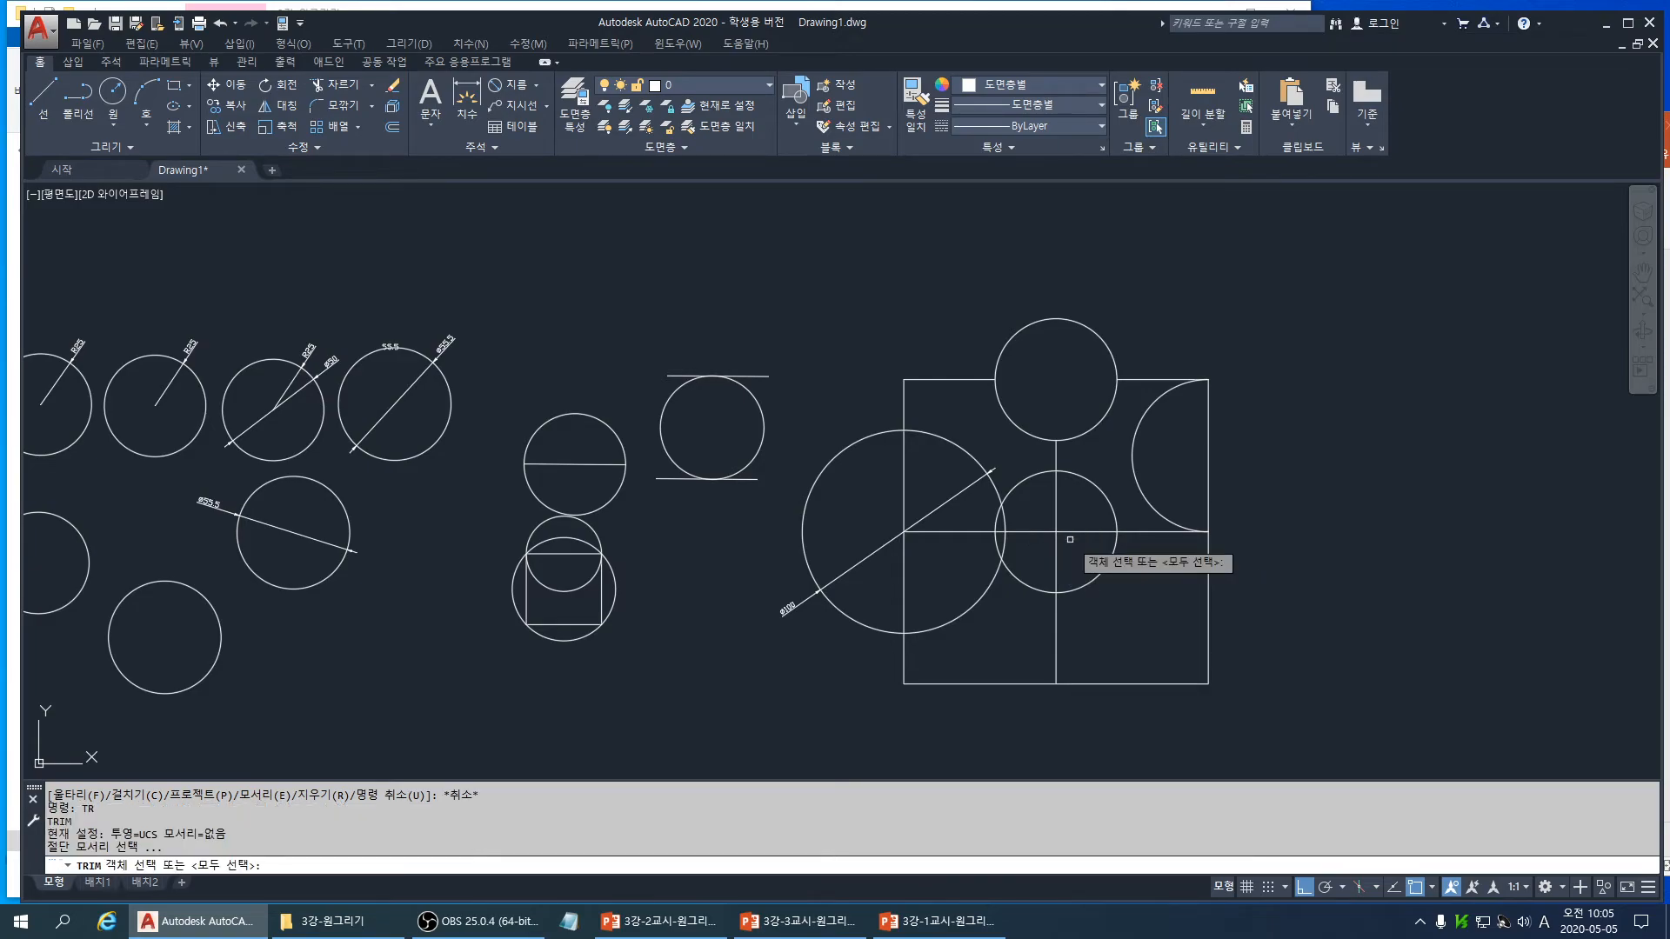
pyautogui.click(1098, 488)
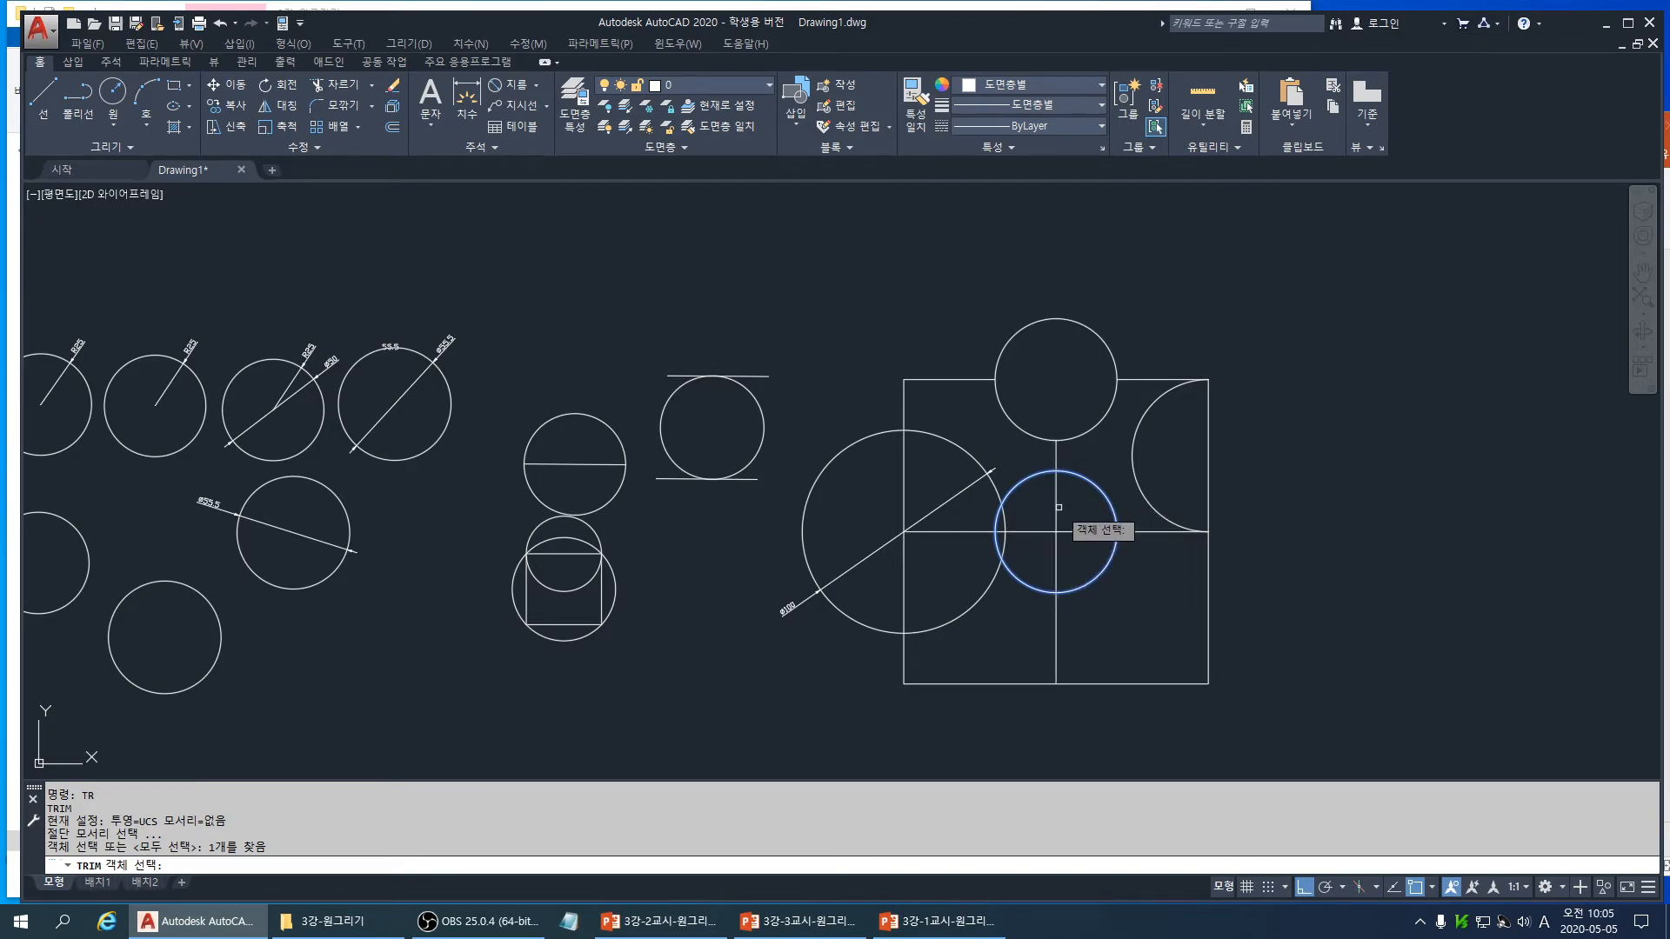
pyautogui.click(1087, 500)
pyautogui.click(1046, 548)
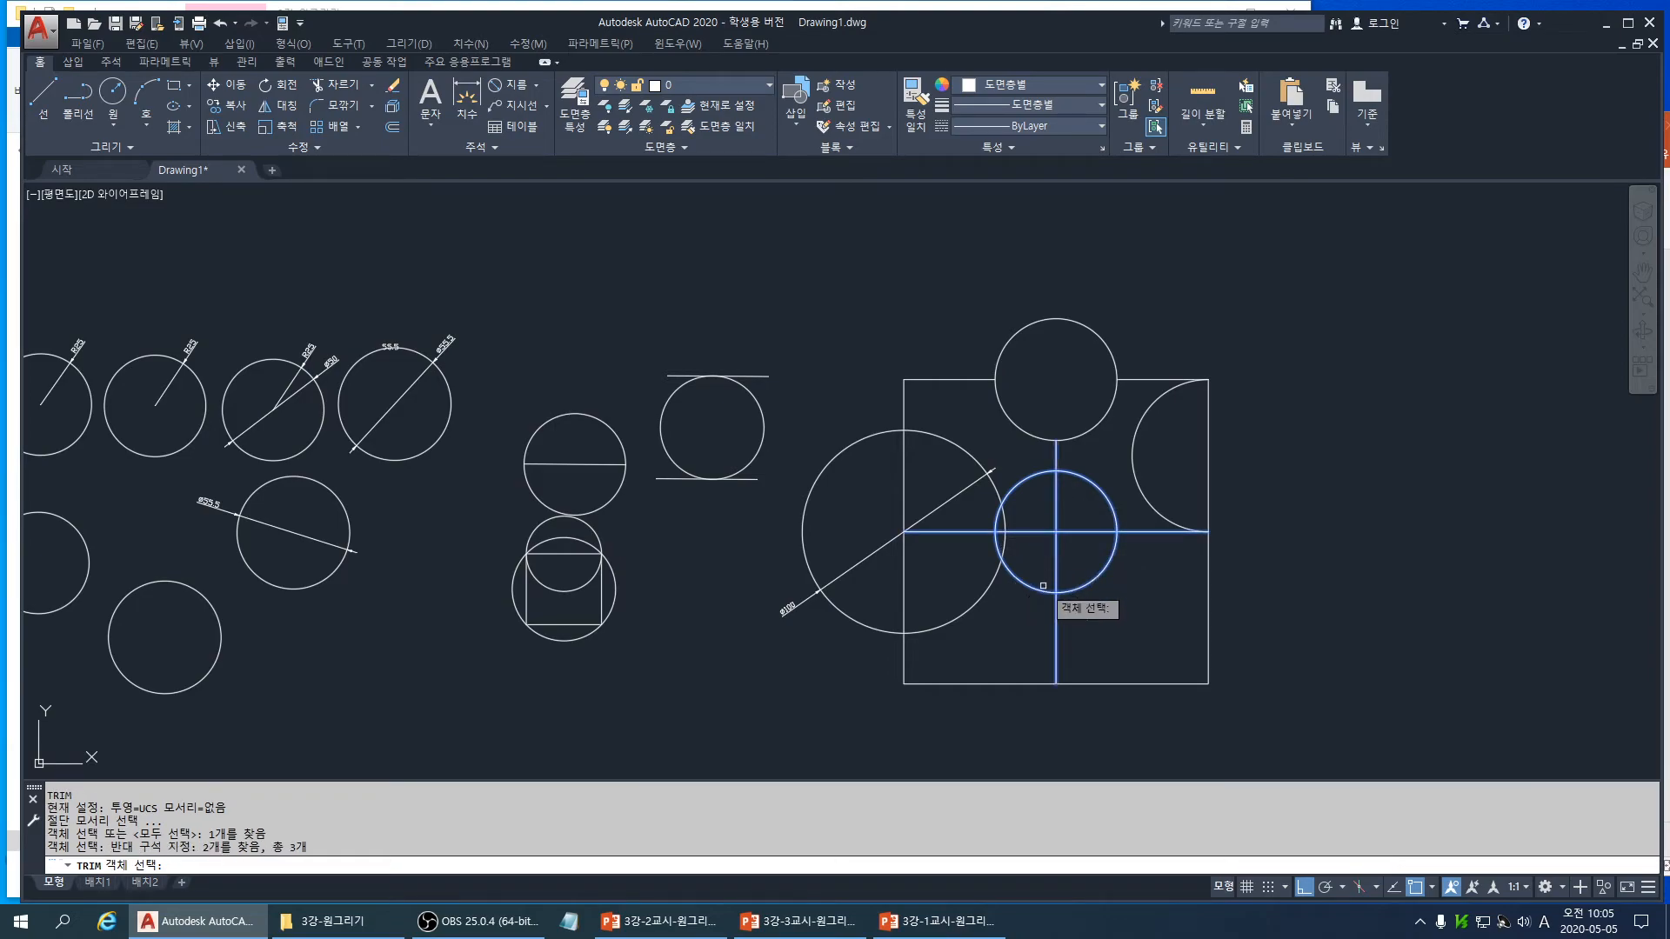
pyautogui.press('Return')
pyautogui.click(1074, 514)
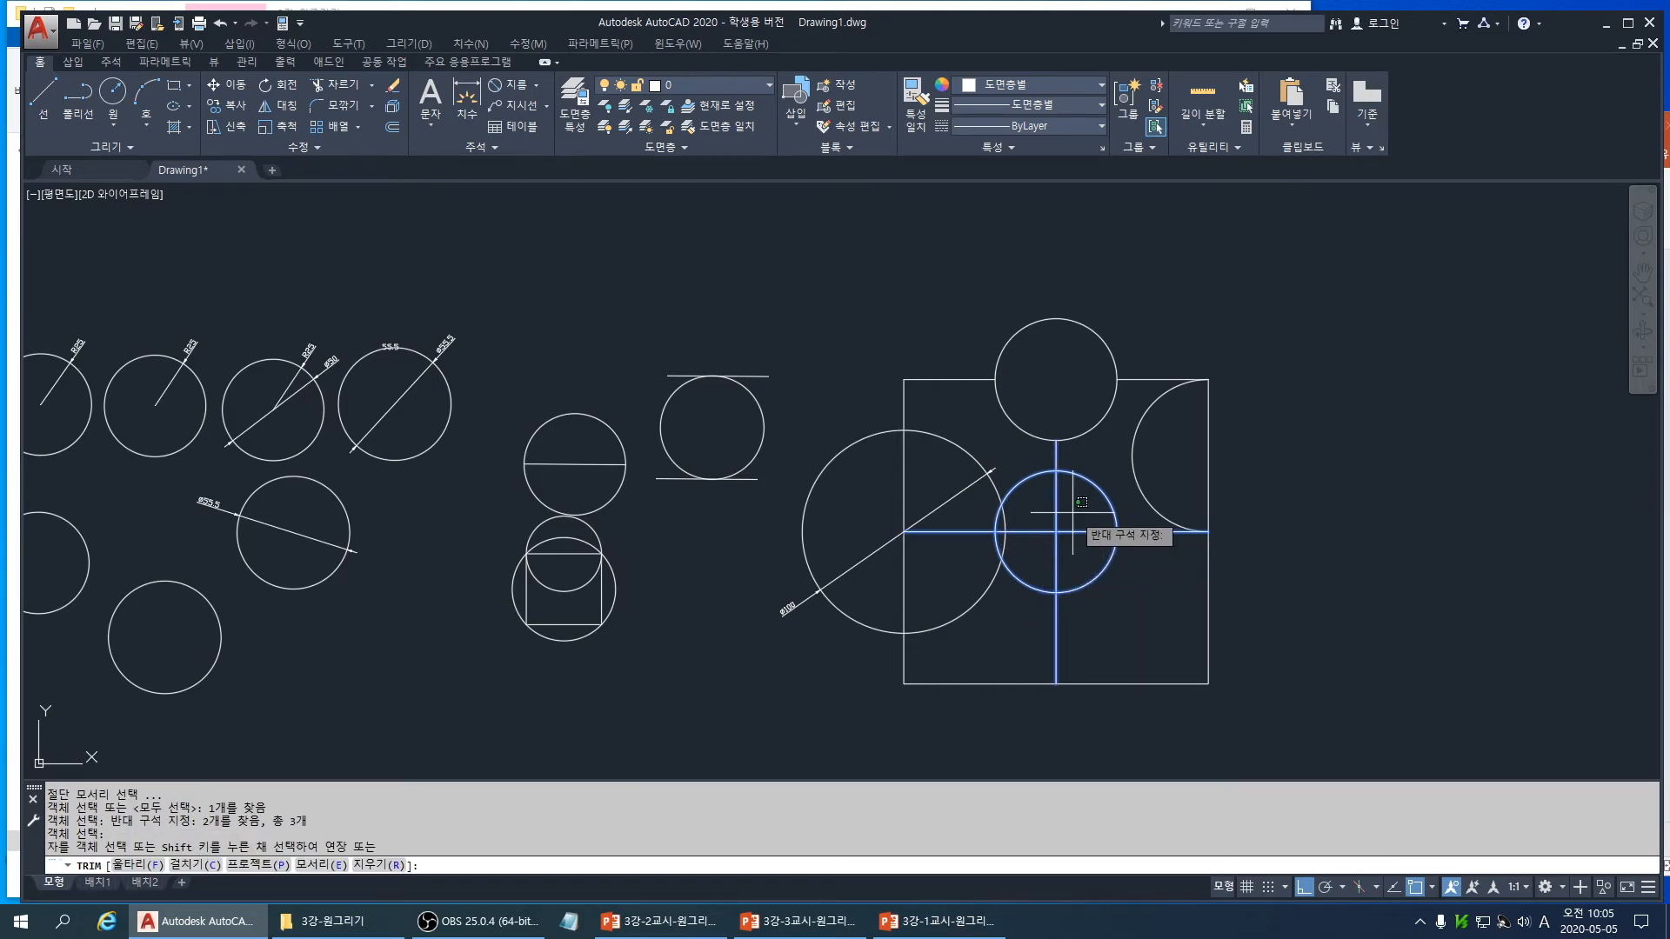
pyautogui.click(1038, 538)
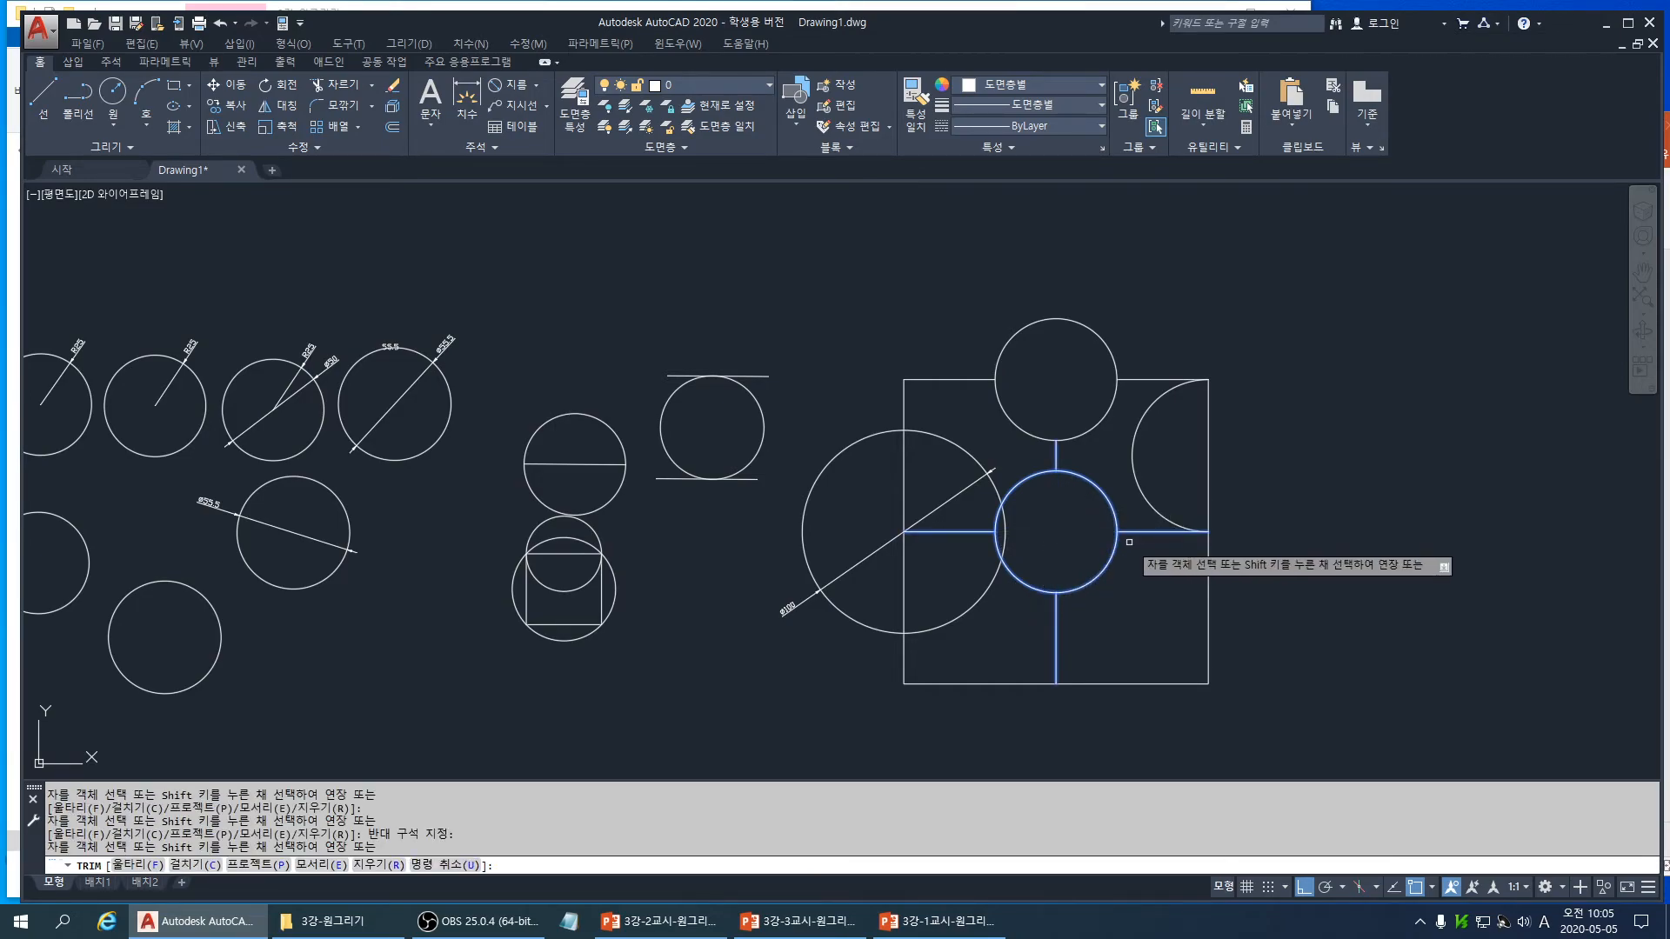
pyautogui.press('Escape')
pyautogui.hotkey('ctrl', 'z')
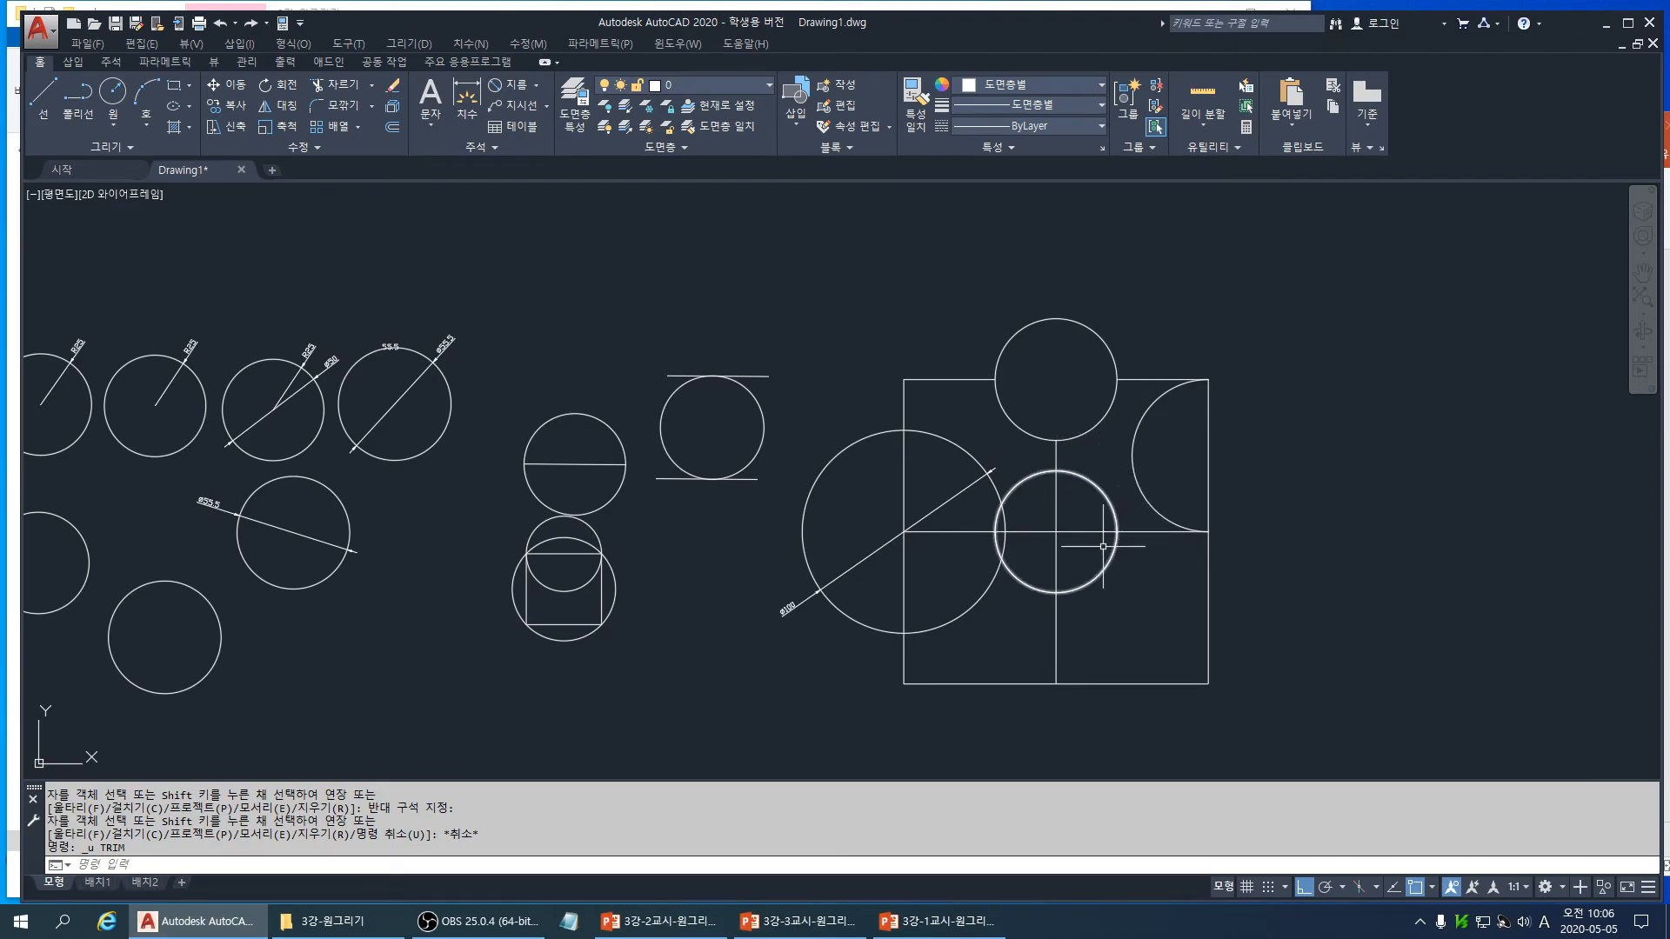
# - Trim away the upper right quarter of the centre circle, using the square's horizontal and vertical centre lines as cutting edges
pyautogui.write('r')
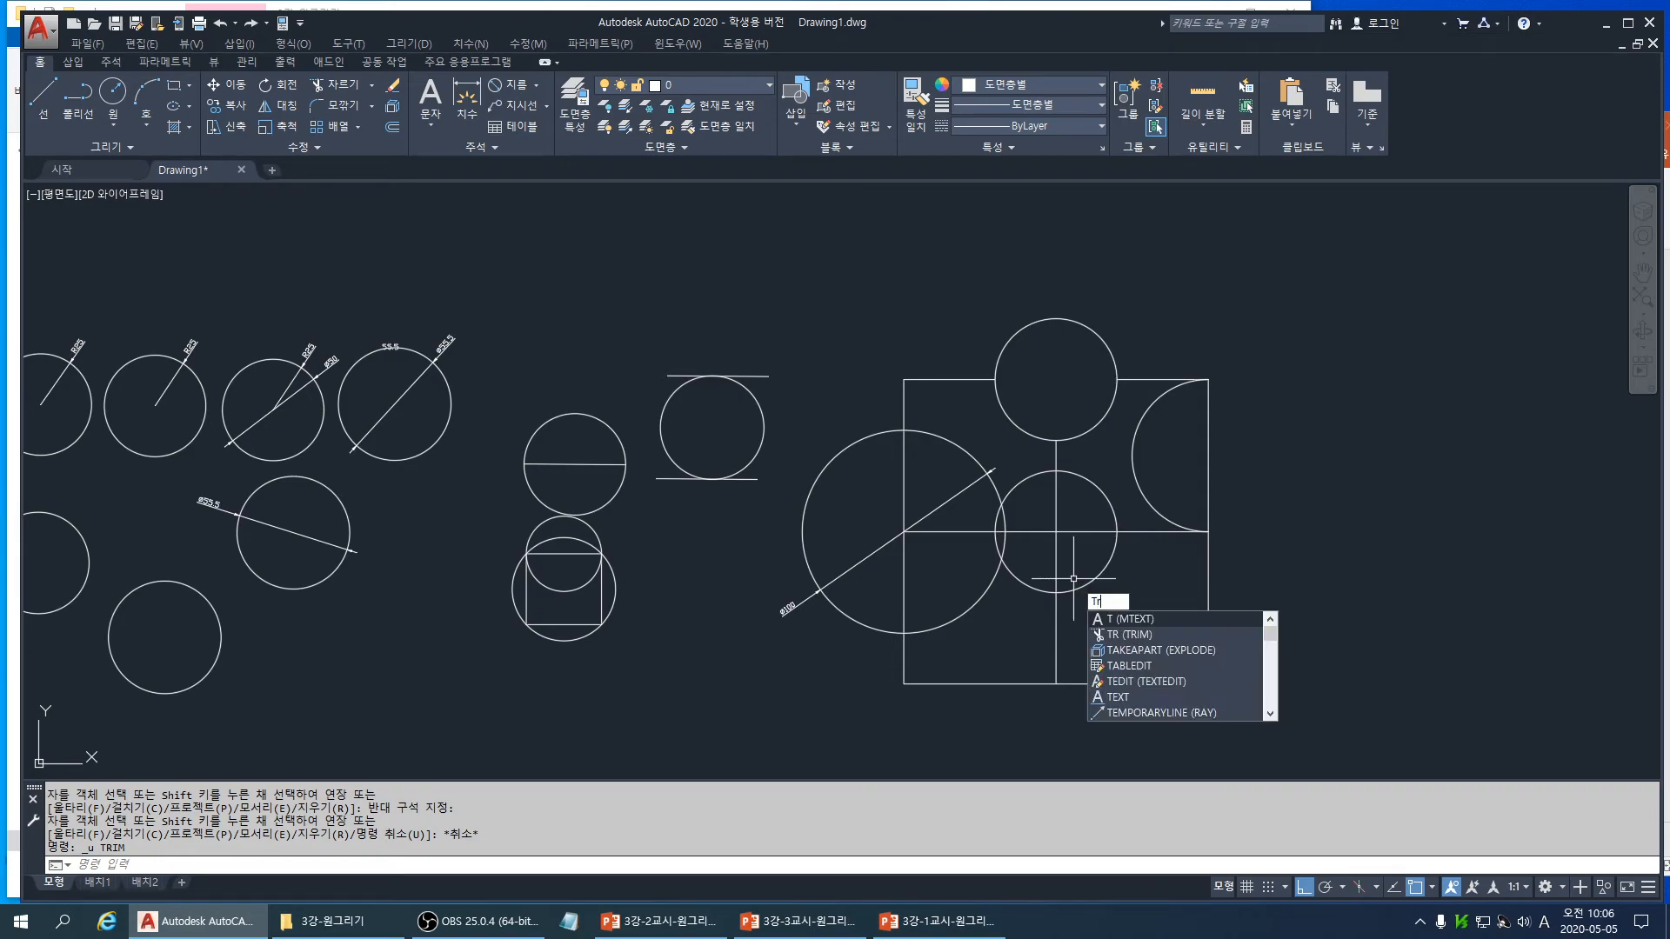
pyautogui.press('Return')
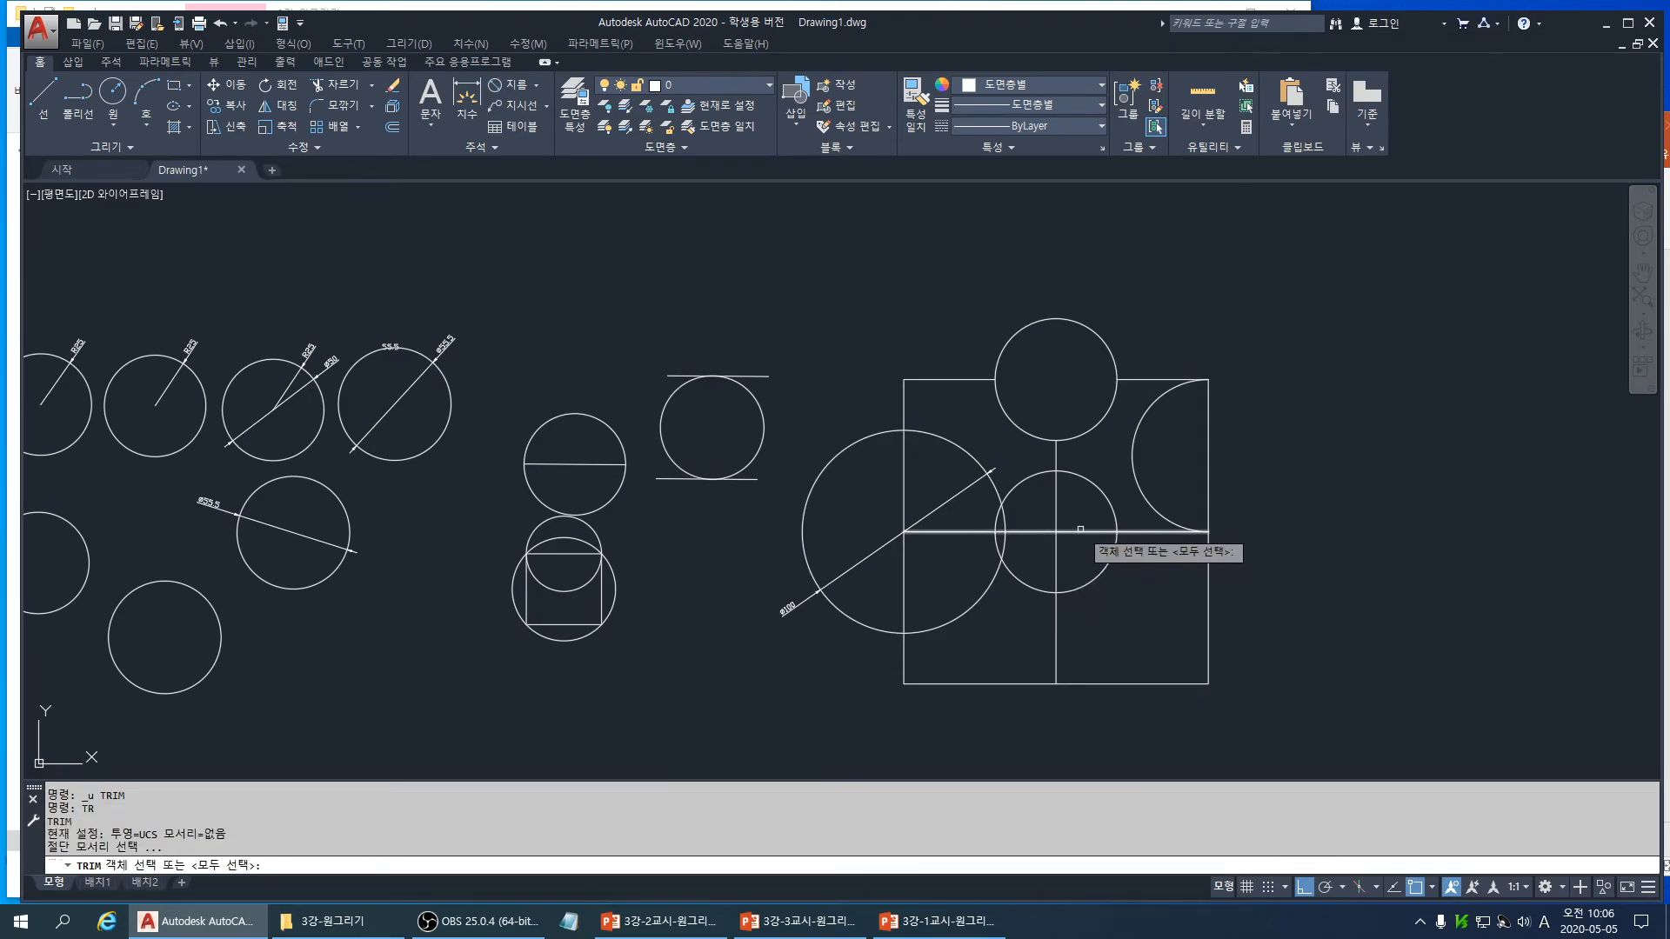
pyautogui.click(1081, 530)
pyautogui.click(1056, 487)
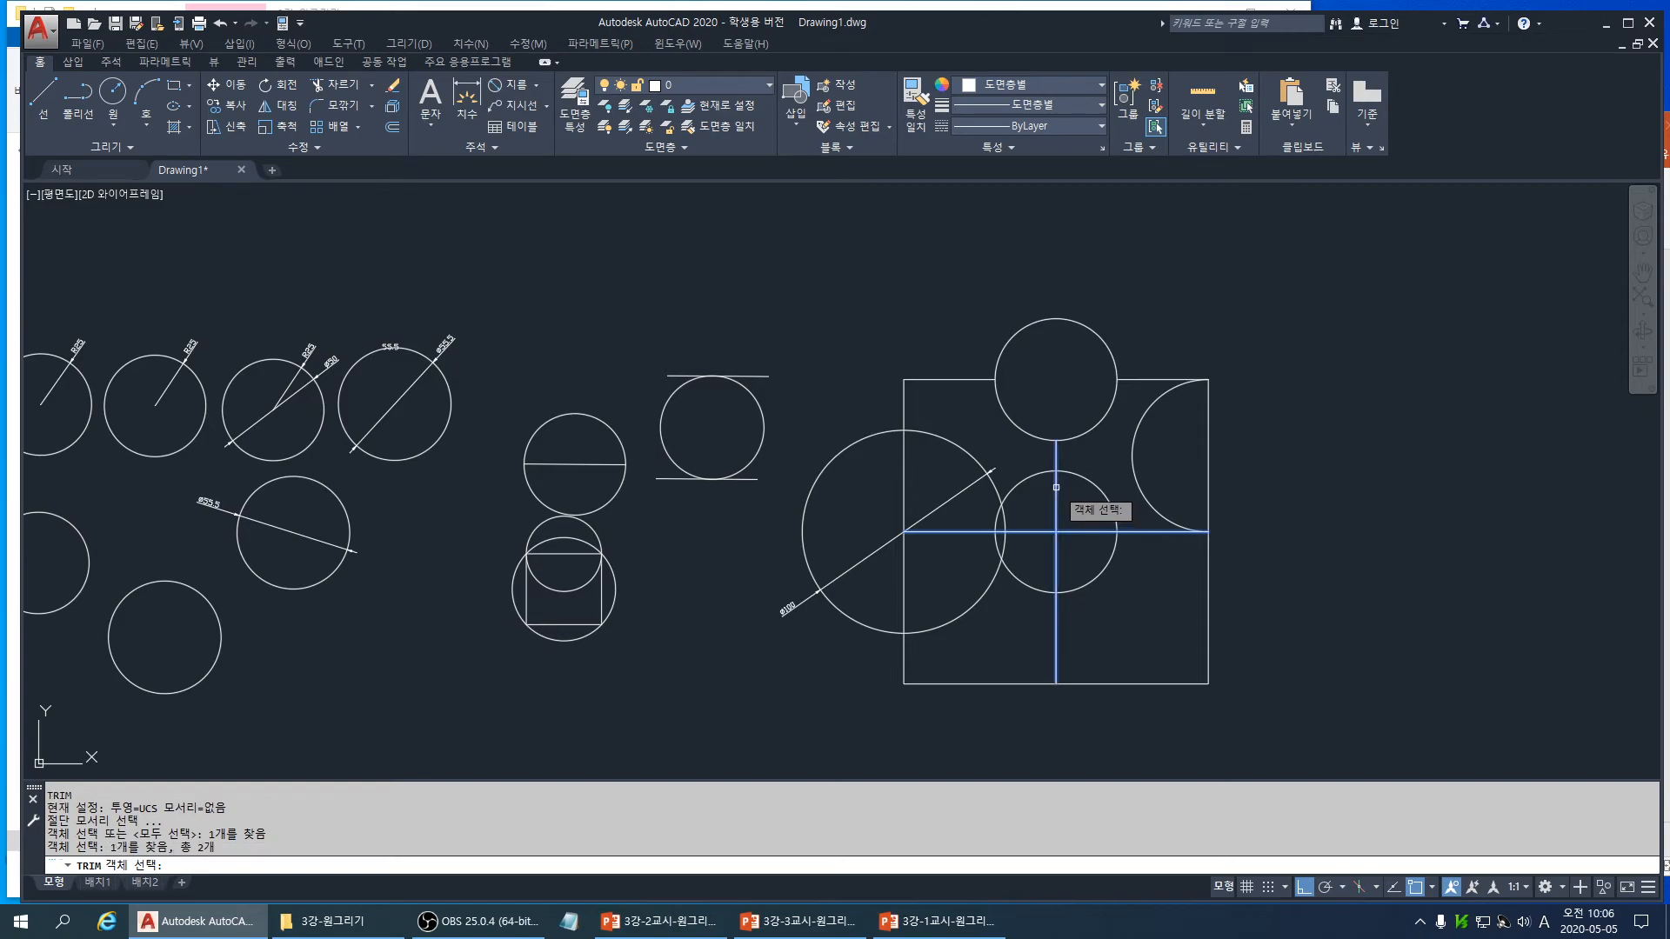
pyautogui.press('Return')
pyautogui.click(1085, 479)
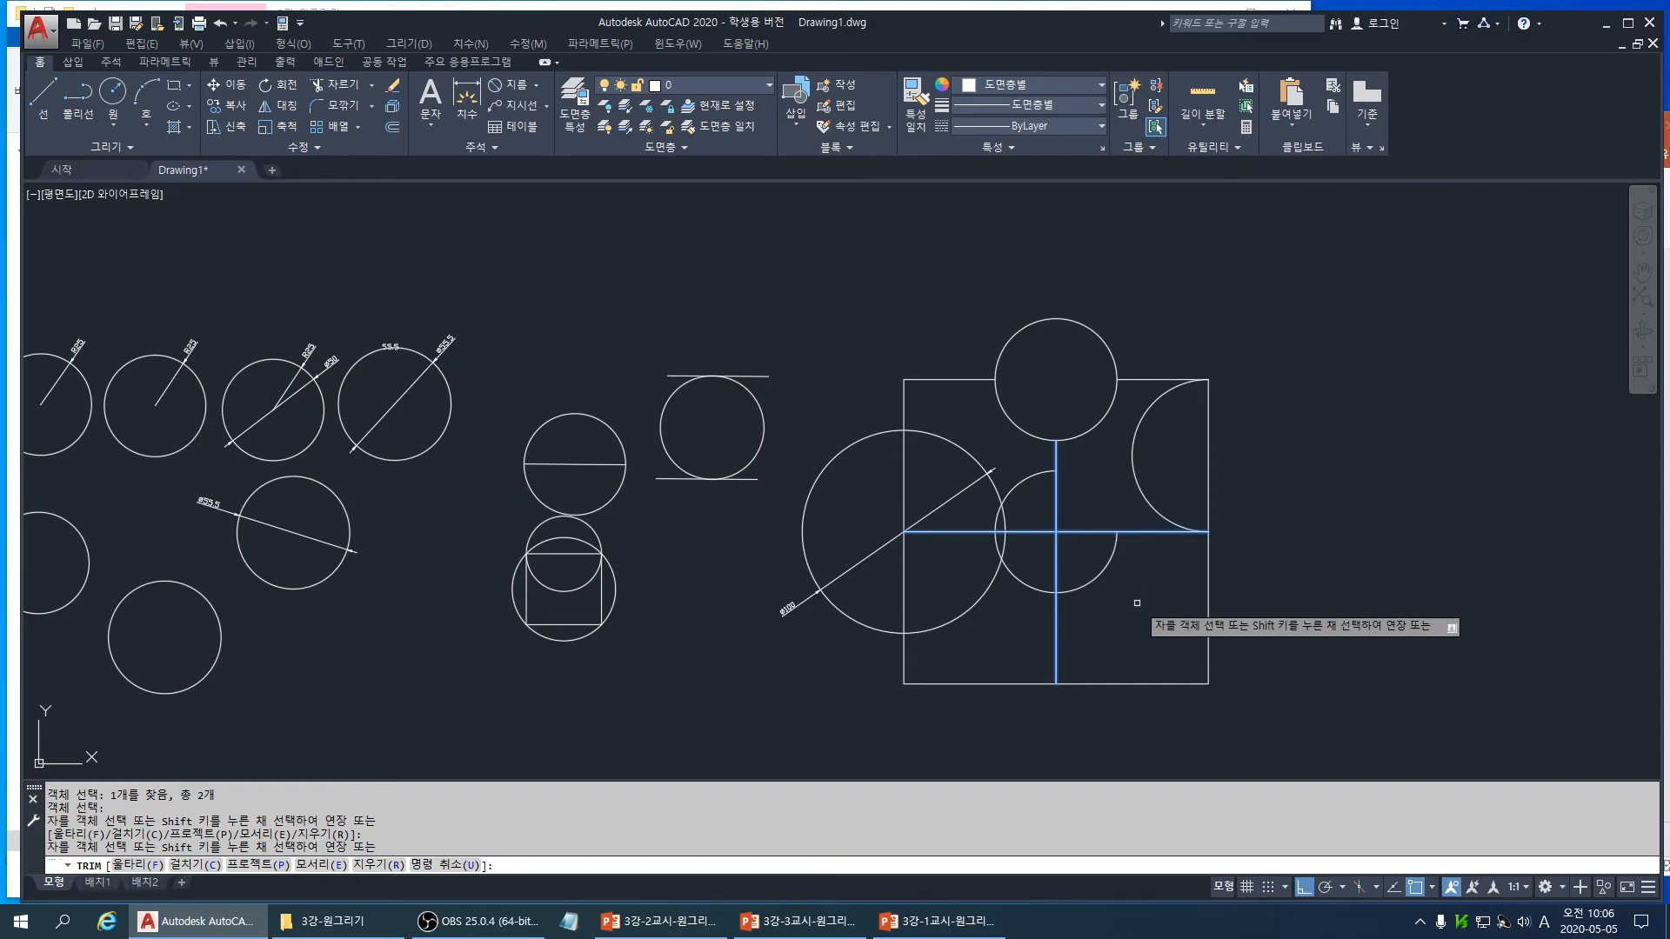
pyautogui.press('Escape')
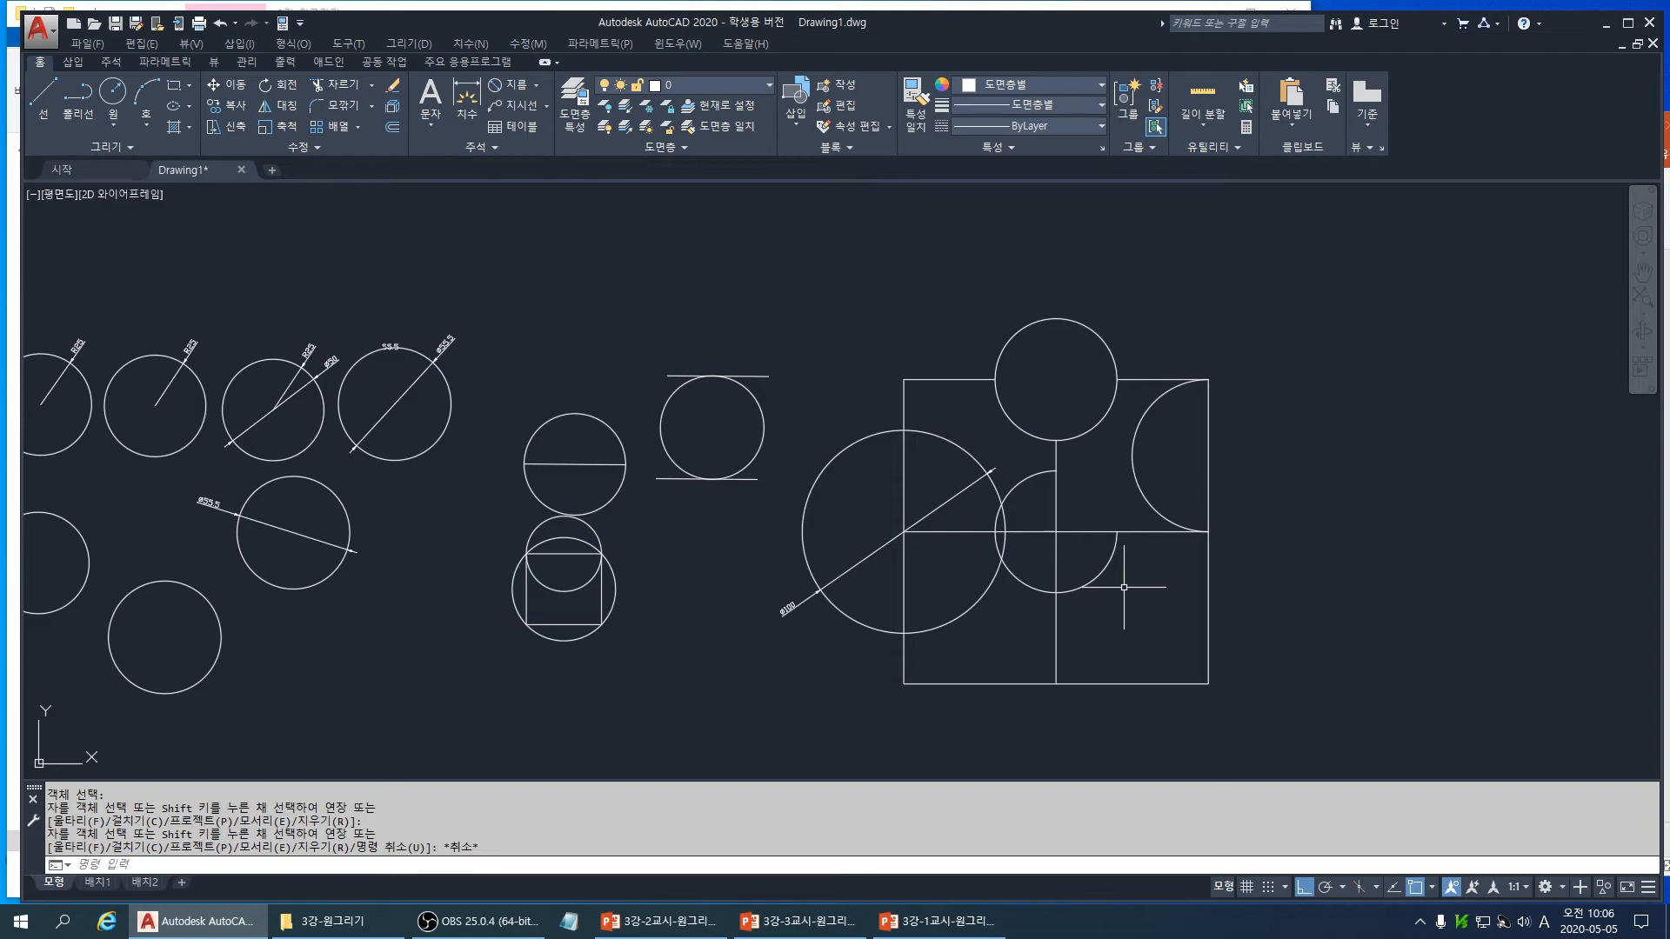
# - Try extending the open end of the centre arc with the vertical centre line as the boundary edge
pyautogui.write('ex')
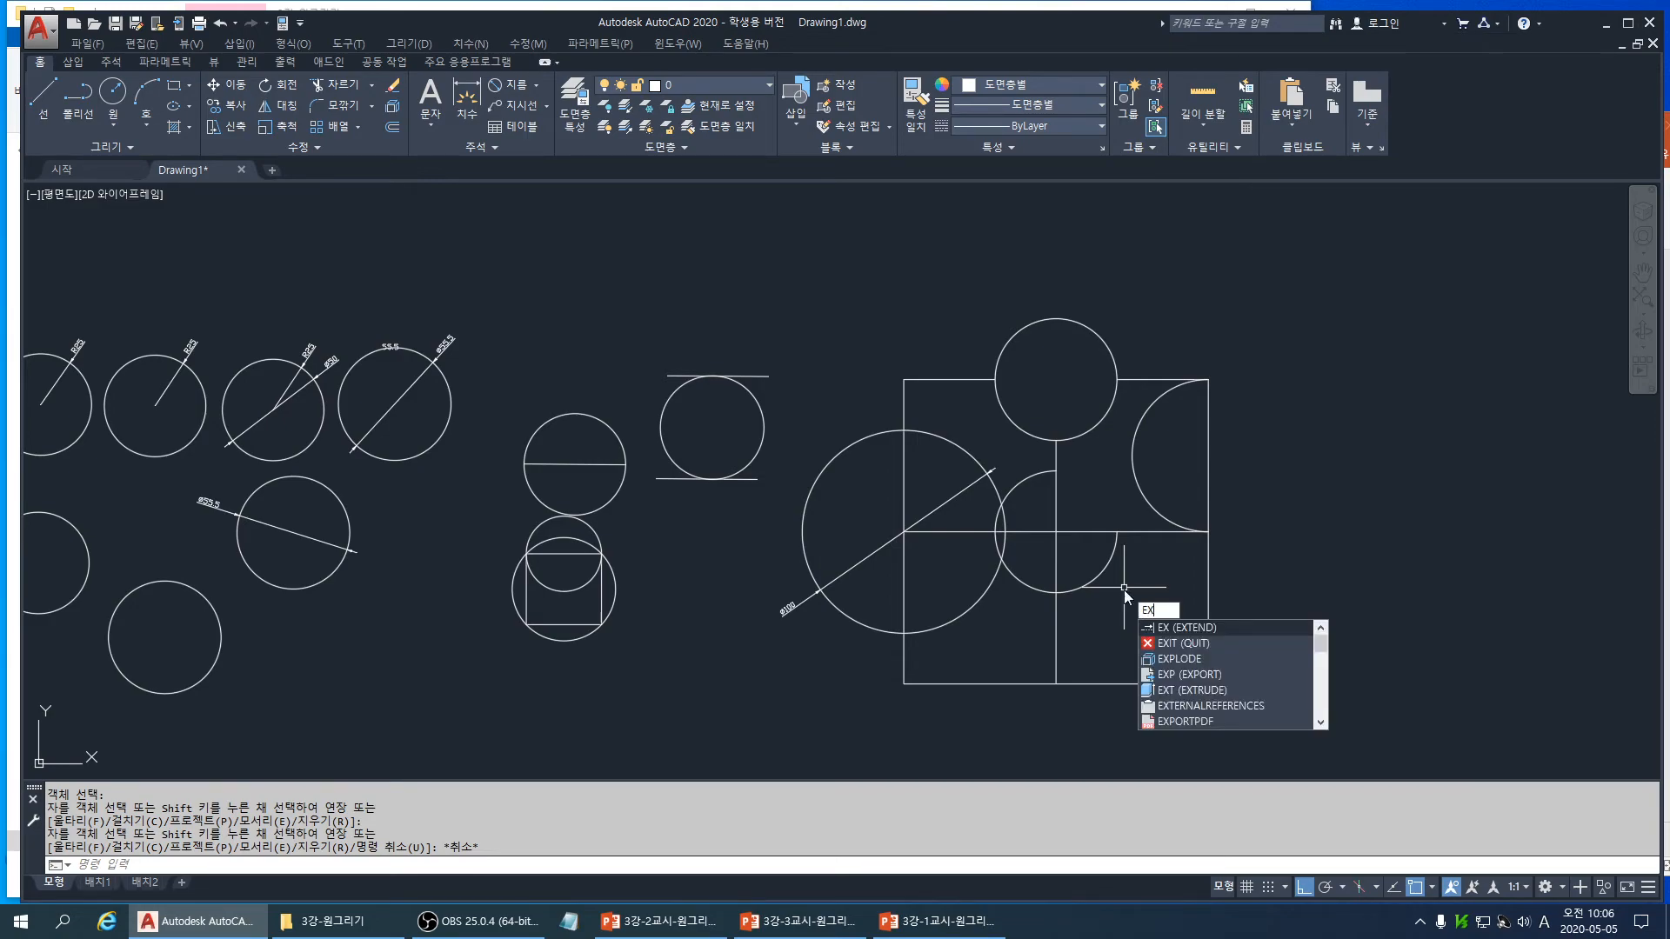
pyautogui.press('Return')
pyautogui.click(1057, 498)
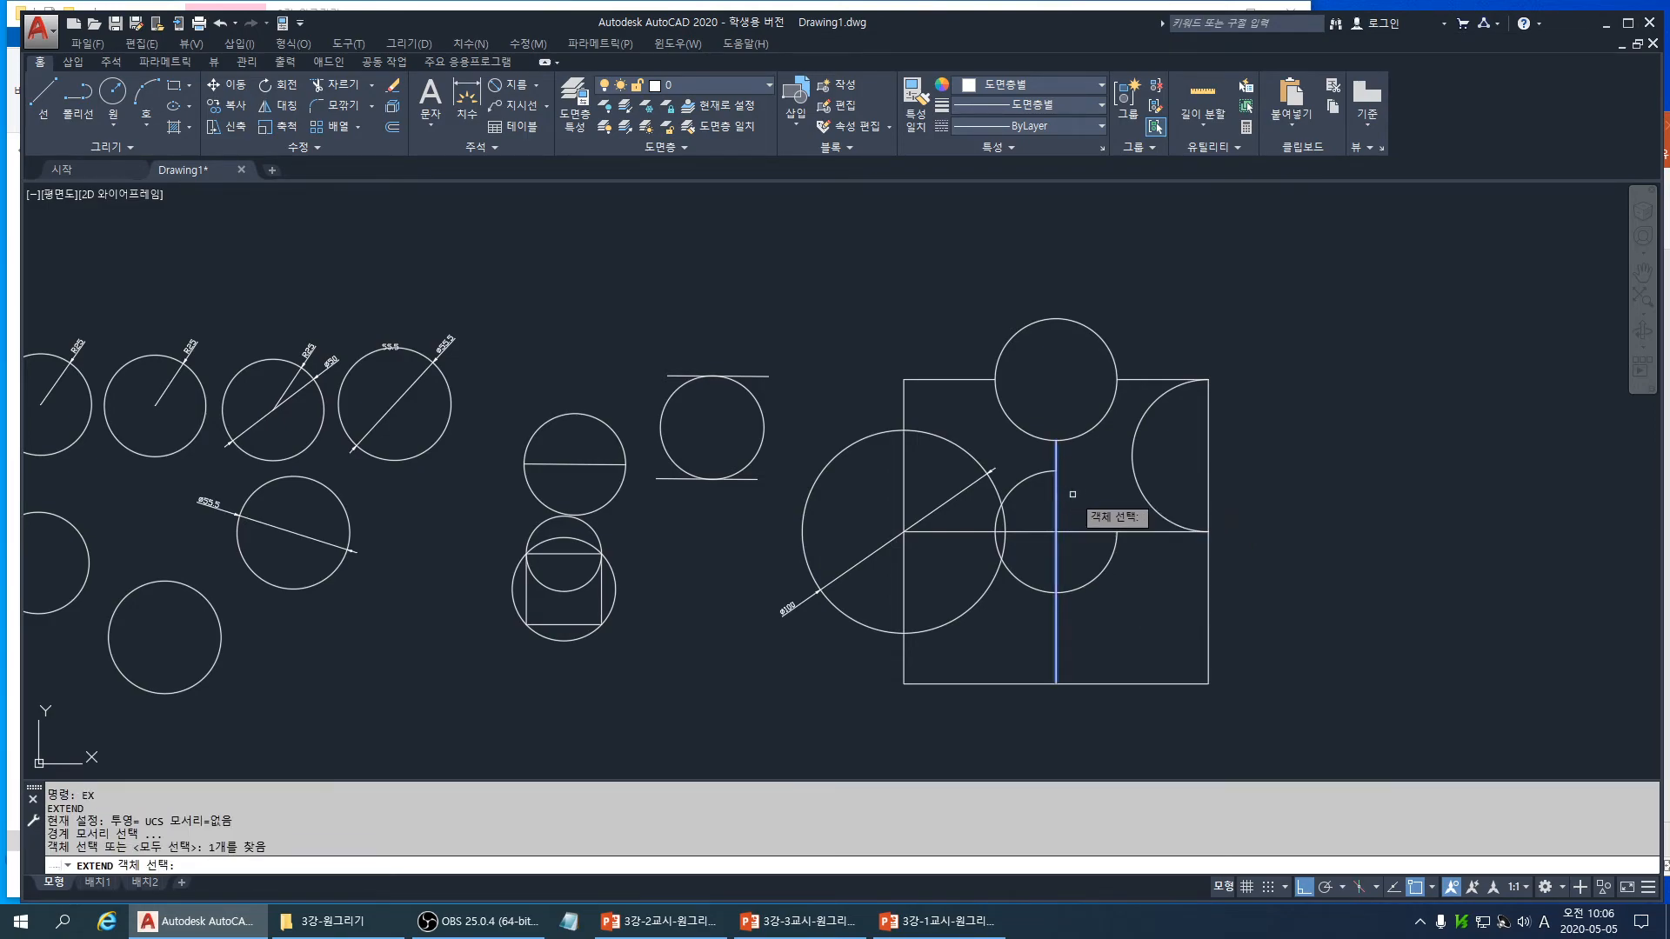
pyautogui.press('Return')
pyautogui.click(1117, 540)
pyautogui.click(1117, 543)
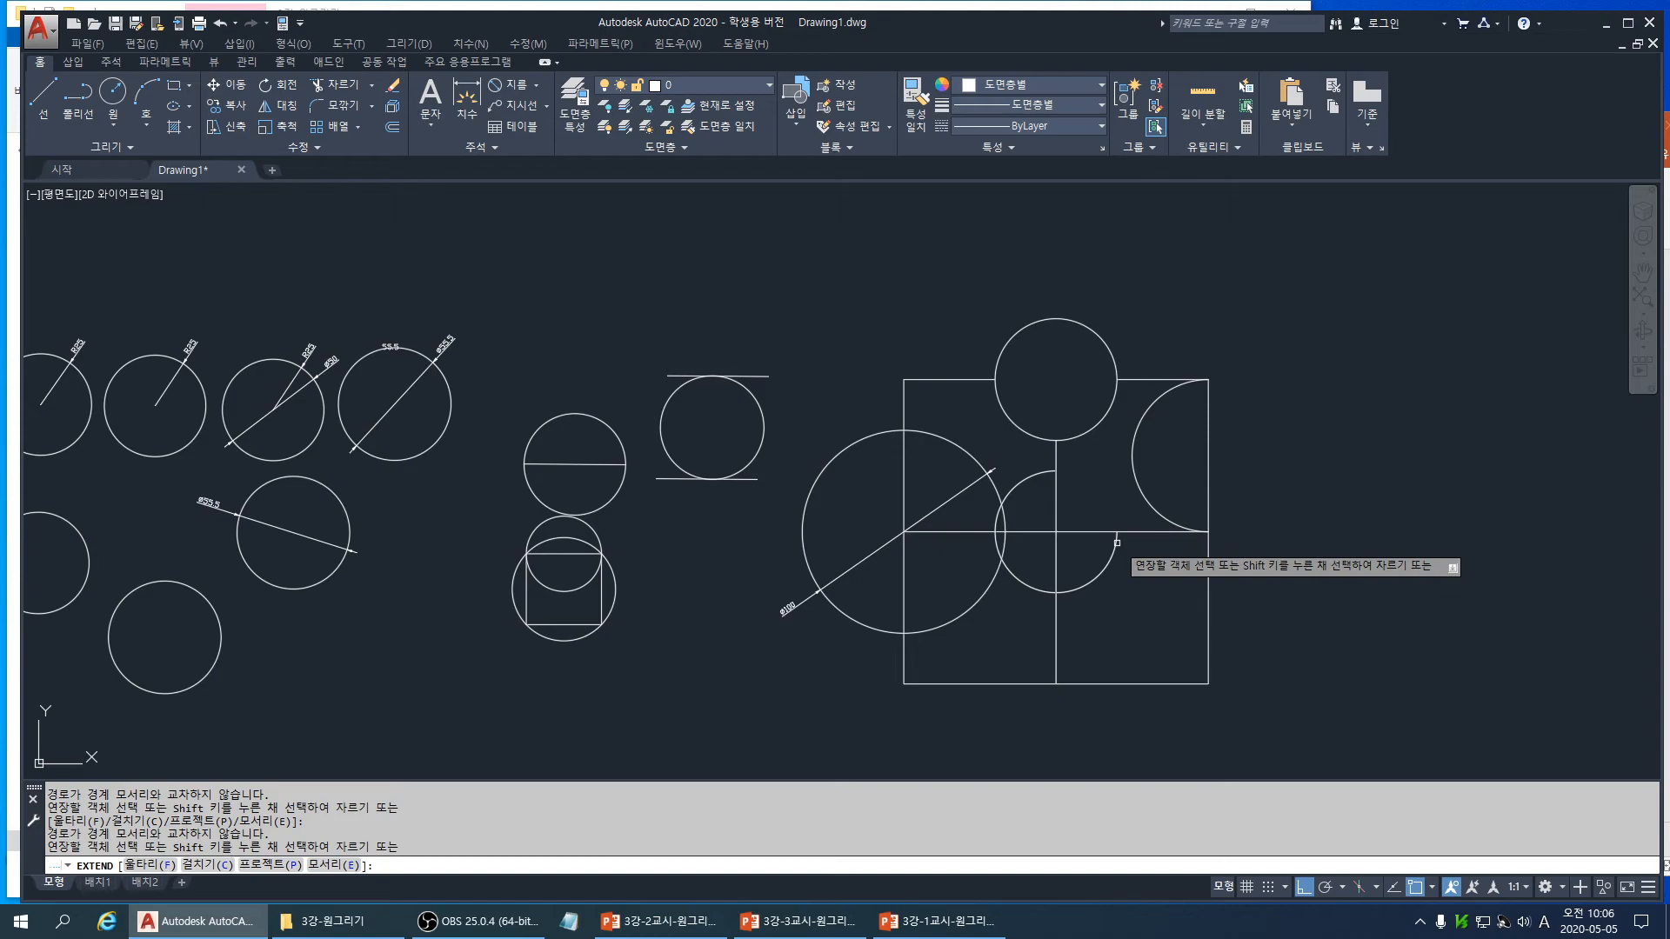
pyautogui.press('Escape')
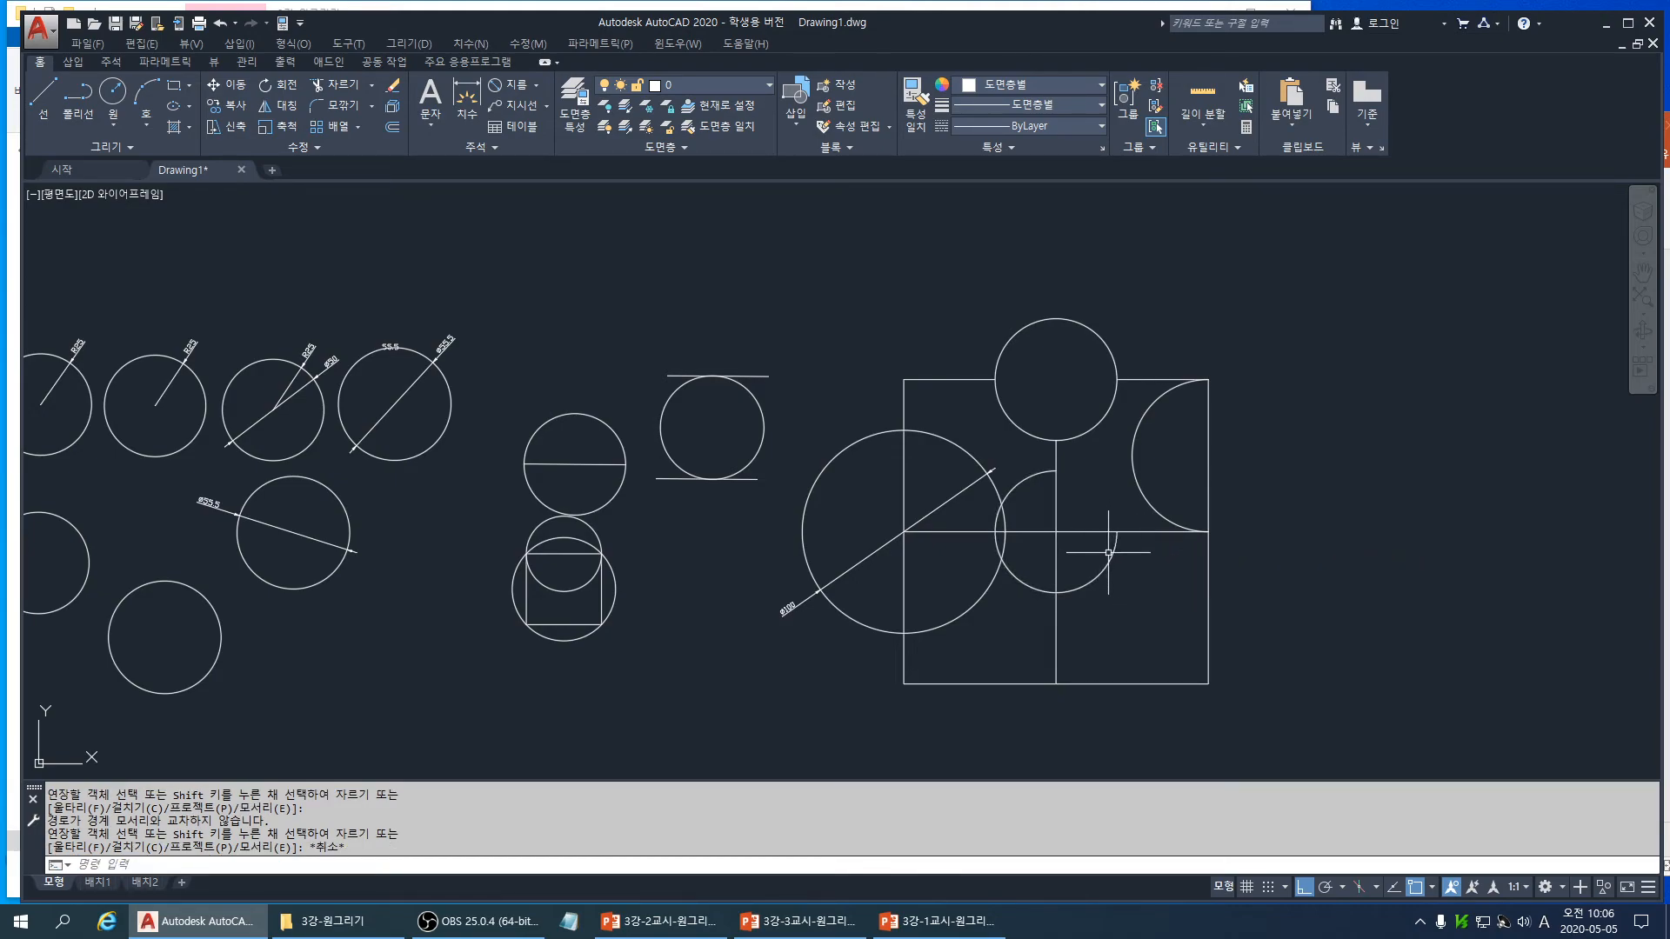
pyautogui.write('ex')
pyautogui.press('Return')
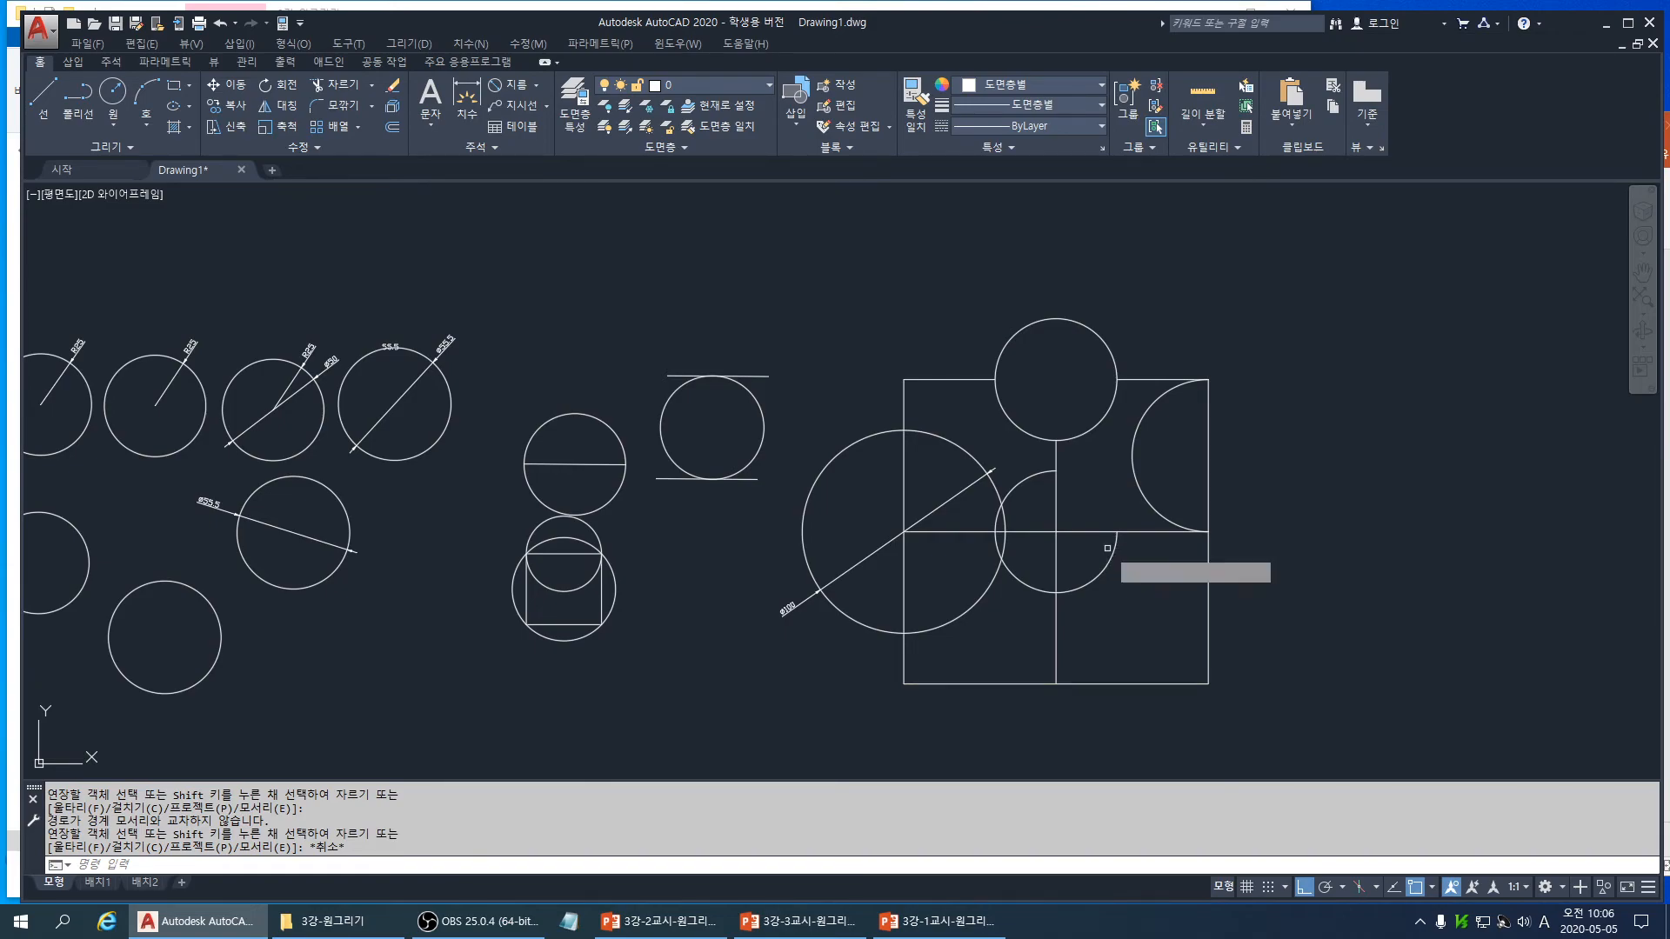
pyautogui.click(1054, 498)
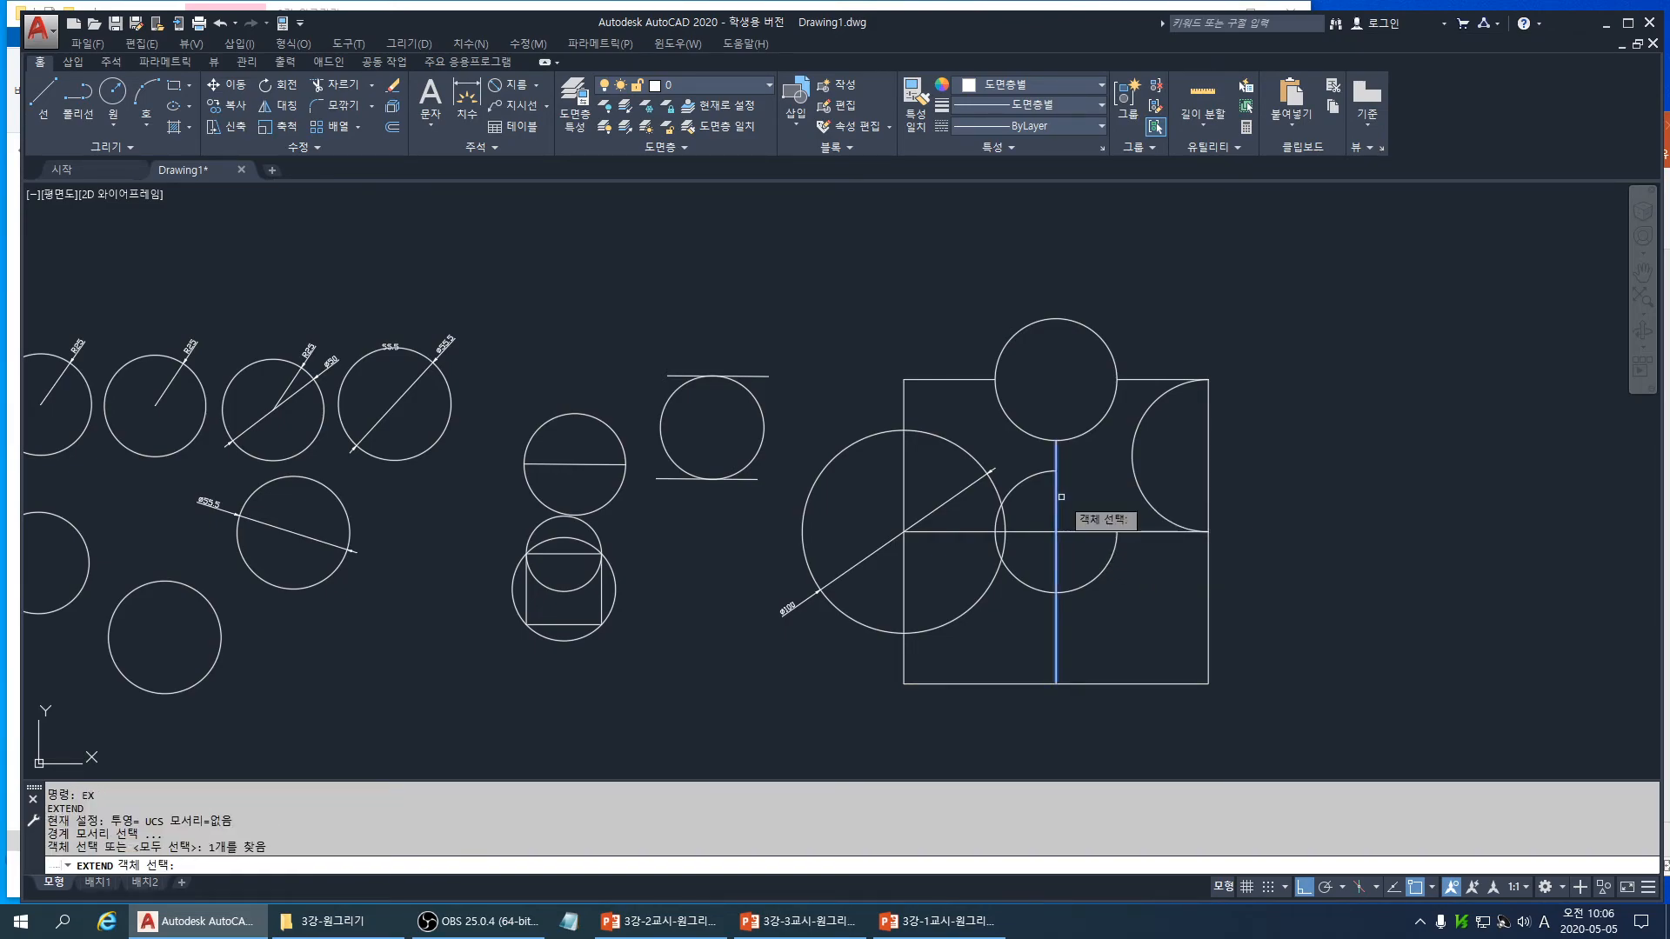
pyautogui.press('Return')
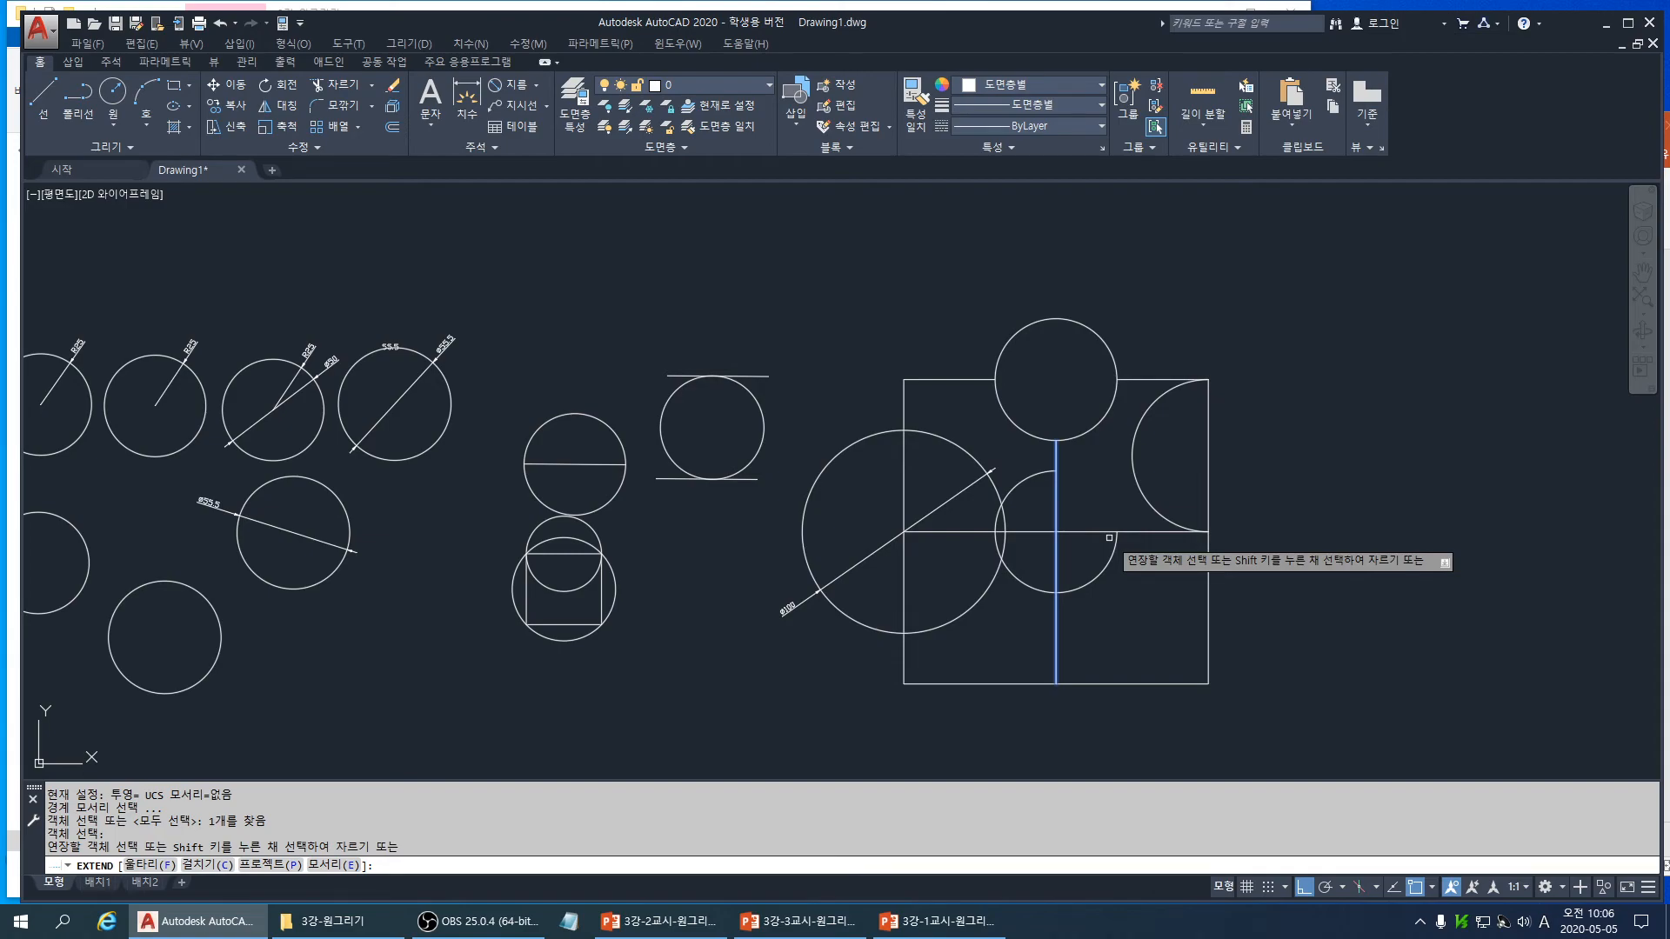
pyautogui.press('Escape')
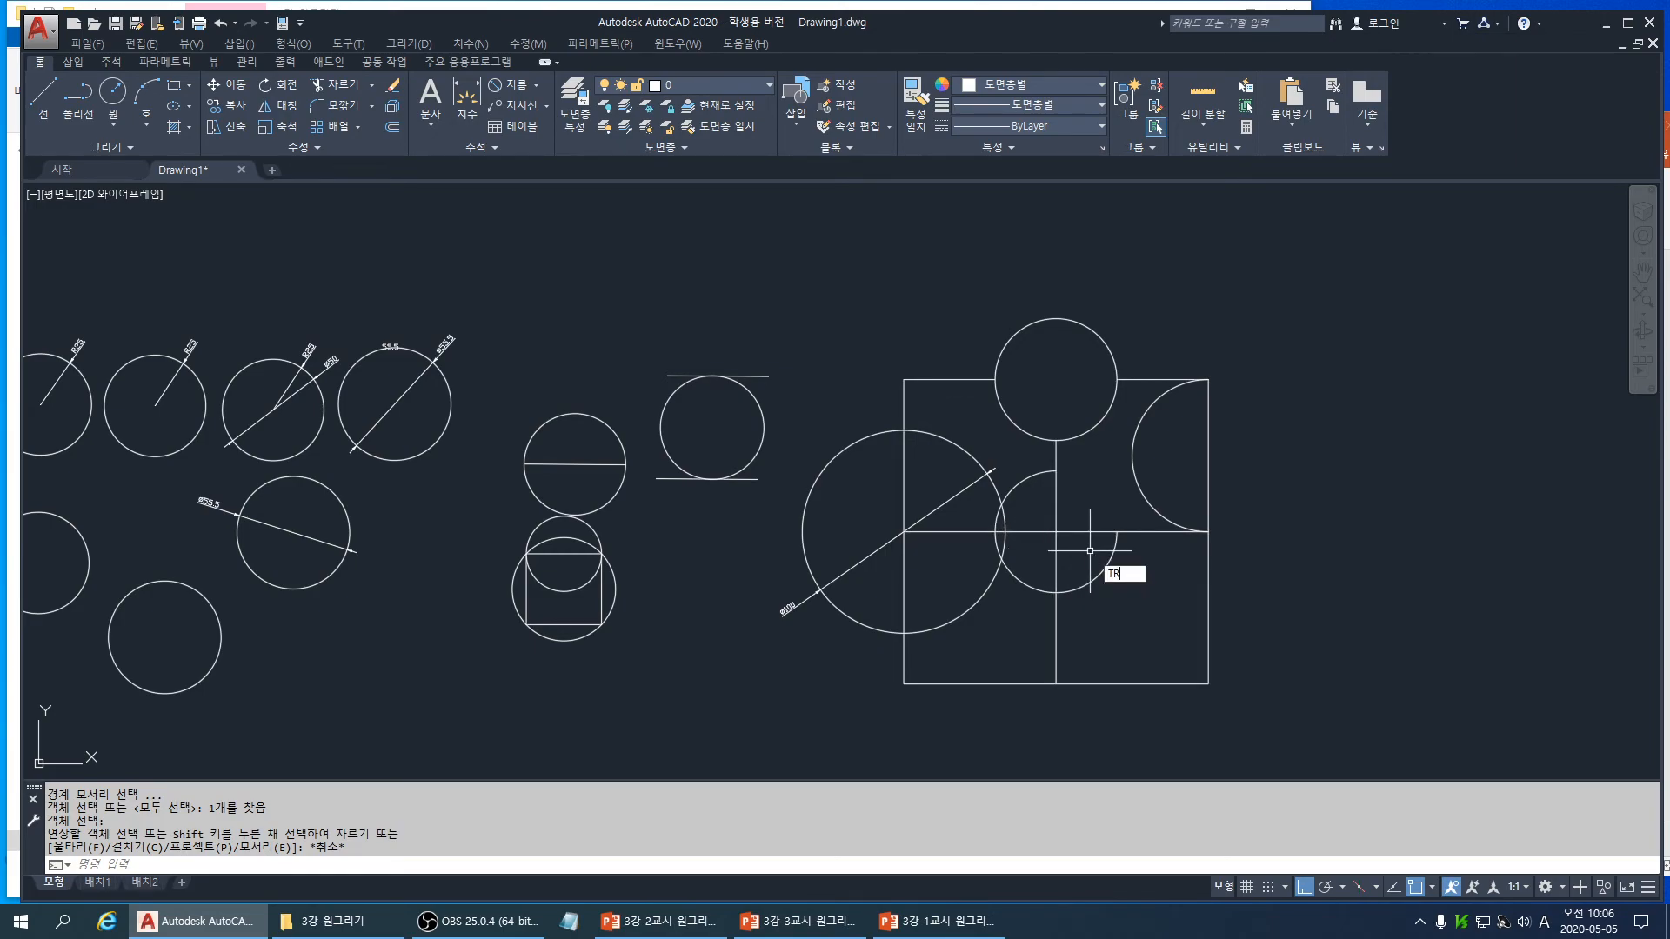
# - Trim away the centre line segments inside the three-quarter centre arc, using the arc as the cutting edge
pyautogui.press('Return')
pyautogui.click(1097, 576)
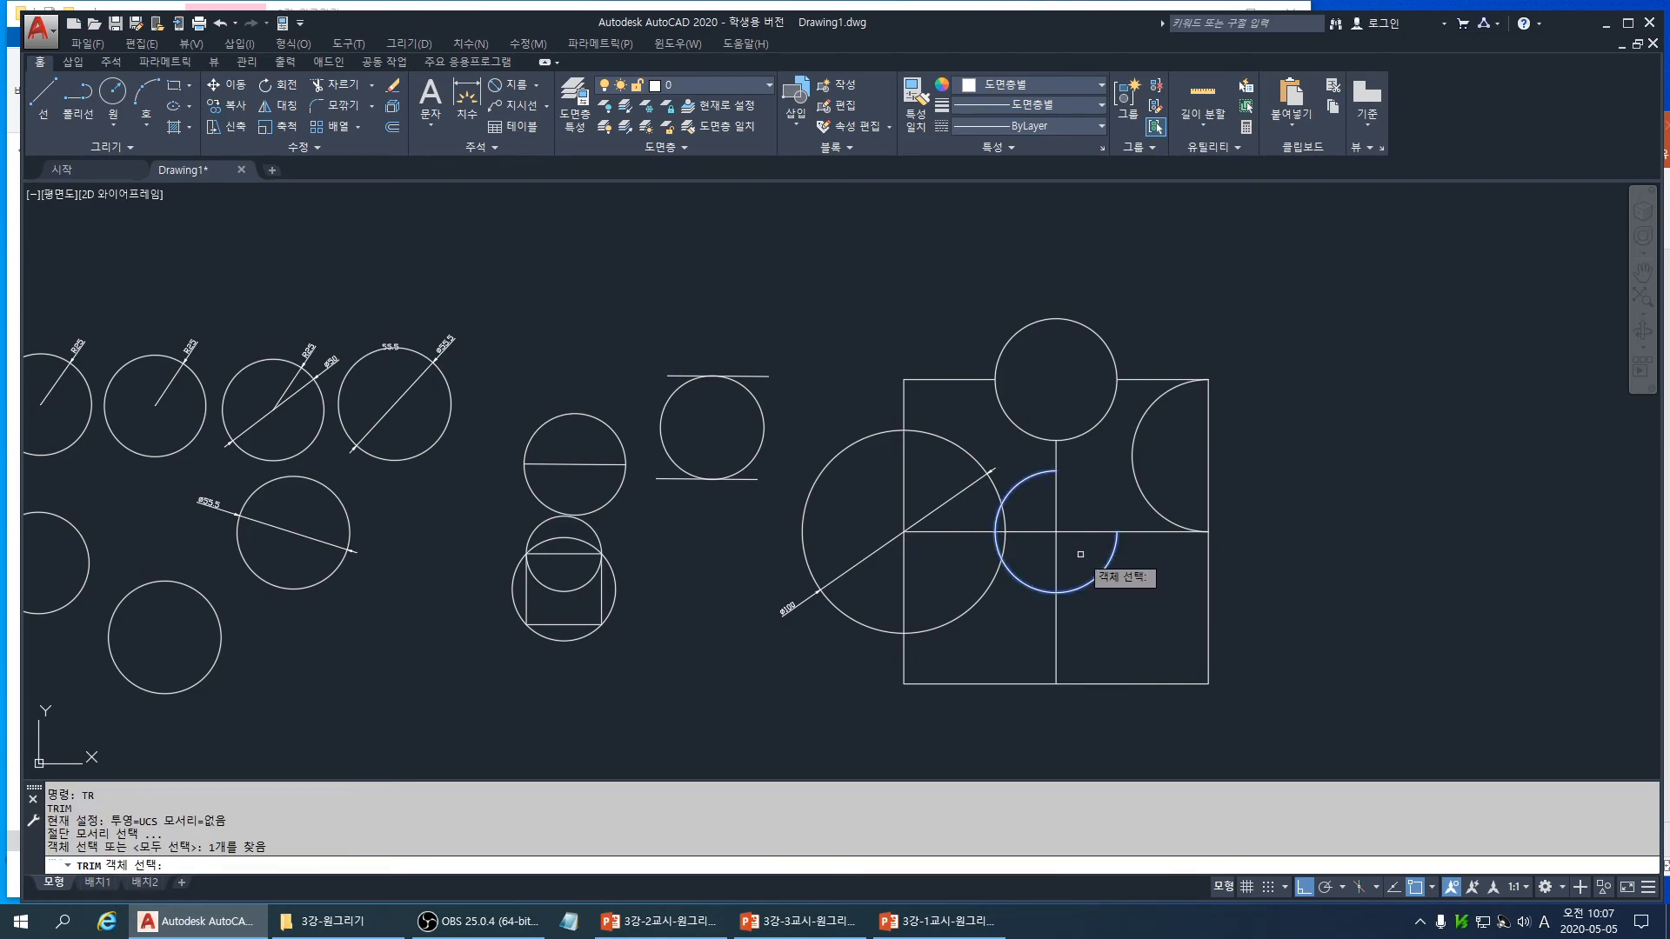
pyautogui.press('Return')
pyautogui.click(1081, 554)
pyautogui.click(1049, 519)
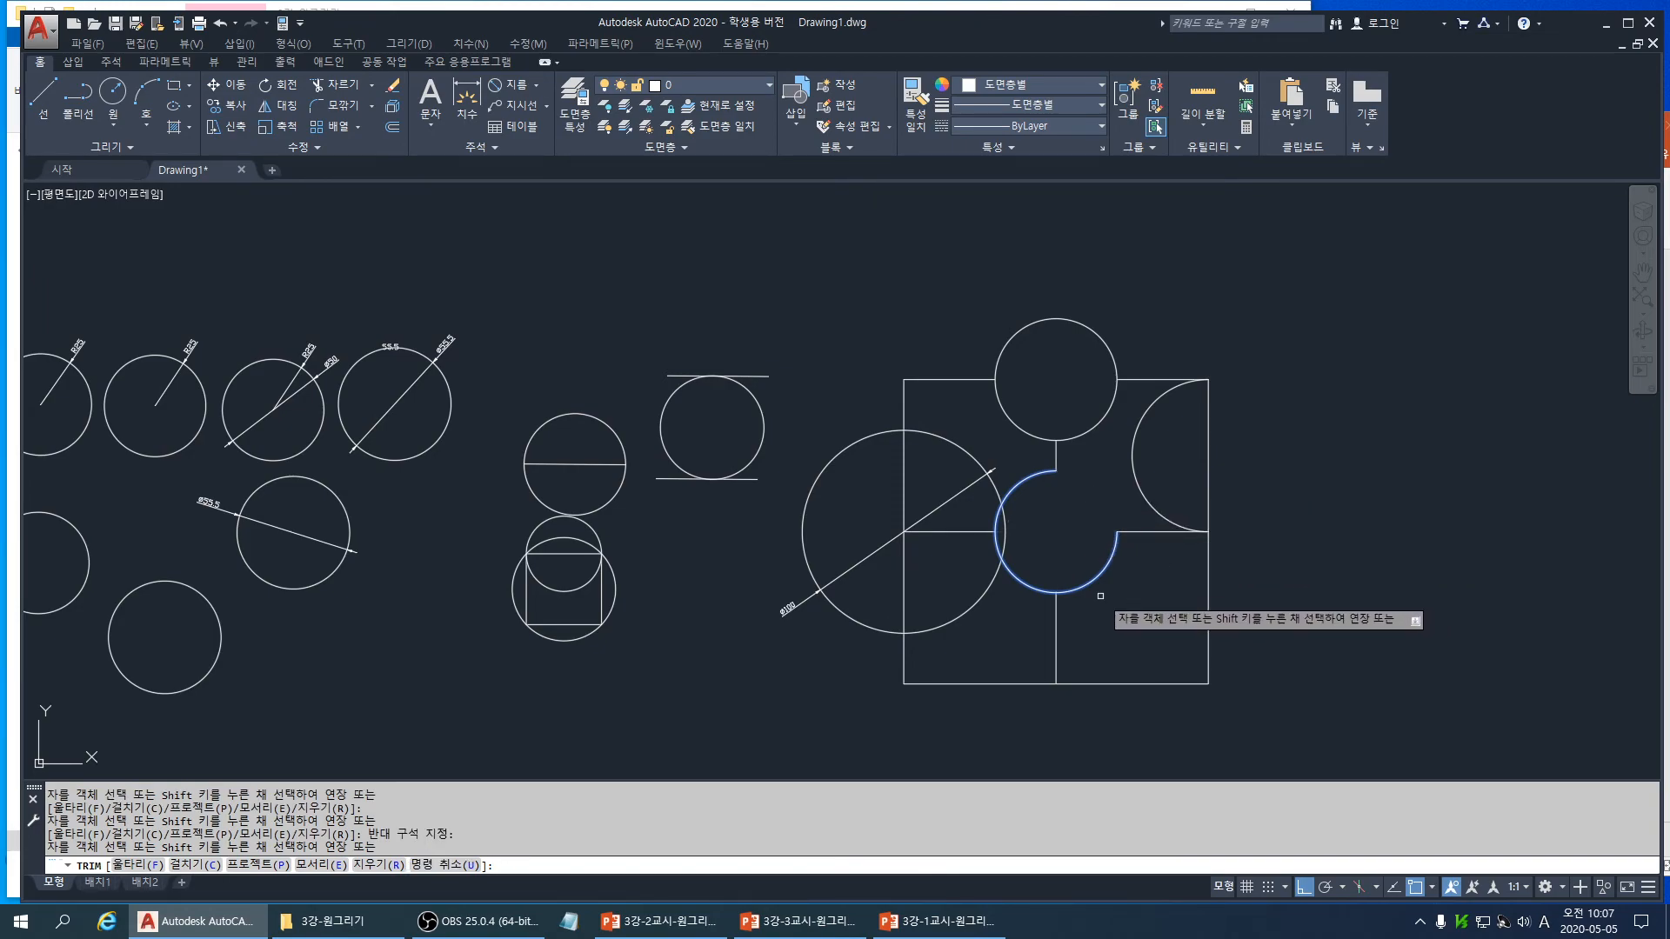
pyautogui.moveTo(1105, 607); pyautogui.dragTo(1214, 563, button='middle')
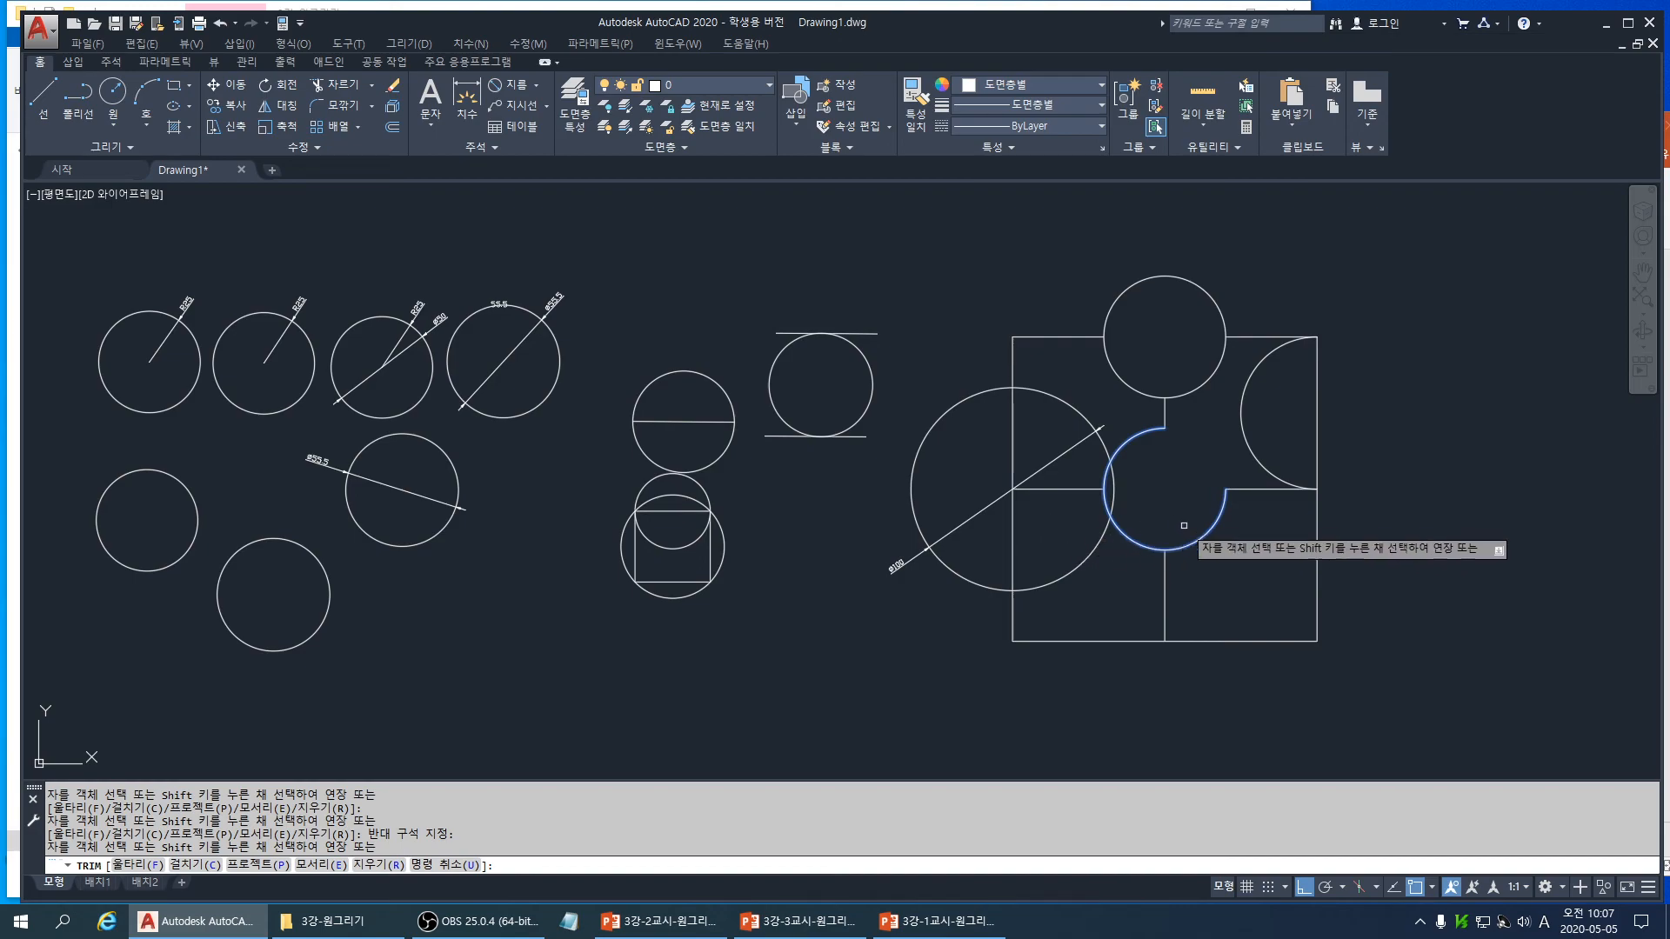
pyautogui.moveTo(1249, 556); pyautogui.dragTo(1138, 555, button='middle')
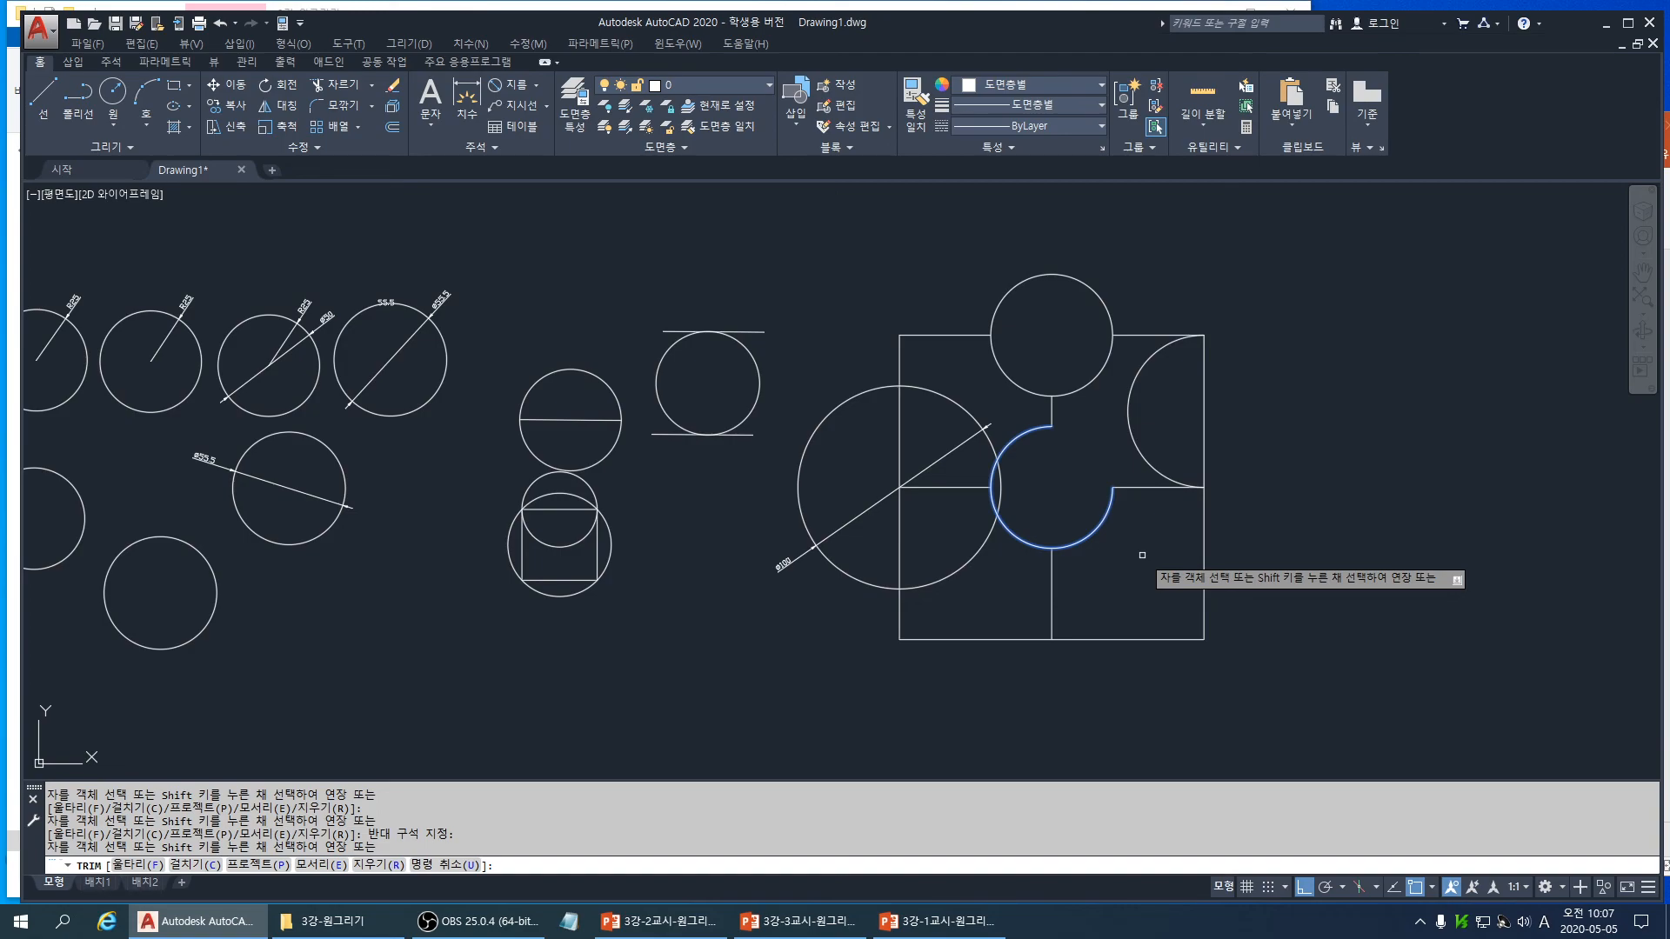
pyautogui.moveTo(1156, 537)
pyautogui.mouseDown(button='middle')
pyautogui.moveTo(1294, 485)
pyautogui.moveTo(1290, 538)
pyautogui.mouseUp(button='middle')
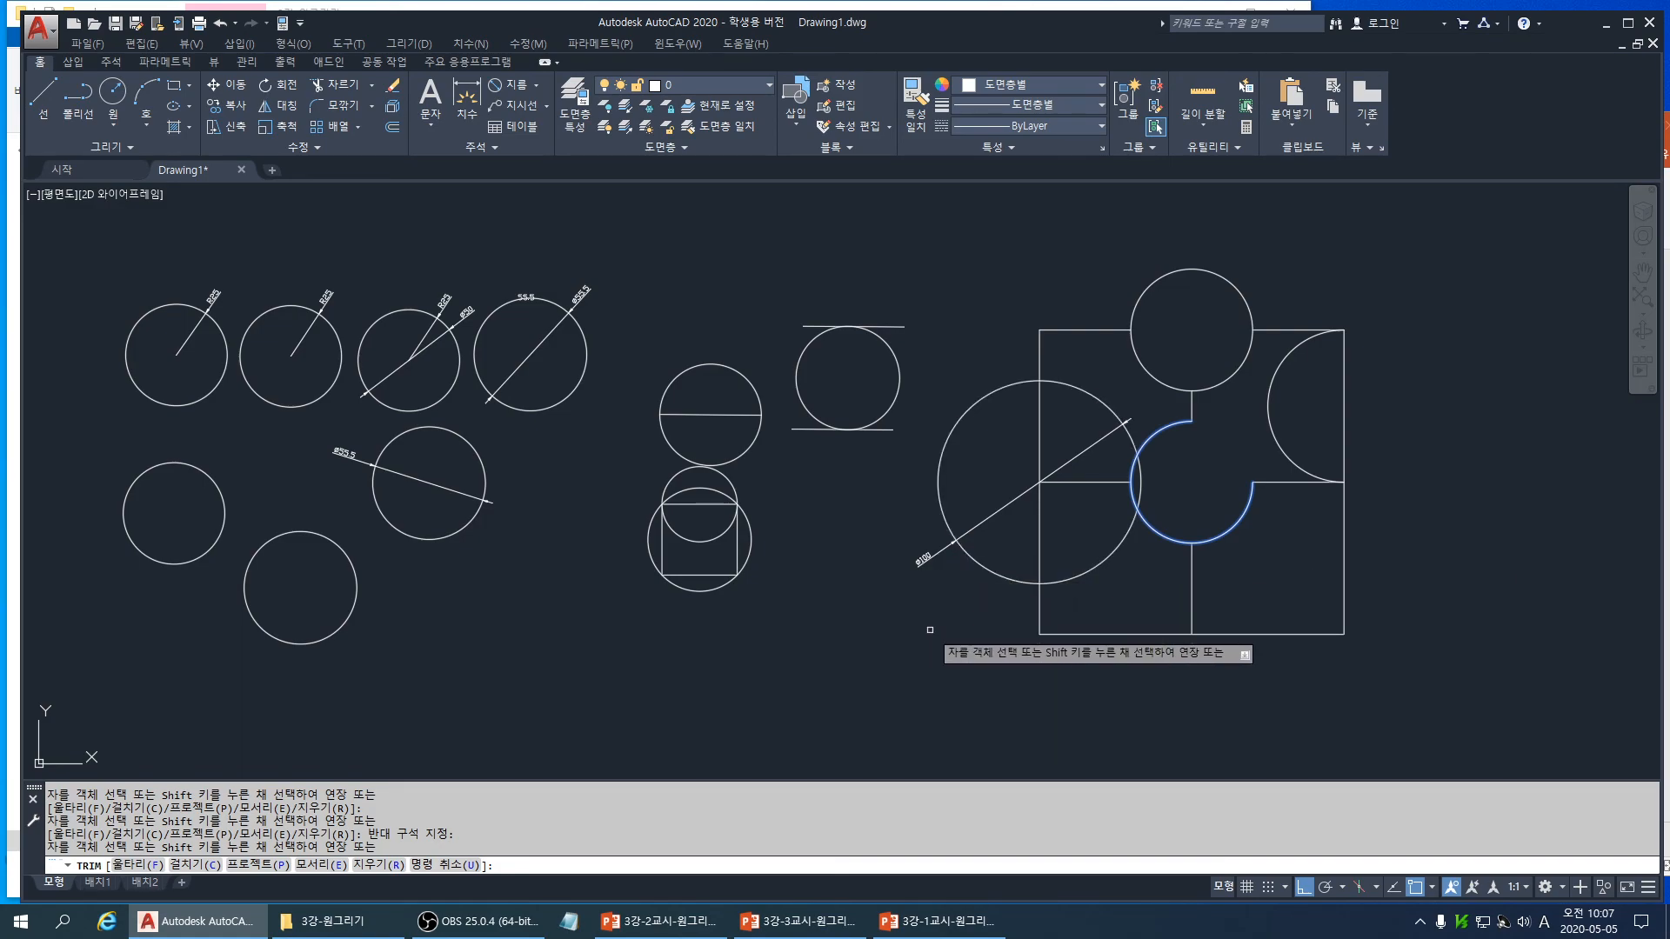
pyautogui.moveTo(882, 602); pyautogui.dragTo(910, 596, button='middle')
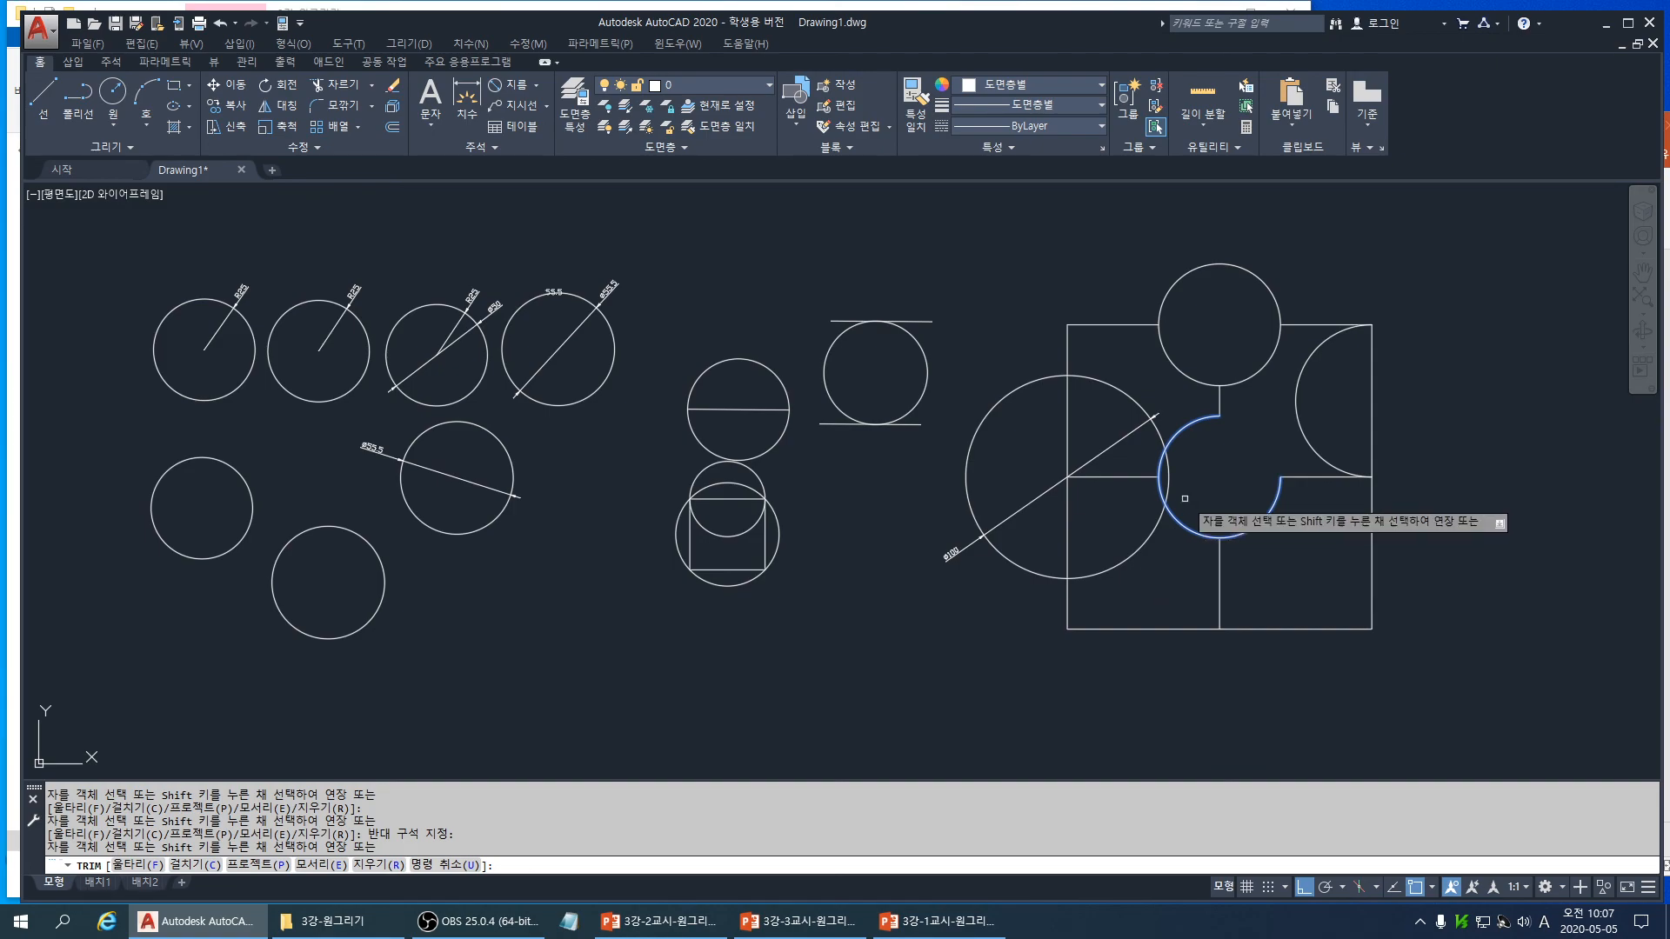
# - Trim away the part of the 100 mm diameter circle inside the three-quarter centre arc, using the arc as the cutting edge
pyautogui.scroll(4, 1151, 564)
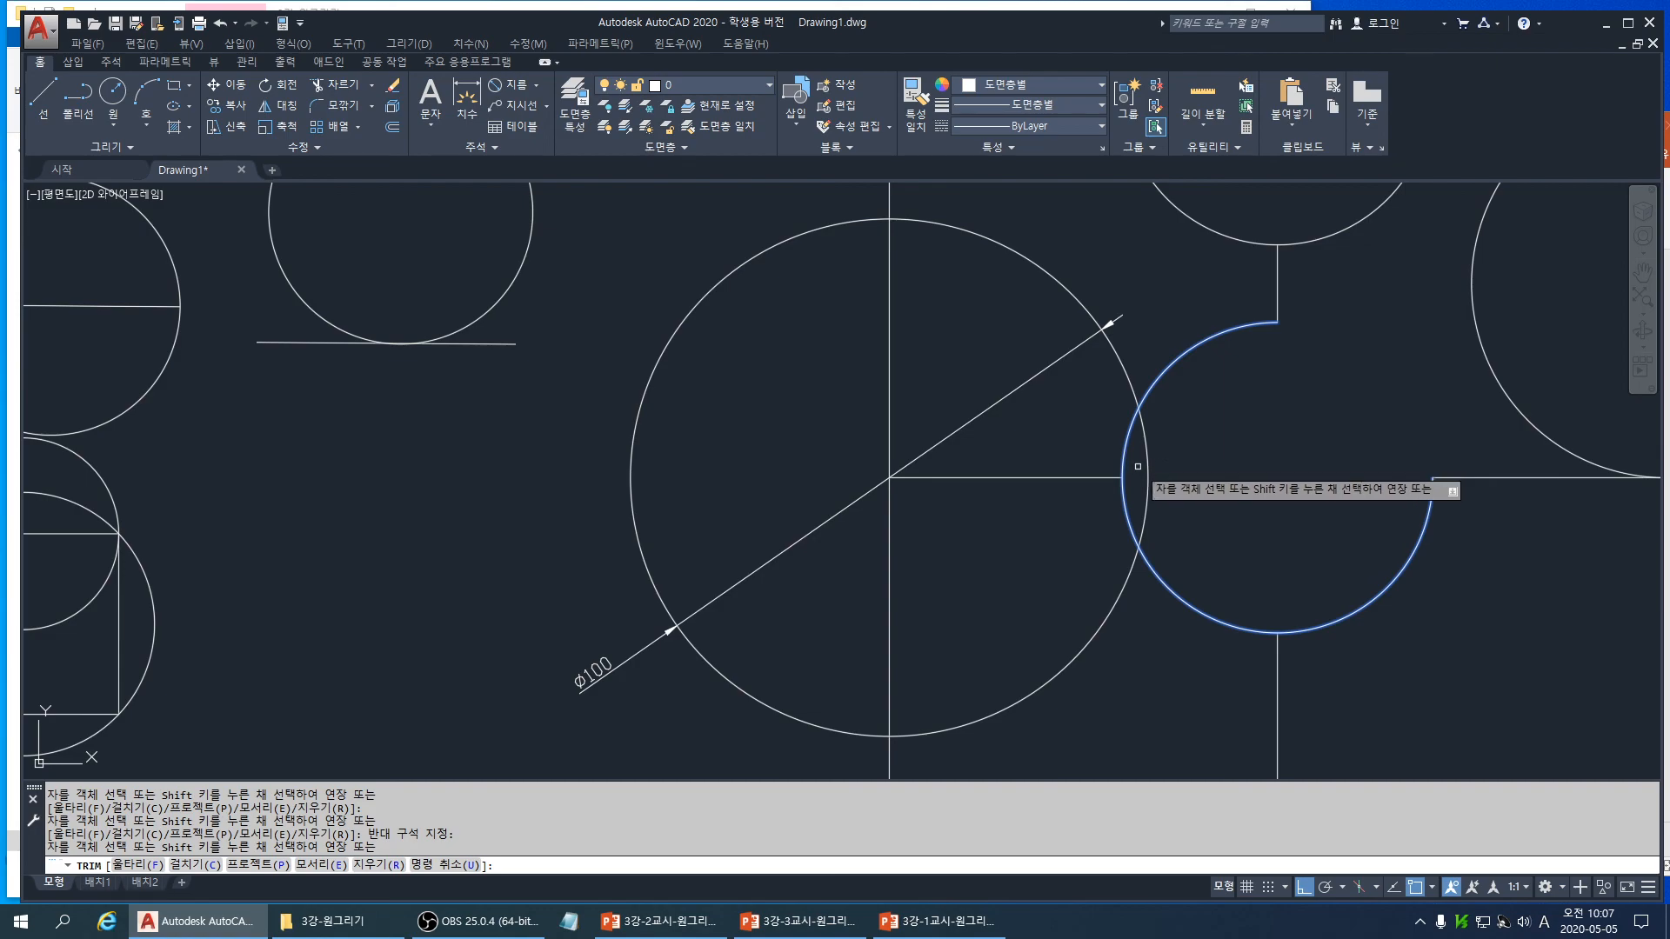
pyautogui.press('Escape')
pyautogui.write('tr')
pyautogui.press('Return')
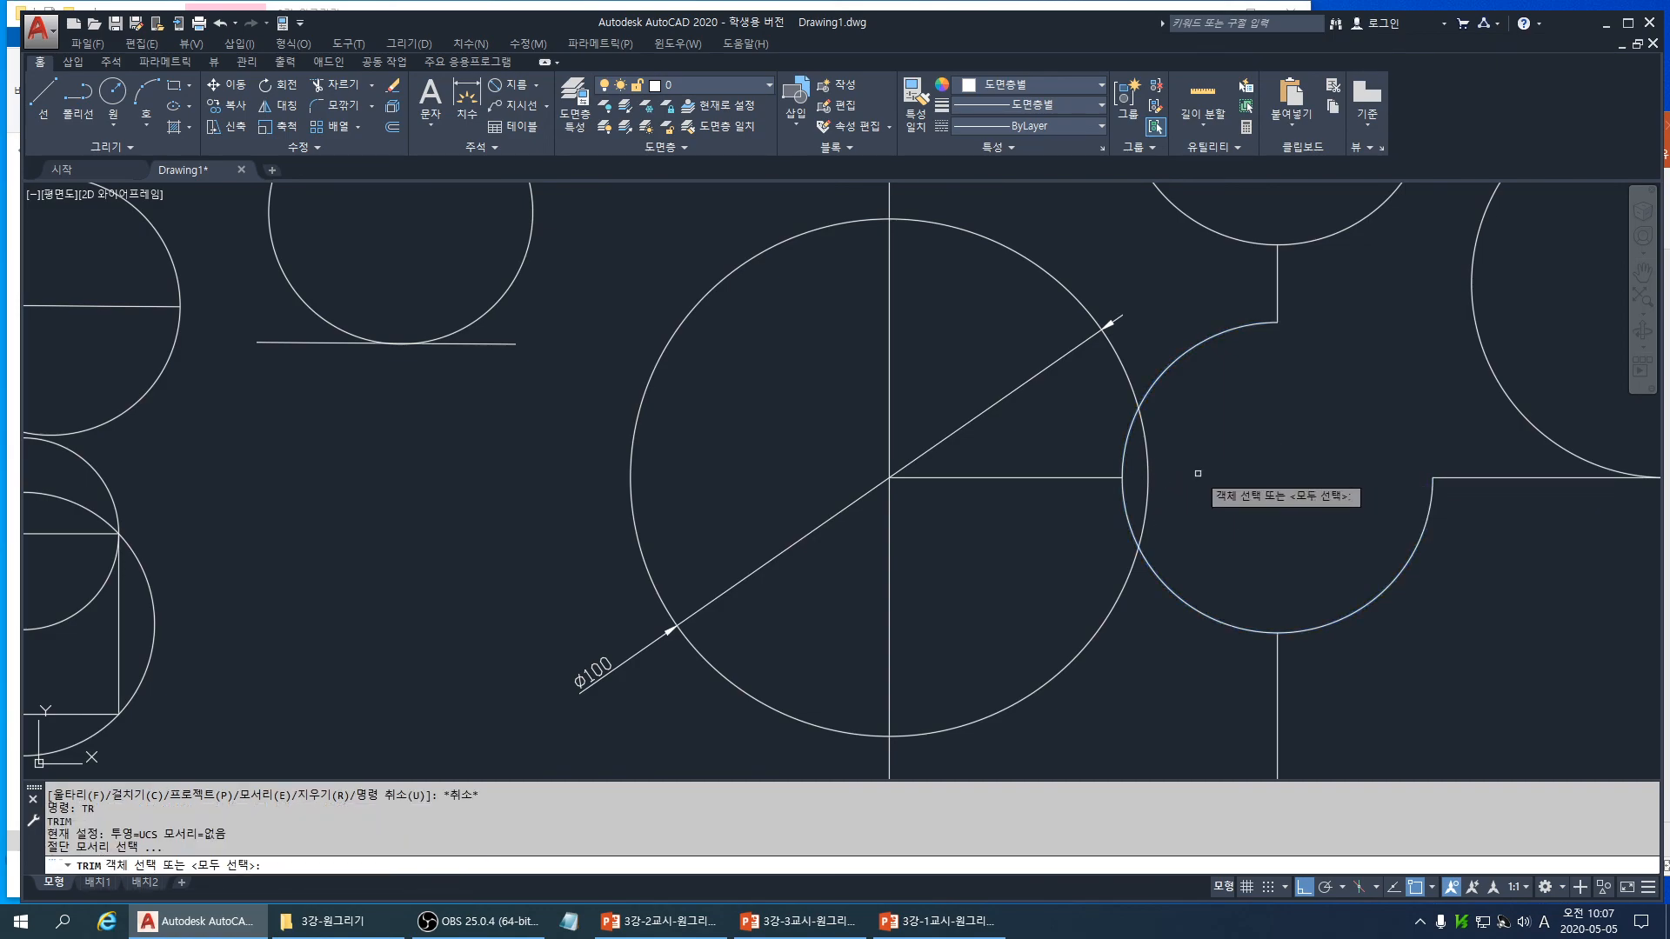
pyautogui.click(1129, 437)
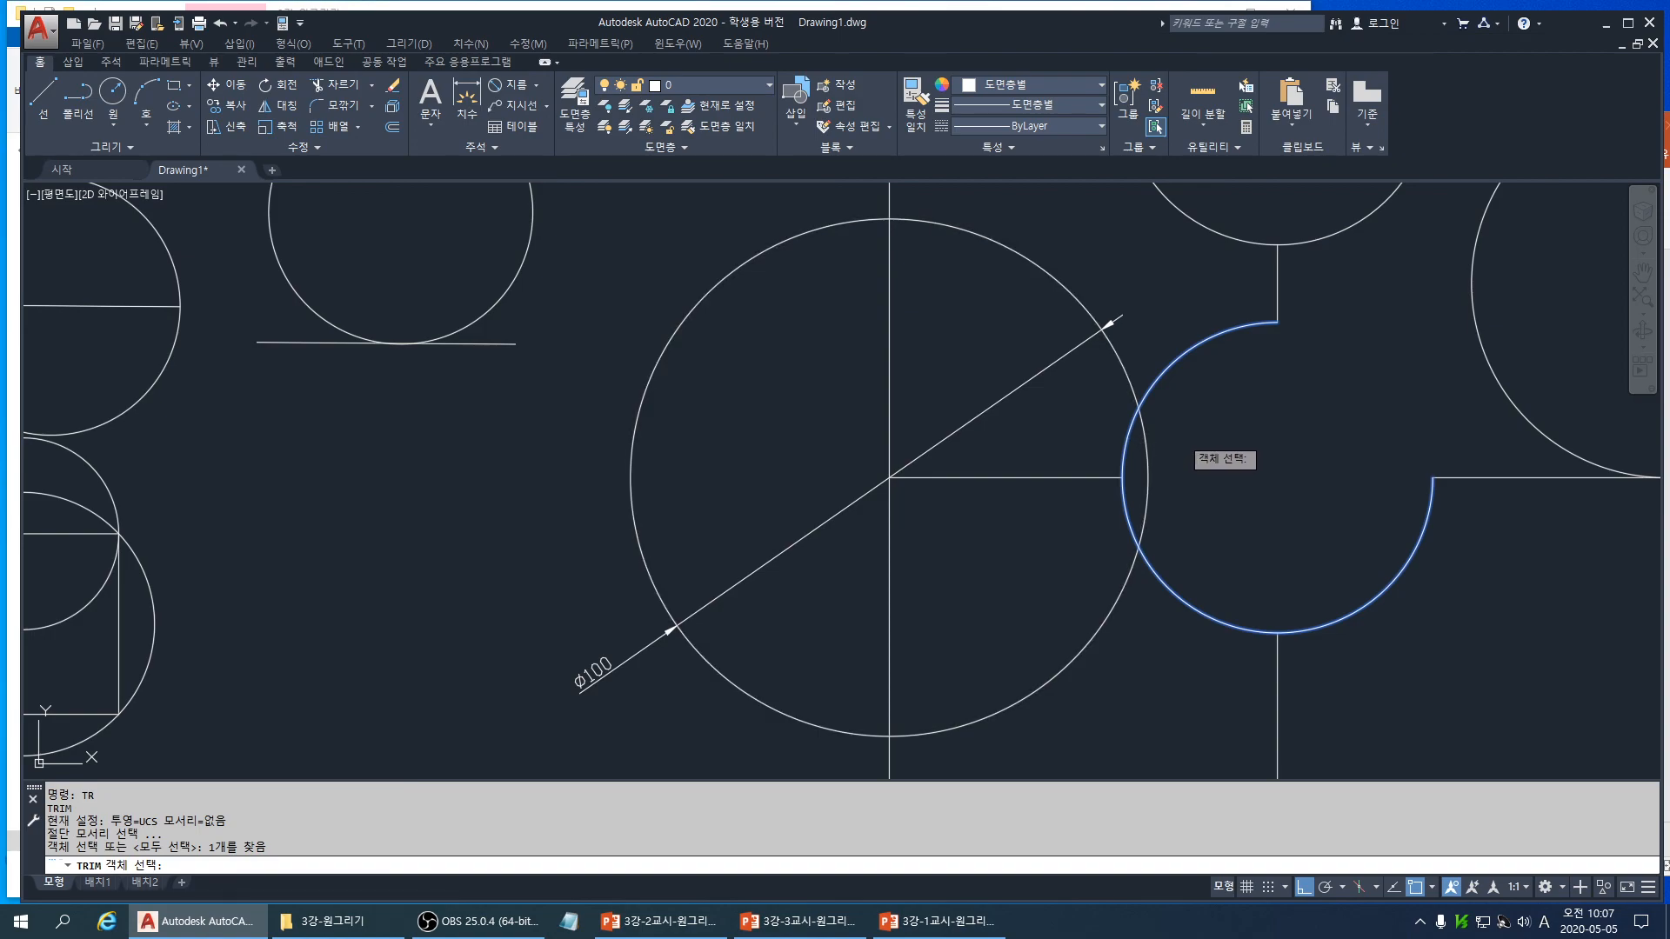
pyautogui.press('Return')
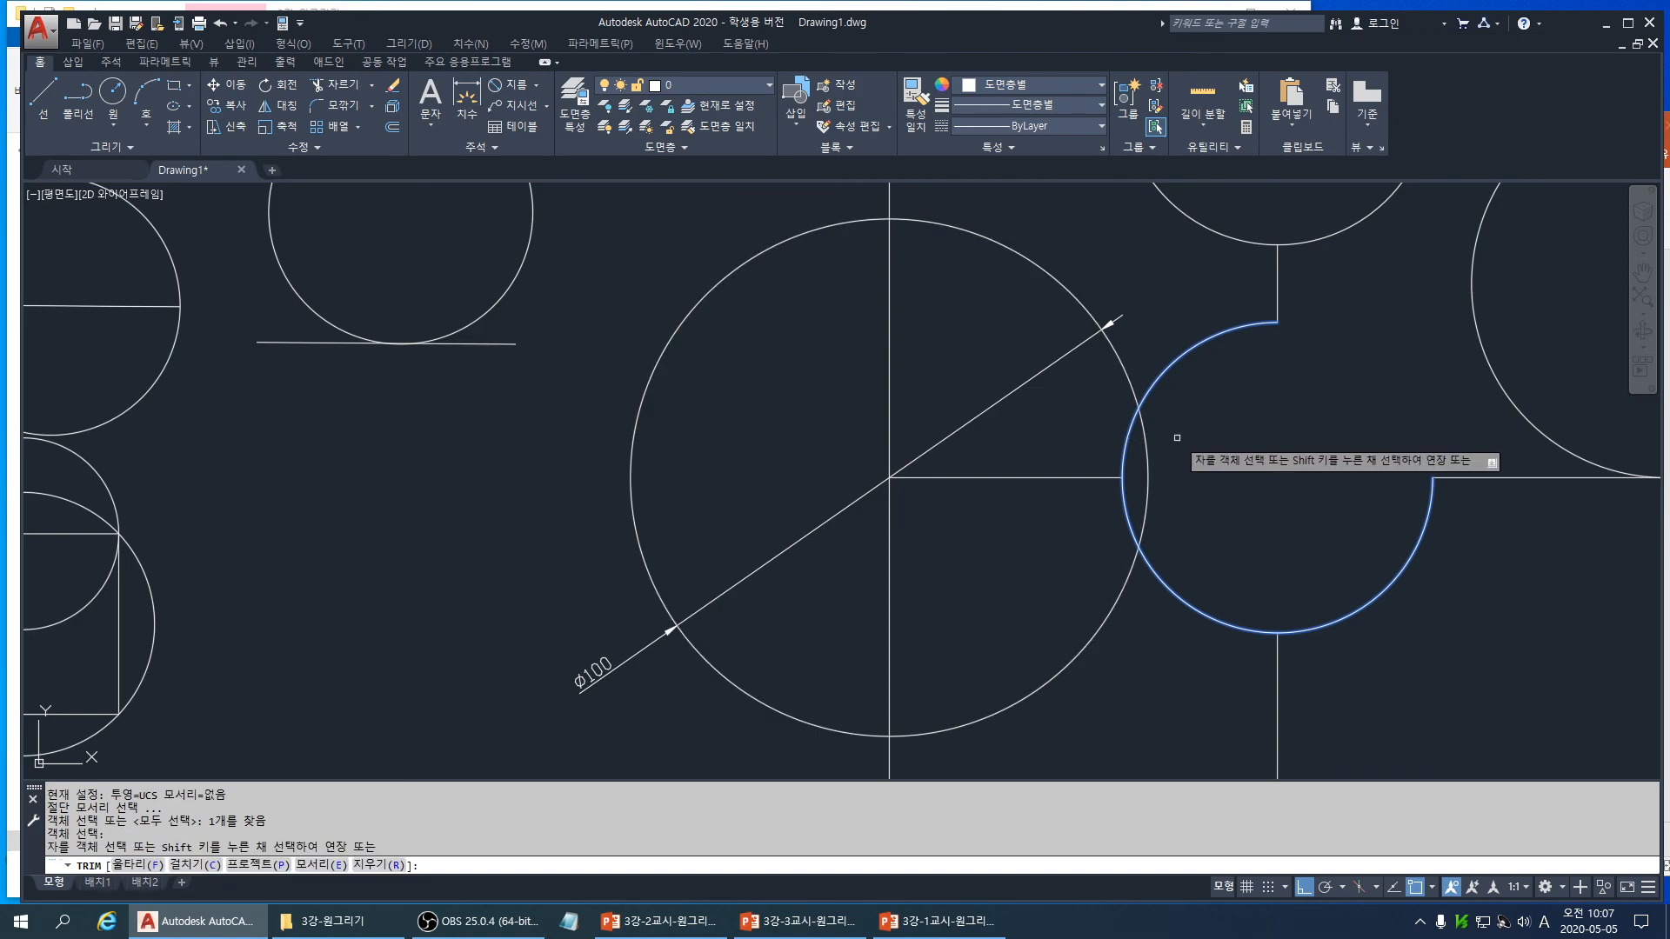
pyautogui.click(1148, 485)
pyautogui.scroll(-6, 1250, 565)
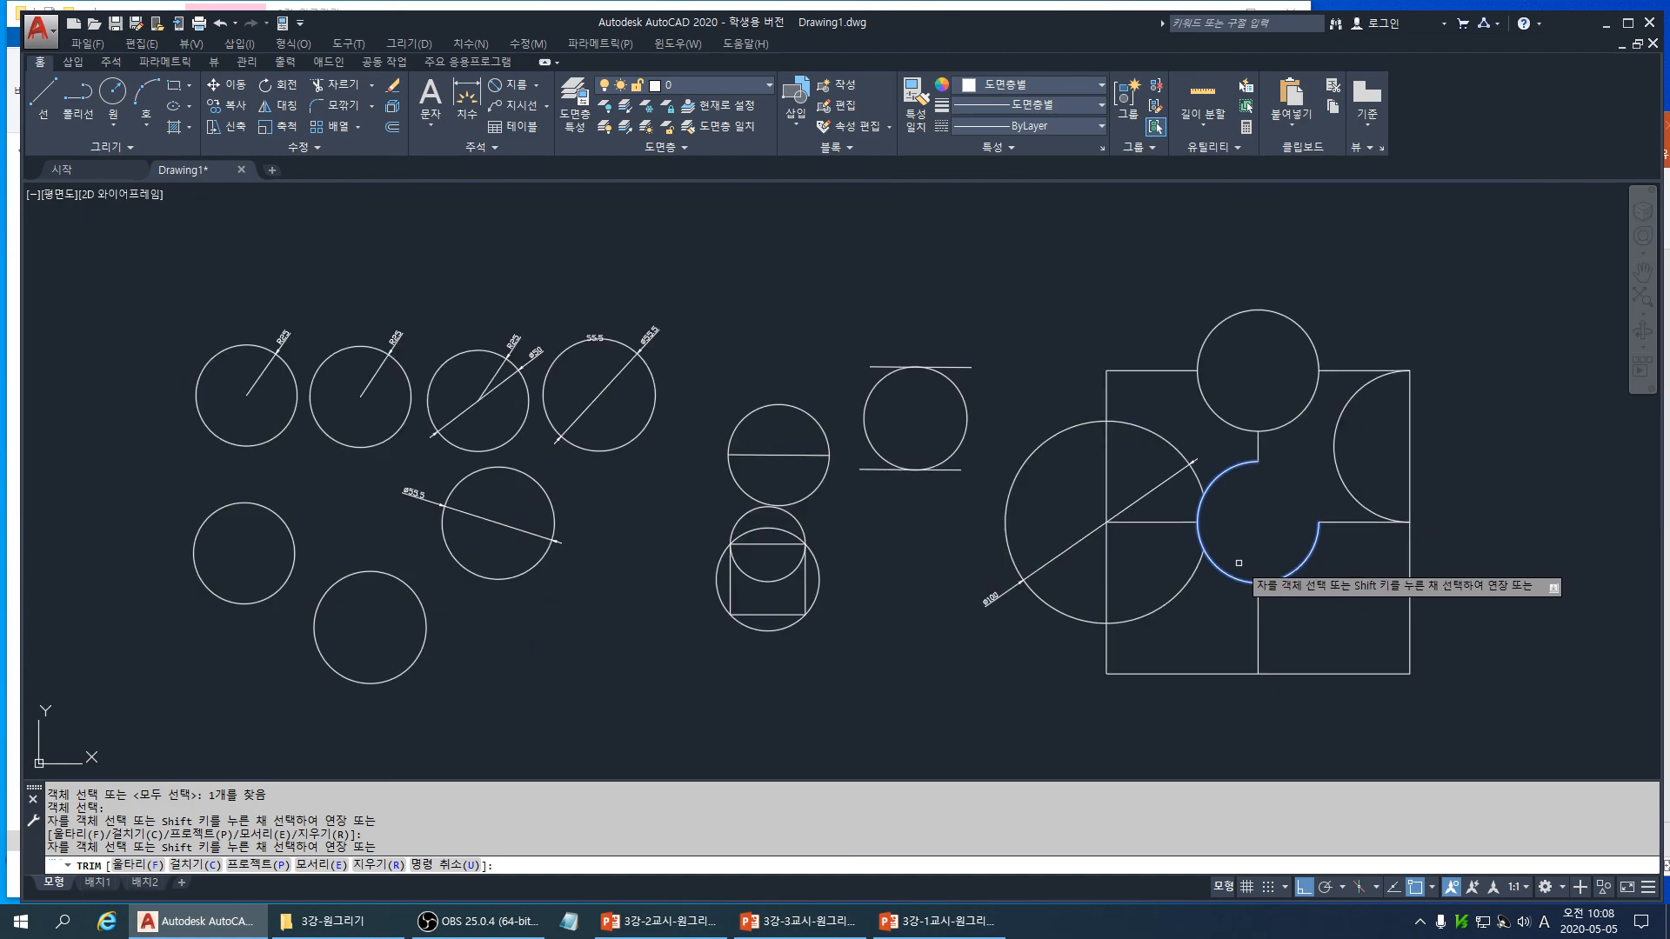
pyautogui.moveTo(1254, 597); pyautogui.dragTo(1096, 532, button='middle')
pyautogui.scroll(2, 1059, 502)
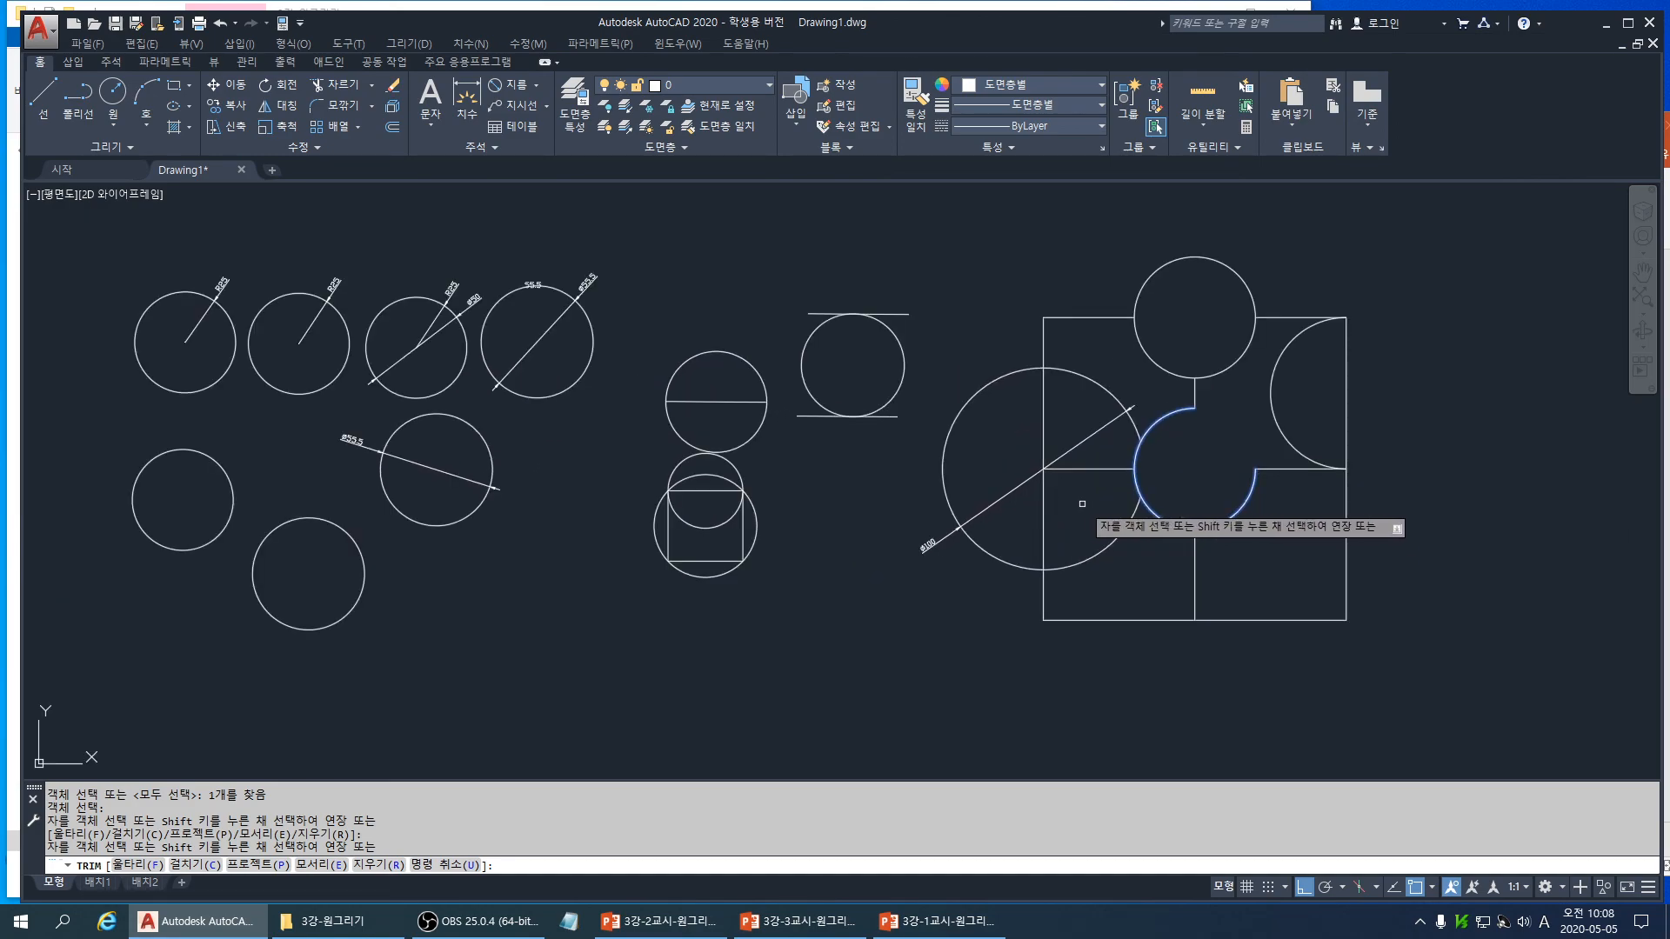
pyautogui.scroll(-2, 1081, 506)
pyautogui.scroll(2, 976, 516)
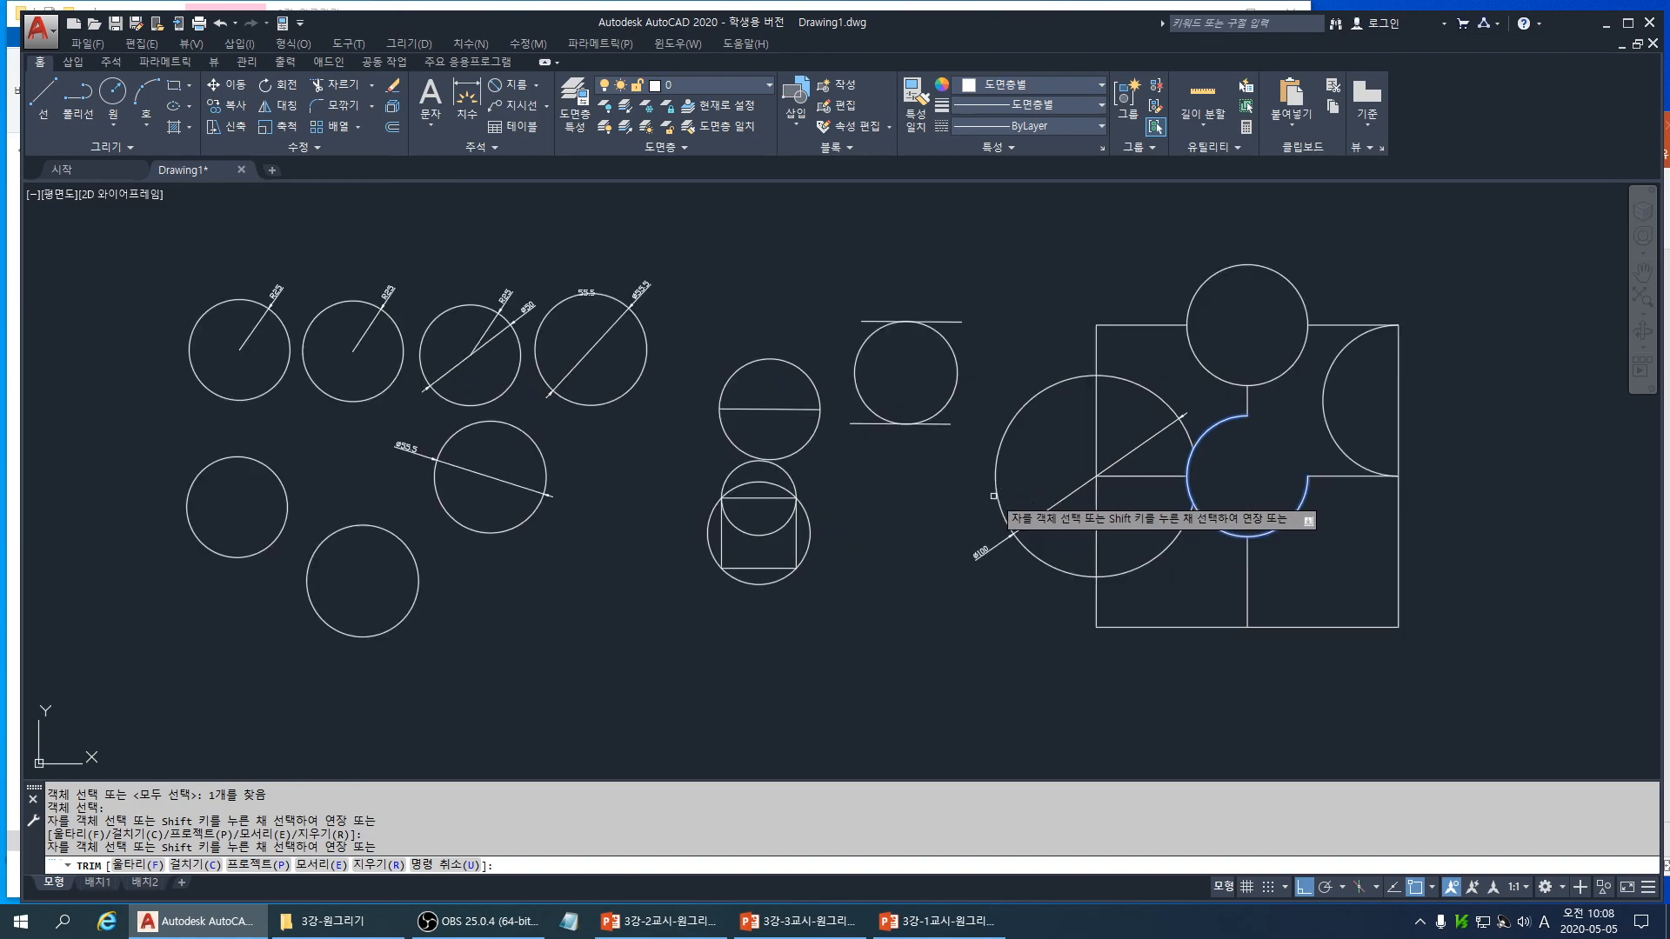
pyautogui.moveTo(993, 500); pyautogui.dragTo(984, 514, button='middle')
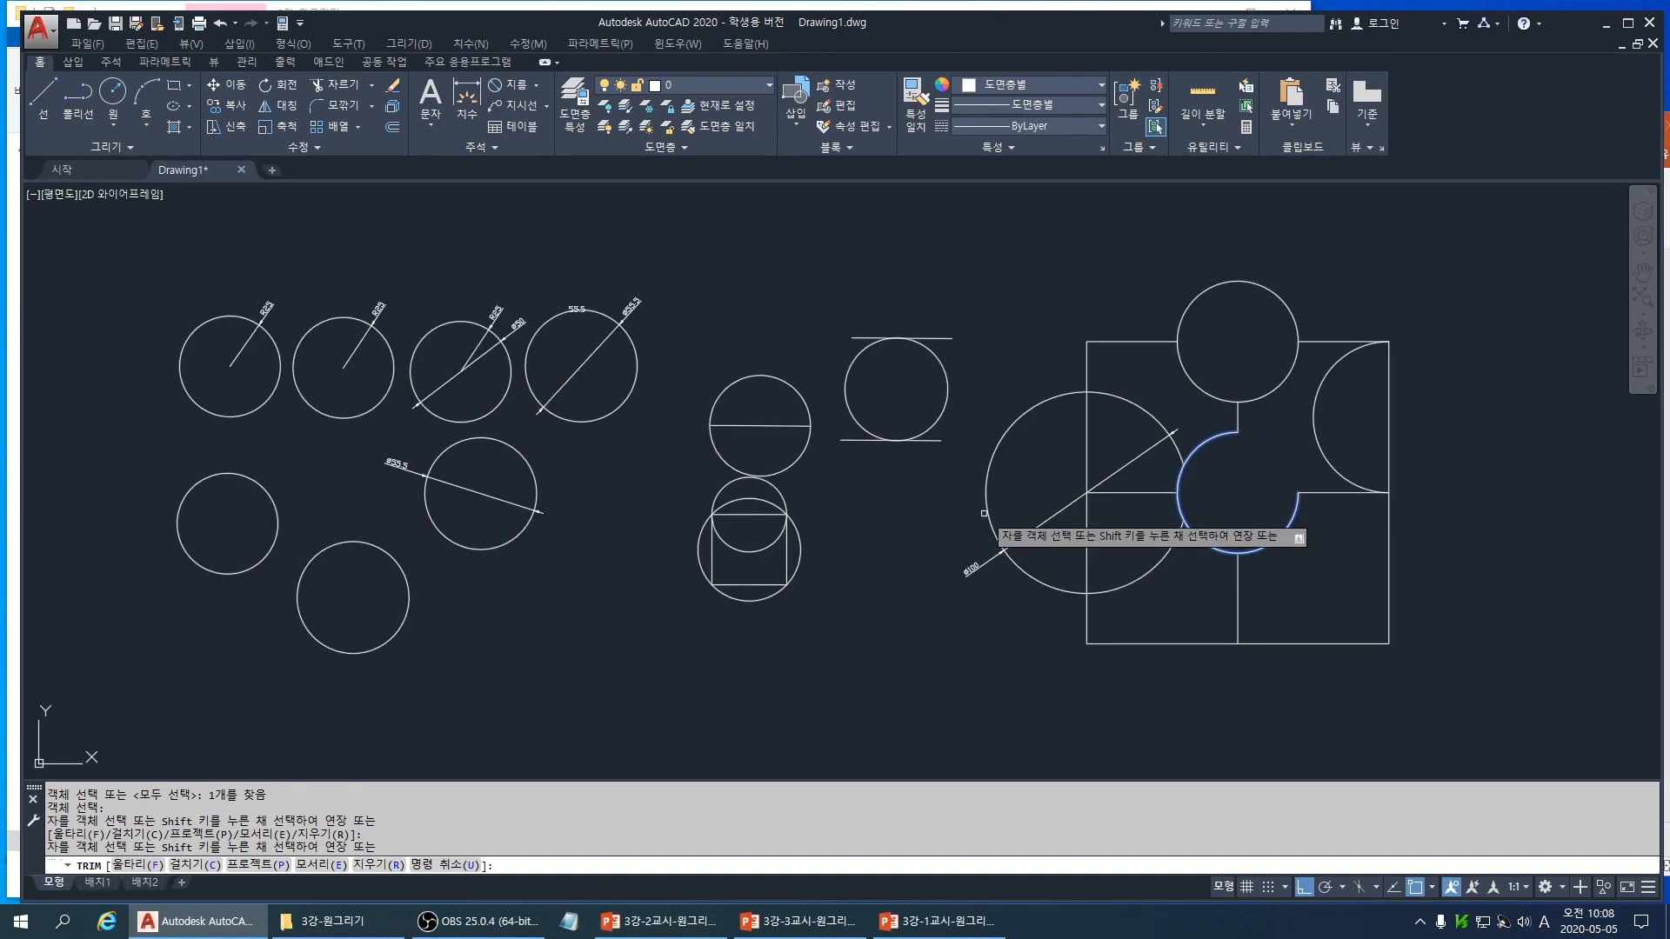